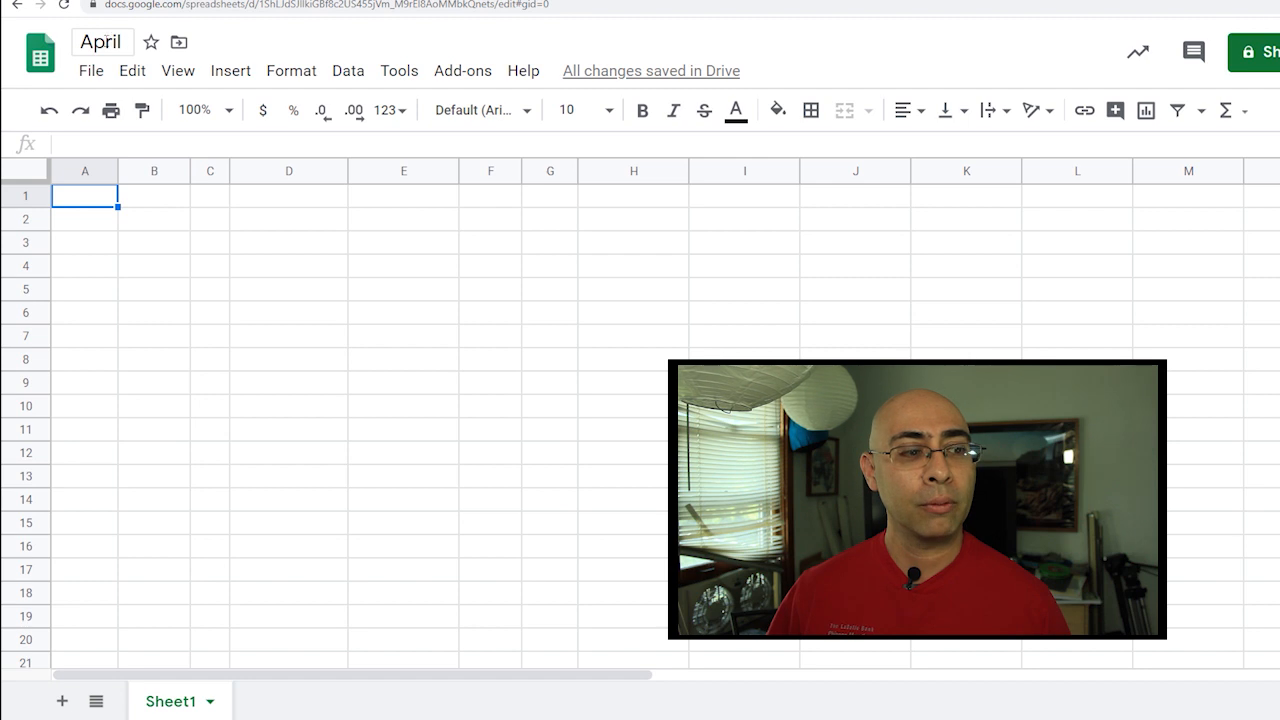
Rename the spreadsheet as Budgets and its sheet tab as April.
{"action": "type", "text": "Budgets"}
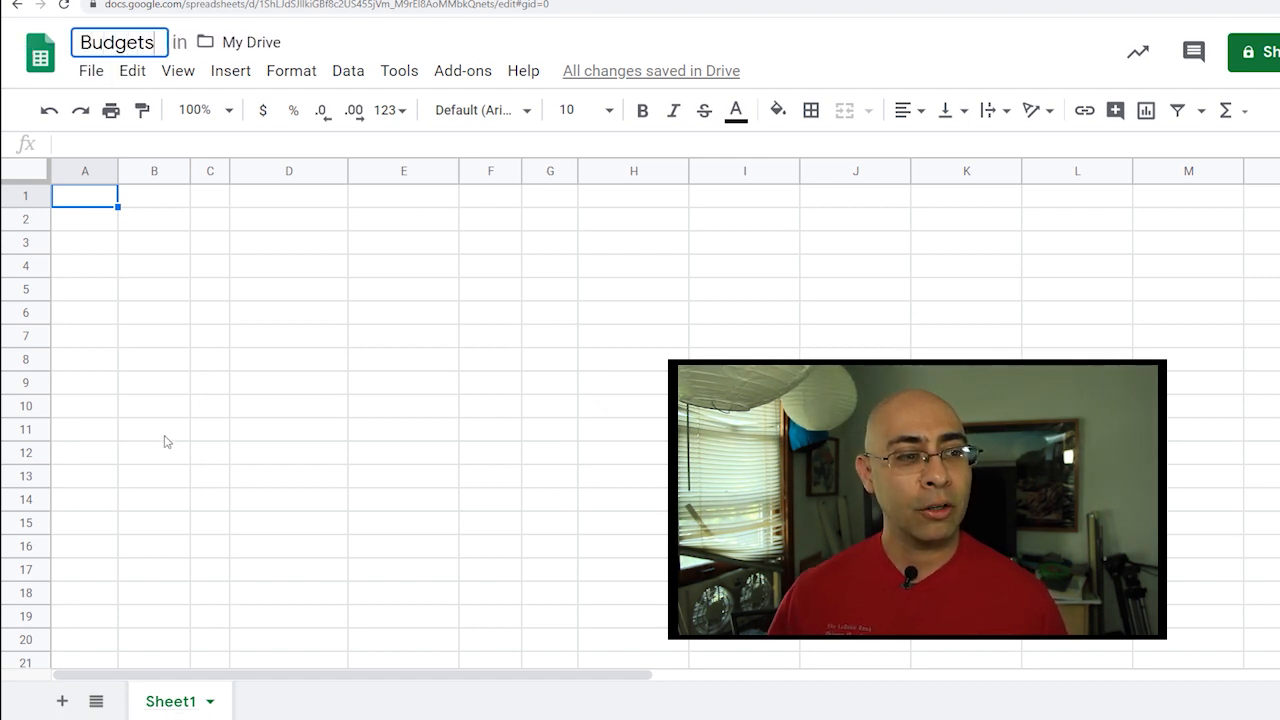
{"action": "right_click", "coordinate": [172, 708]}
{"action": "left_click", "coordinate": [200, 431]}
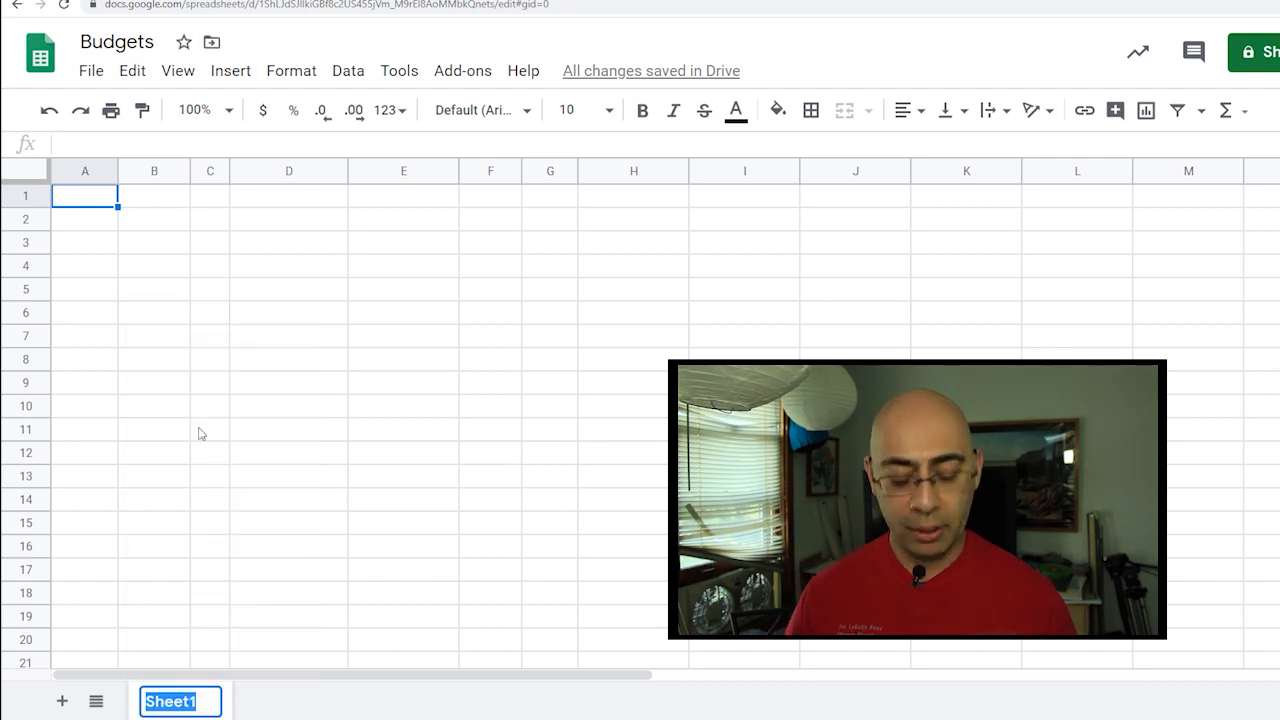
{"action": "type", "text": "April"}
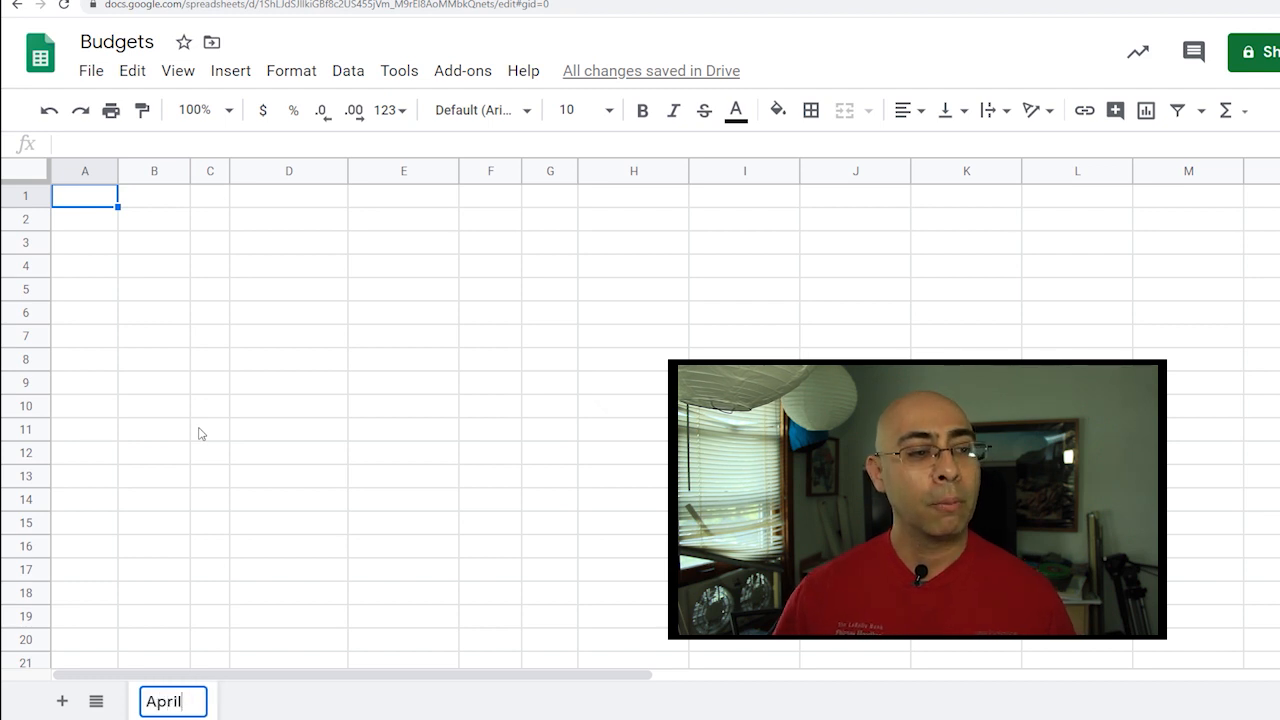
{"action": "left_click", "coordinate": [328, 452]}
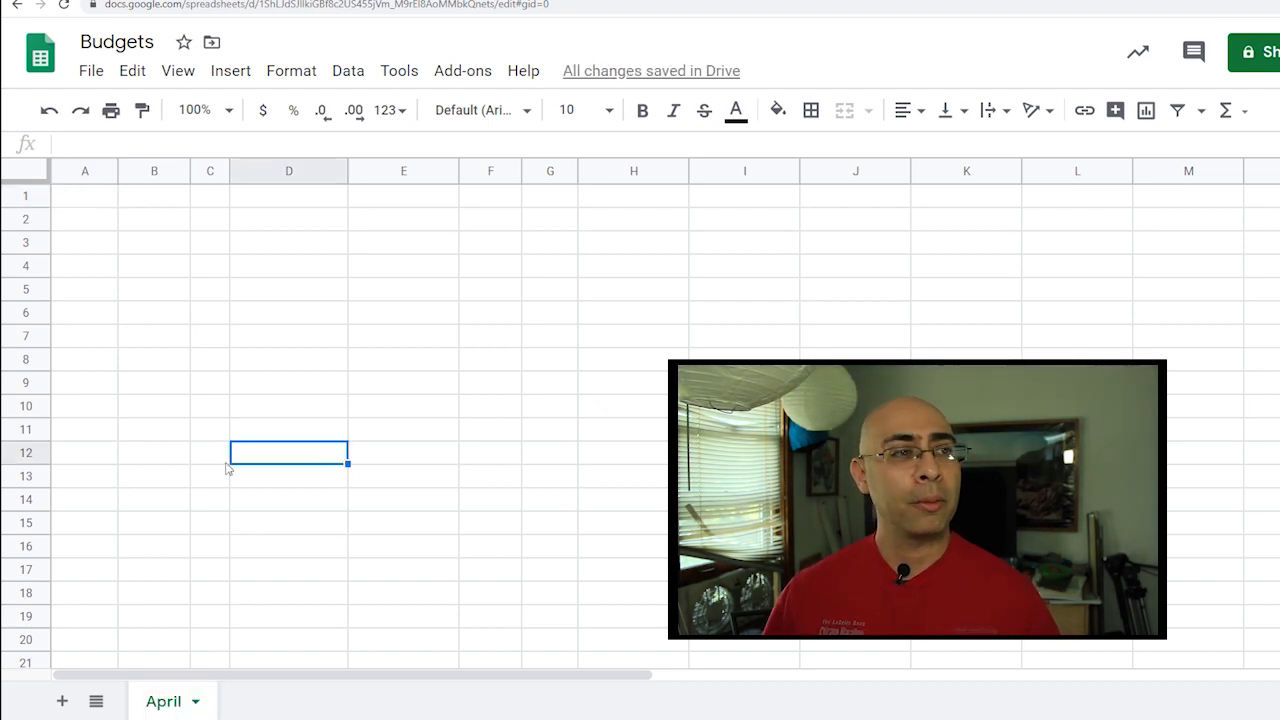
Enter the heading Income in A1 and the label Main Job in bold in A2.
{"action": "left_click", "coordinate": [91, 201]}
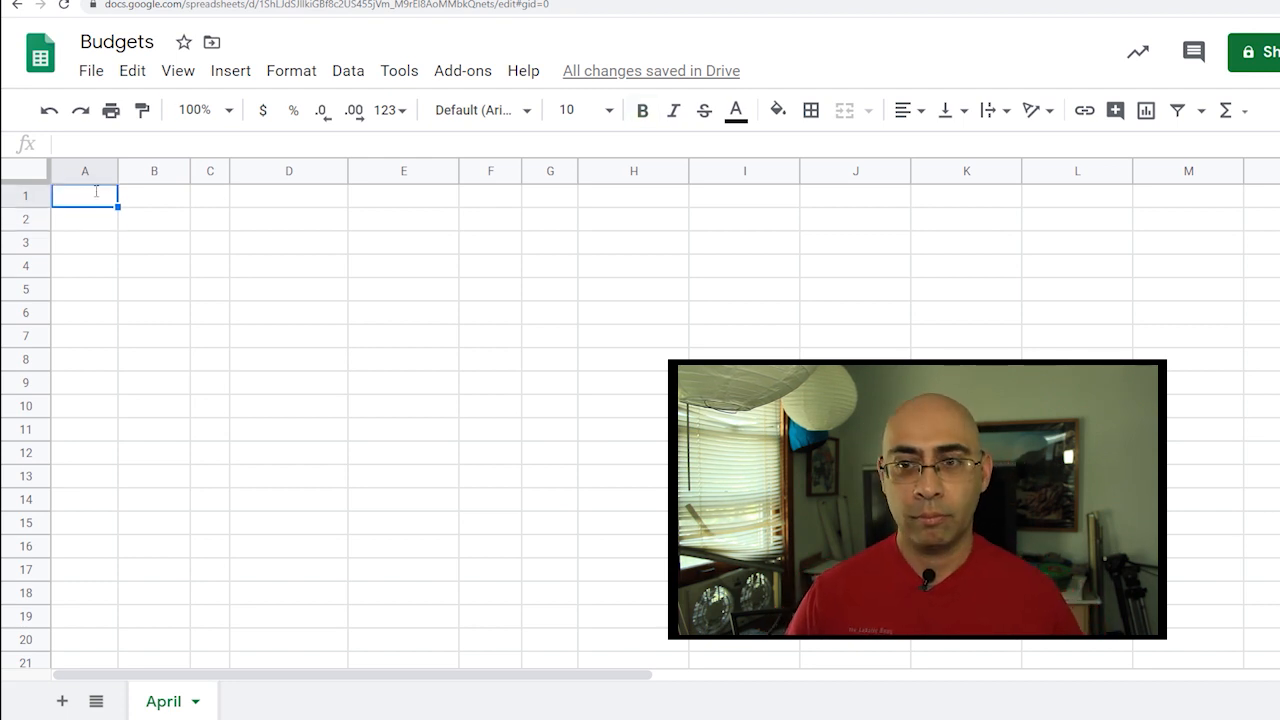
{"action": "type", "text": "Income"}
{"action": "key", "text": "Return"}
{"action": "key", "text": "ctrl+b"}
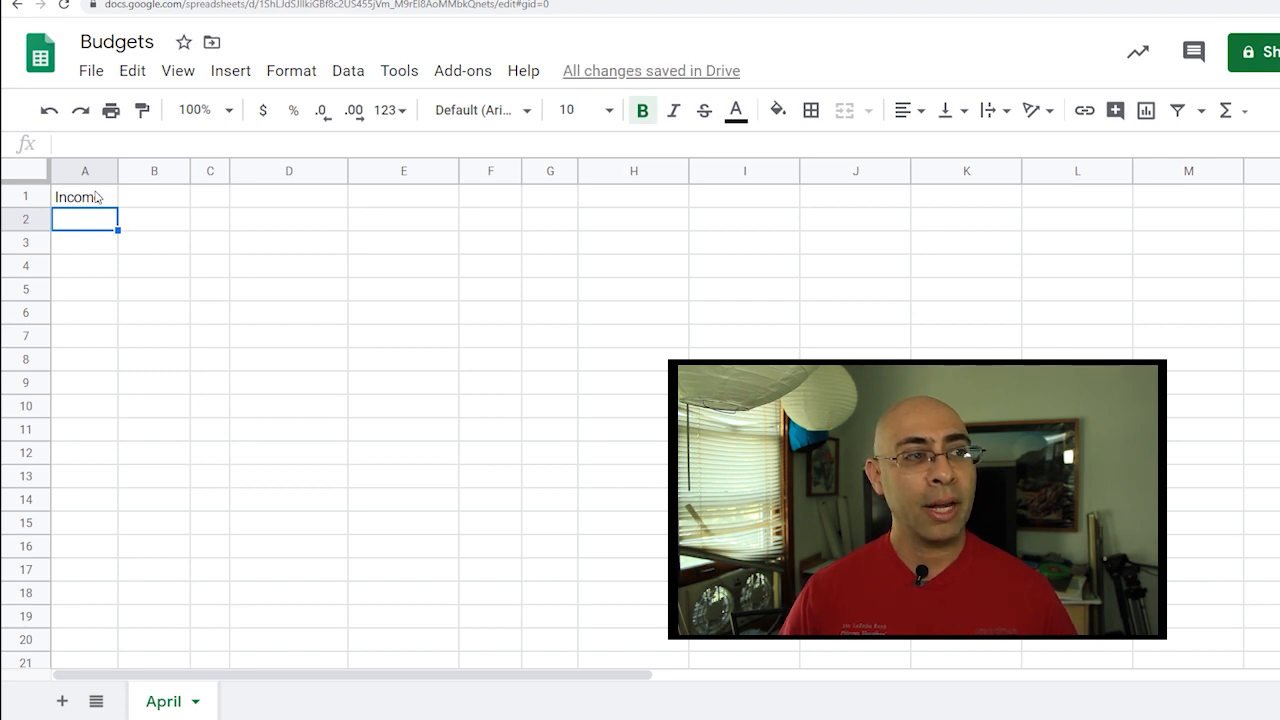
{"action": "type", "text": "Main Job"}
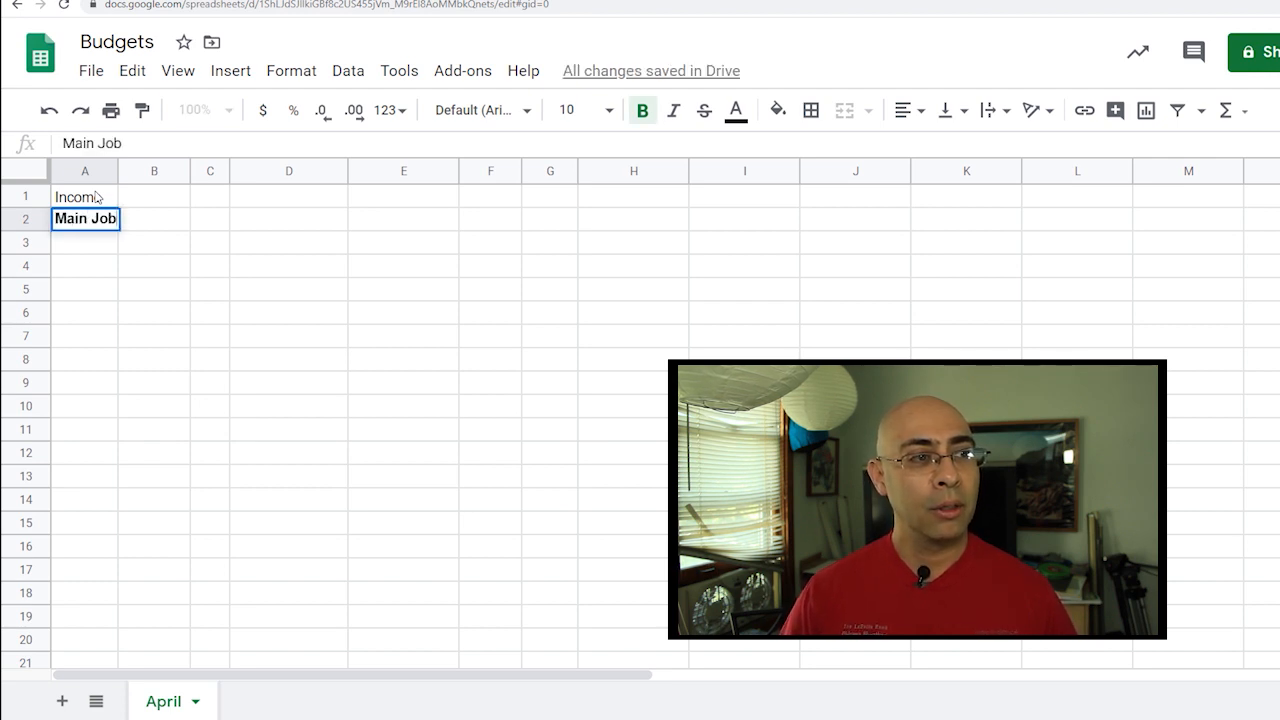
{"action": "key", "text": "Return"}
Enter the labels Side Hustle 1 in A3 and Side Hustle 2 in A4.
{"action": "type", "text": "Side"}
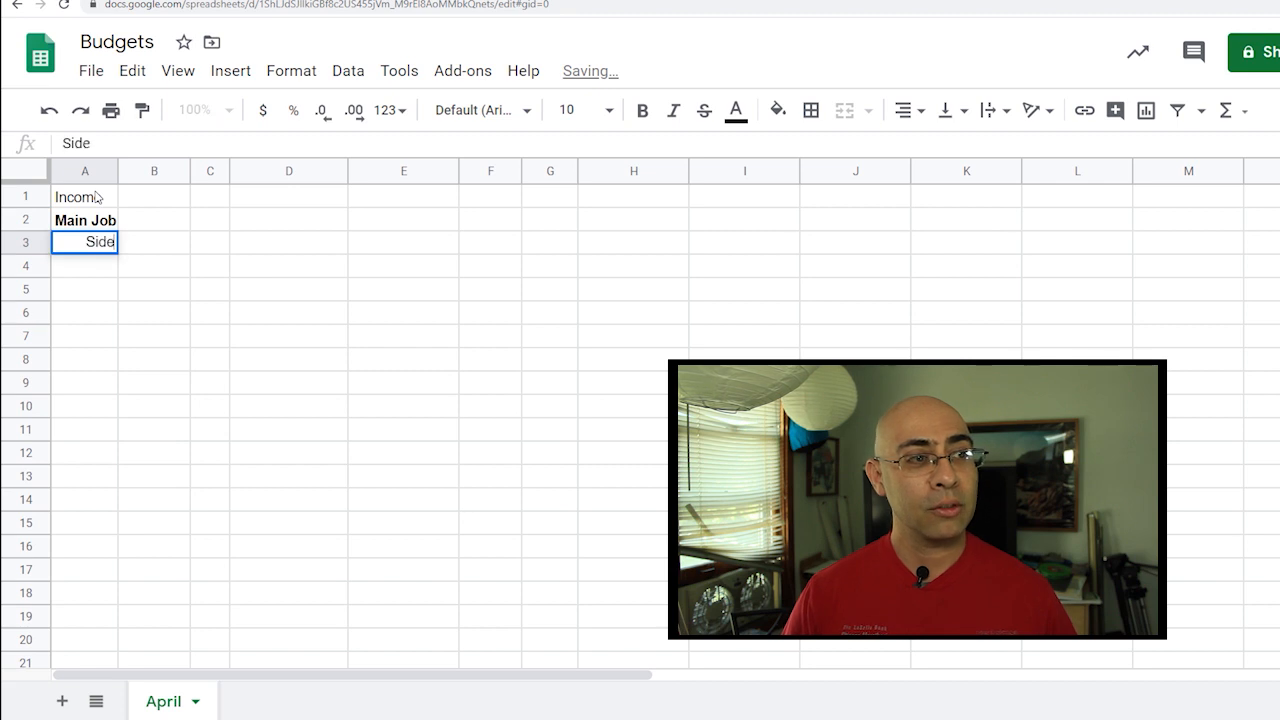
{"action": "type", "text": " Hustle"}
{"action": "key", "text": "BackSpace"}
{"action": "key", "text": "BackSpace"}
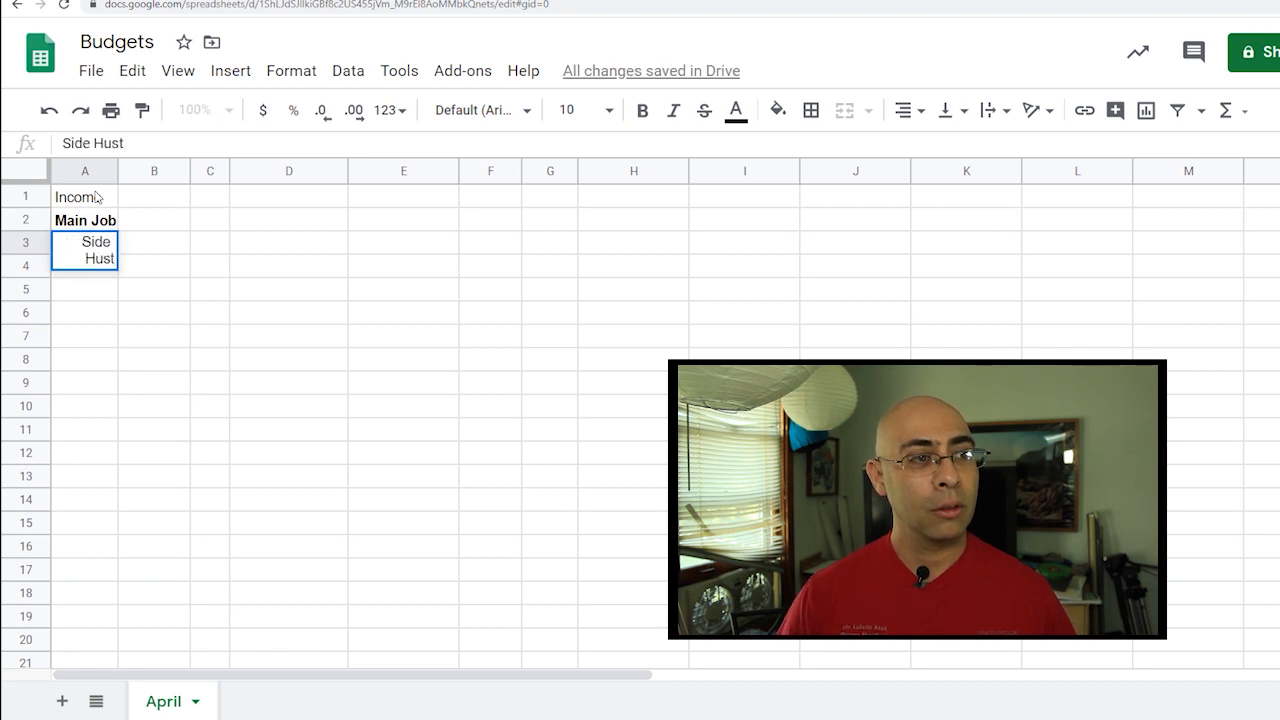
{"action": "type", "text": "le 1"}
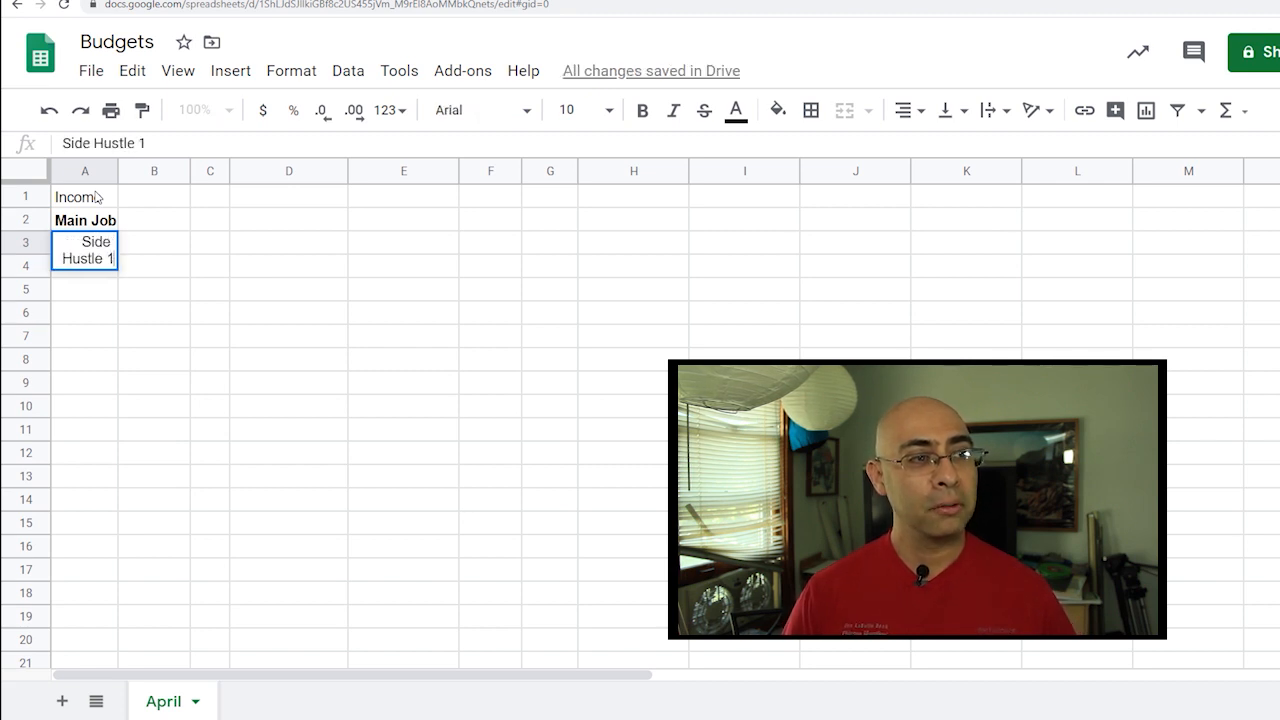
{"action": "key", "text": "Return"}
{"action": "type", "text": "Side"}
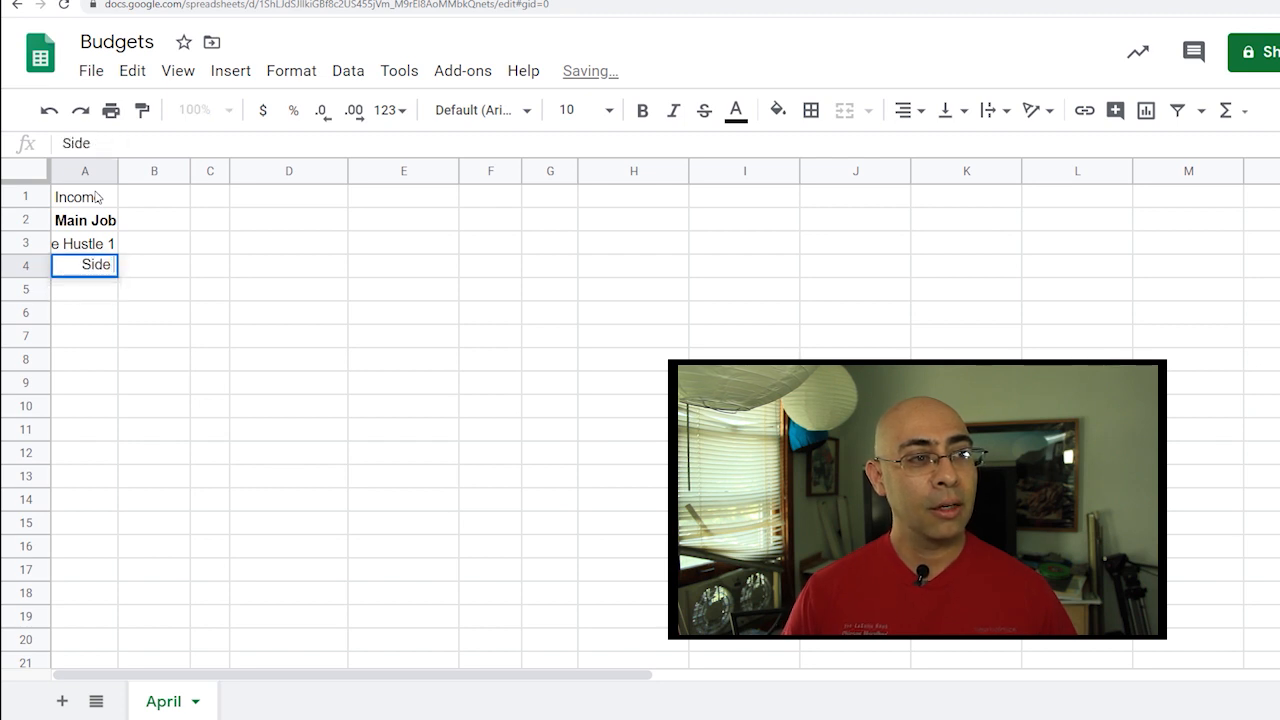
{"action": "type", "text": " Hustle 2"}
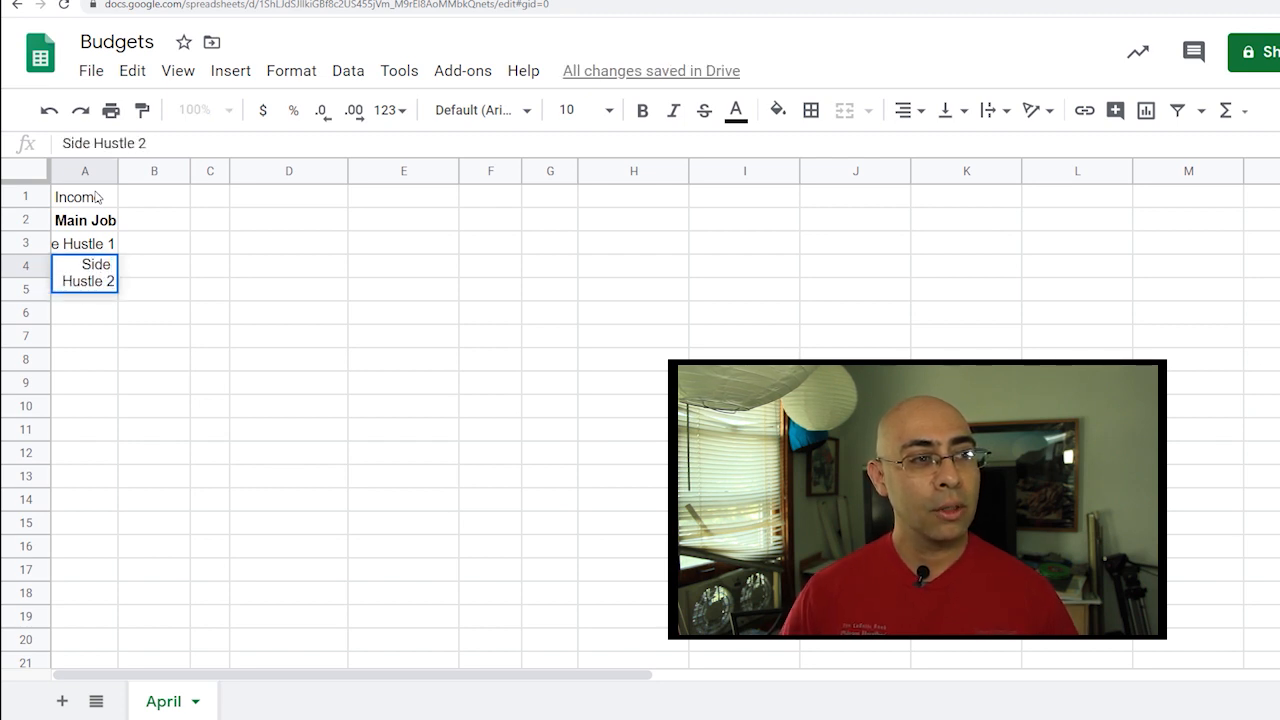
{"action": "key", "text": "Return"}
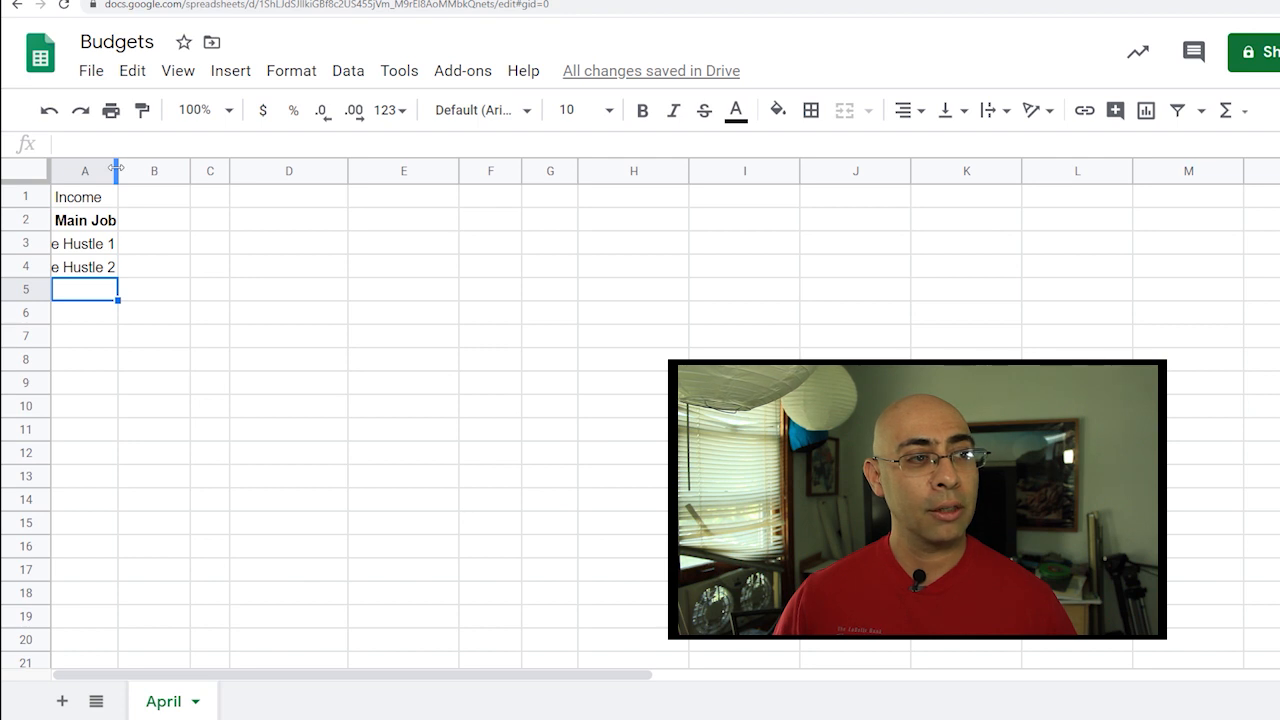
Fit column A to its contents and right-align the two Side Hustle labels in A3:A4.
{"action": "double_click", "coordinate": [116, 168]}
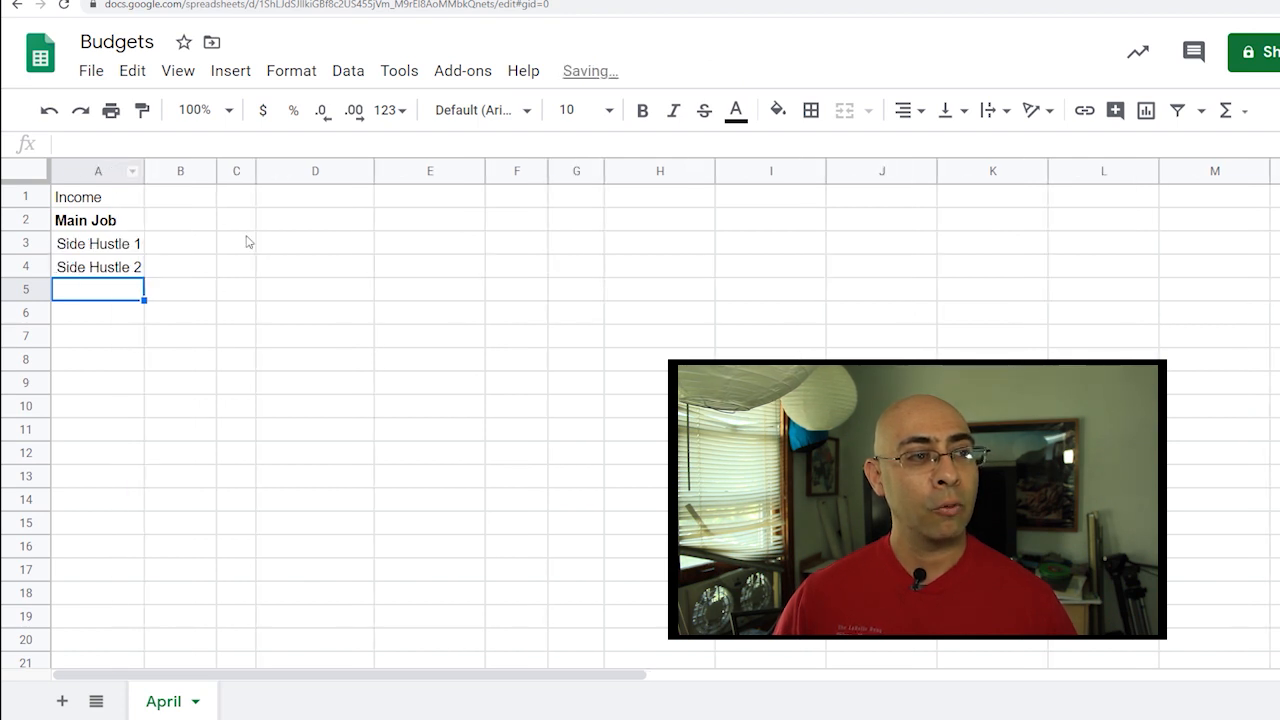
{"action": "left_click_drag", "start_coordinate": [98, 245], "coordinate": [103, 280]}
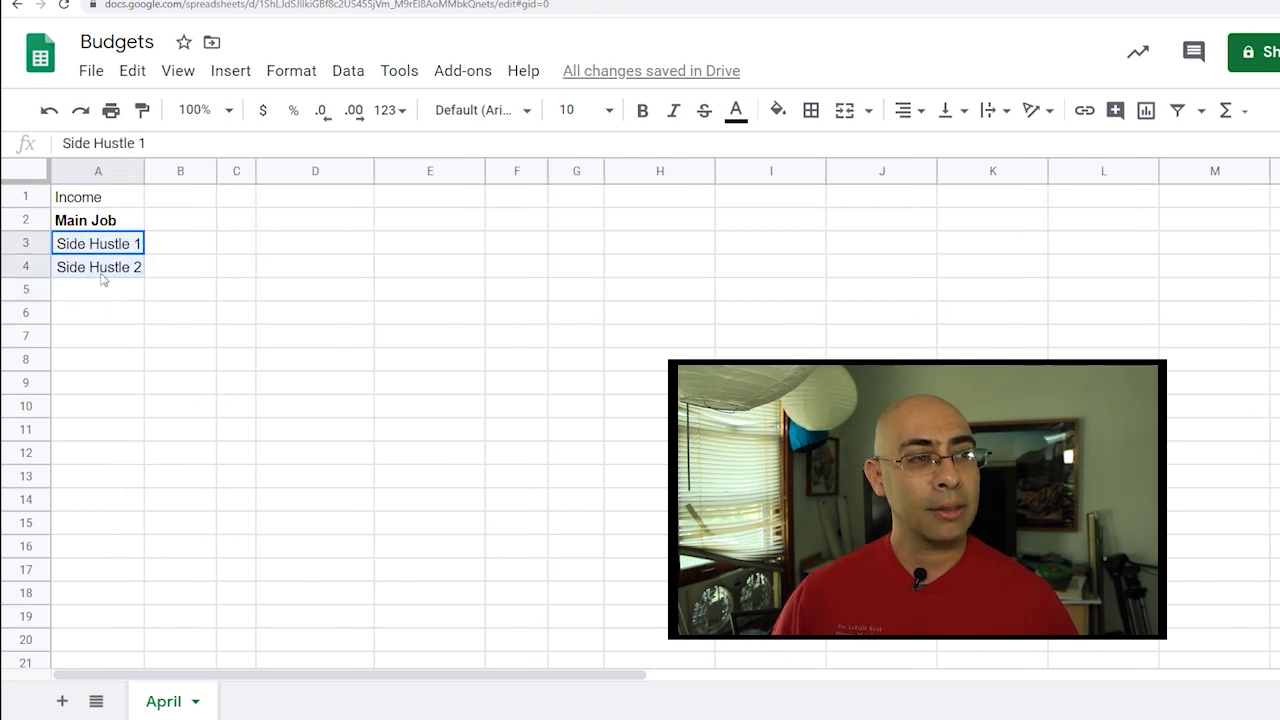
{"action": "left_click", "coordinate": [903, 112]}
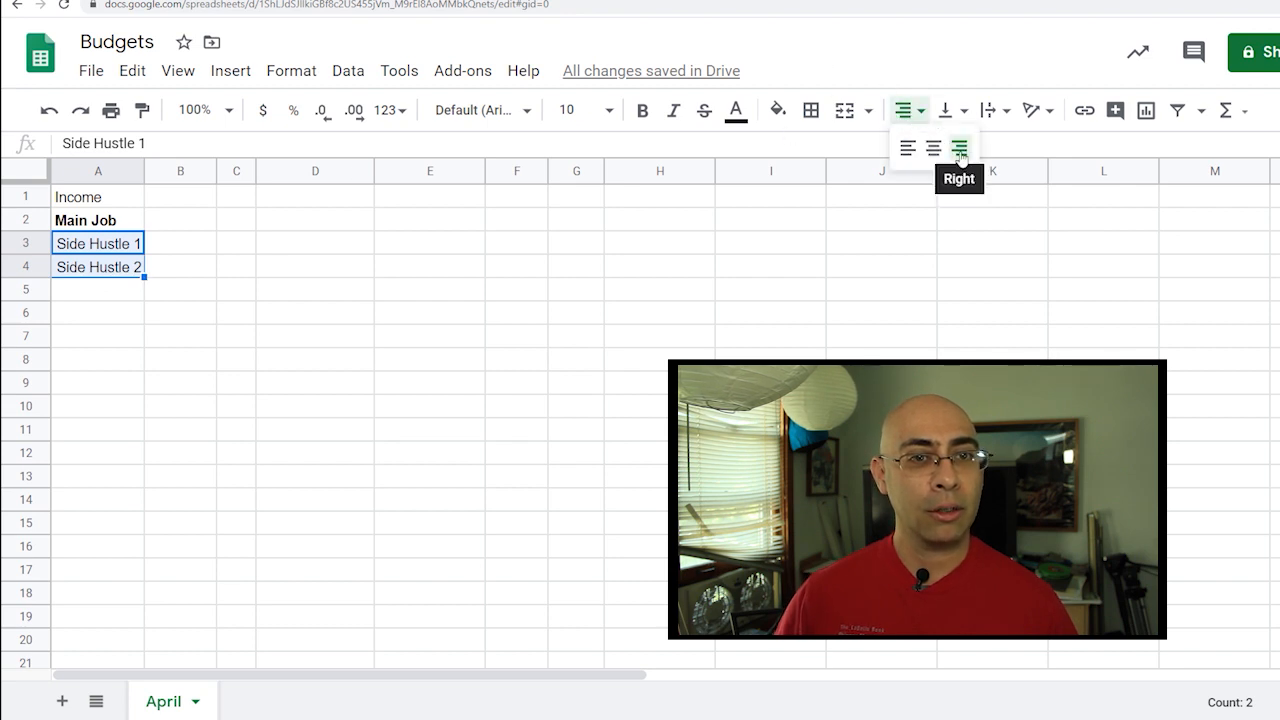
{"action": "left_click", "coordinate": [959, 150]}
Make the Income heading in A1 bold and left-aligned.
{"action": "left_click", "coordinate": [98, 197]}
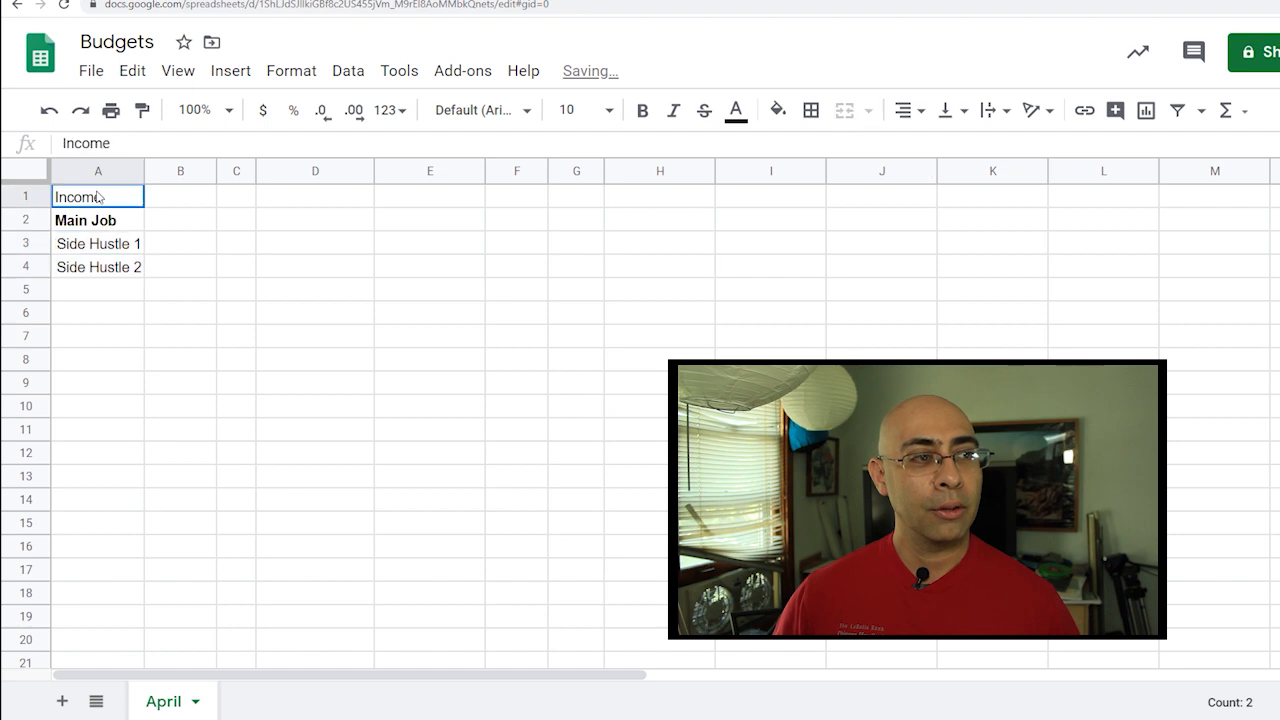
{"action": "left_click", "coordinate": [642, 112]}
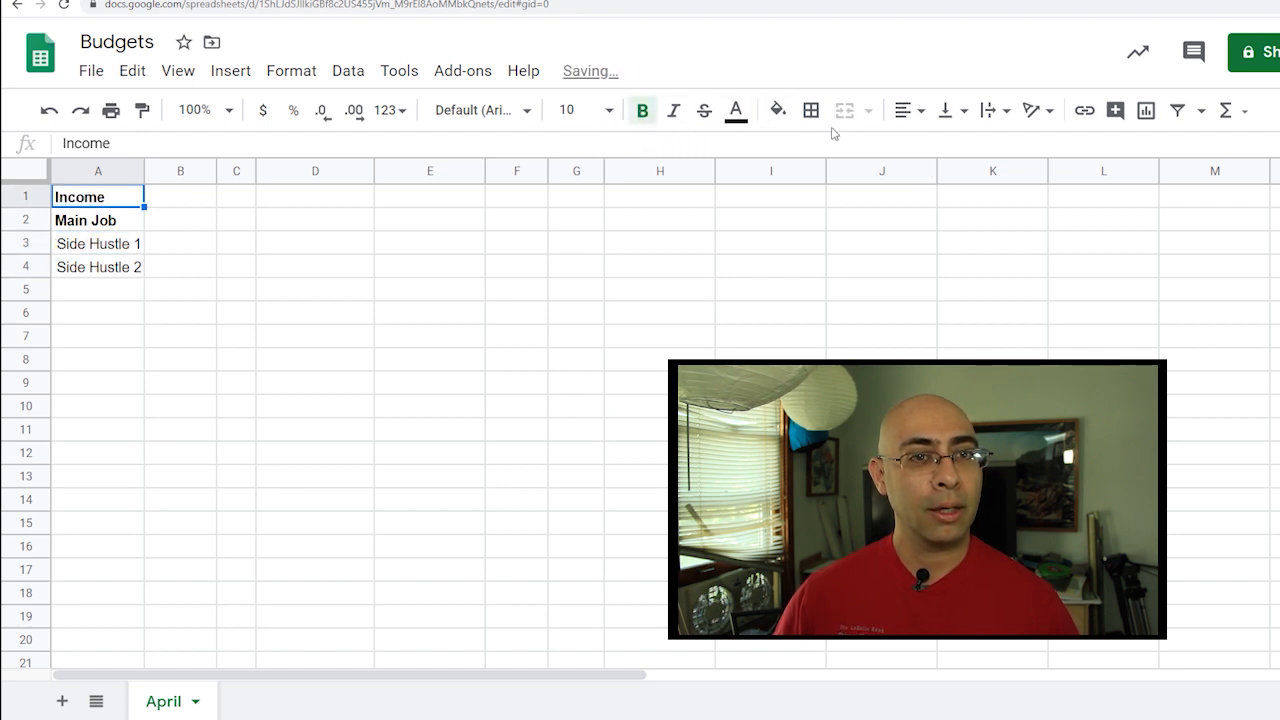
{"action": "left_click", "coordinate": [922, 114]}
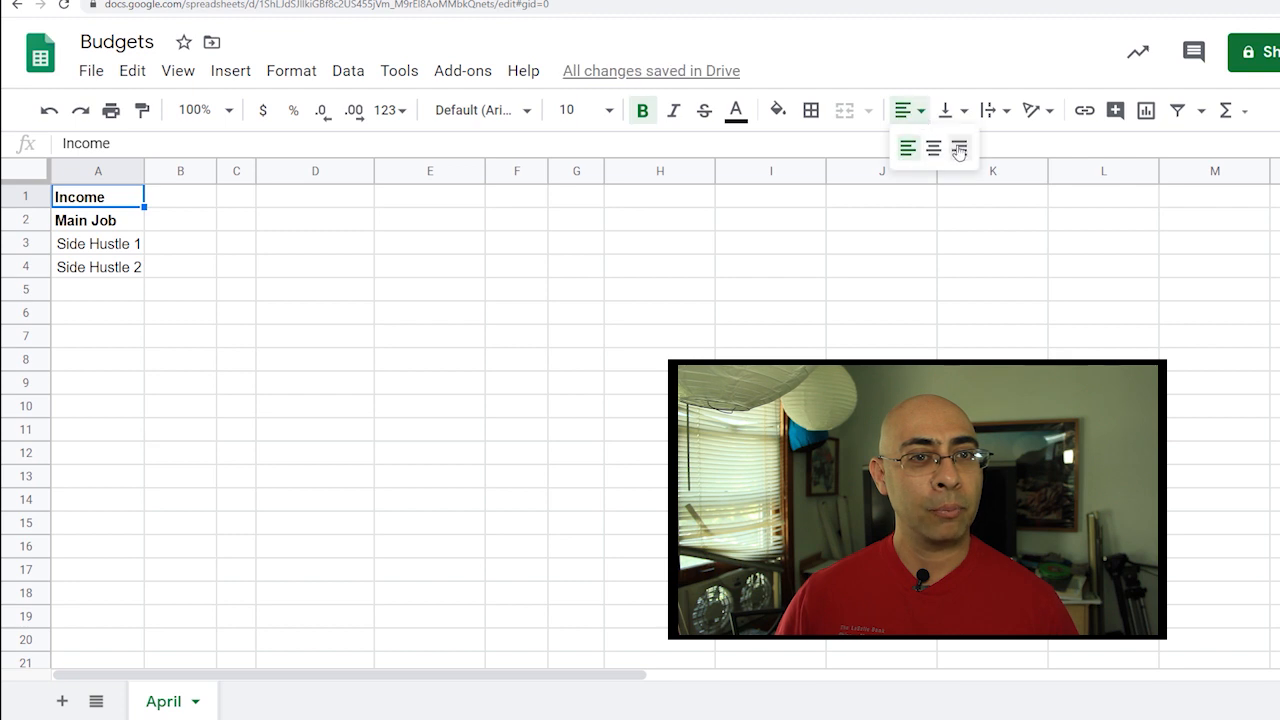
{"action": "left_click", "coordinate": [906, 149]}
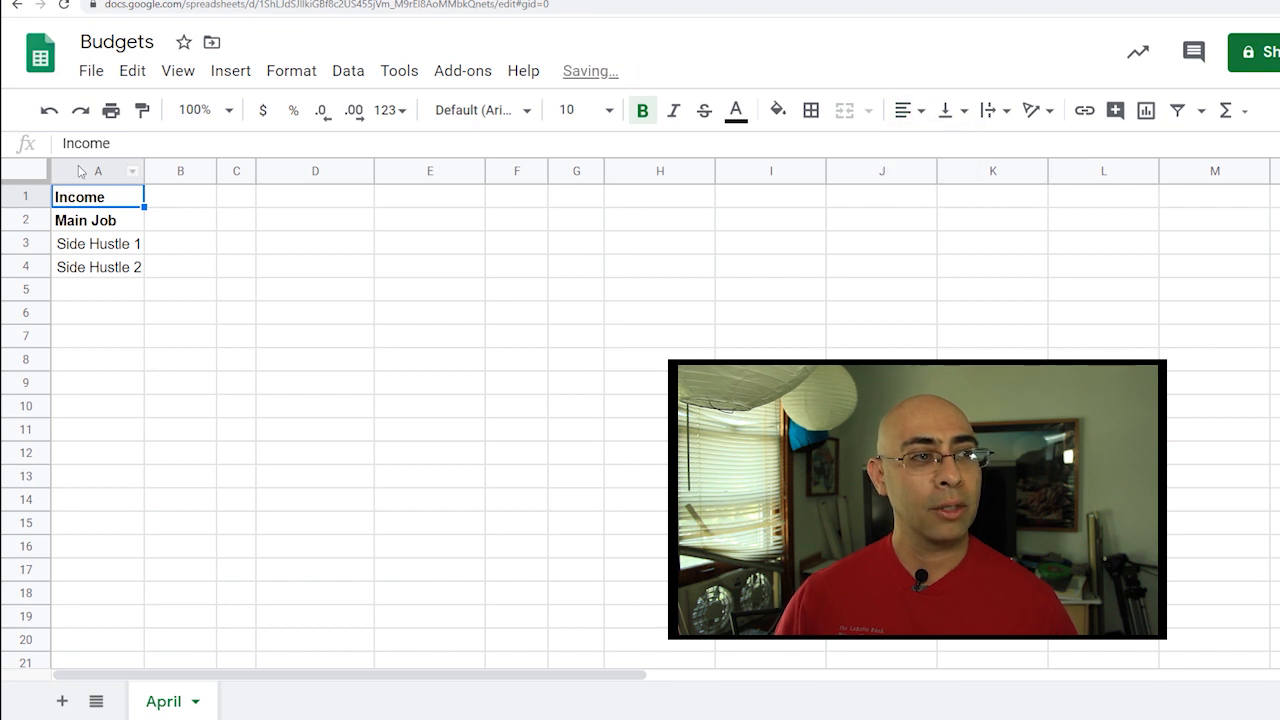
Widen column A, and make the Main Job label in A2 right-aligned and not bold.
{"action": "left_click_drag", "start_coordinate": [143, 168], "coordinate": [207, 165]}
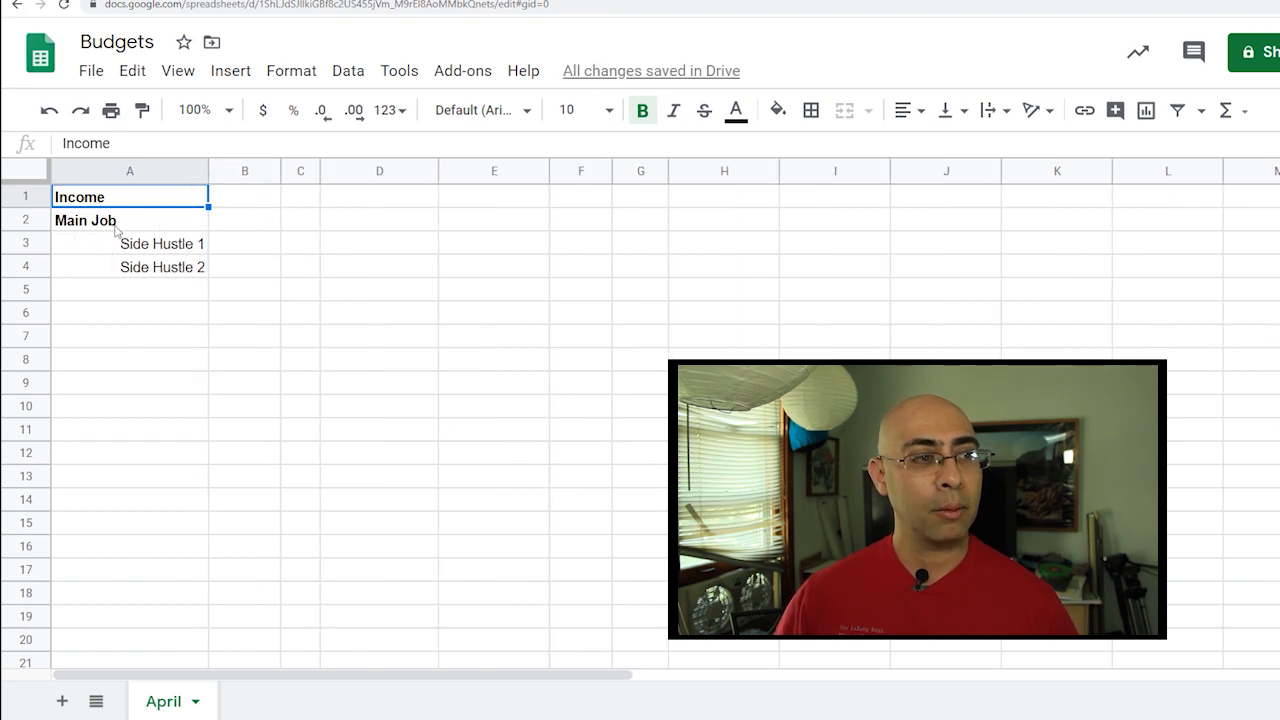
{"action": "key", "text": "Down"}
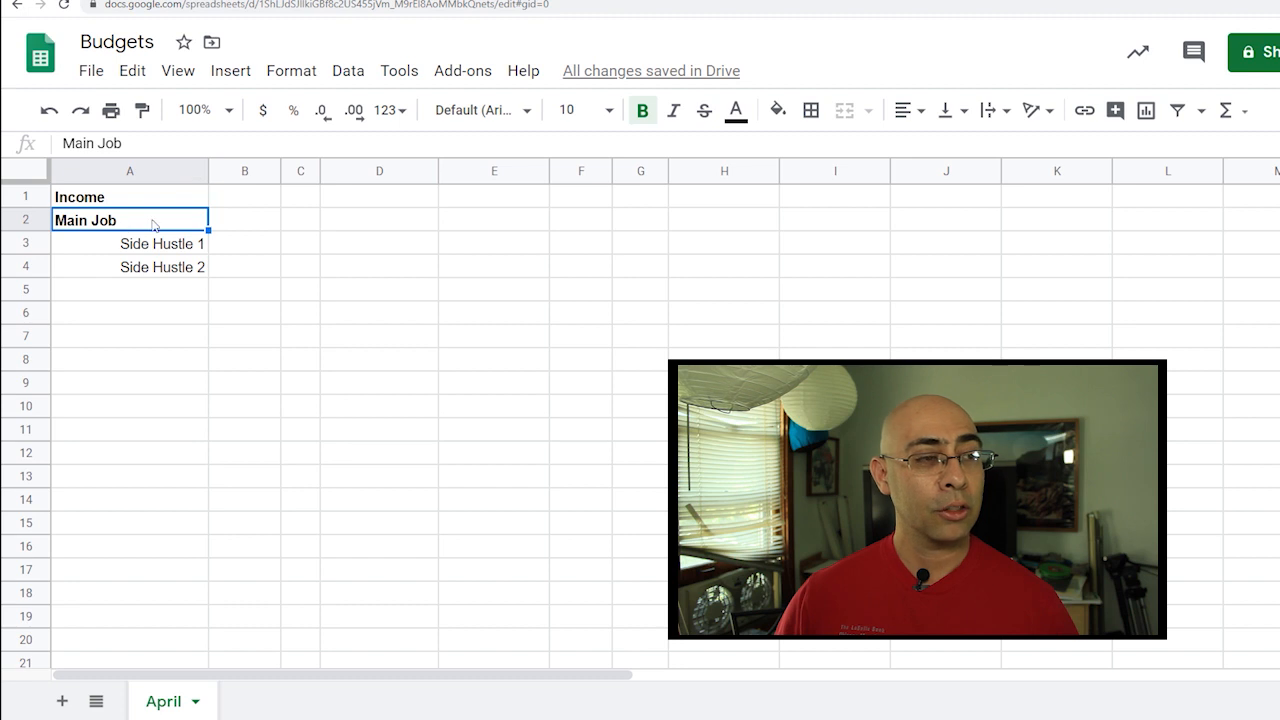
{"action": "left_click", "coordinate": [905, 110]}
{"action": "left_click", "coordinate": [958, 148]}
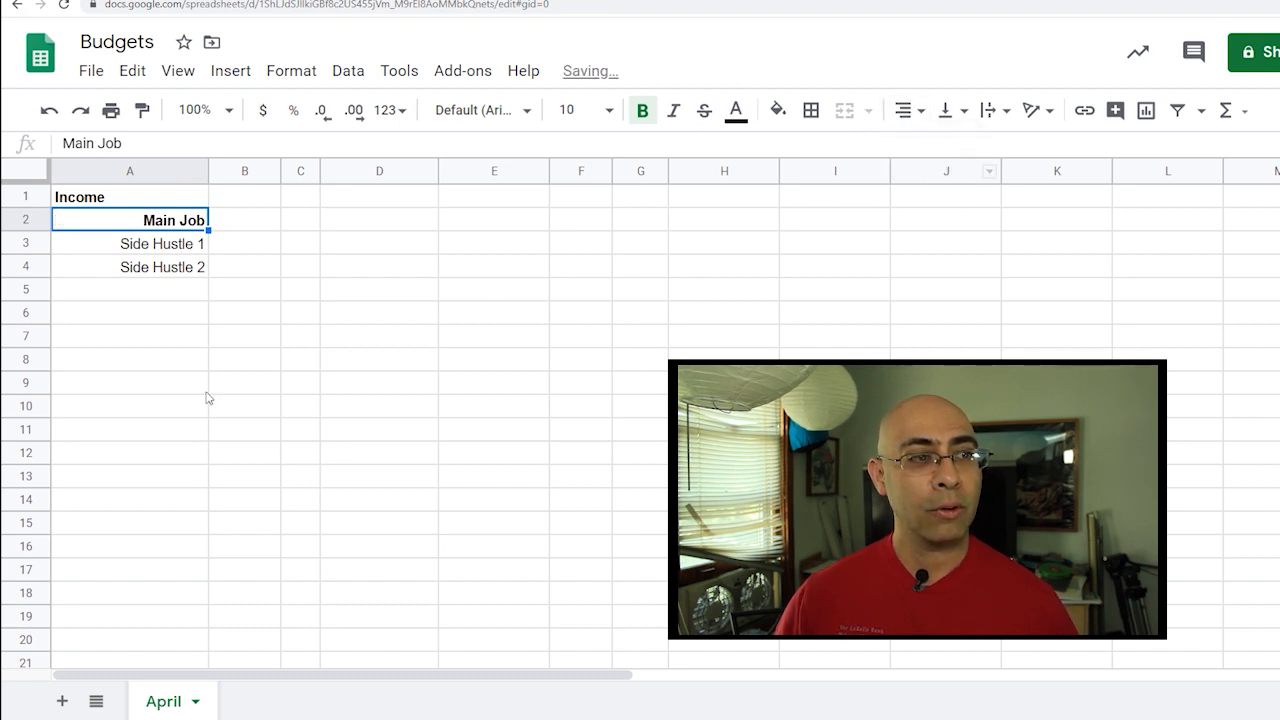
{"action": "left_click", "coordinate": [645, 116]}
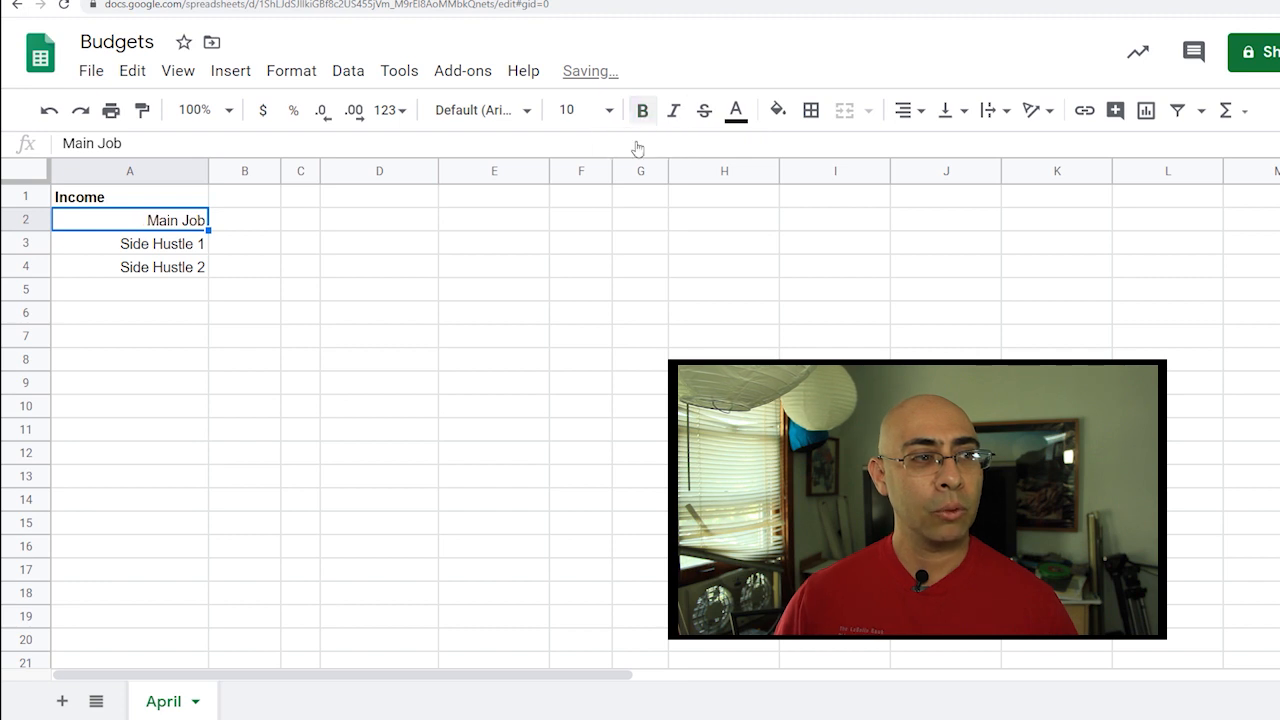
Fit column A to its contents, widen it slightly, and make column B wider for the income amounts.
{"action": "left_click", "coordinate": [171, 205]}
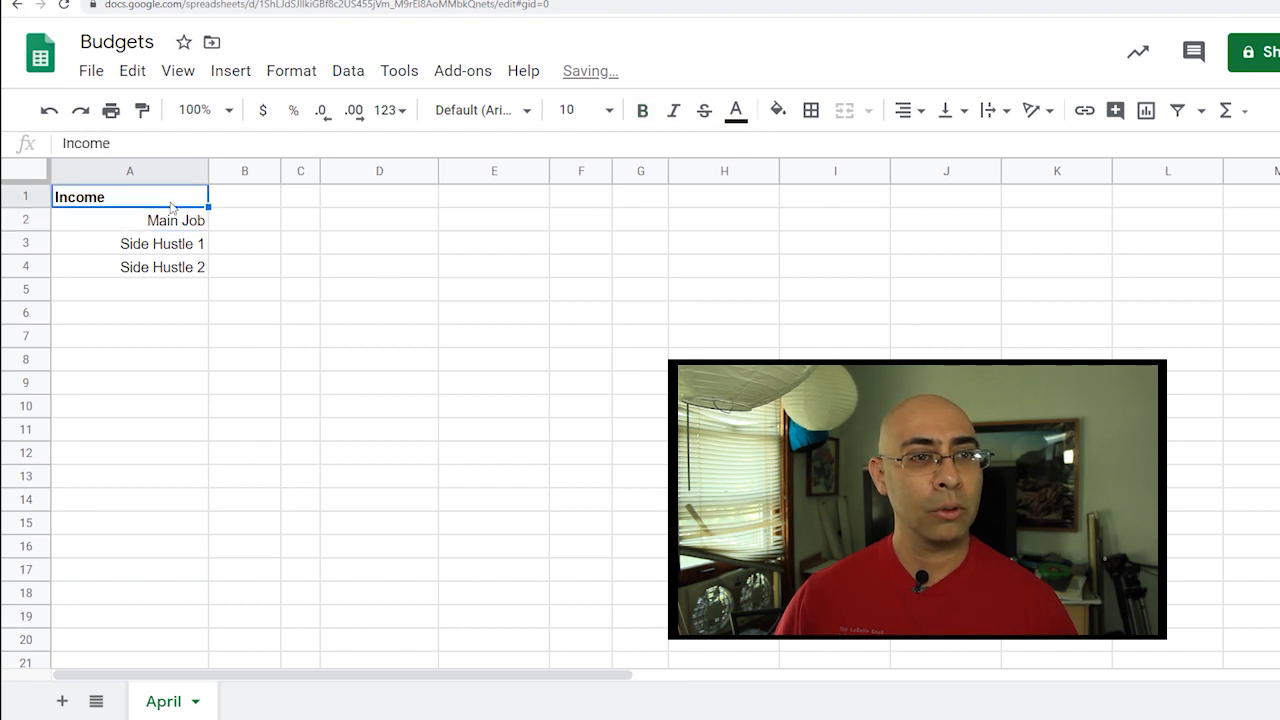
{"action": "double_click", "coordinate": [206, 165]}
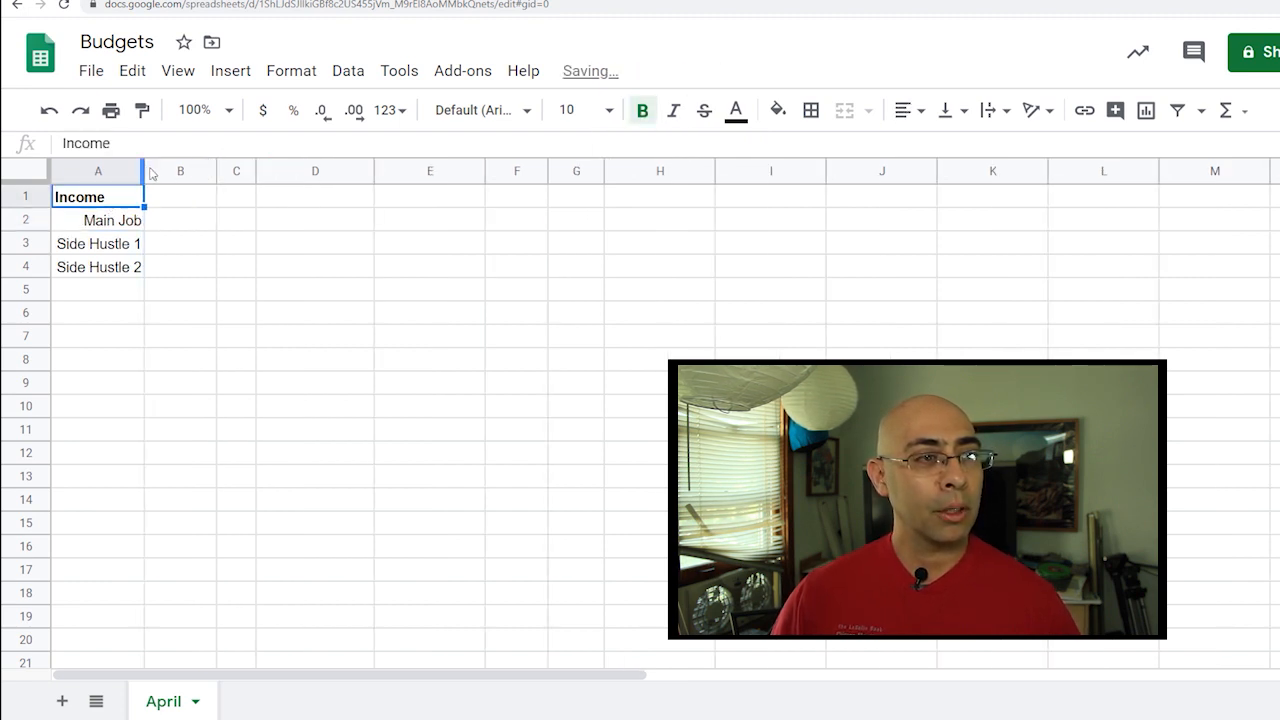
{"action": "left_click_drag", "start_coordinate": [147, 167], "coordinate": [157, 168]}
{"action": "mouse_move", "coordinate": [267, 168]}
{"action": "left_mouse_down"}
{"action": "mouse_move", "coordinate": [300, 168]}
{"action": "mouse_move", "coordinate": [228, 168]}
{"action": "mouse_move", "coordinate": [254, 168]}
{"action": "left_mouse_up"}
{"action": "left_click", "coordinate": [215, 230]}
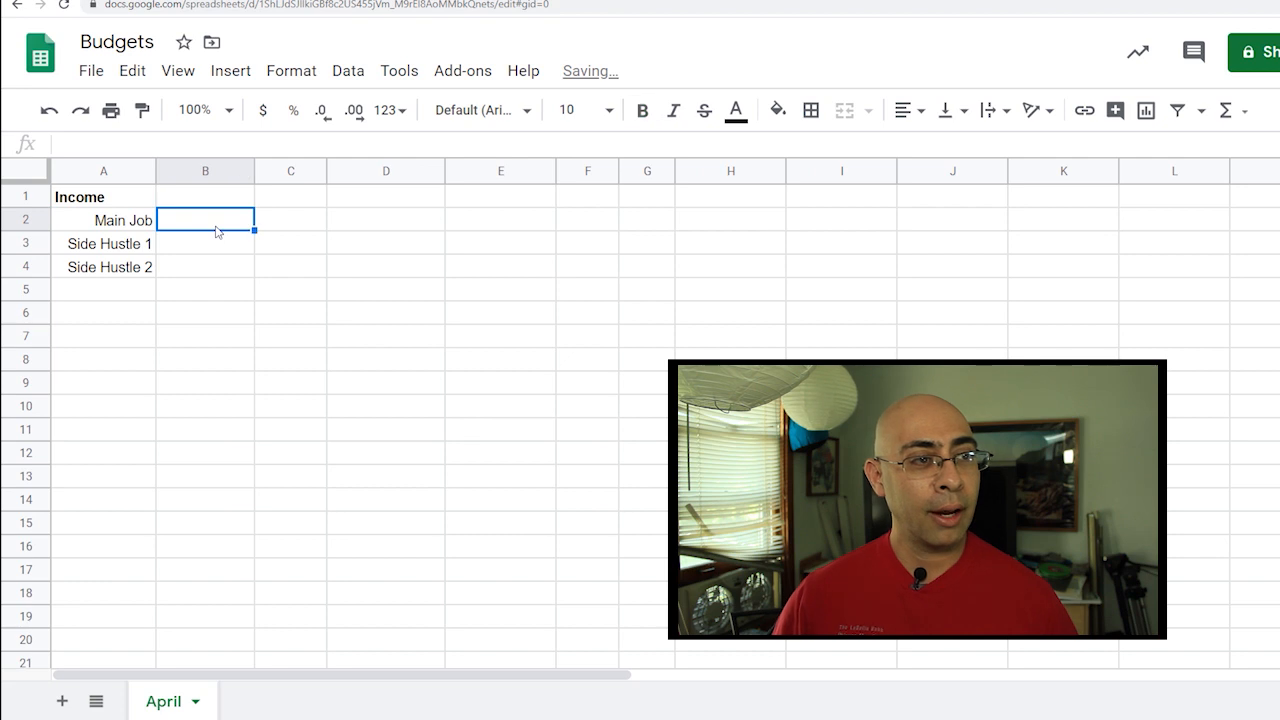
Add a Total label in A6 and a formula in B6 that sums B2:B4.
{"action": "left_click", "coordinate": [130, 314]}
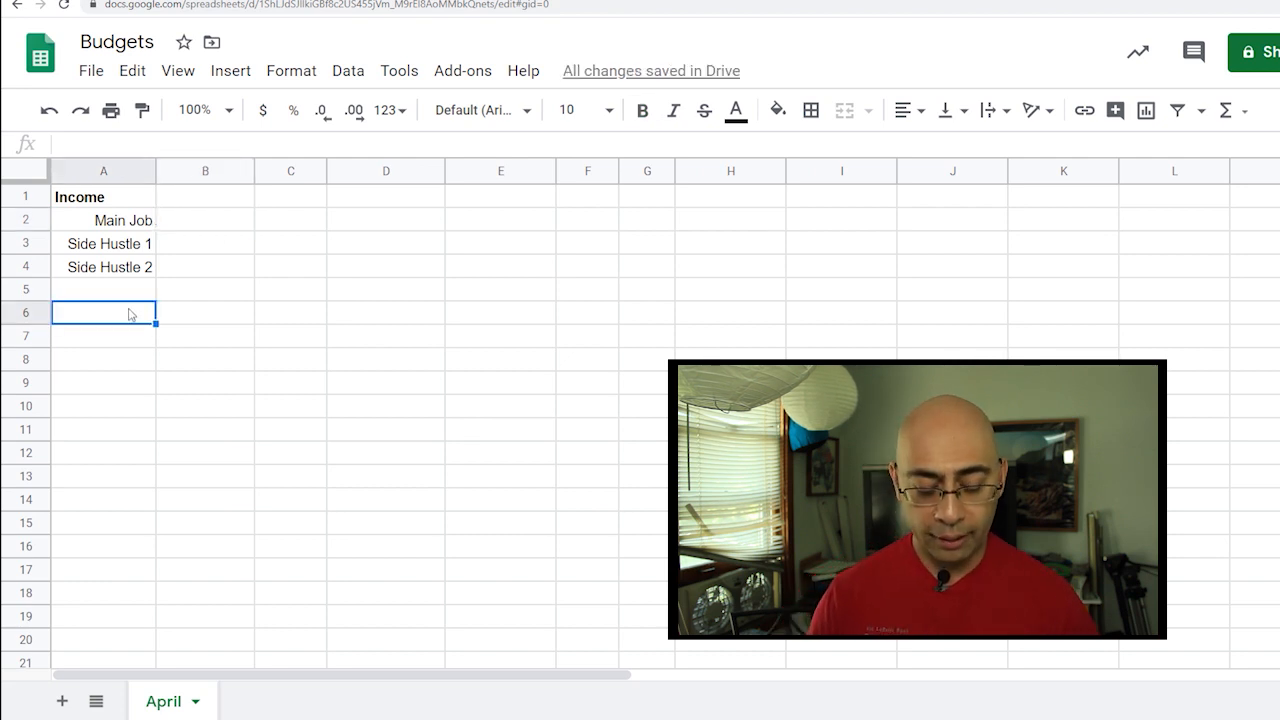
{"action": "type", "text": "Total"}
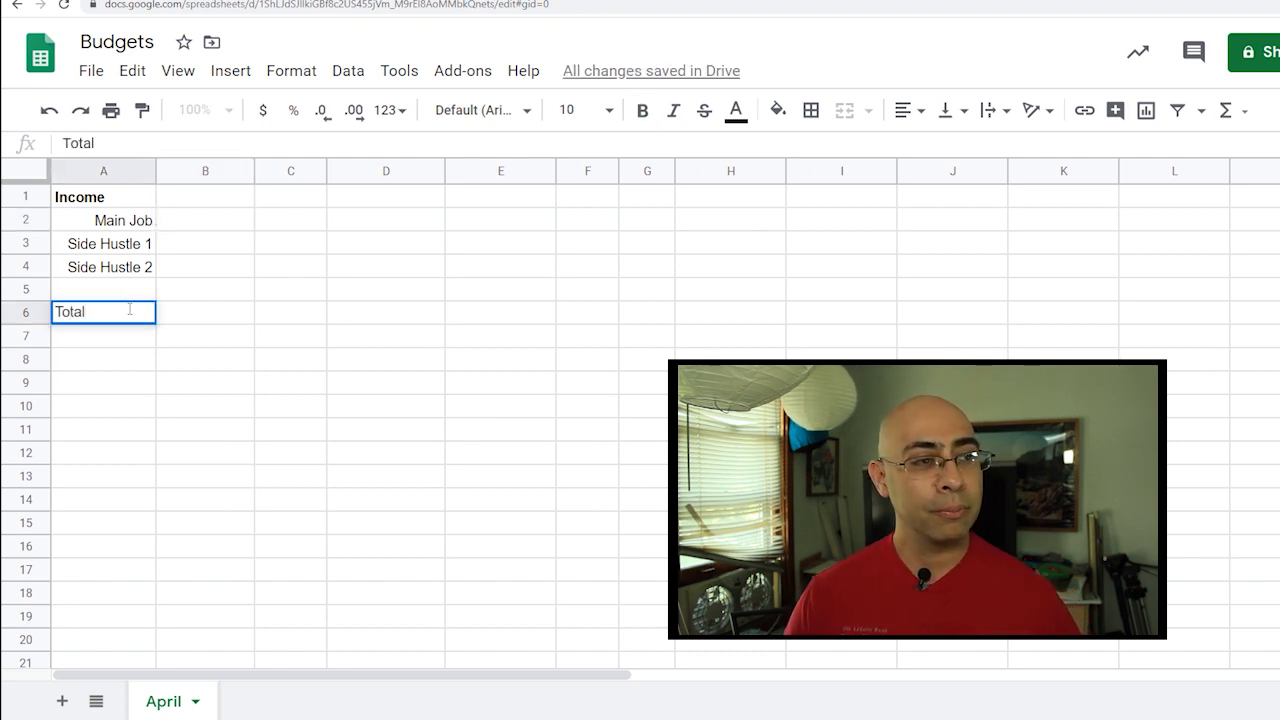
{"action": "key", "text": "Tab"}
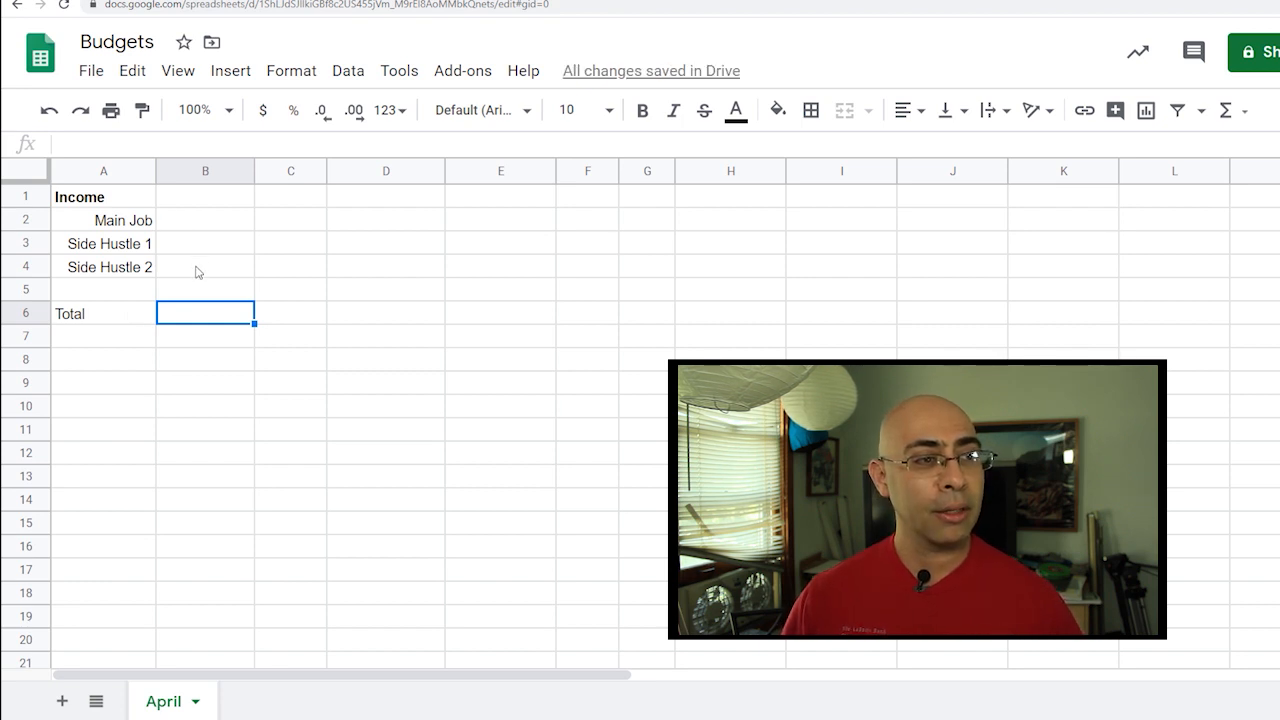
{"action": "type", "text": "=sum"}
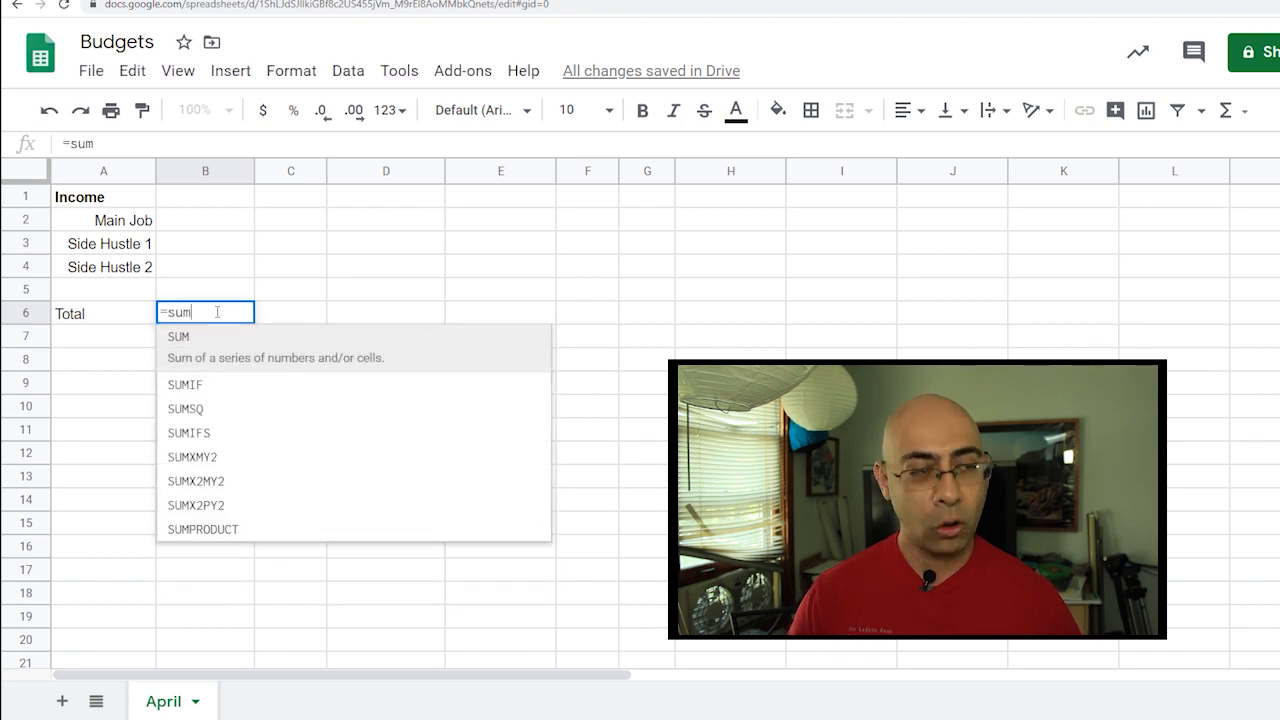
{"action": "type", "text": "("}
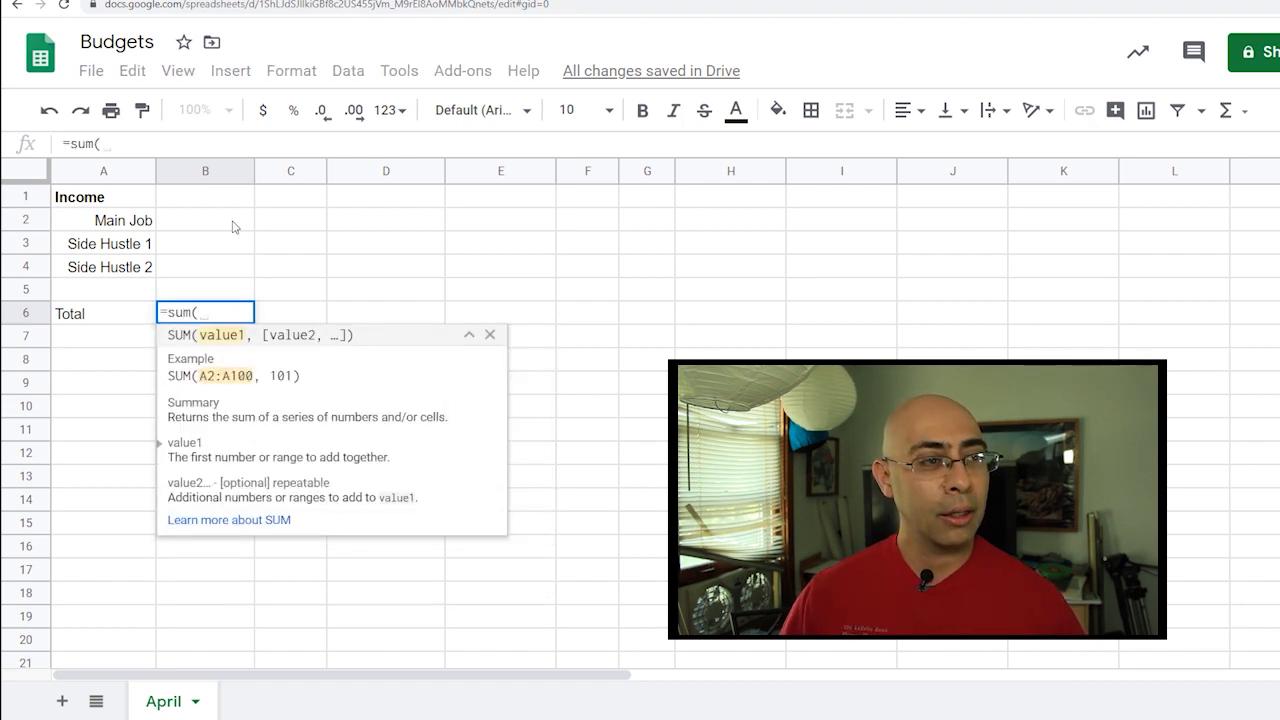
{"action": "left_click_drag", "start_coordinate": [233, 227], "coordinate": [231, 267]}
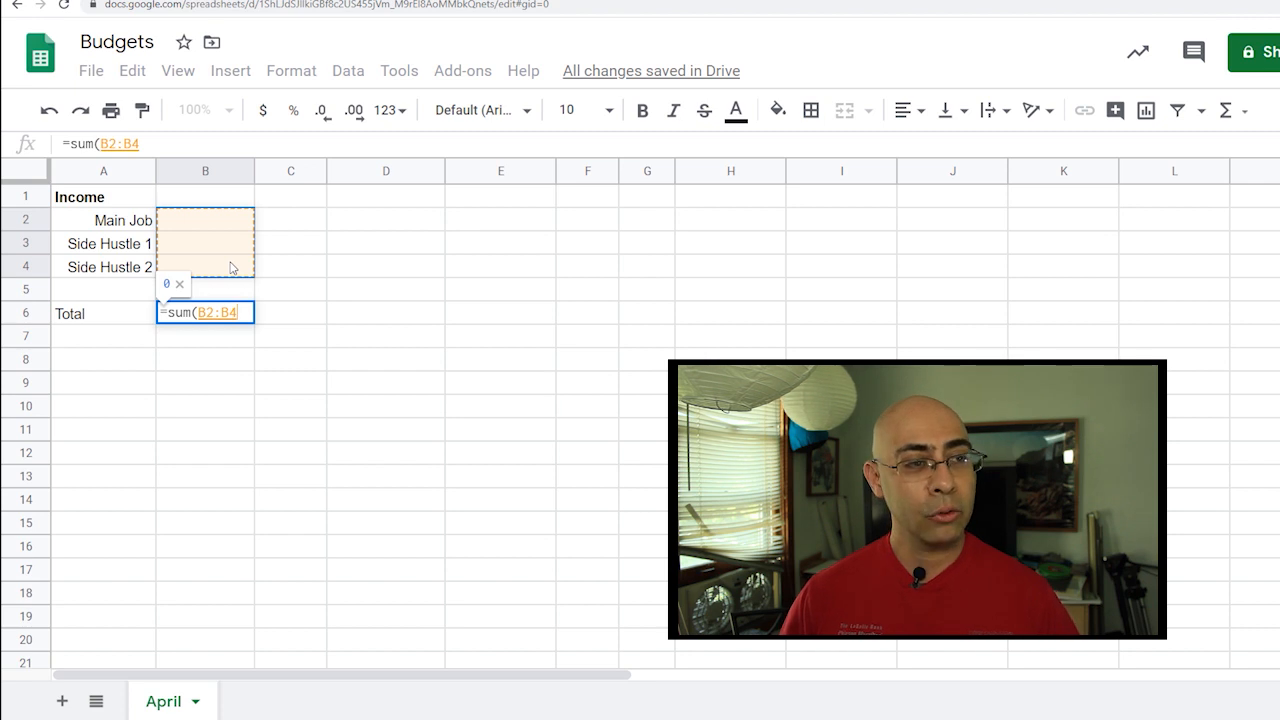
{"action": "key", "text": "Return"}
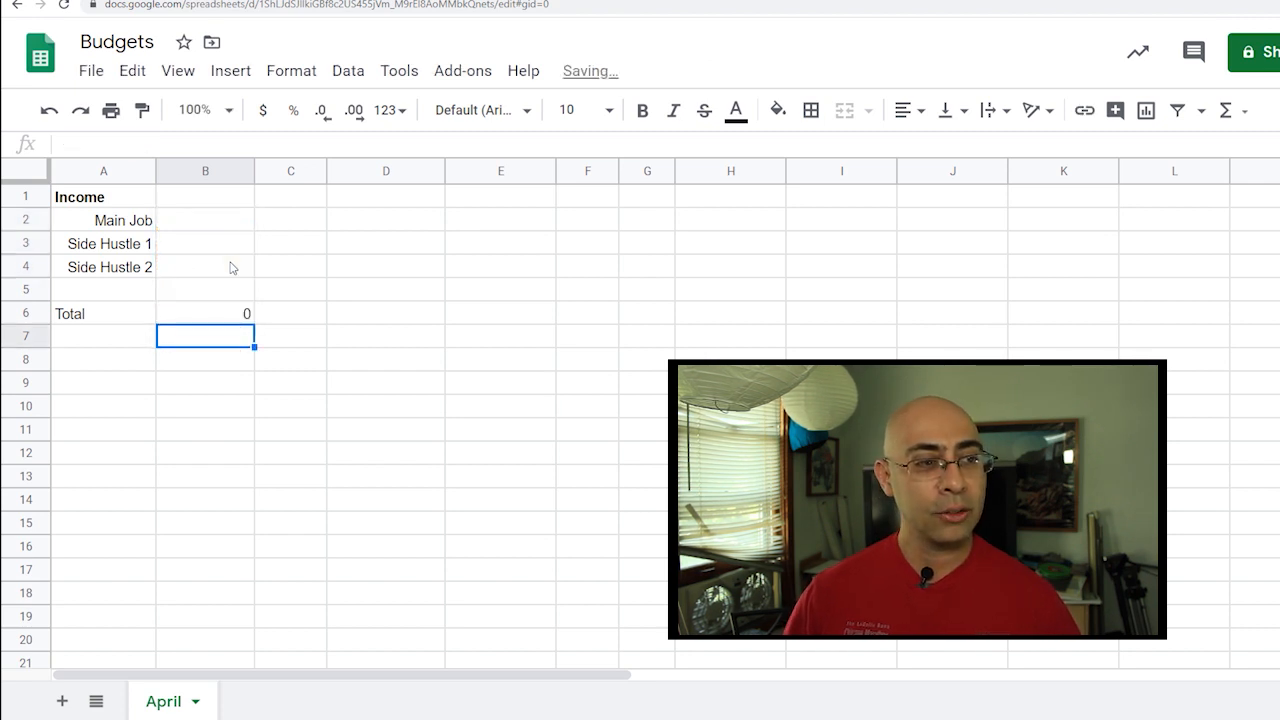
{"action": "left_click", "coordinate": [232, 314]}
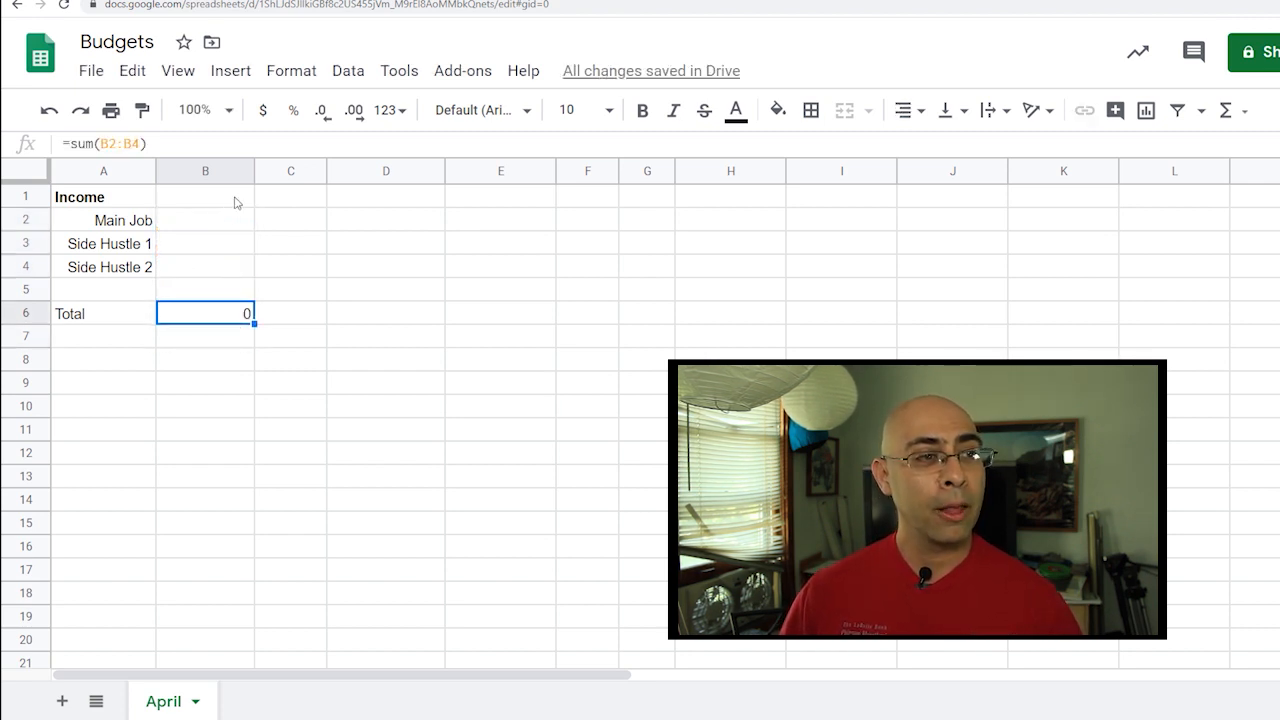
Format B2:B4 as currency and enter 3000 for Main Job, 200 for Side Hustle 1 and 50 for Side Hustle 2.
{"action": "left_click_drag", "start_coordinate": [220, 222], "coordinate": [218, 266]}
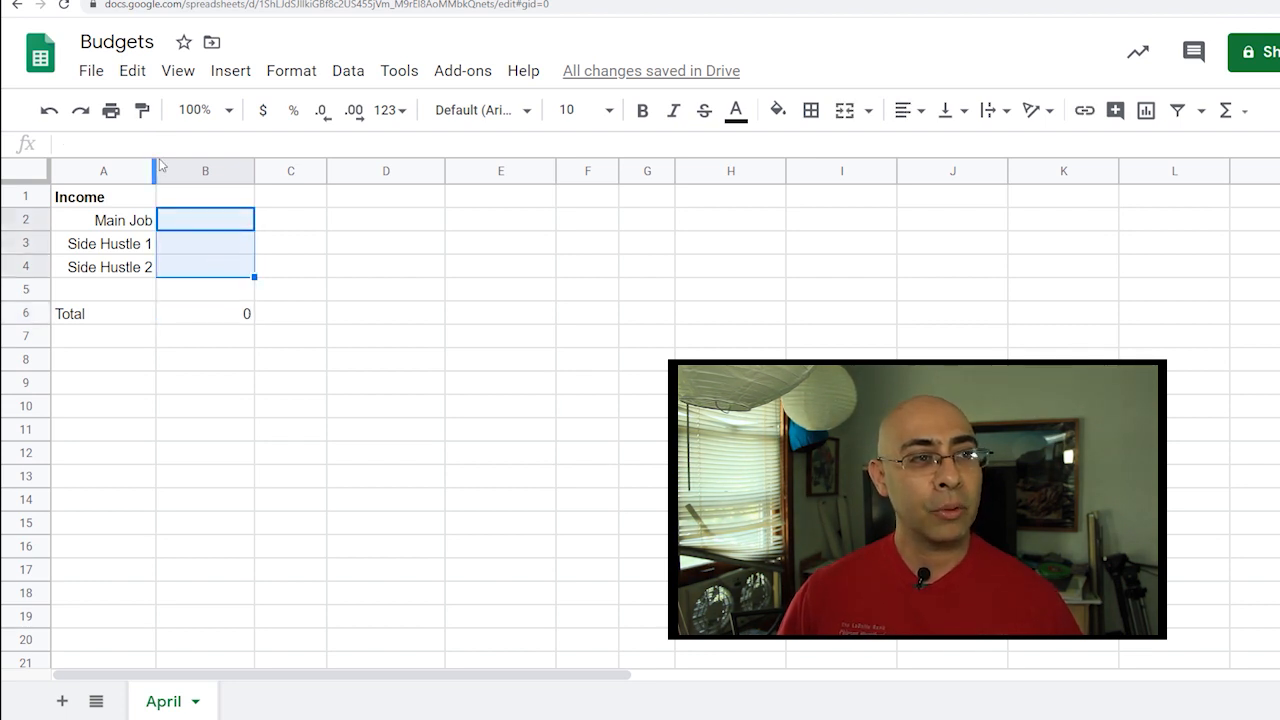
{"action": "left_click", "coordinate": [265, 111]}
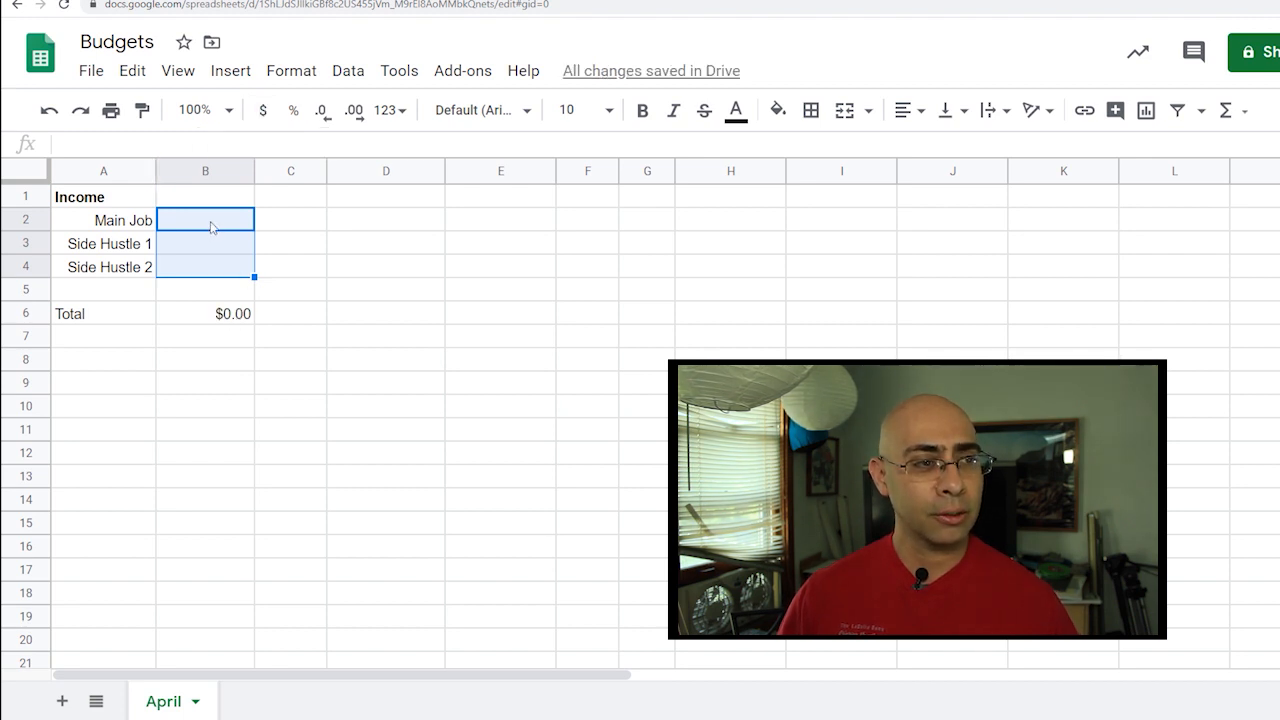
{"action": "left_click", "coordinate": [212, 225]}
{"action": "type", "text": "3000"}
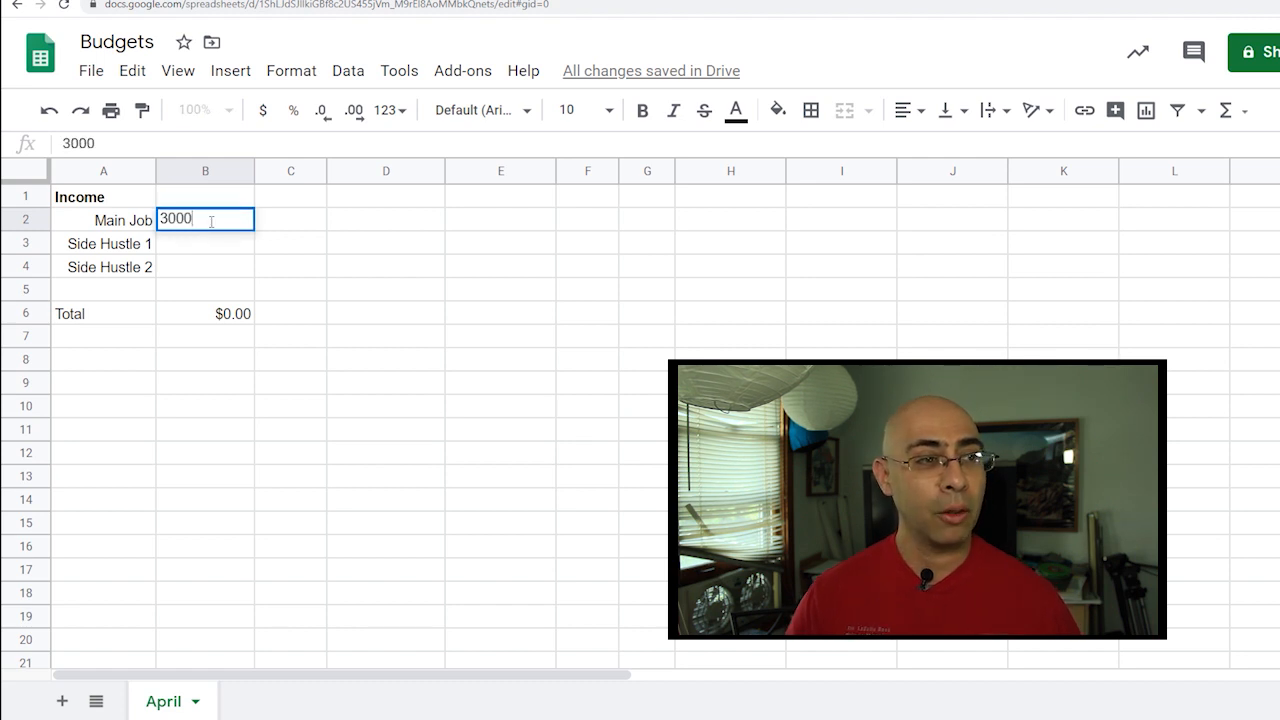
{"action": "key", "text": "Return"}
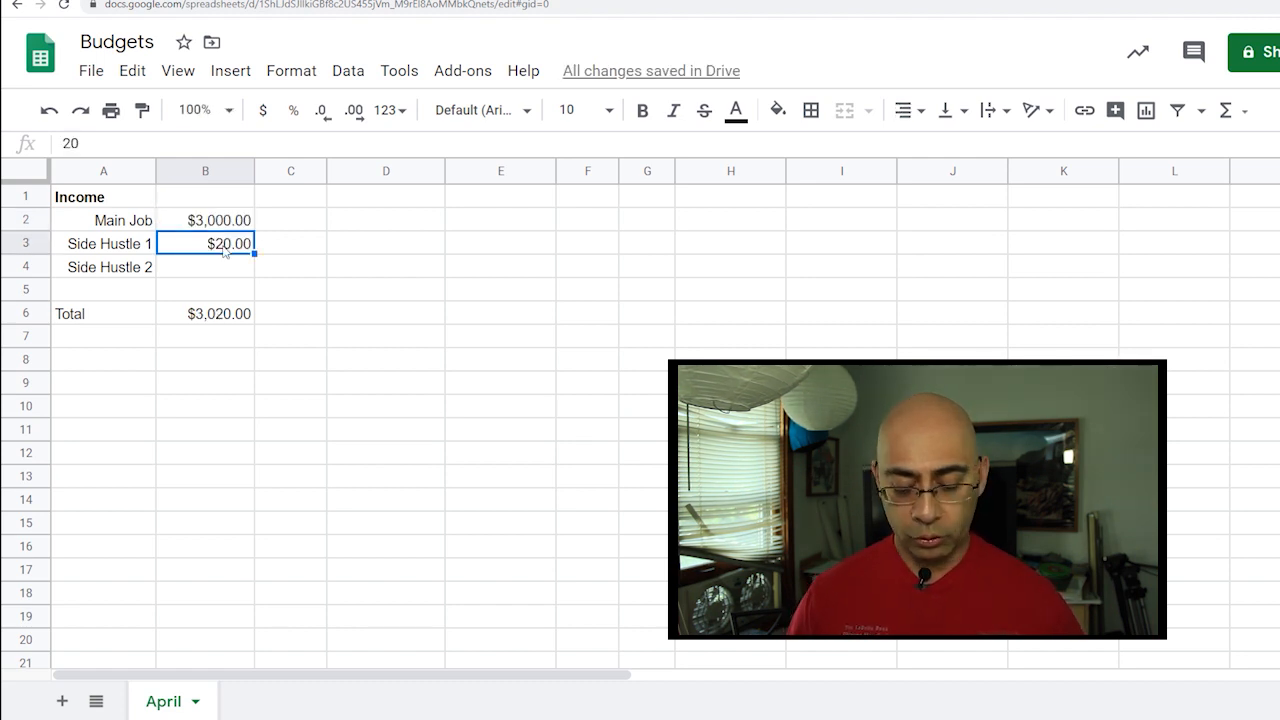
{"action": "type", "text": "200"}
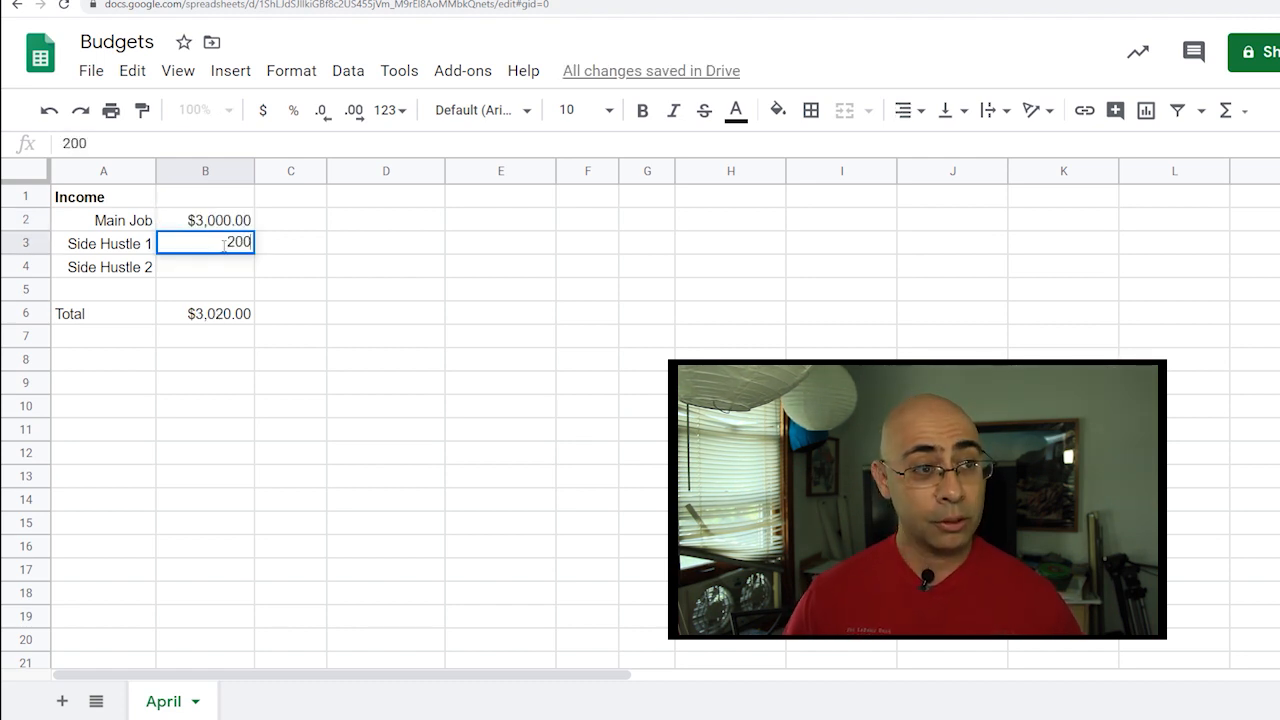
{"action": "key", "text": "Return"}
{"action": "type", "text": "50"}
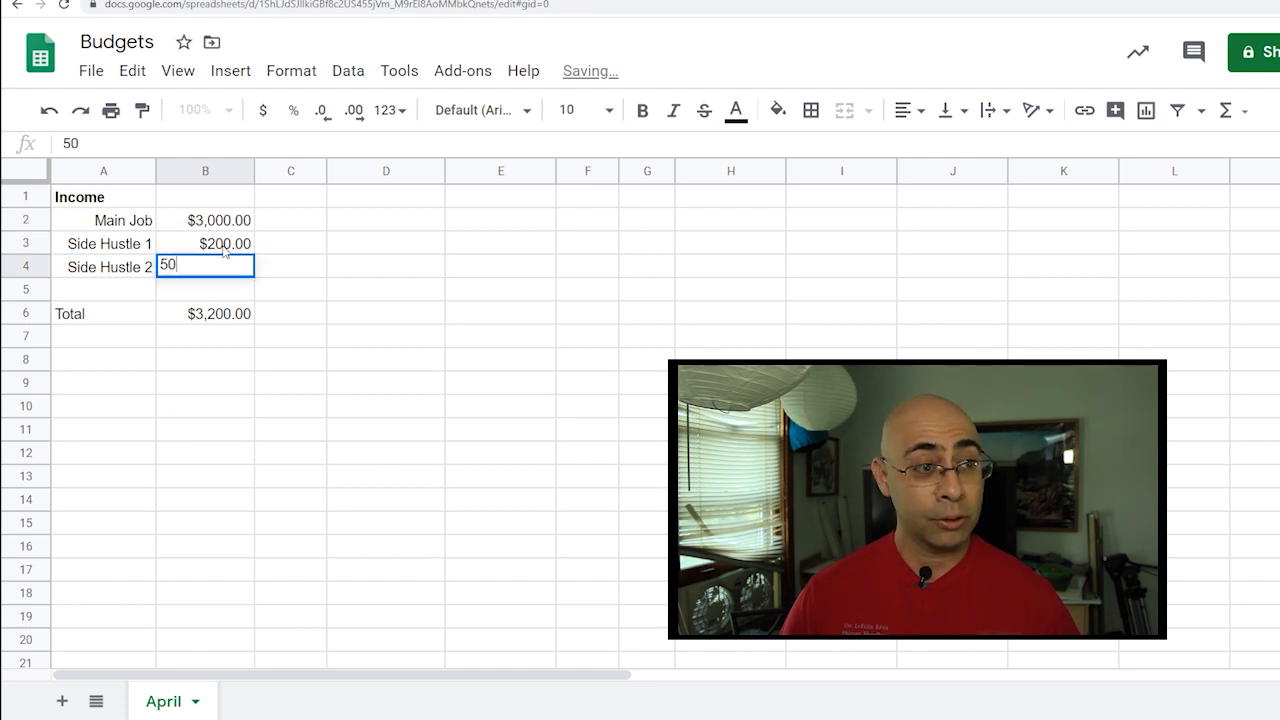
{"action": "key", "text": "Return"}
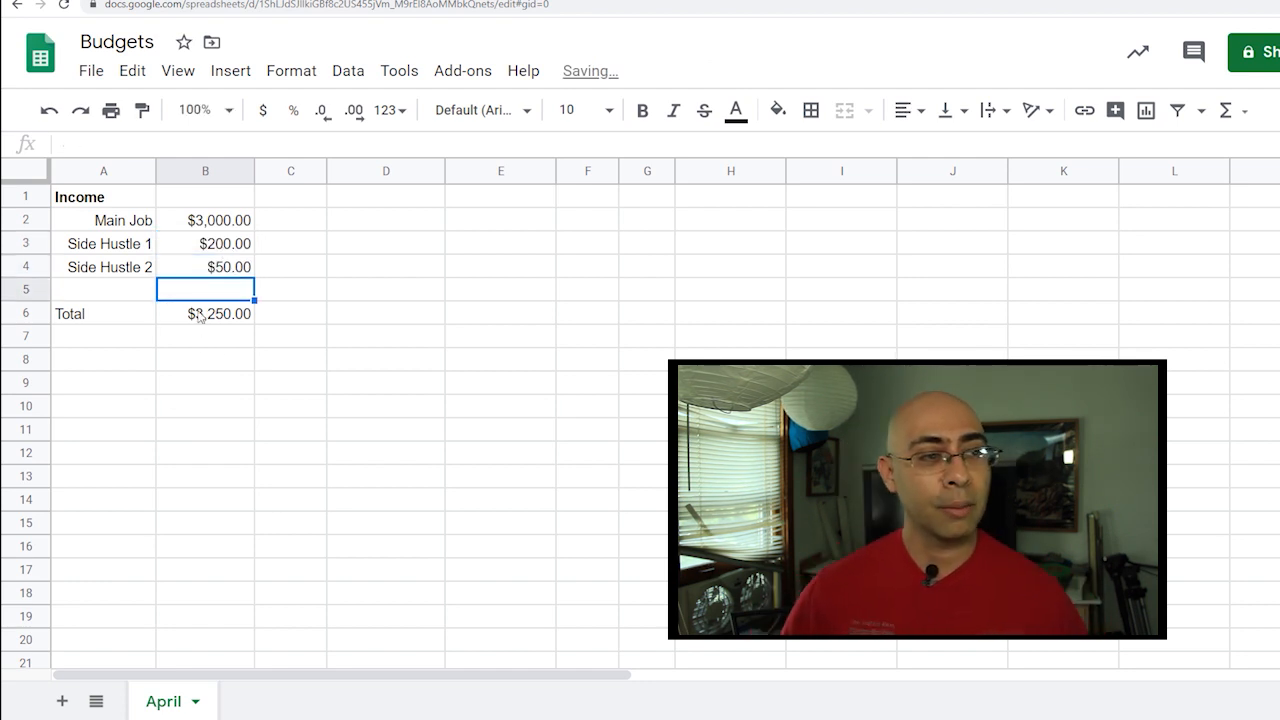
Narrow column C slightly and add a bold Expenses heading in D1.
{"action": "left_click_drag", "start_coordinate": [324, 176], "coordinate": [308, 176]}
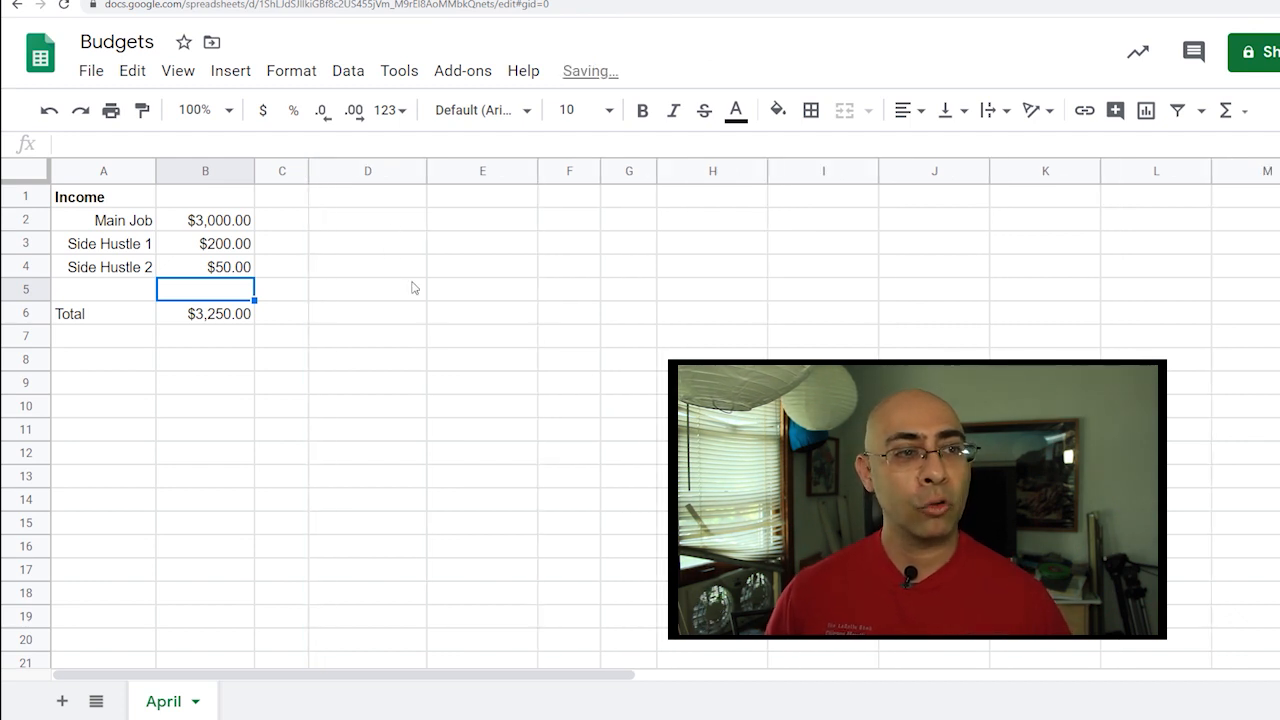
{"action": "left_click", "coordinate": [378, 198]}
{"action": "type", "text": "Expenses"}
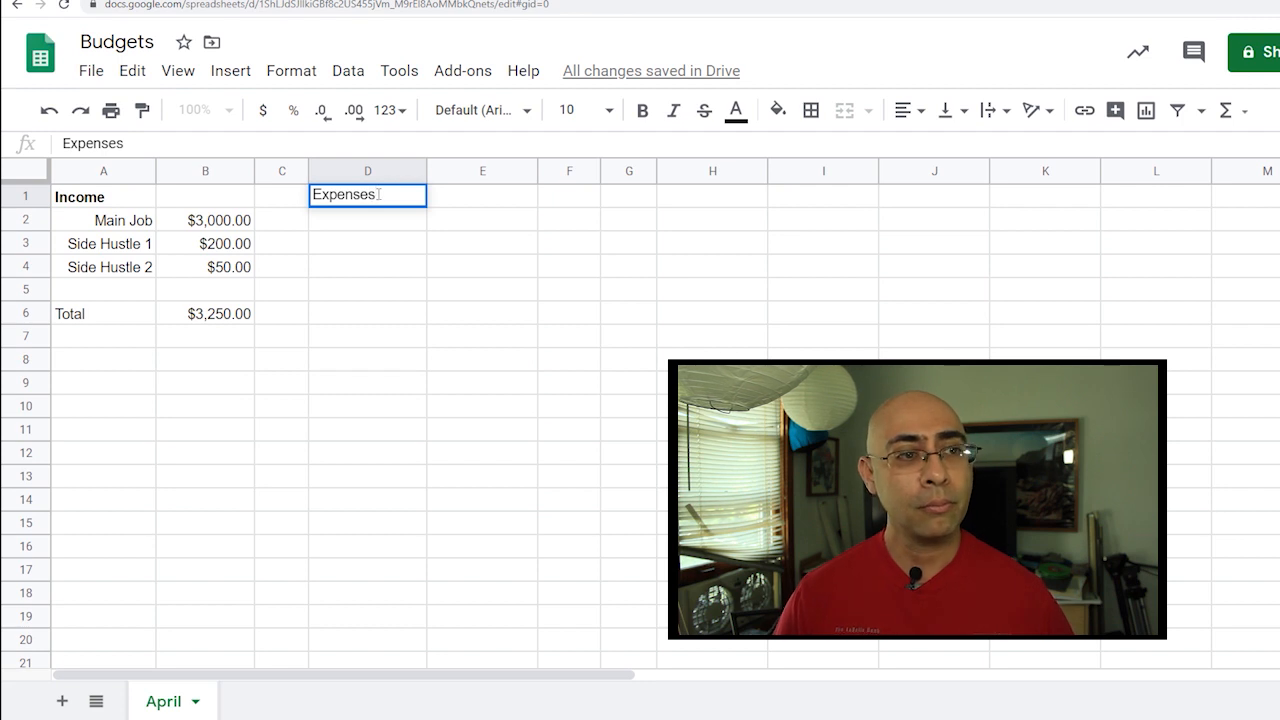
{"action": "key", "text": "Return"}
{"action": "left_click", "coordinate": [378, 198]}
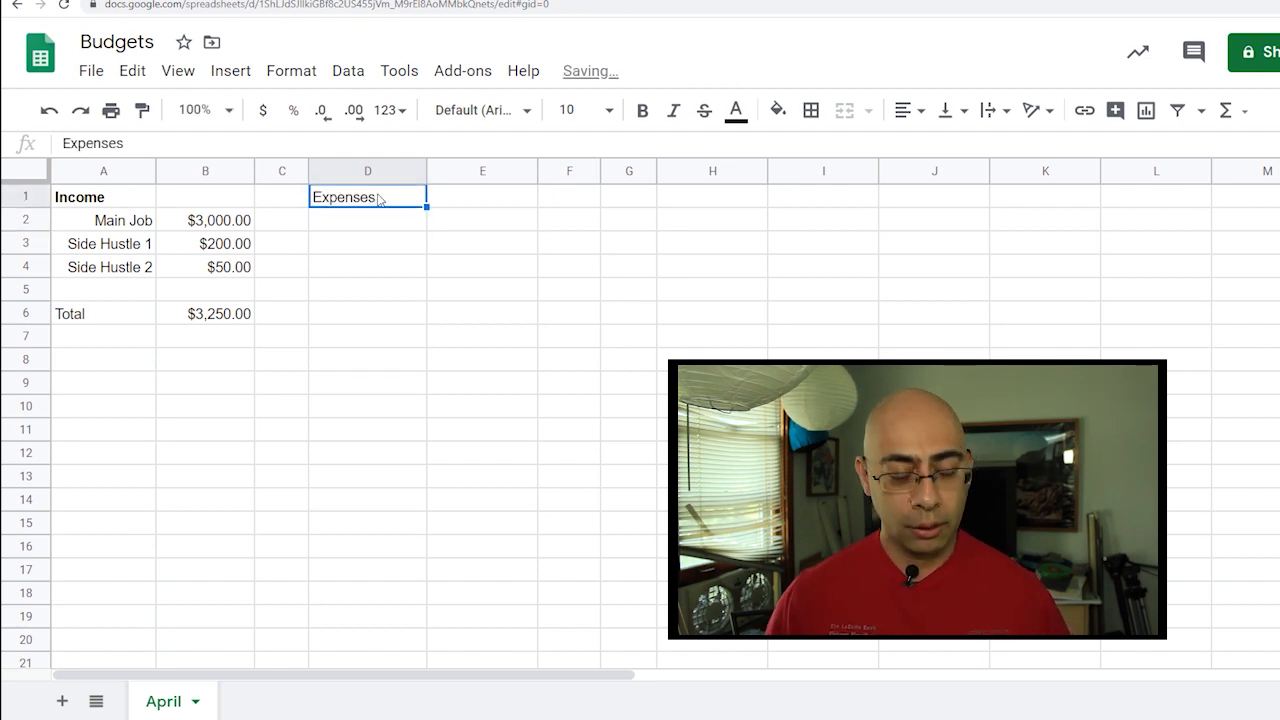
{"action": "left_click", "coordinate": [643, 117]}
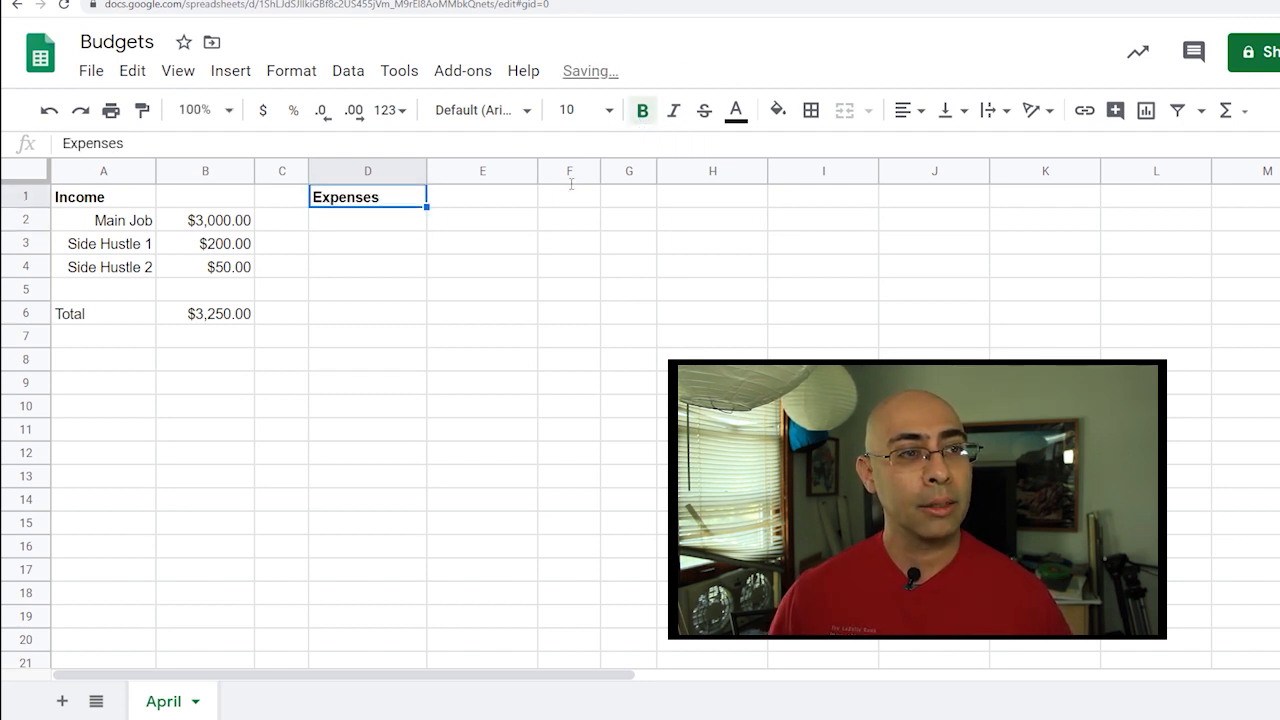
List the expense categories Rent, Charity and Phone in D3:D5.
{"action": "left_click", "coordinate": [352, 247]}
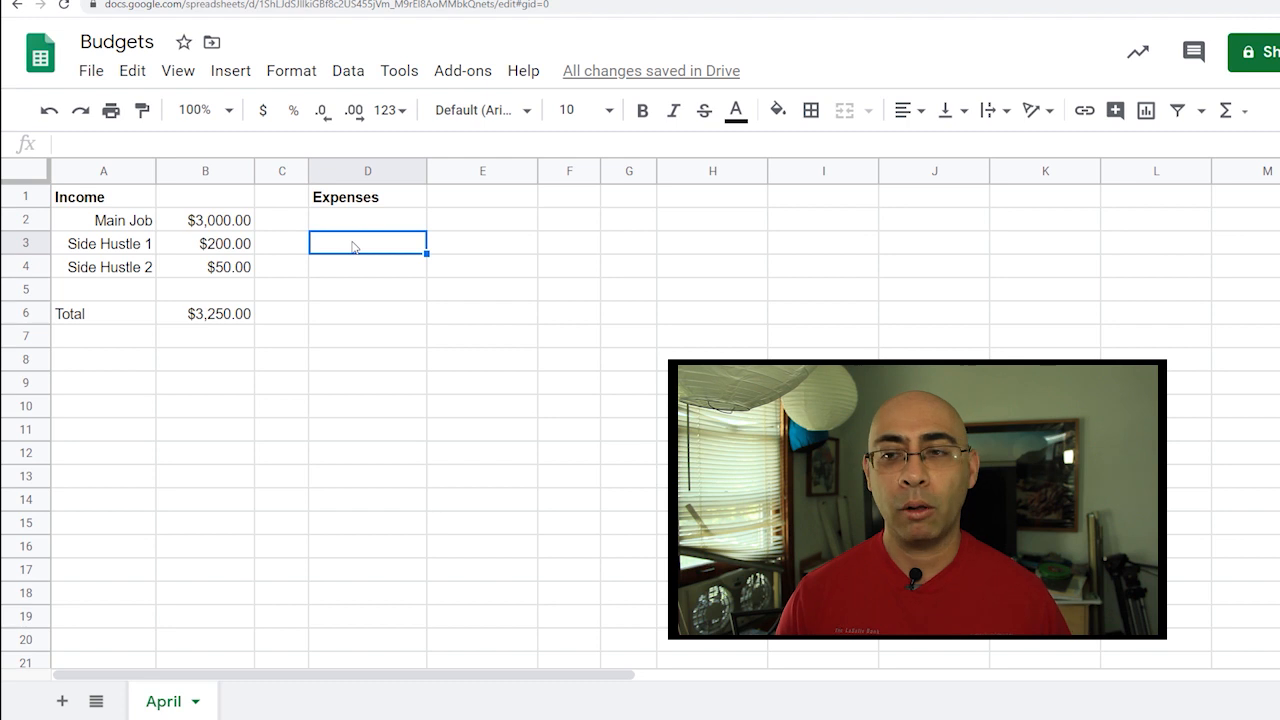
{"action": "type", "text": "Rent"}
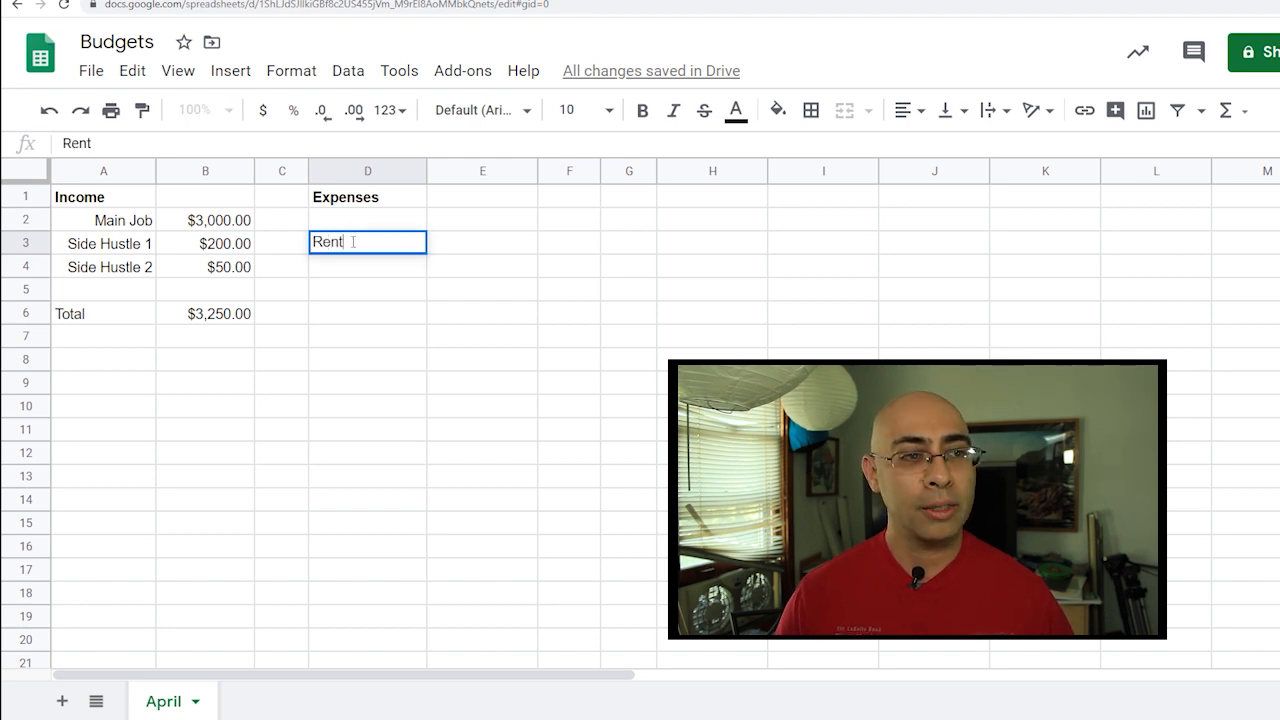
{"action": "key", "text": "Return"}
{"action": "type", "text": "Charity"}
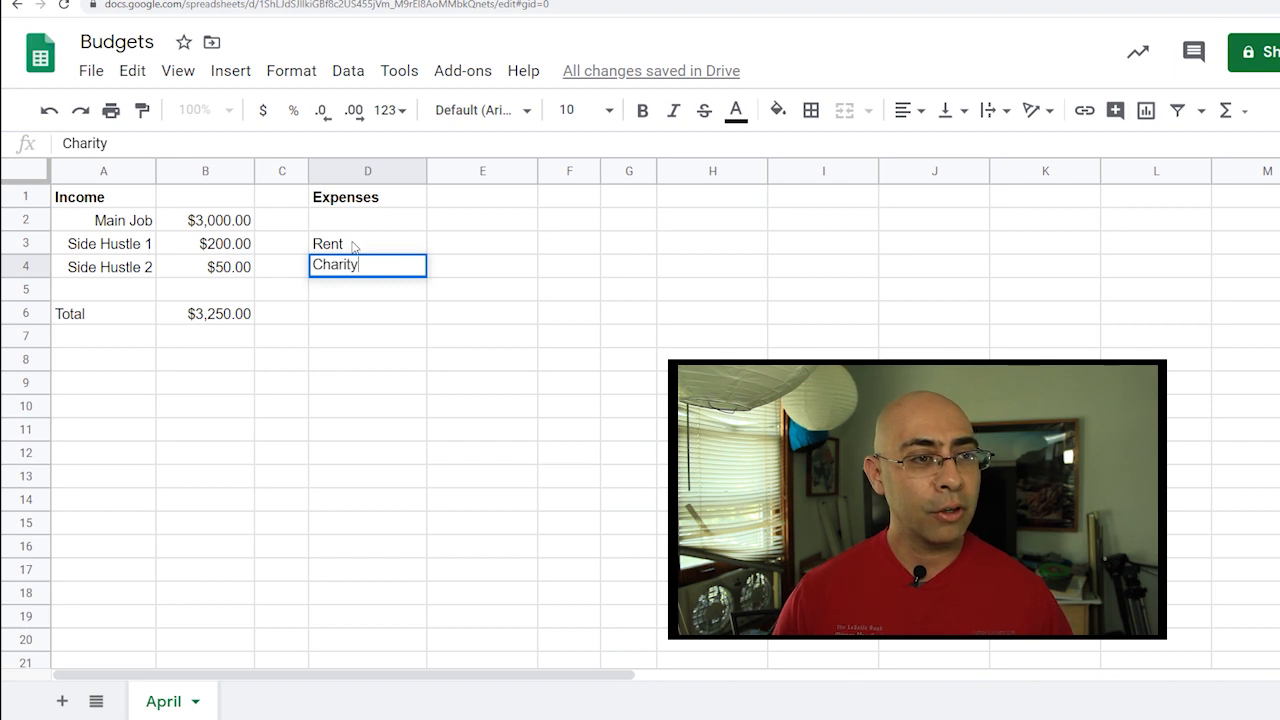
{"action": "key", "text": "Return"}
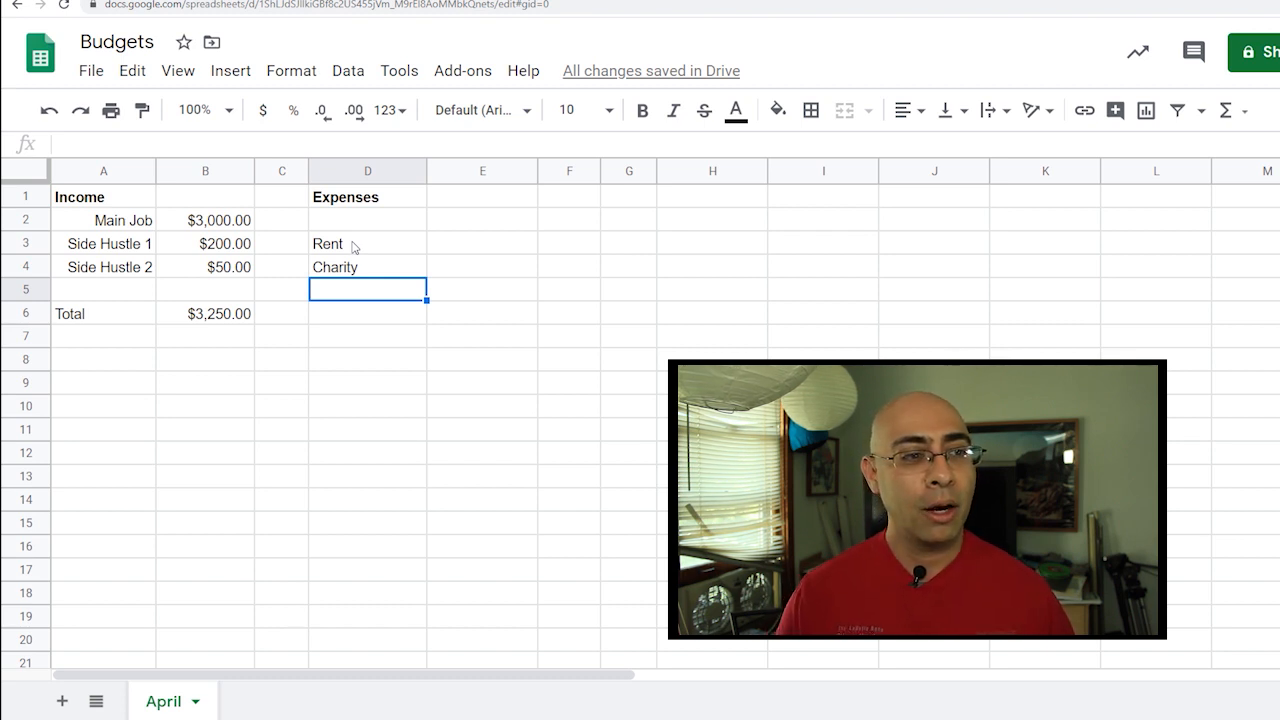
{"action": "type", "text": "Phone"}
{"action": "key", "text": "Return"}
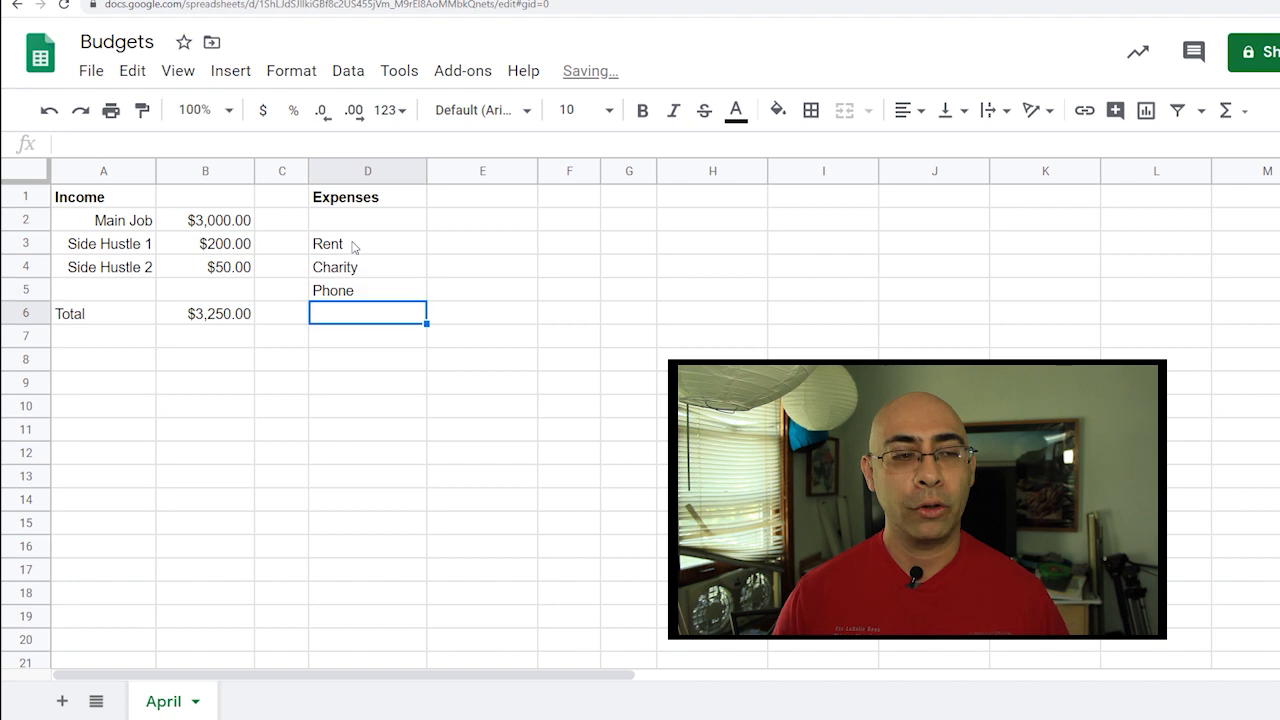
Add the utility expense categories Electric and Heat/AC/Cooking in D6 and D7.
{"action": "type", "text": "Electric"}
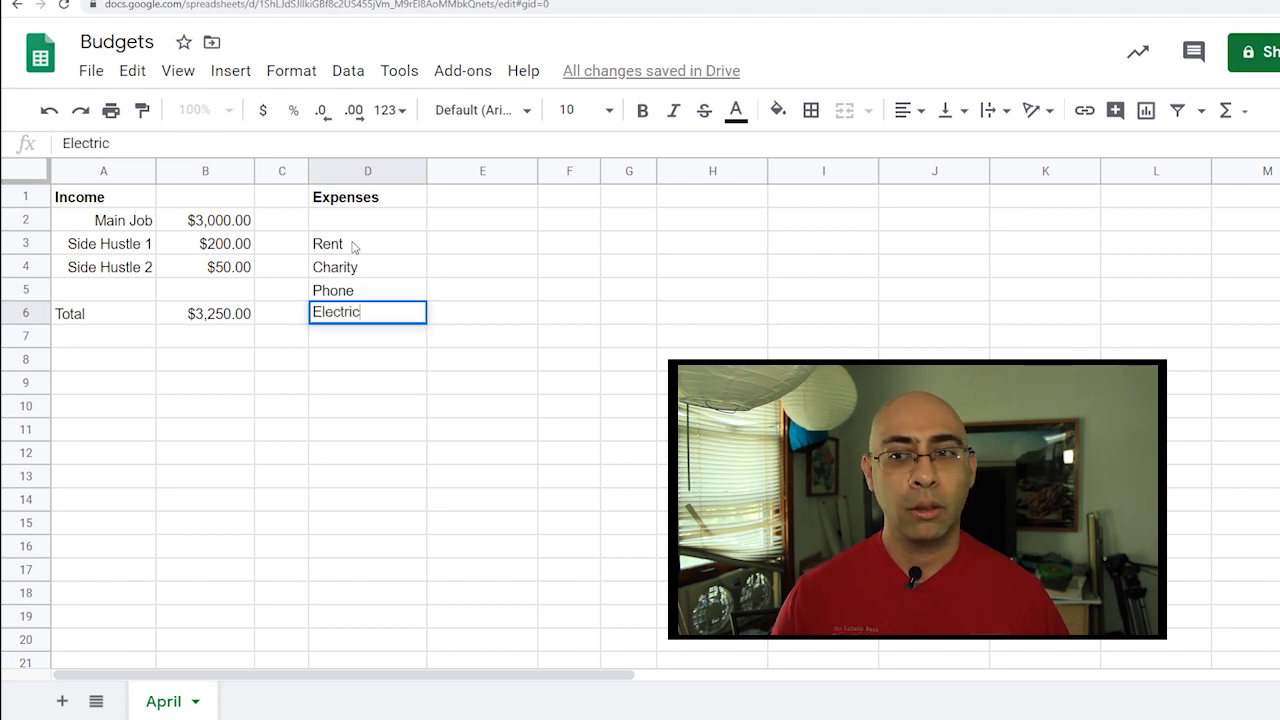
{"action": "key", "text": "Return"}
{"action": "type", "text": "Heat"}
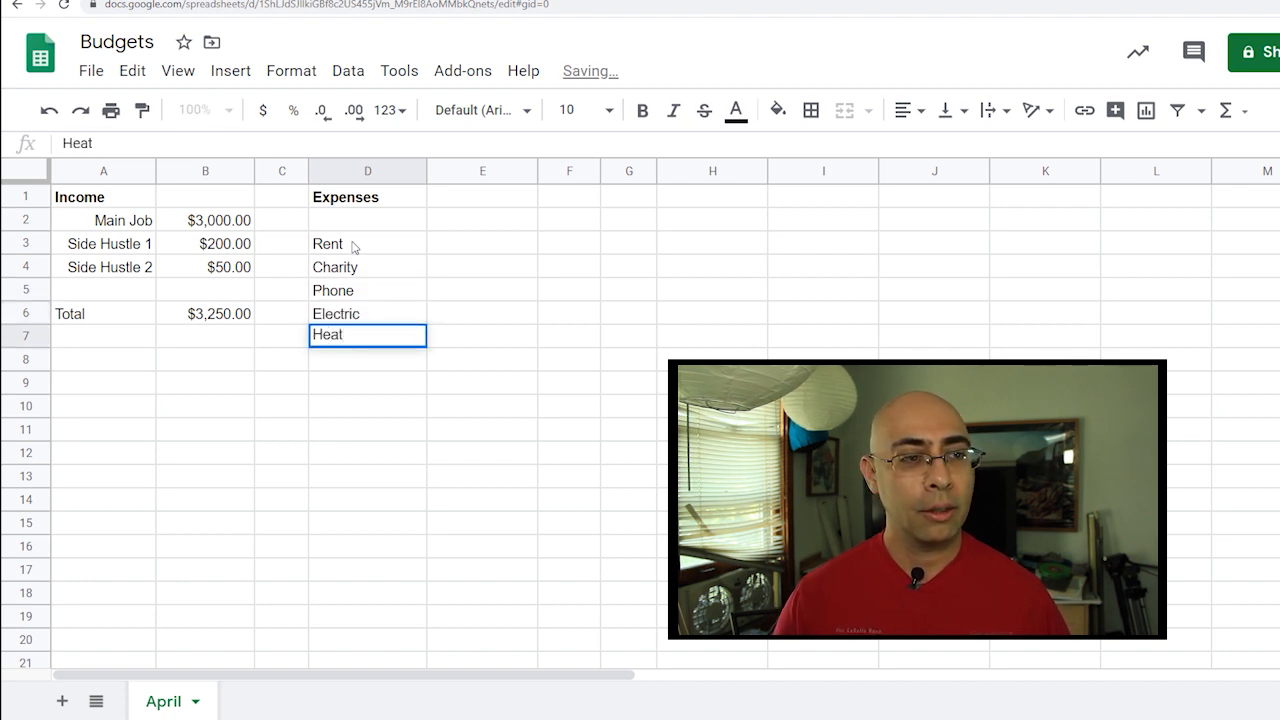
{"action": "type", "text": "/AC"}
{"action": "key", "text": "BackSpace"}
{"action": "type", "text": "AC/Cooking"}
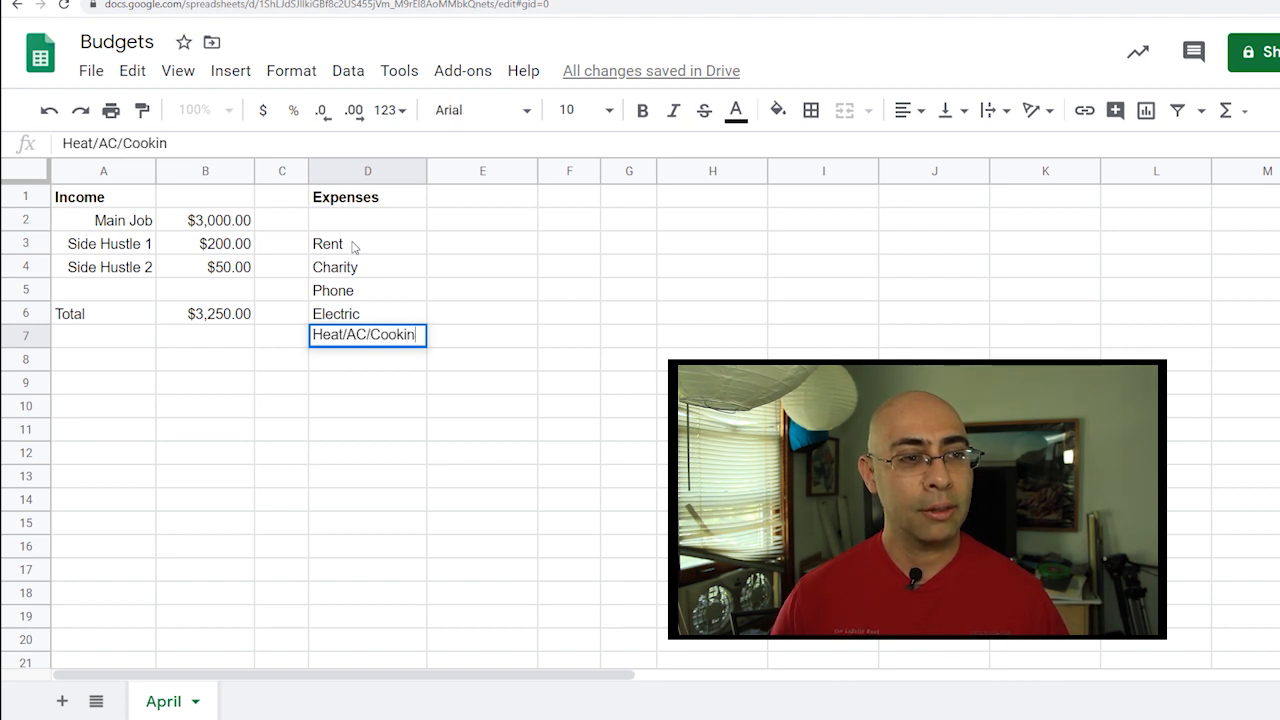
{"action": "key", "text": "Return"}
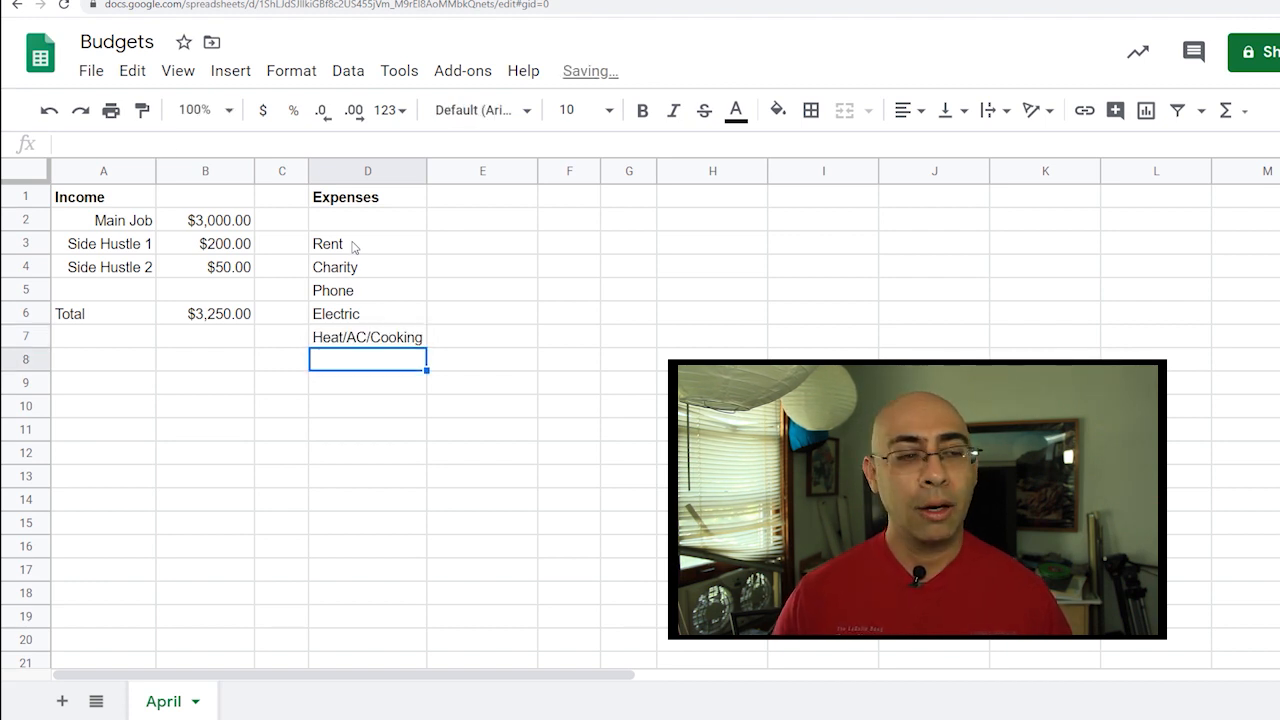
Continue the expense list with Retirement, Food, Gasoline and Misc. in D8:D11.
{"action": "type", "text": "Retir"}
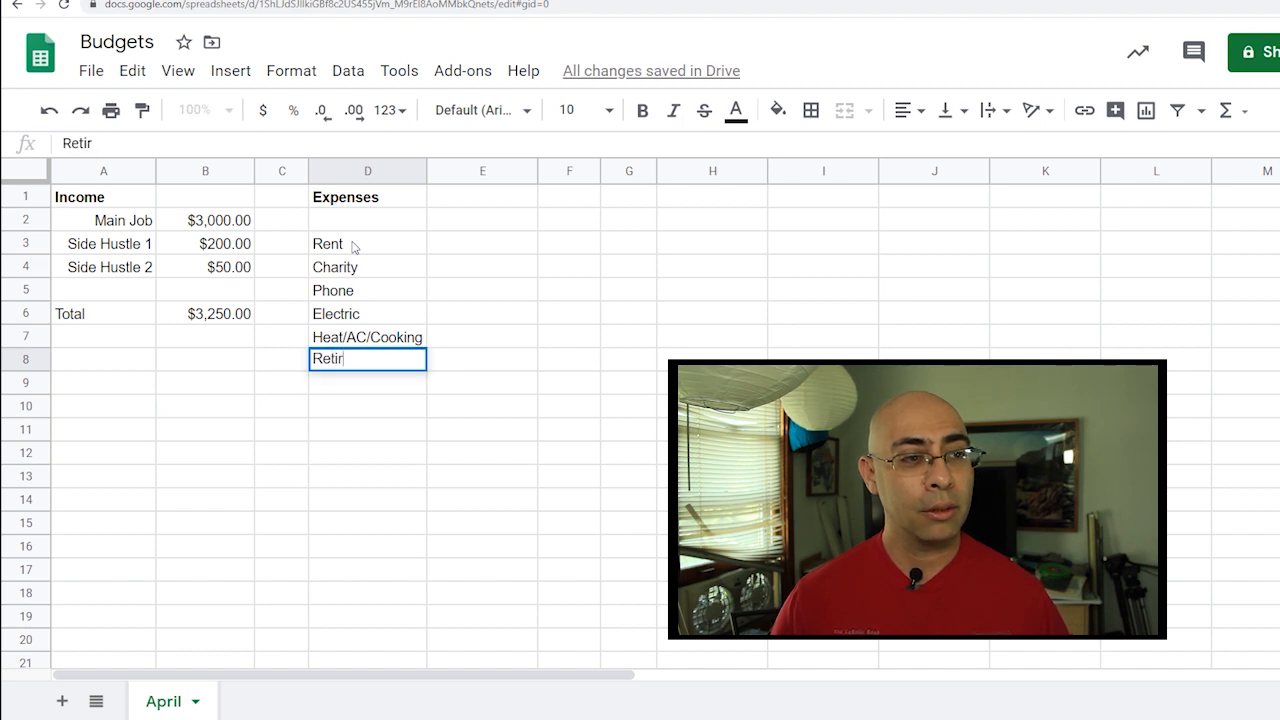
{"action": "type", "text": "ement"}
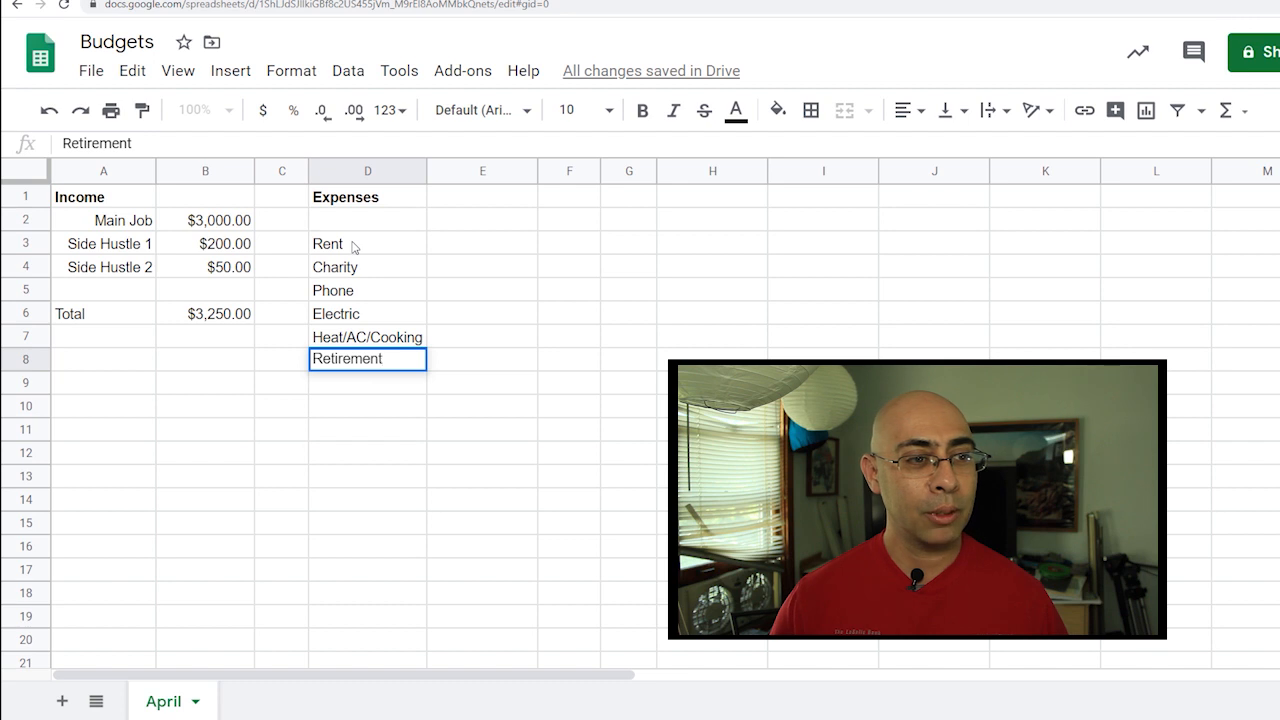
{"action": "key", "text": "Return"}
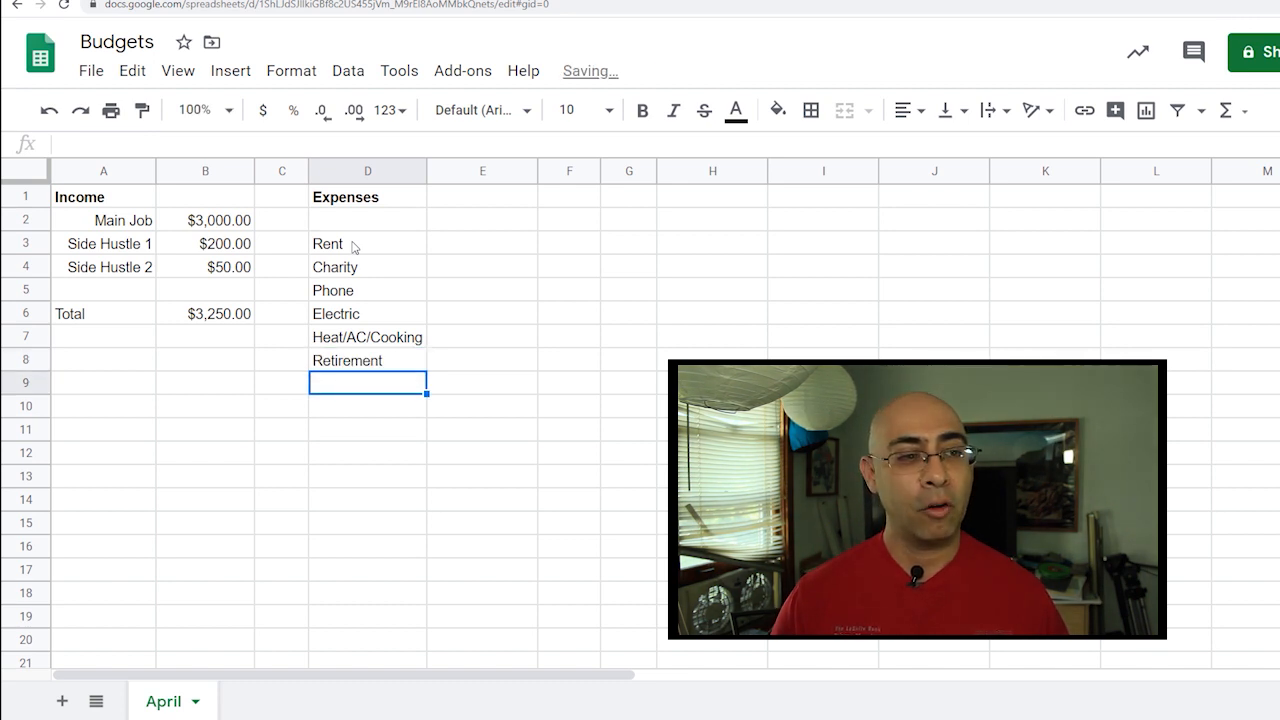
{"action": "type", "text": "Food"}
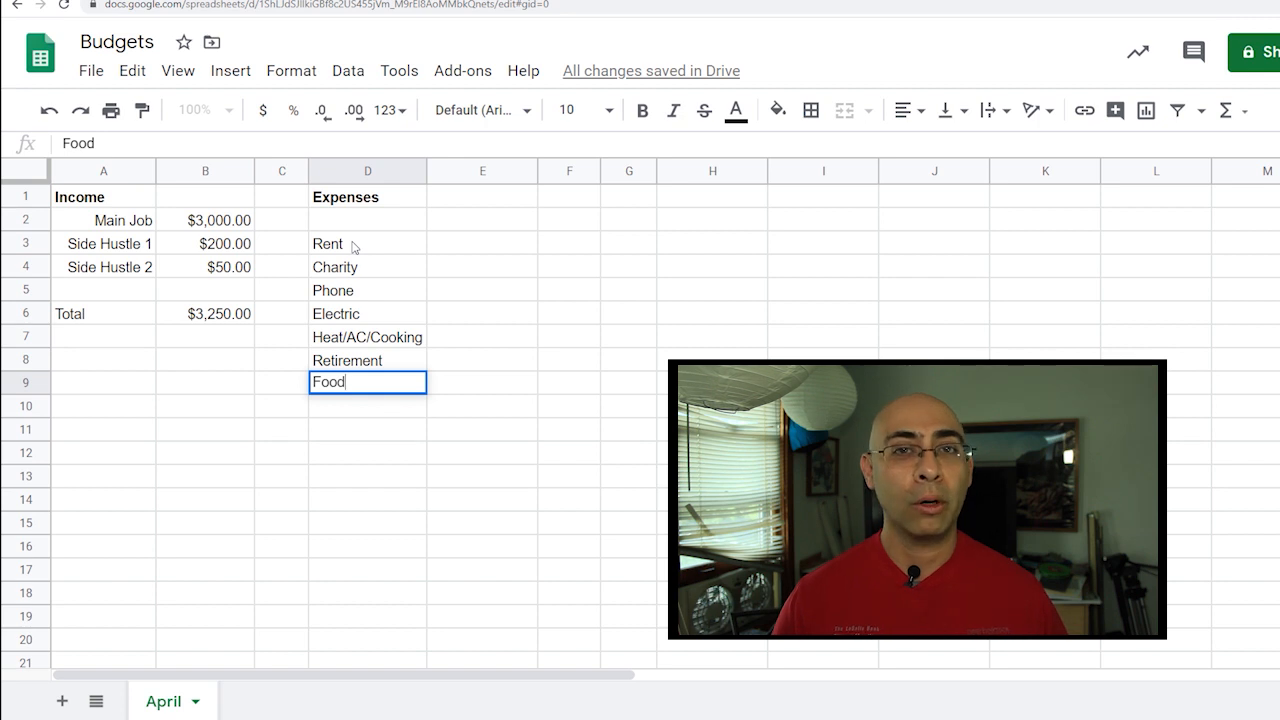
{"action": "key", "text": "Return"}
{"action": "type", "text": "Gasoline"}
{"action": "key", "text": "Return"}
{"action": "type", "text": "Misc."}
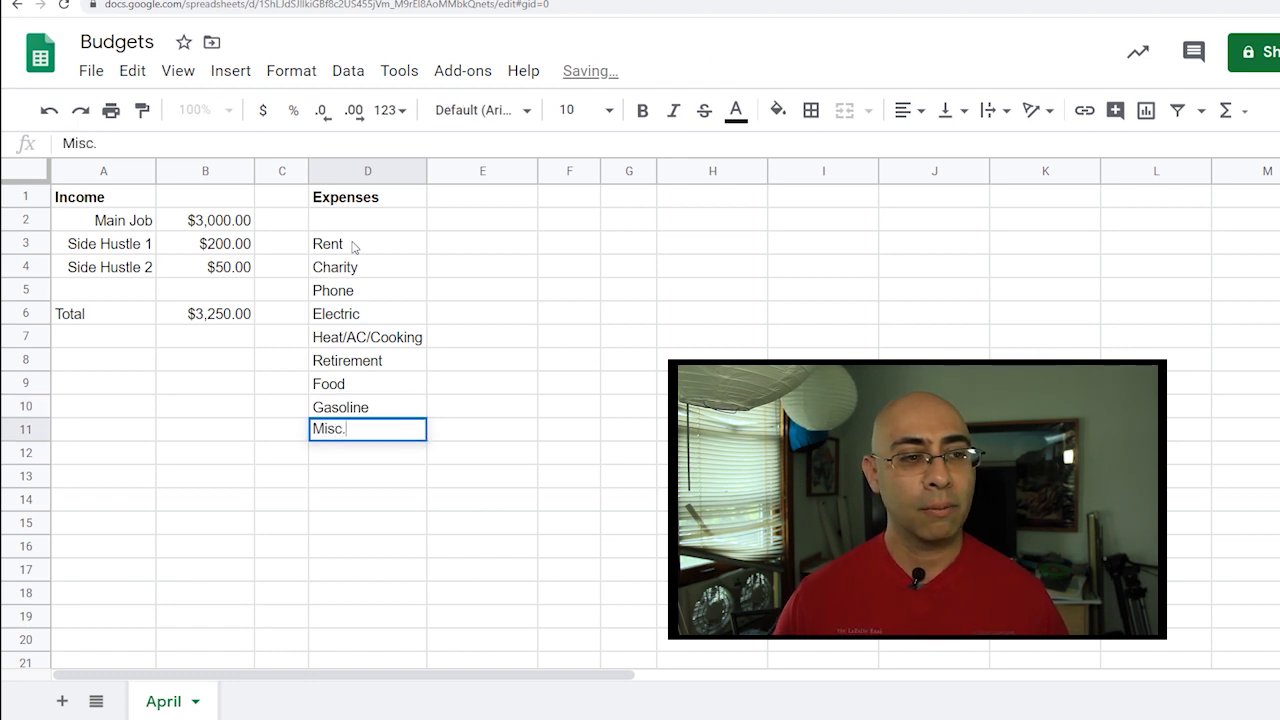
{"action": "key", "text": "Return"}
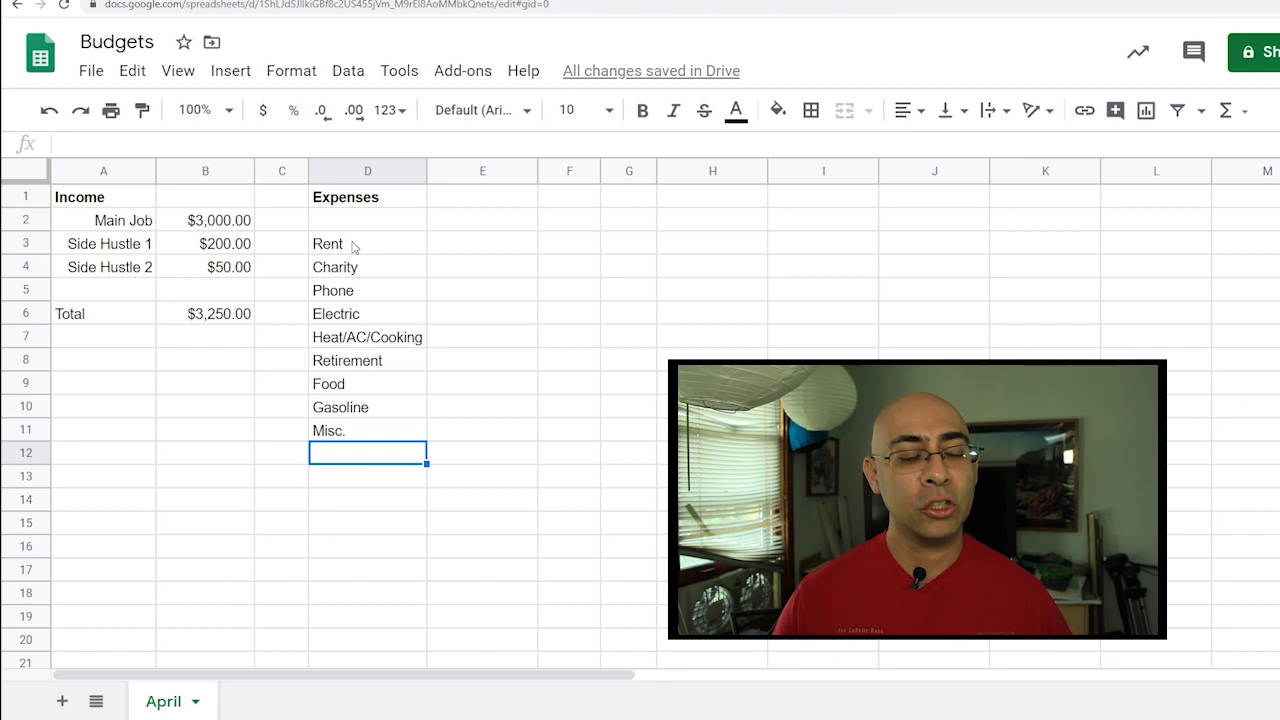
Add Bills, Insurance and Car Stickers to the expense list in D12:D14.
{"action": "type", "text": "Bill"}
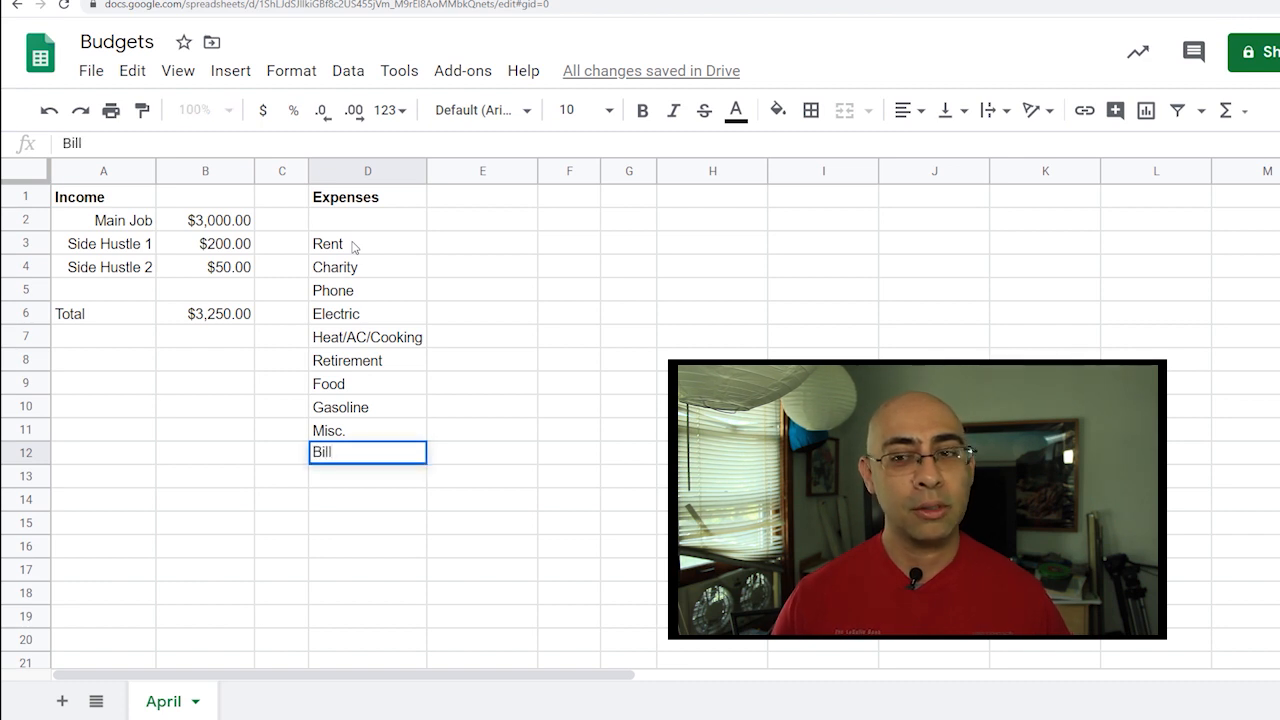
{"action": "type", "text": "s"}
{"action": "key", "text": "Return"}
{"action": "type", "text": "Insurance"}
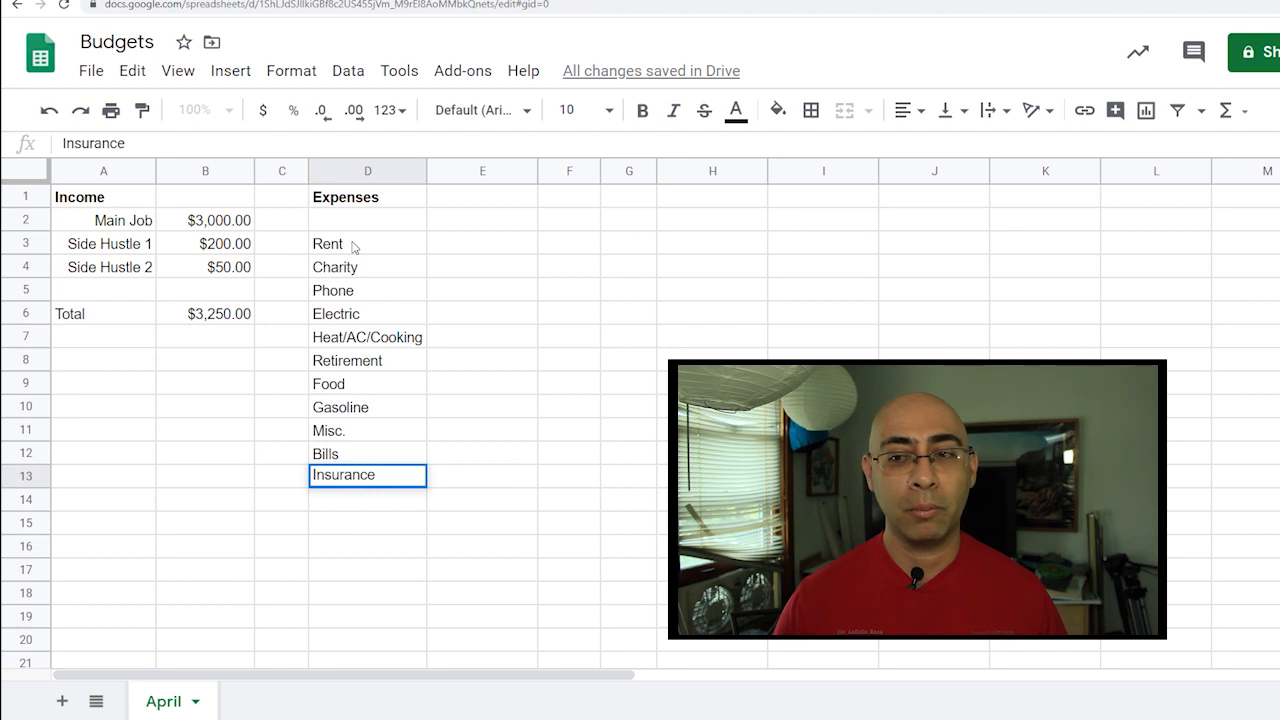
{"action": "key", "text": "Return"}
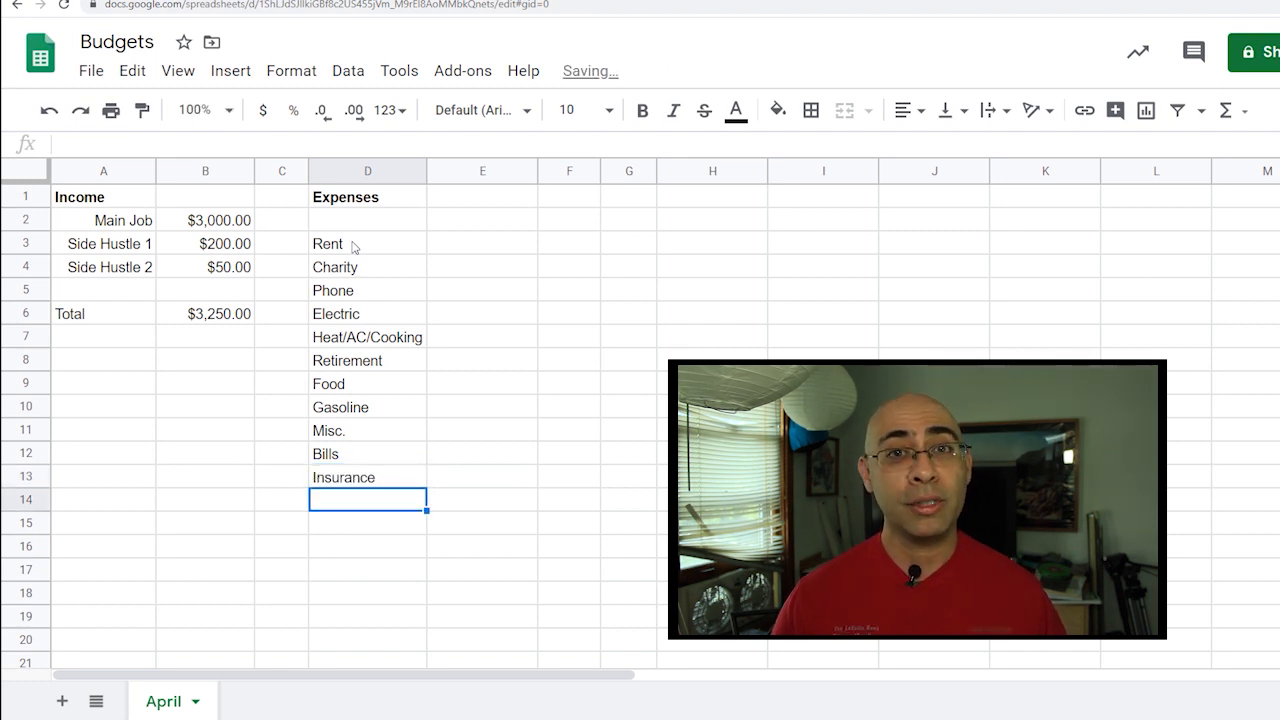
{"action": "type", "text": "Car Stickers"}
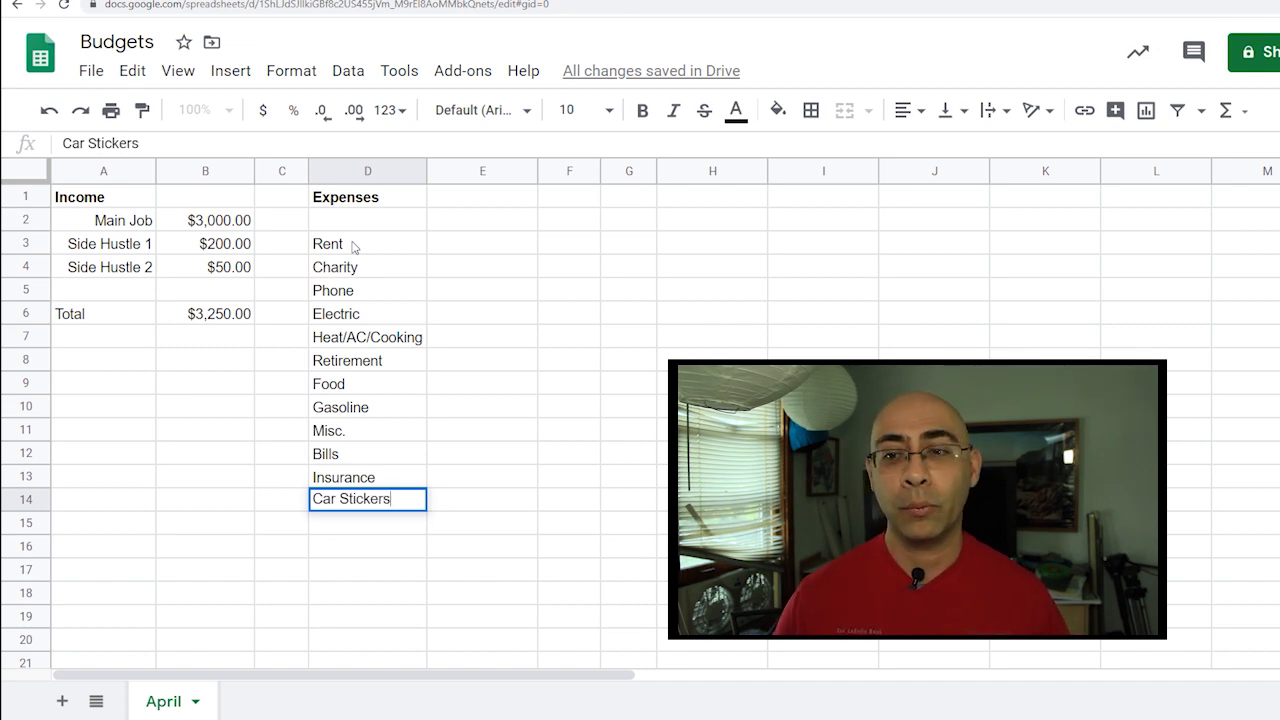
{"action": "key", "text": "Return"}
Add Memberships, Car Payment and Student Loans to the expense list in D15:D17.
{"action": "type", "text": "Mem"}
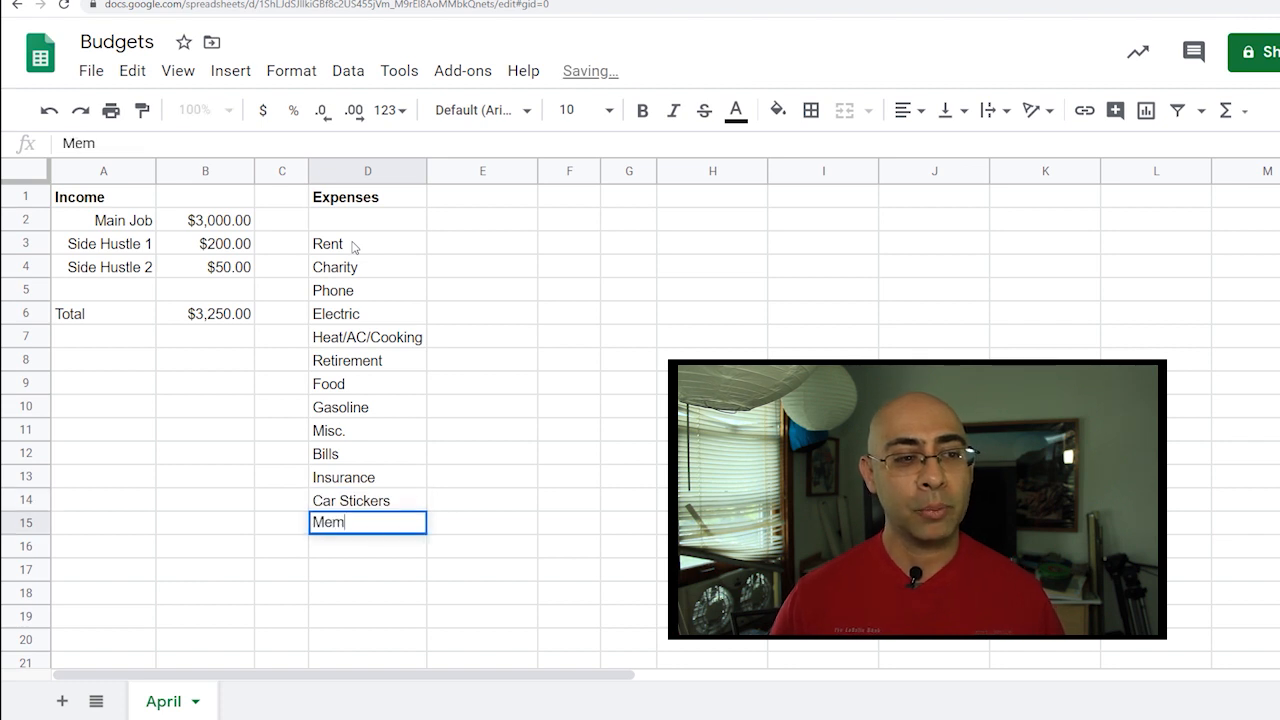
{"action": "type", "text": "berships"}
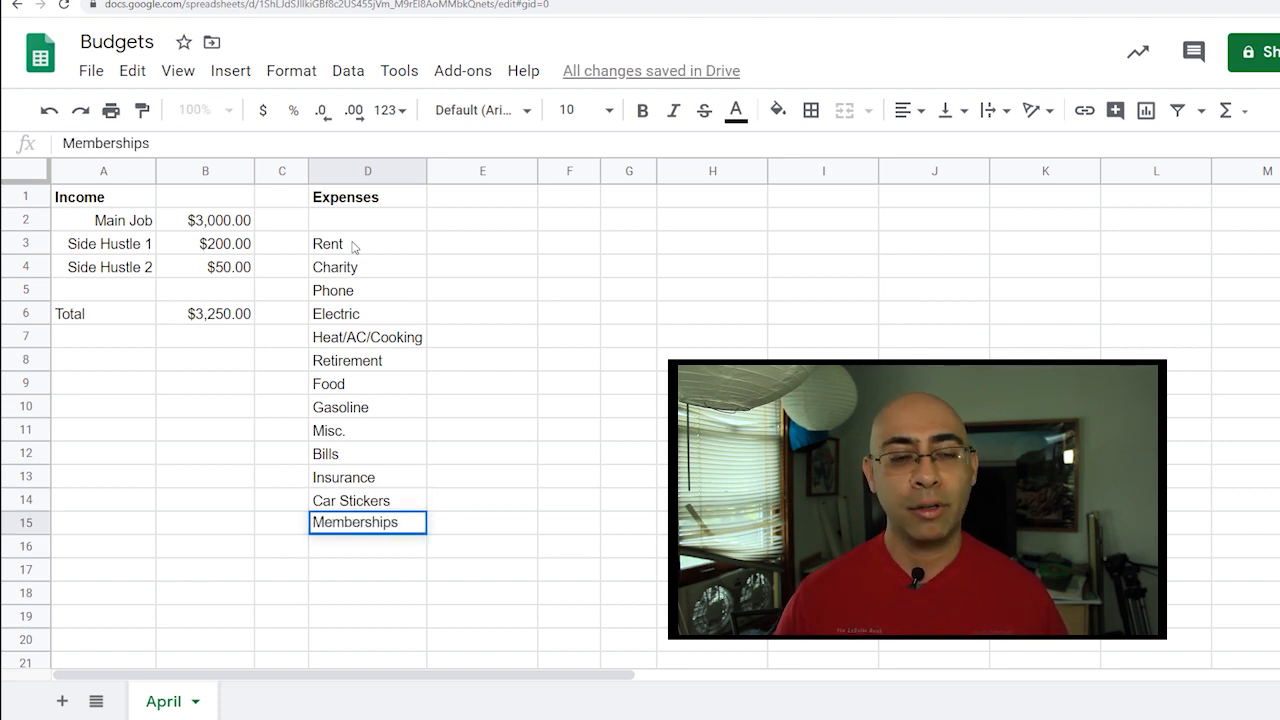
{"action": "key", "text": "Return"}
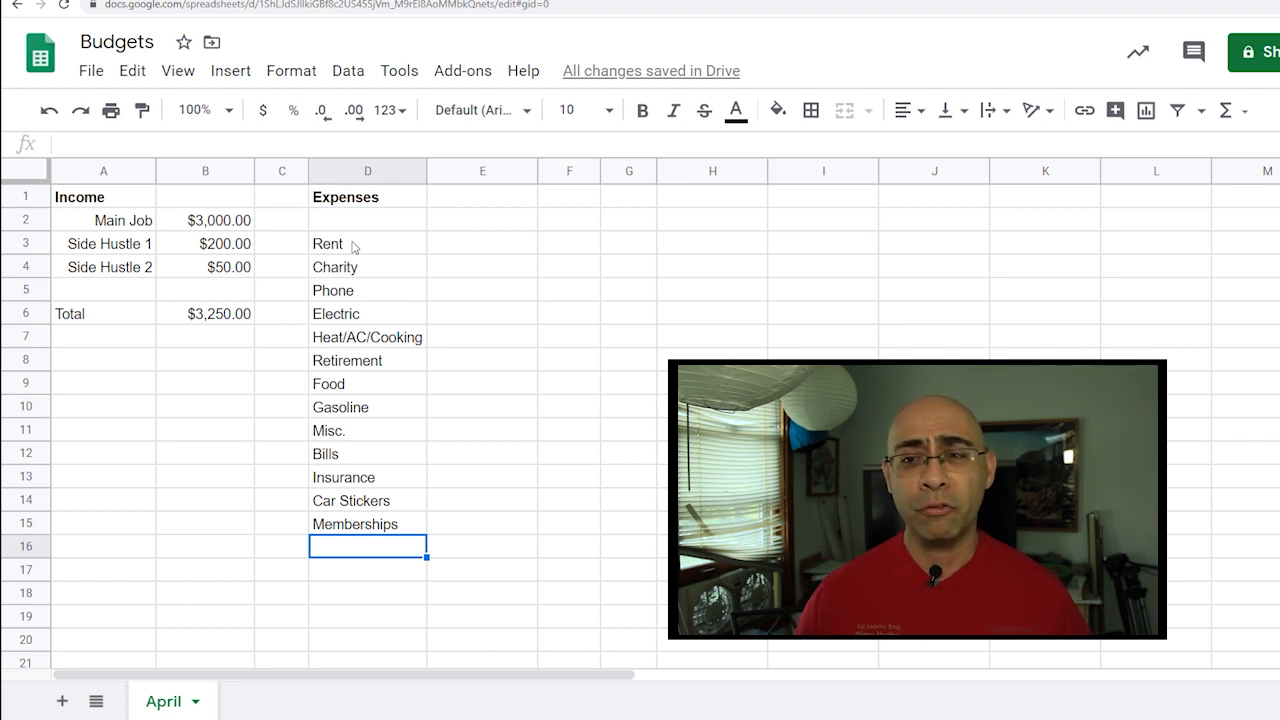
{"action": "type", "text": "Car Payment"}
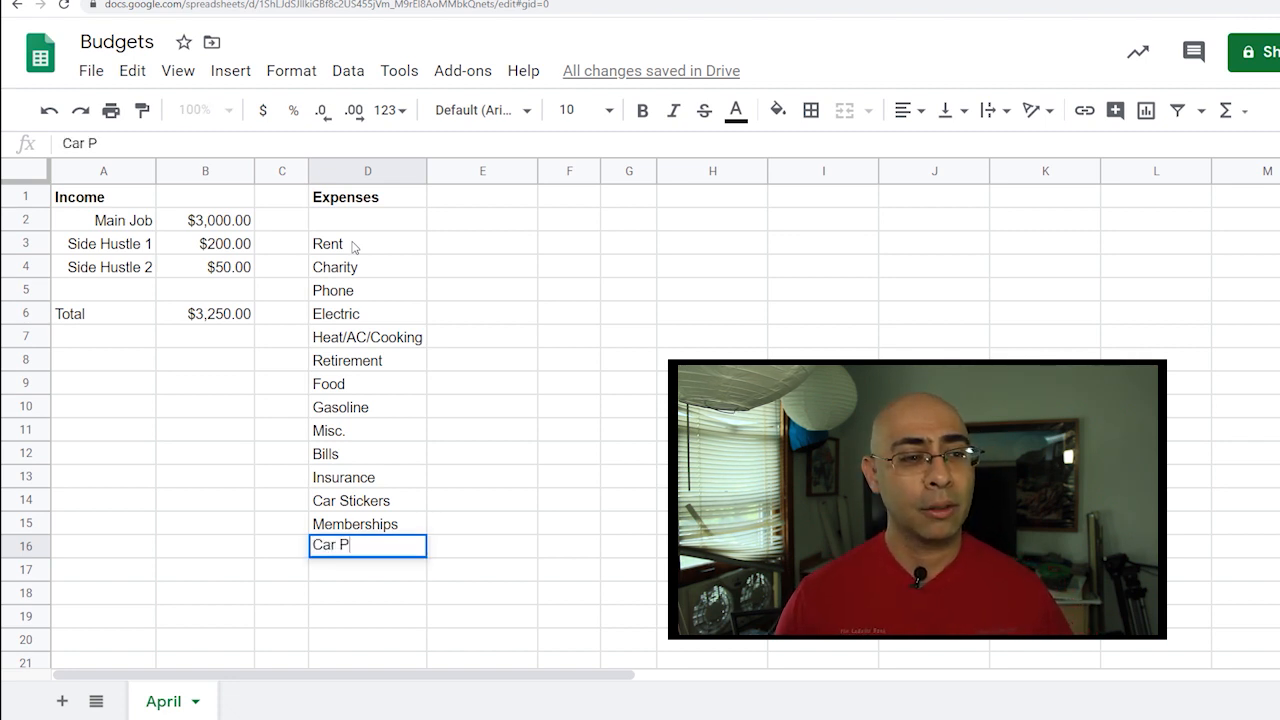
{"action": "key", "text": "Return"}
{"action": "type", "text": "Student Loans"}
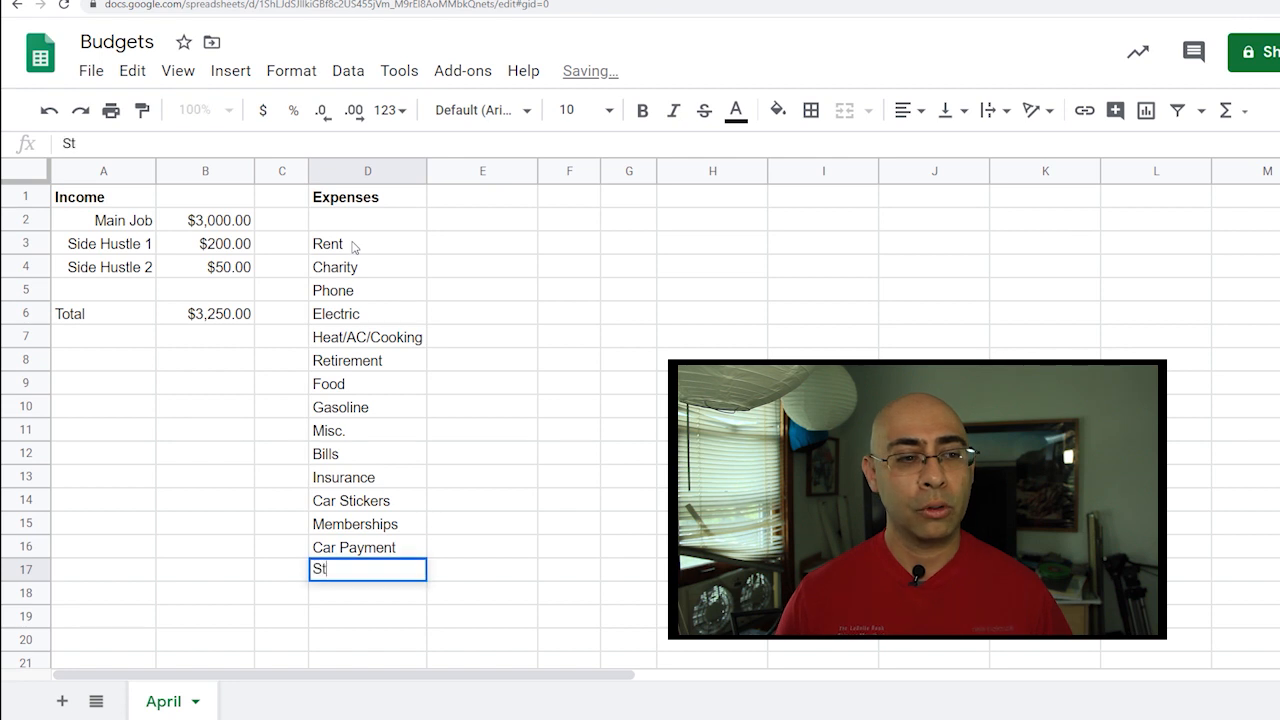
{"action": "key", "text": "Return"}
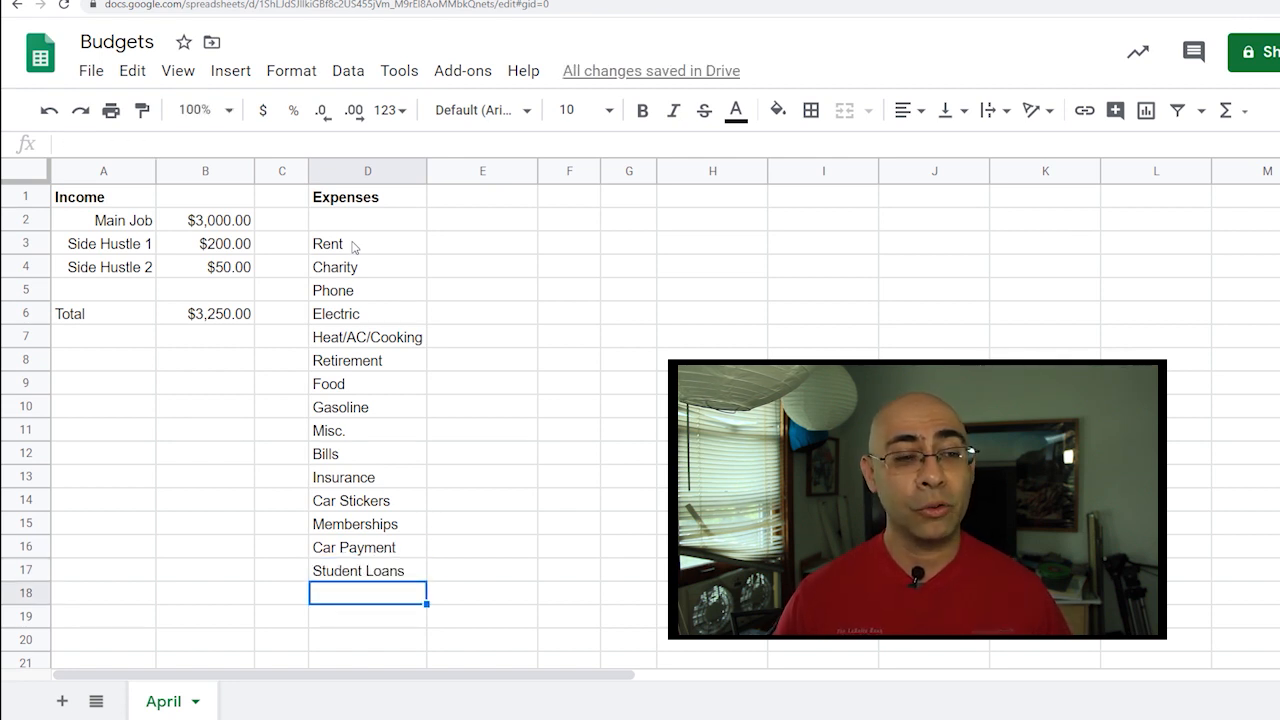
Continue the expense list with Card 1 and Card 2 in D18:D19.
{"action": "type", "text": "Card"}
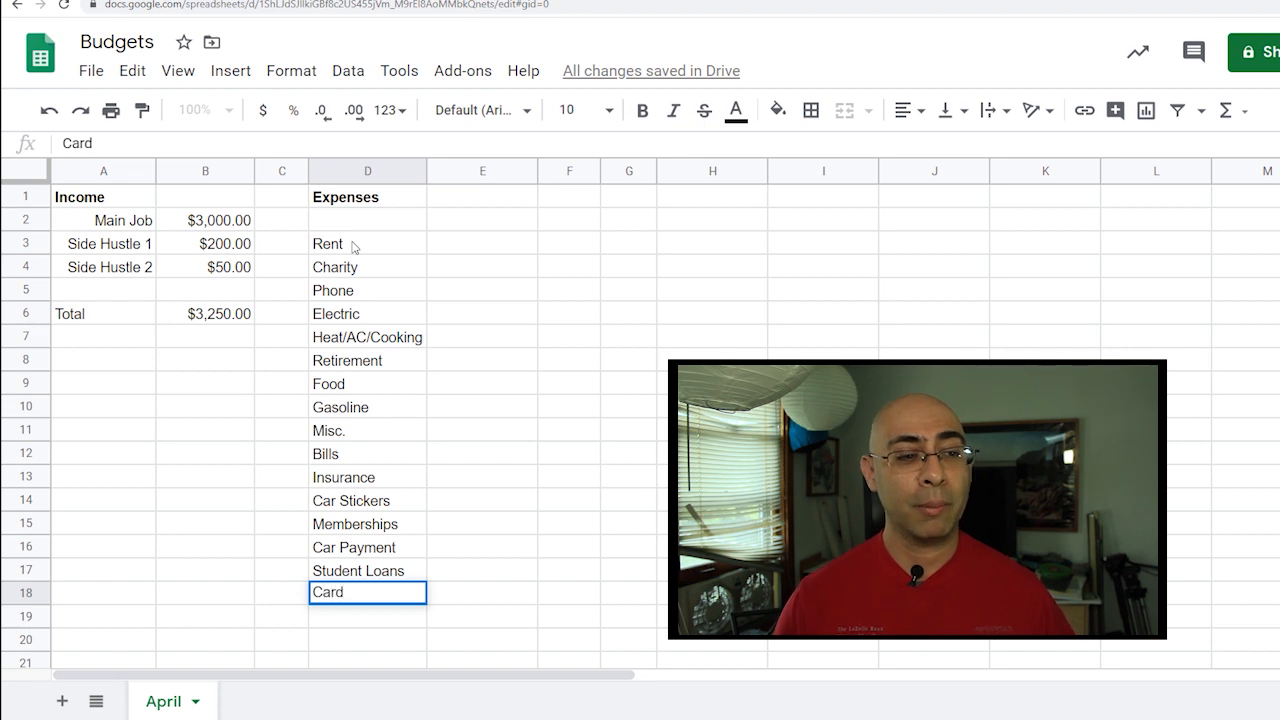
{"action": "type", "text": " 1"}
{"action": "key", "text": "Return"}
{"action": "type", "text": "Ca"}
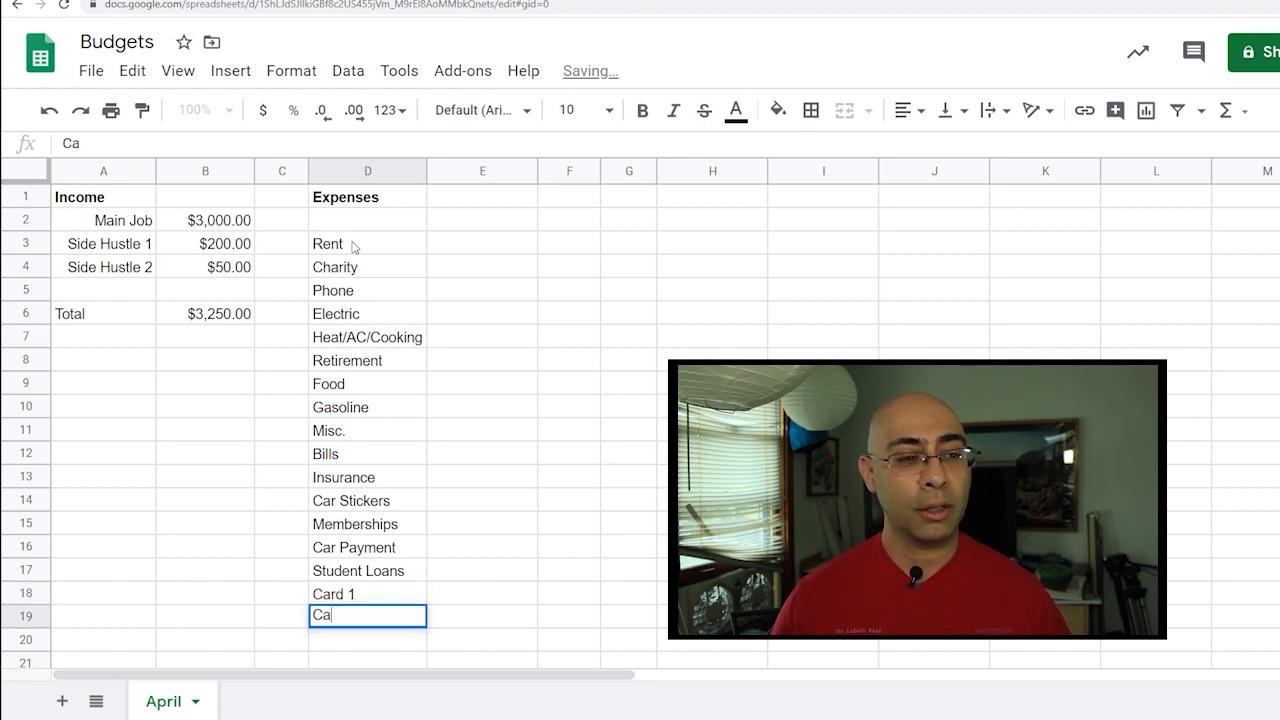
{"action": "type", "text": "rd 2"}
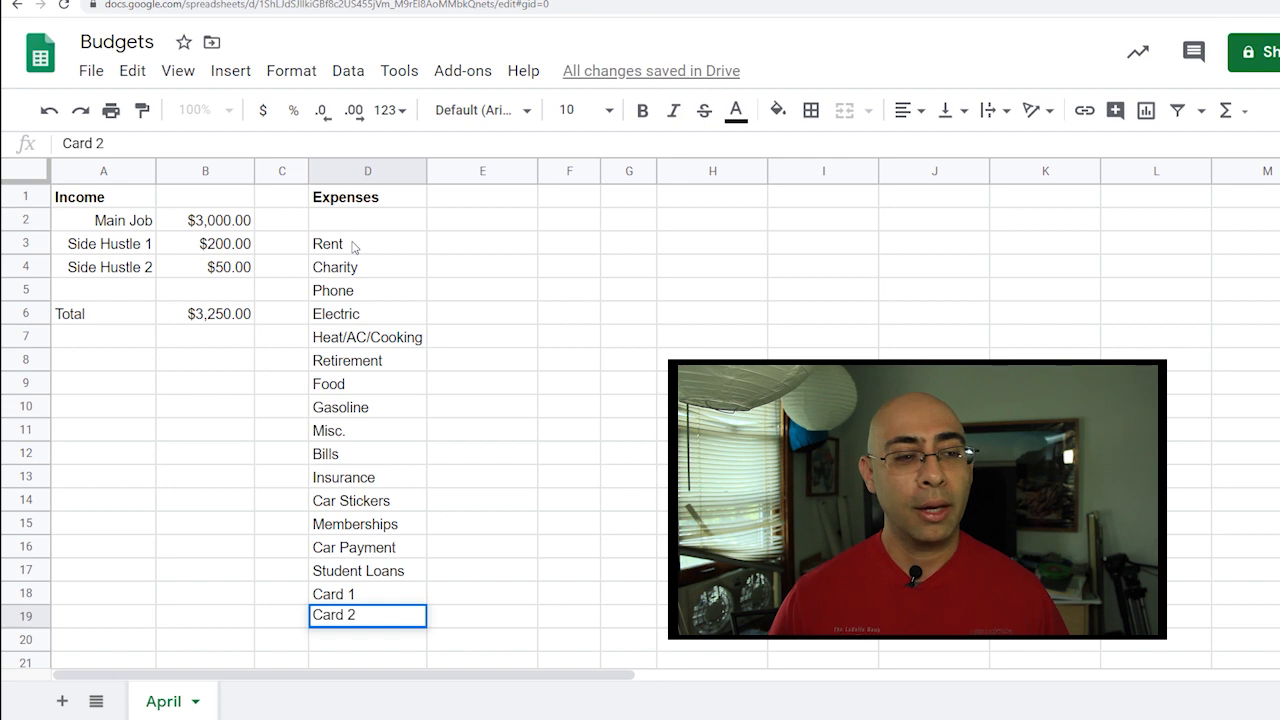
{"action": "key", "text": "Return"}
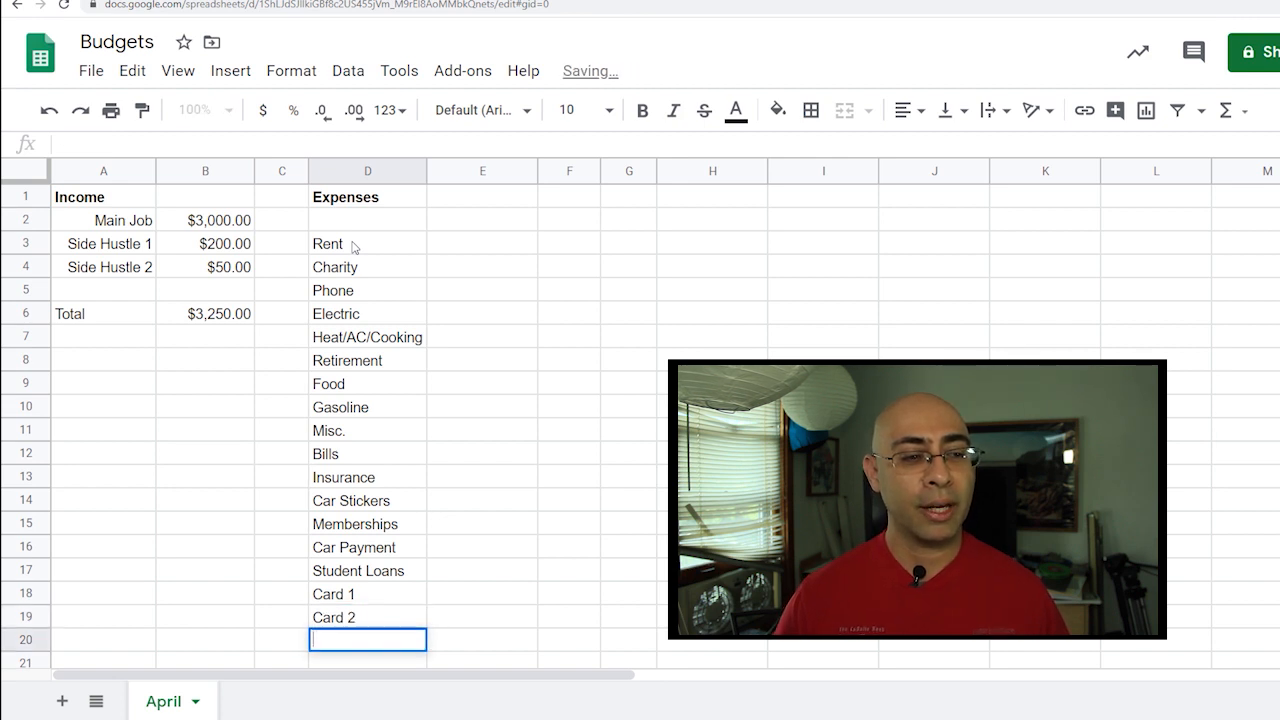
Enter the label Savings in D21 and the label Balance in D23, leaving a blank row before each.
{"action": "key", "text": "Return"}
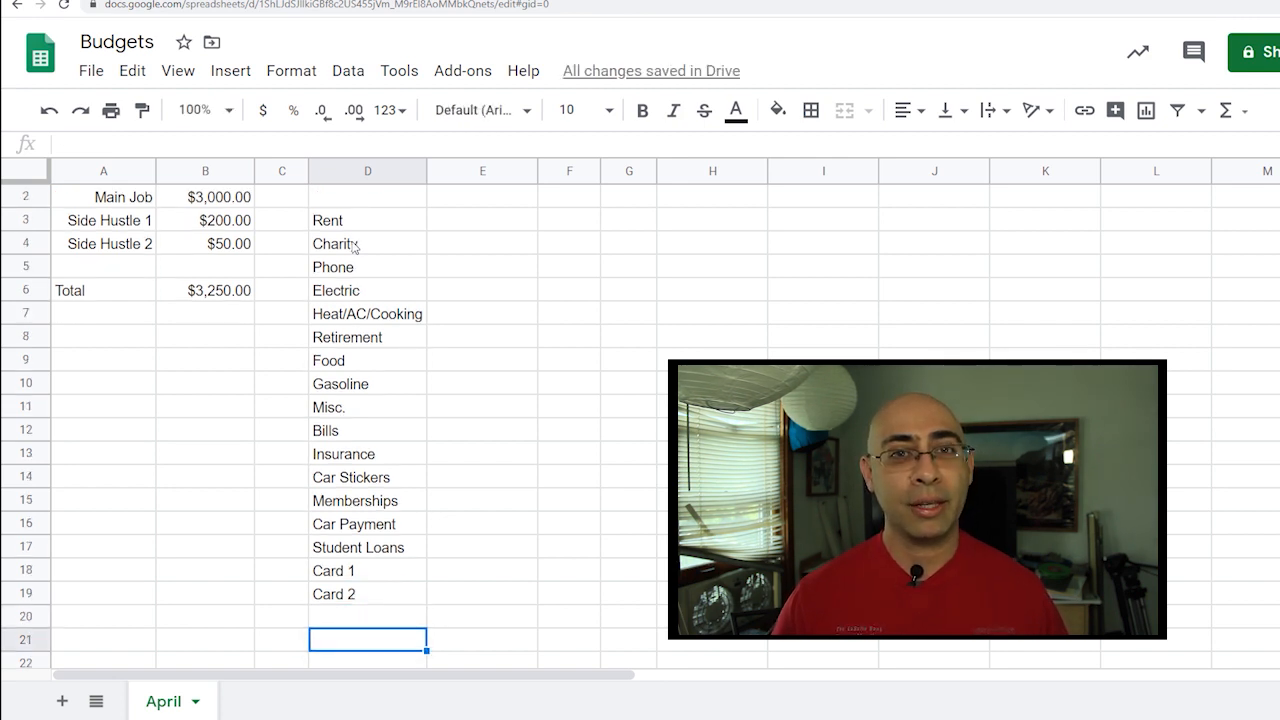
{"action": "type", "text": "Sa"}
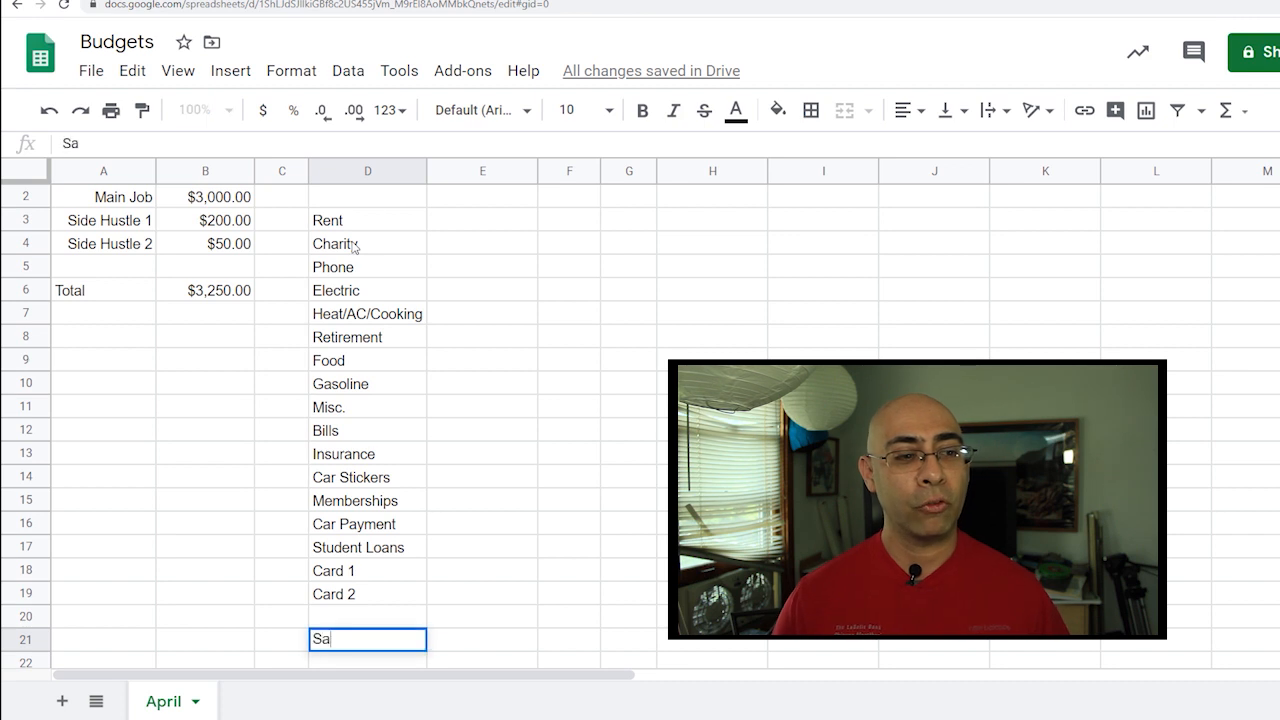
{"action": "type", "text": "vings"}
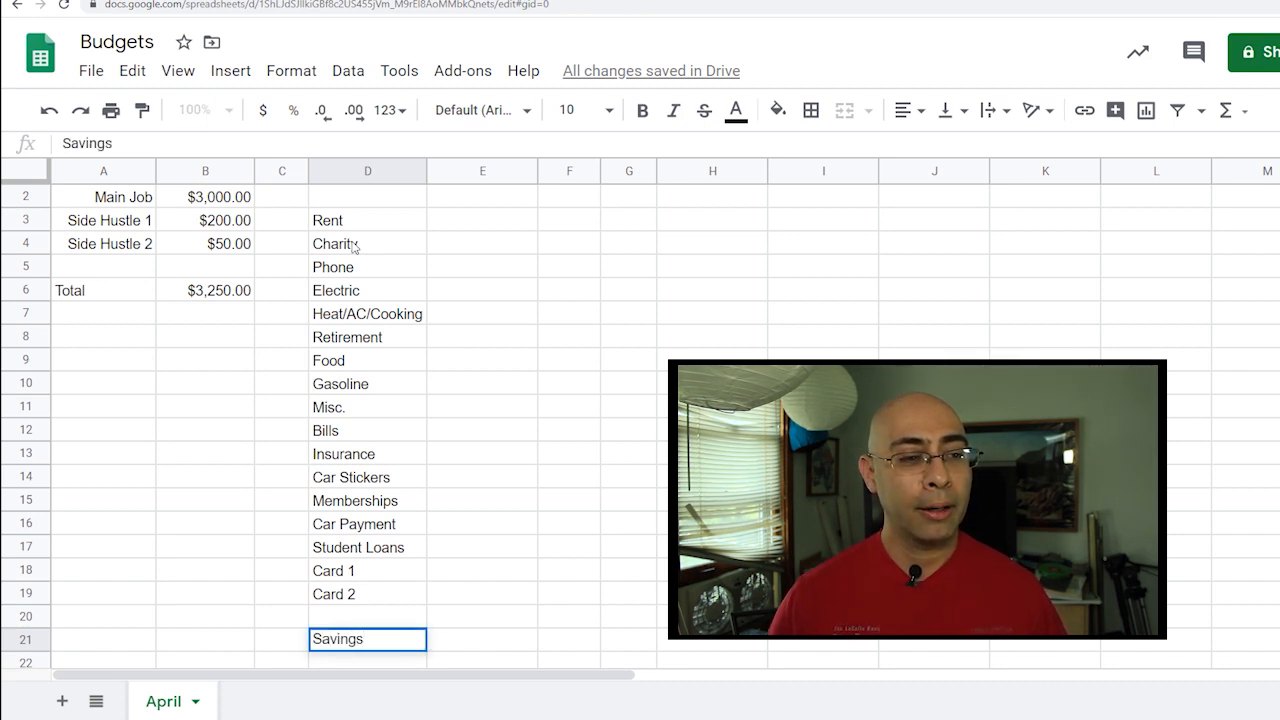
{"action": "key", "text": "Return"}
{"action": "key", "text": "Down"}
{"action": "type", "text": "Balance"}
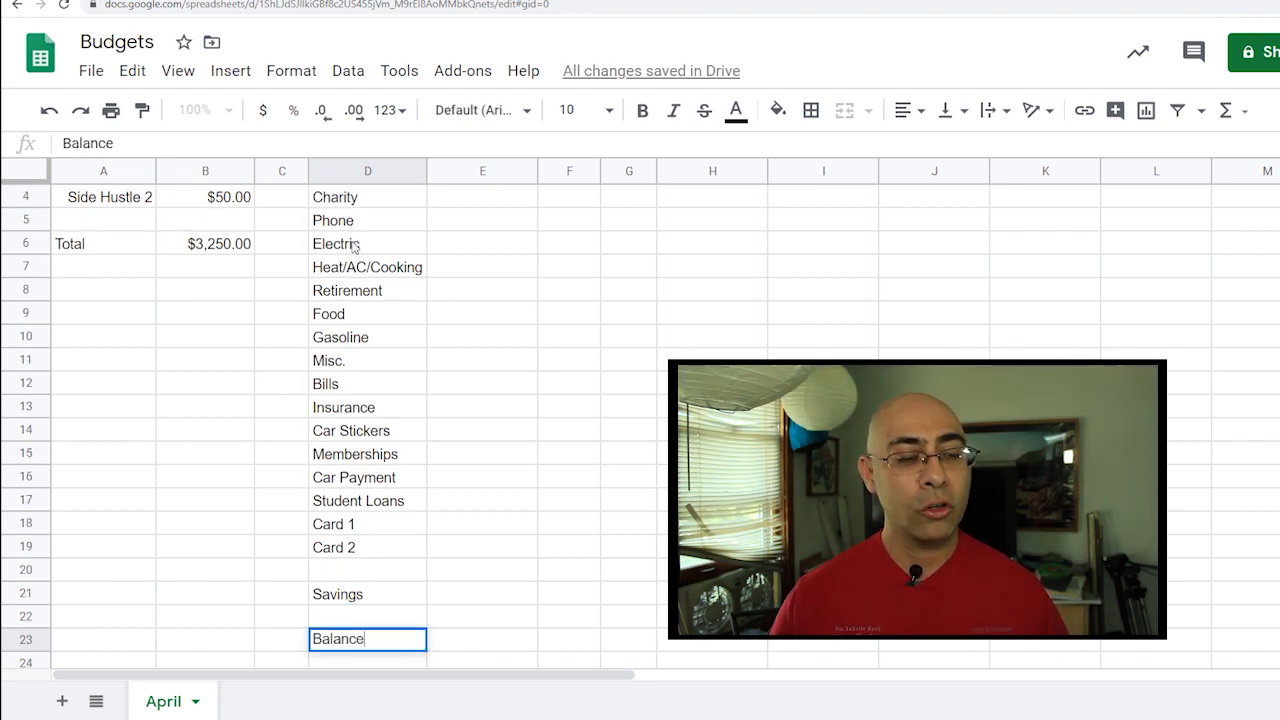
{"action": "key", "text": "Tab"}
Right-align the expense labels in D3:D23.
{"action": "scroll", "coordinate": [829, 223], "scroll_direction": "up", "scroll_amount": 2}
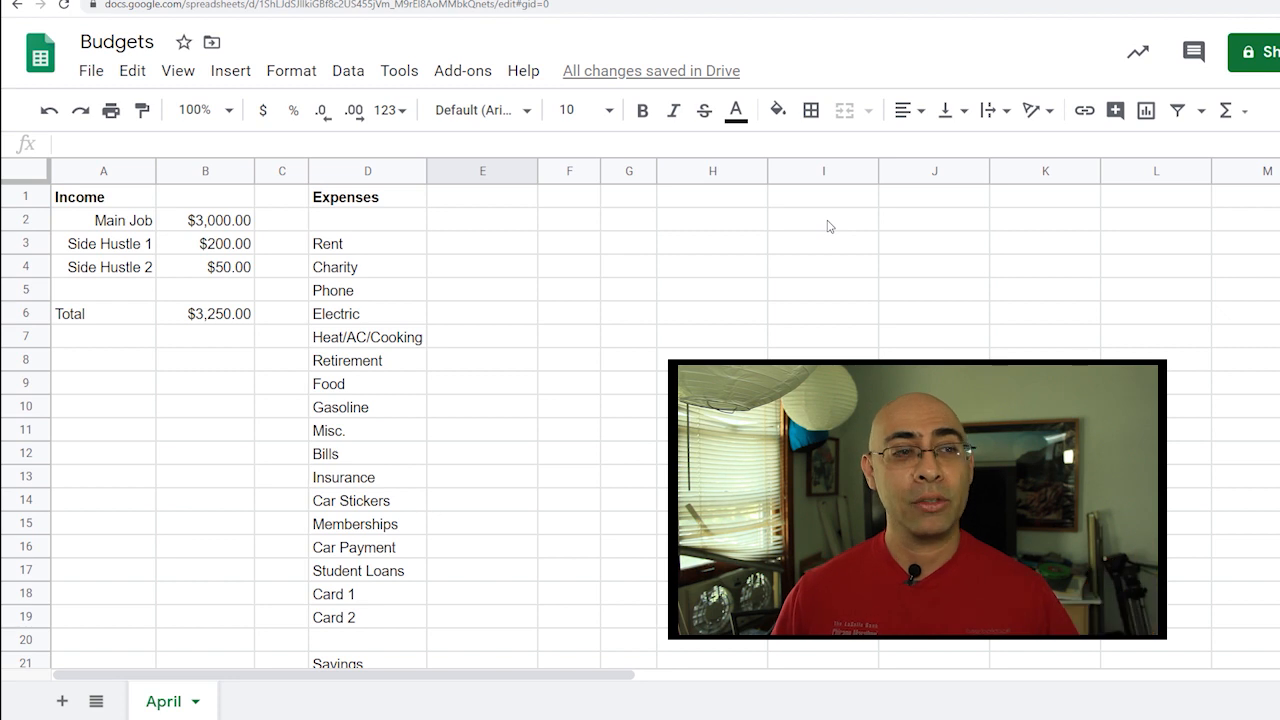
{"action": "left_click_drag", "start_coordinate": [394, 243], "coordinate": [411, 548]}
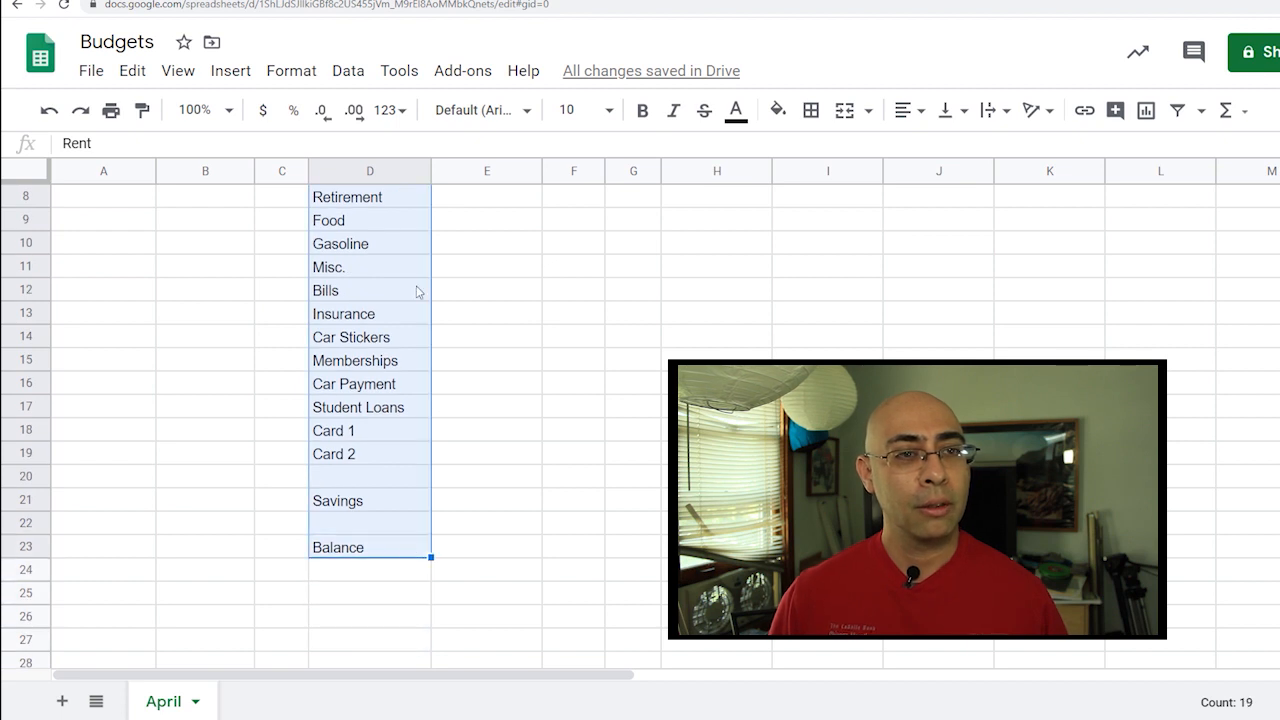
{"action": "left_click", "coordinate": [906, 110]}
{"action": "left_click", "coordinate": [960, 148]}
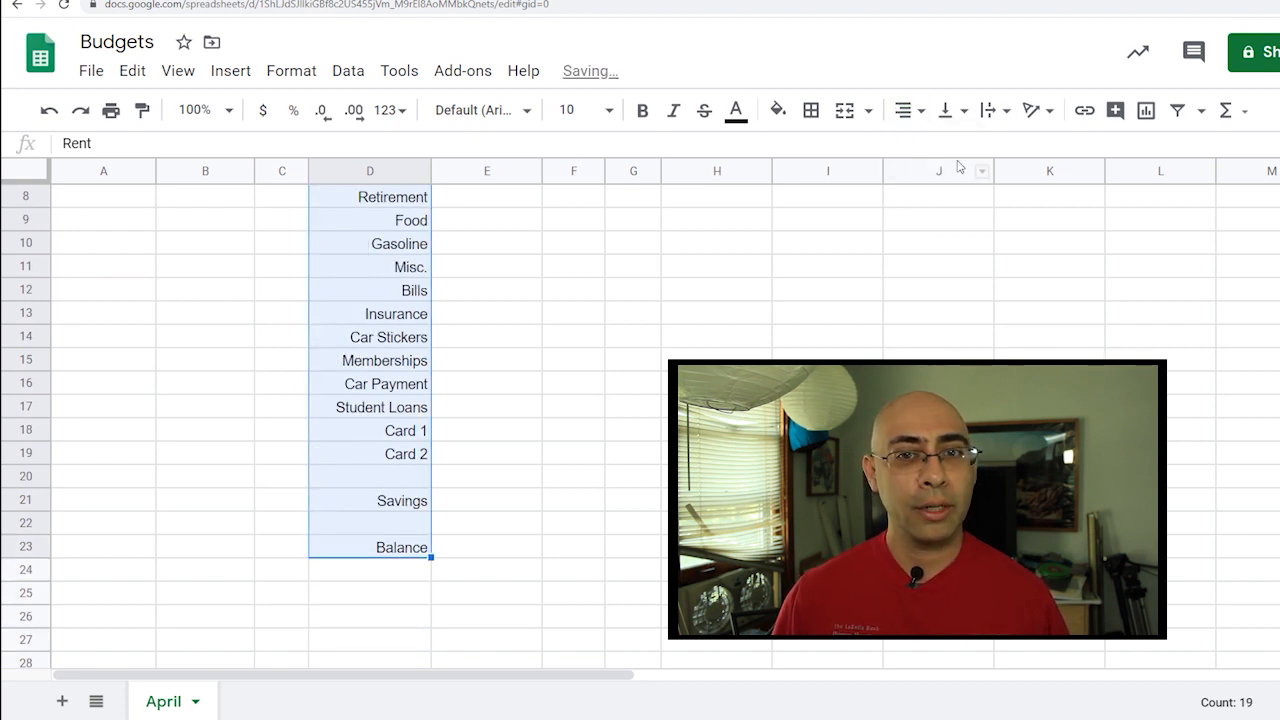
{"action": "scroll", "coordinate": [480, 290], "scroll_direction": "up", "scroll_amount": 3}
Widen column F slightly and enter the heading Balance in F2.
{"action": "left_click", "coordinate": [486, 289]}
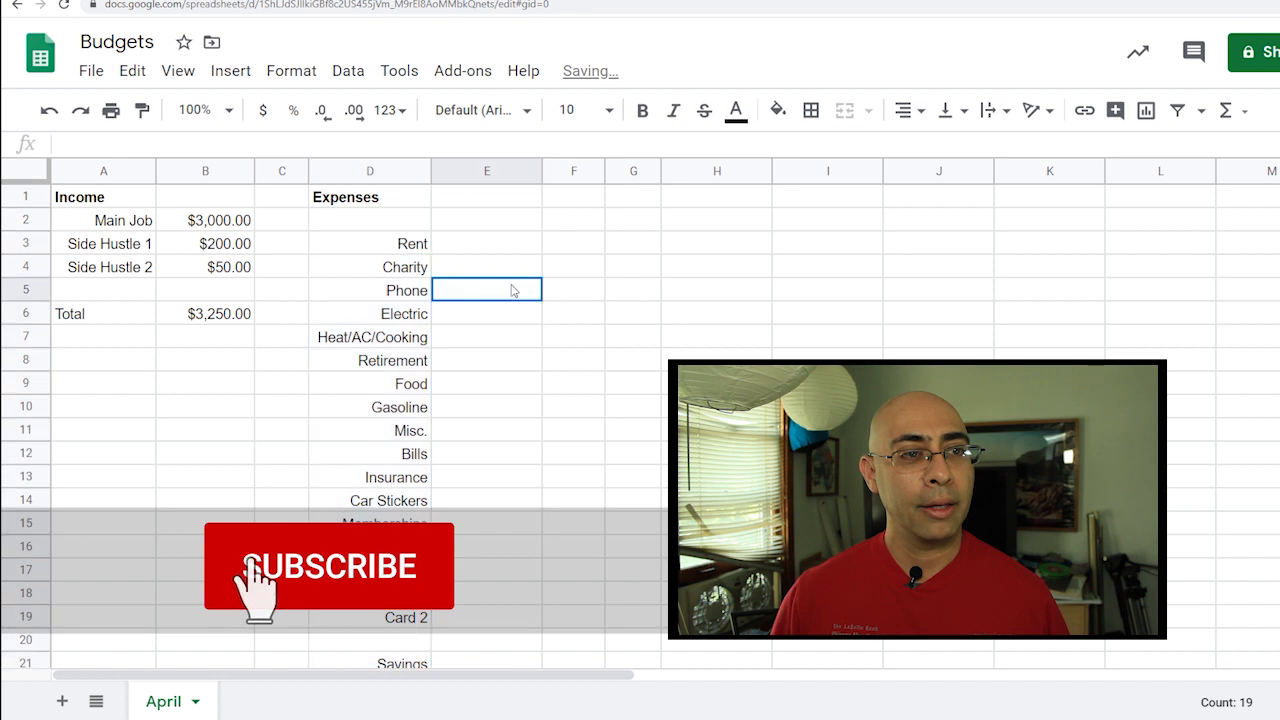
{"action": "left_click", "coordinate": [463, 245]}
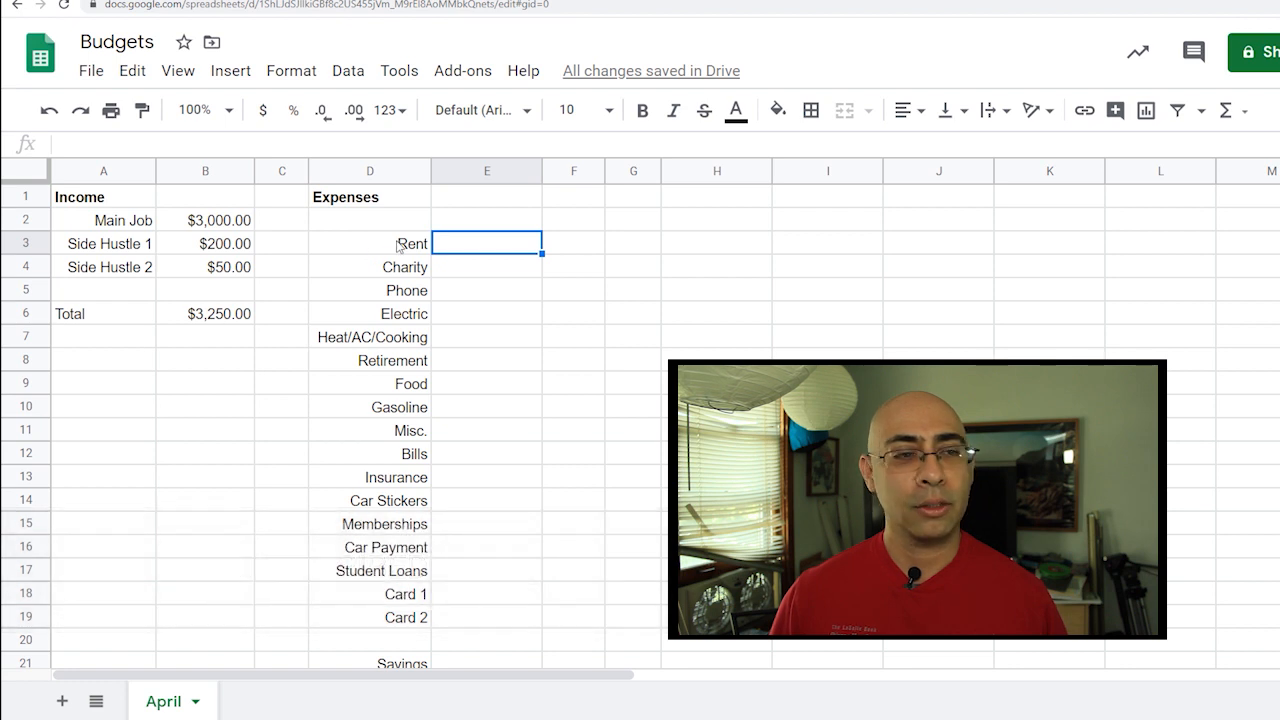
{"action": "left_click_drag", "start_coordinate": [605, 170], "coordinate": [624, 170]}
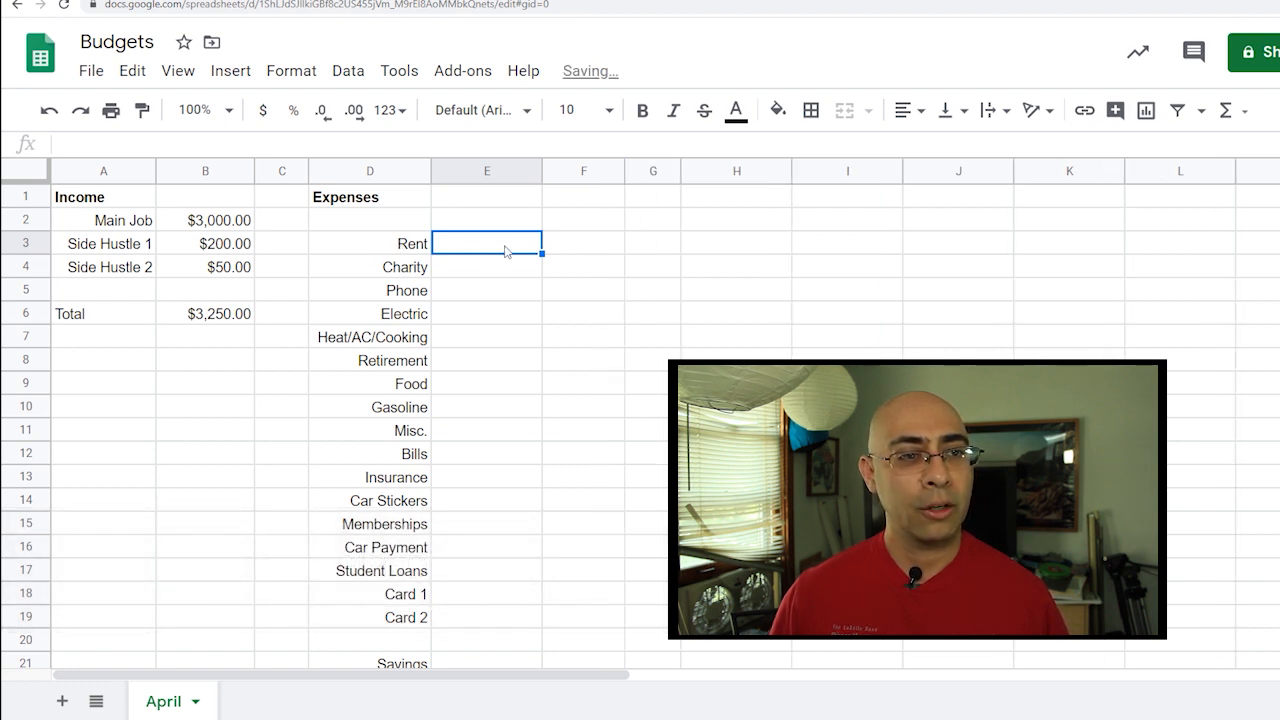
{"action": "left_click", "coordinate": [586, 228]}
{"action": "type", "text": "Balance"}
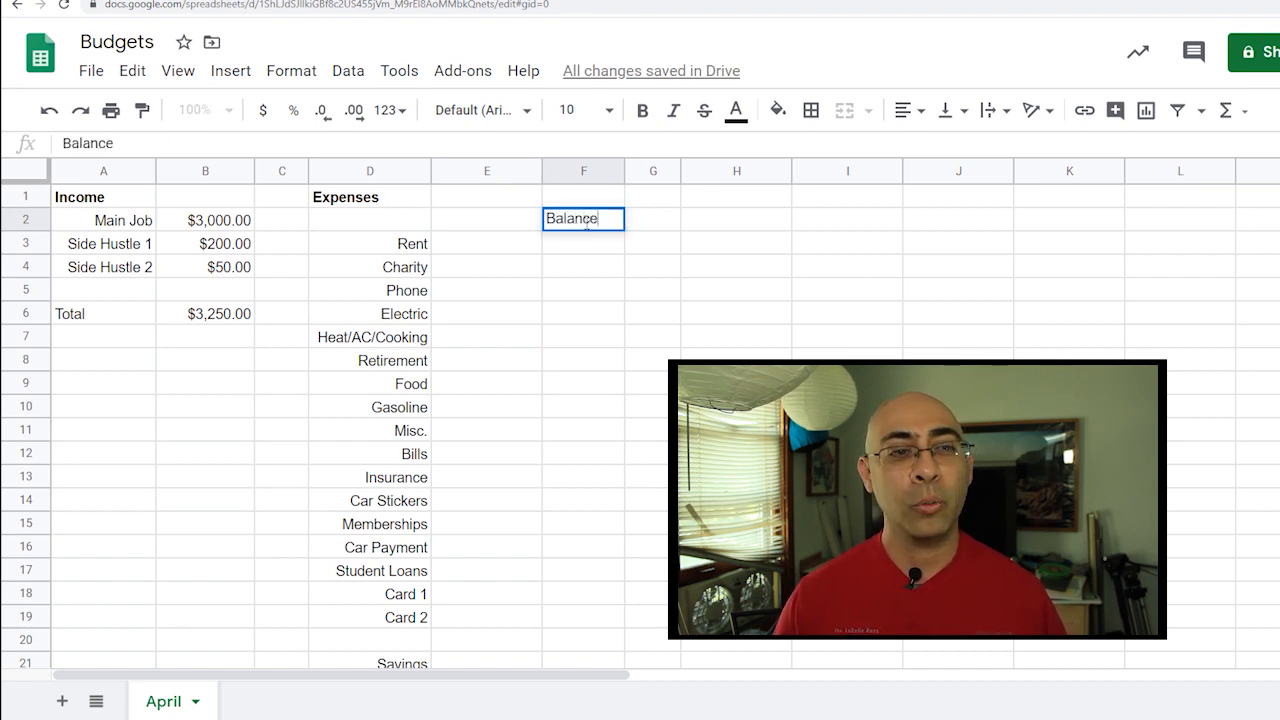
{"action": "key", "text": "Return"}
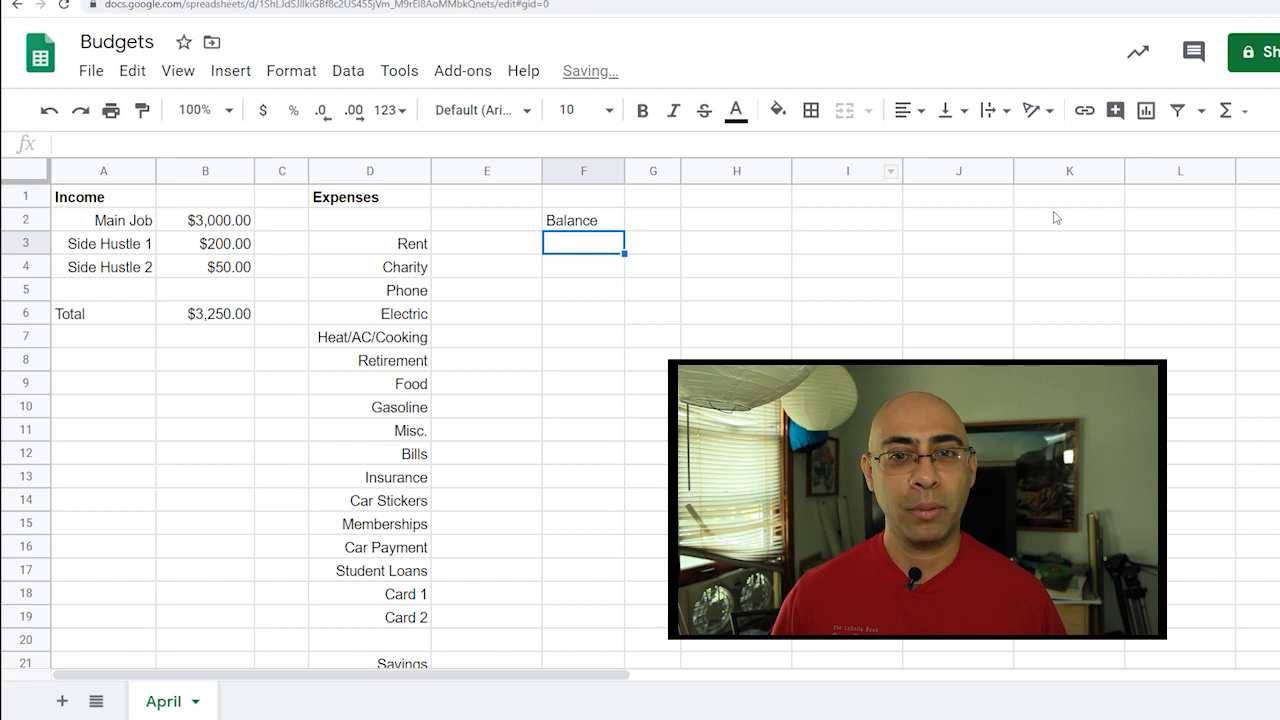
Delete the Balance label from D23 below Savings.
{"action": "scroll", "coordinate": [640, 420], "scroll_direction": "down", "scroll_amount": 6}
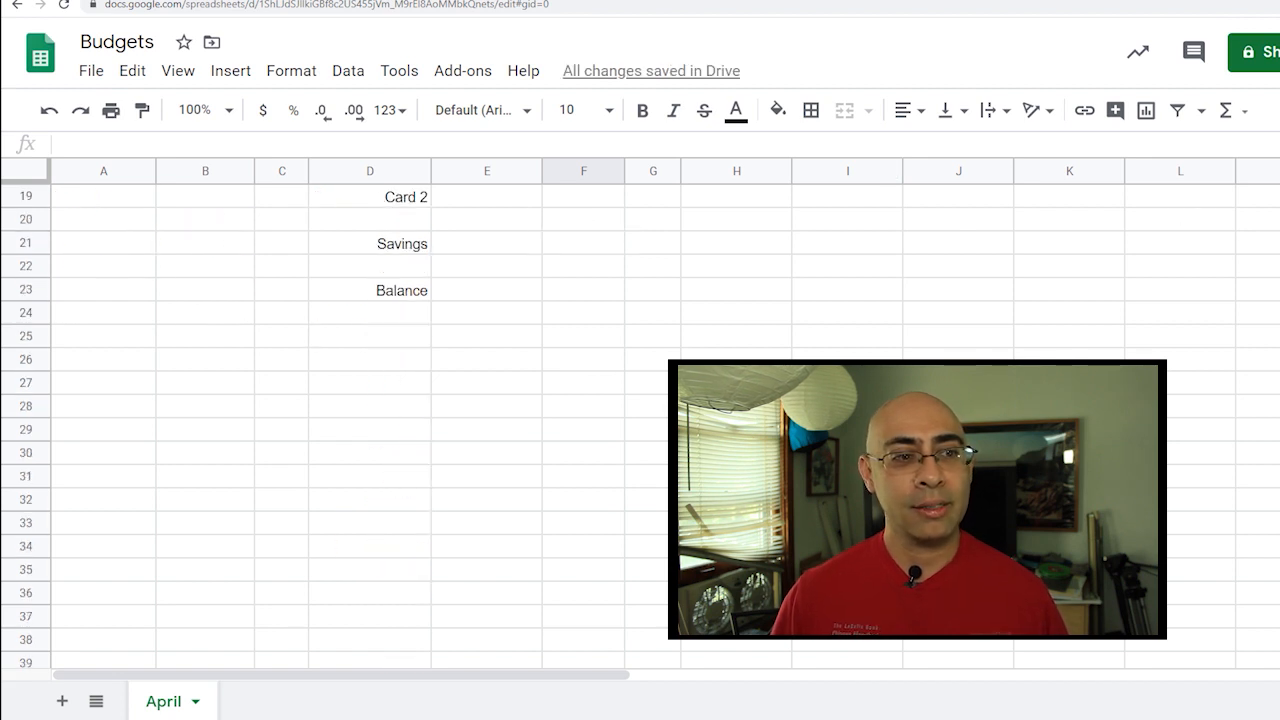
{"action": "left_click", "coordinate": [421, 297]}
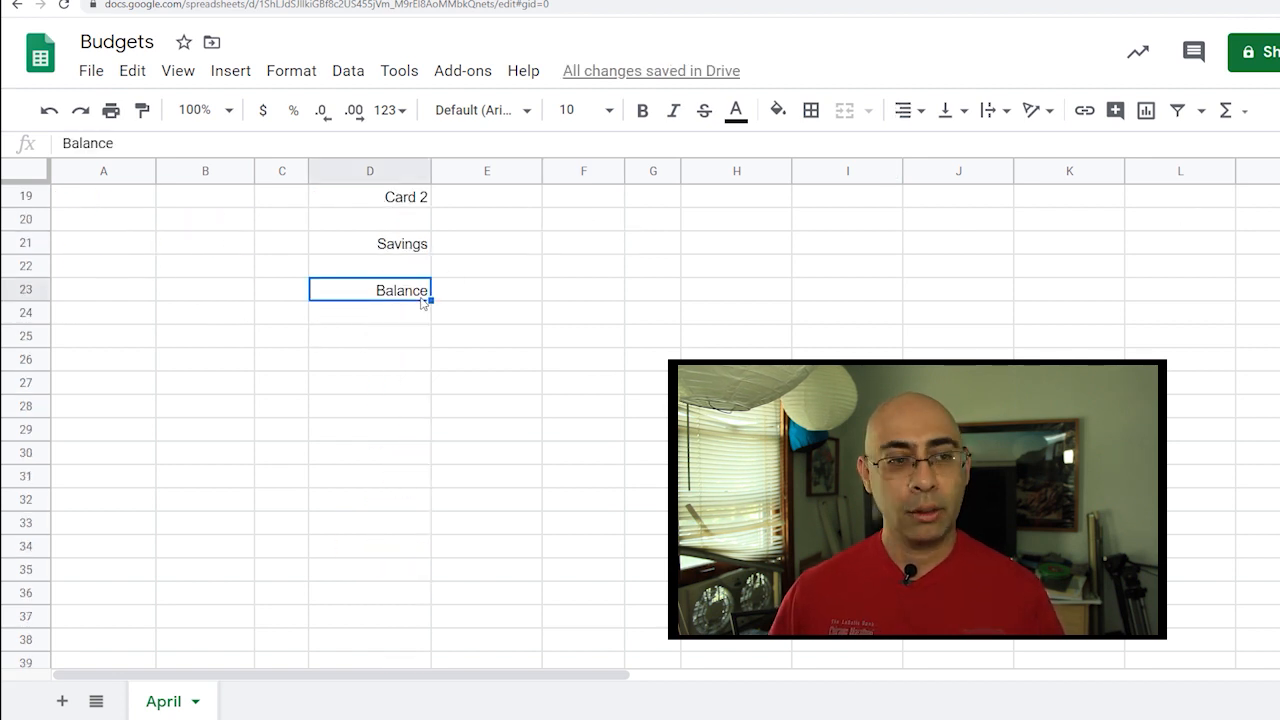
{"action": "key", "text": "Delete"}
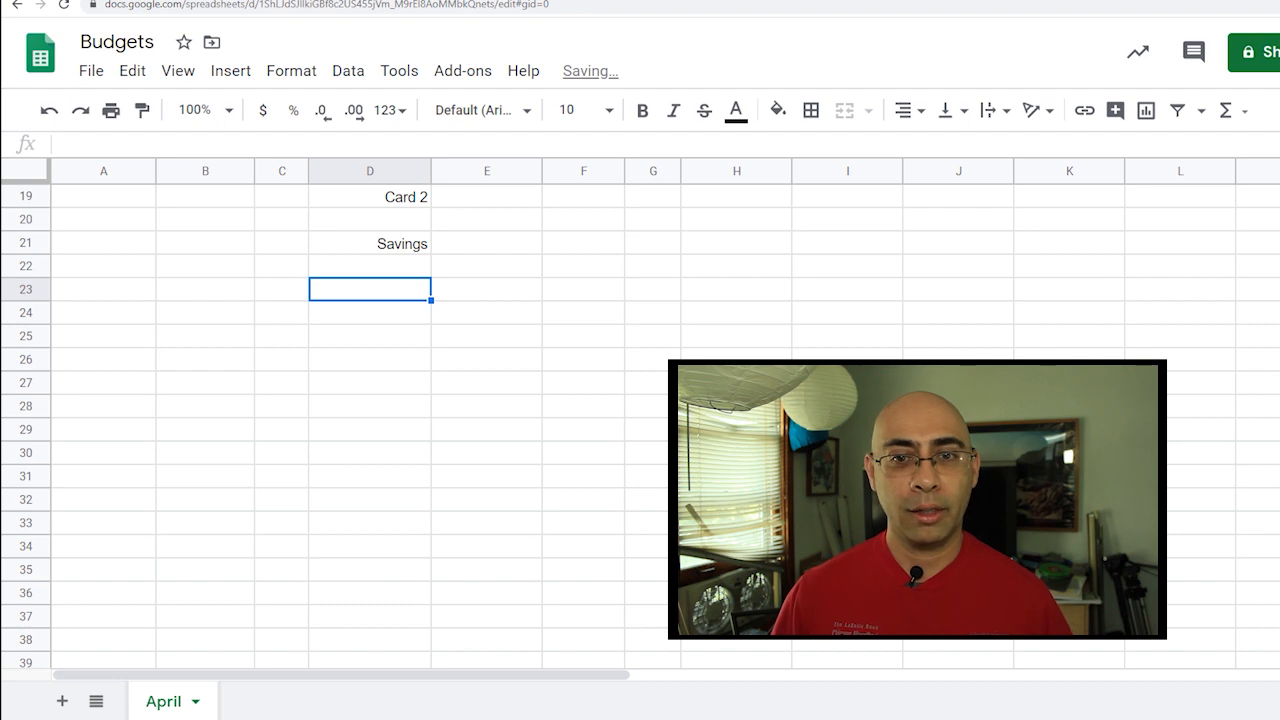
Apply all borders to E3:F21 and set their line style to the thin solid line.
{"action": "scroll", "coordinate": [640, 400], "scroll_direction": "up", "scroll_amount": 6}
{"action": "left_click_drag", "start_coordinate": [463, 257], "coordinate": [586, 495]}
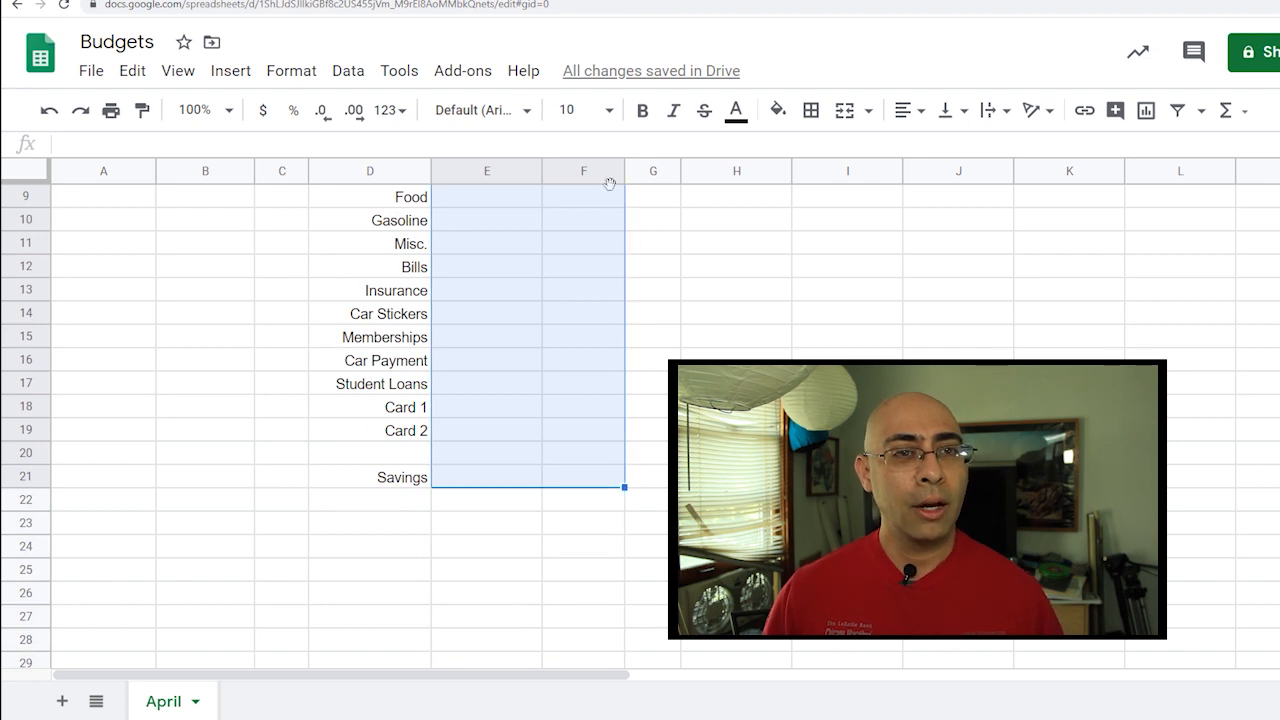
{"action": "left_click", "coordinate": [813, 117]}
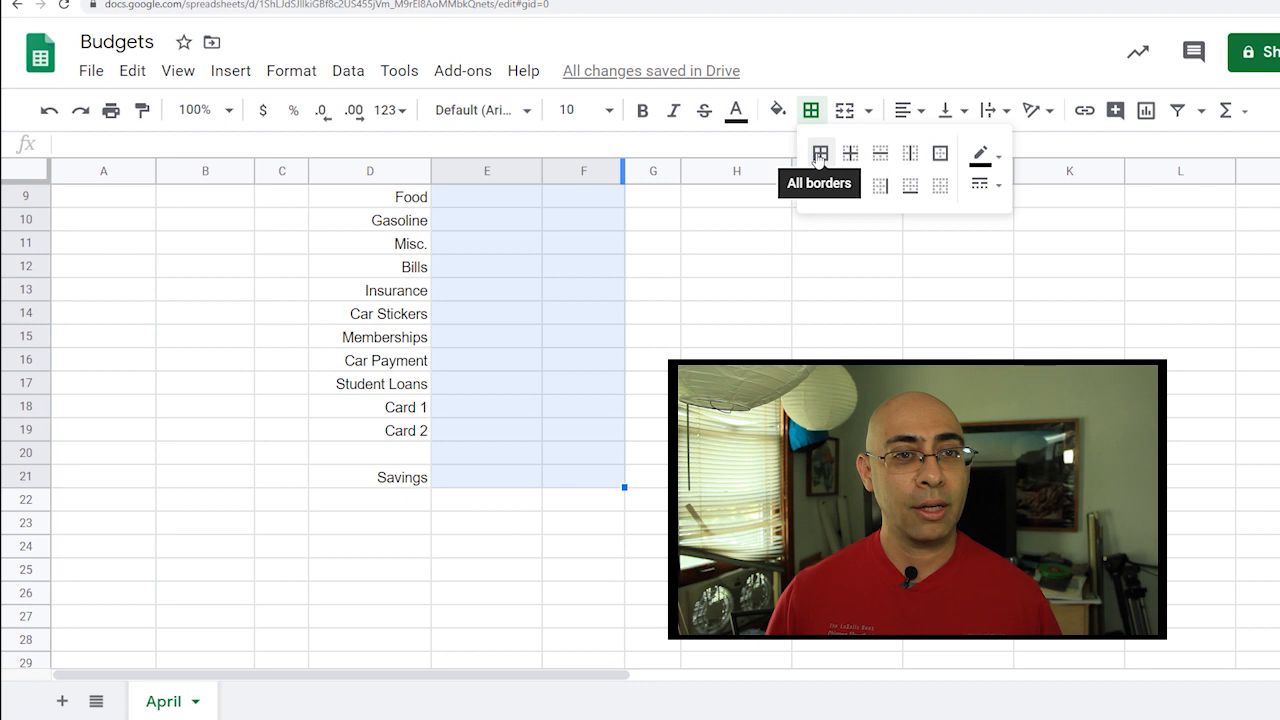
{"action": "left_click", "coordinate": [819, 155]}
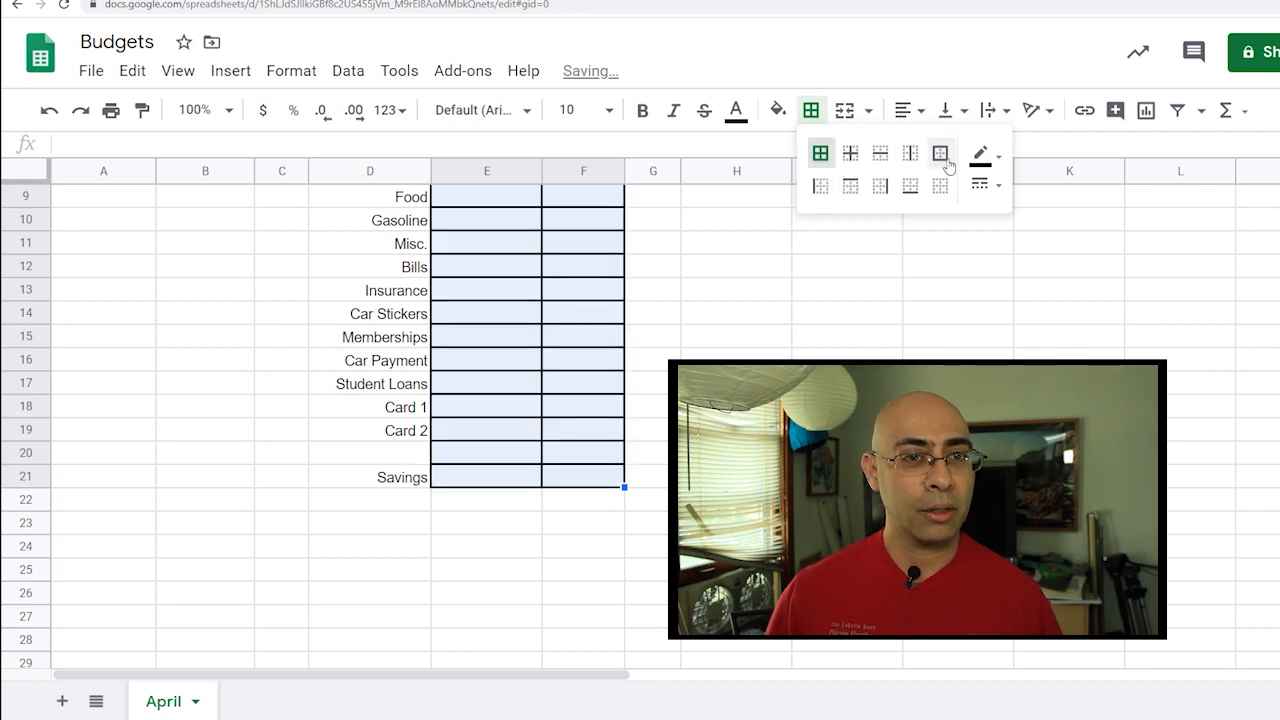
{"action": "left_click", "coordinate": [980, 185]}
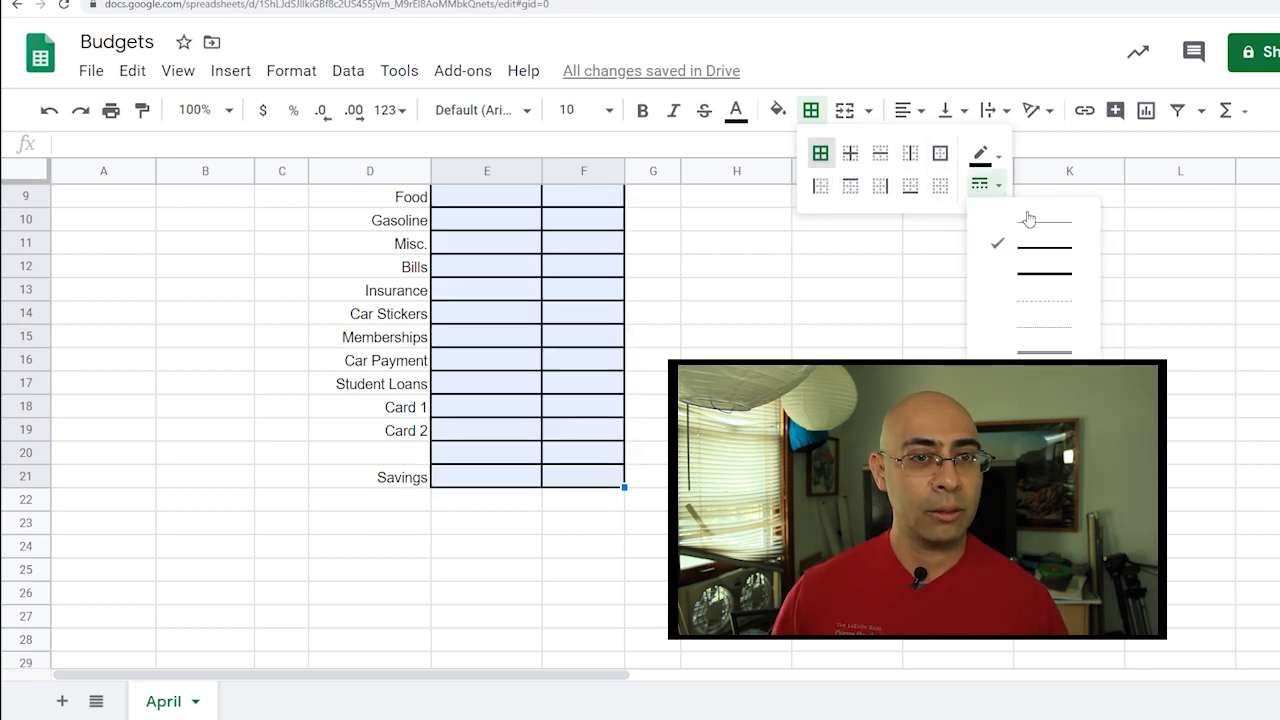
{"action": "left_click", "coordinate": [1045, 230]}
{"action": "left_click", "coordinate": [503, 243]}
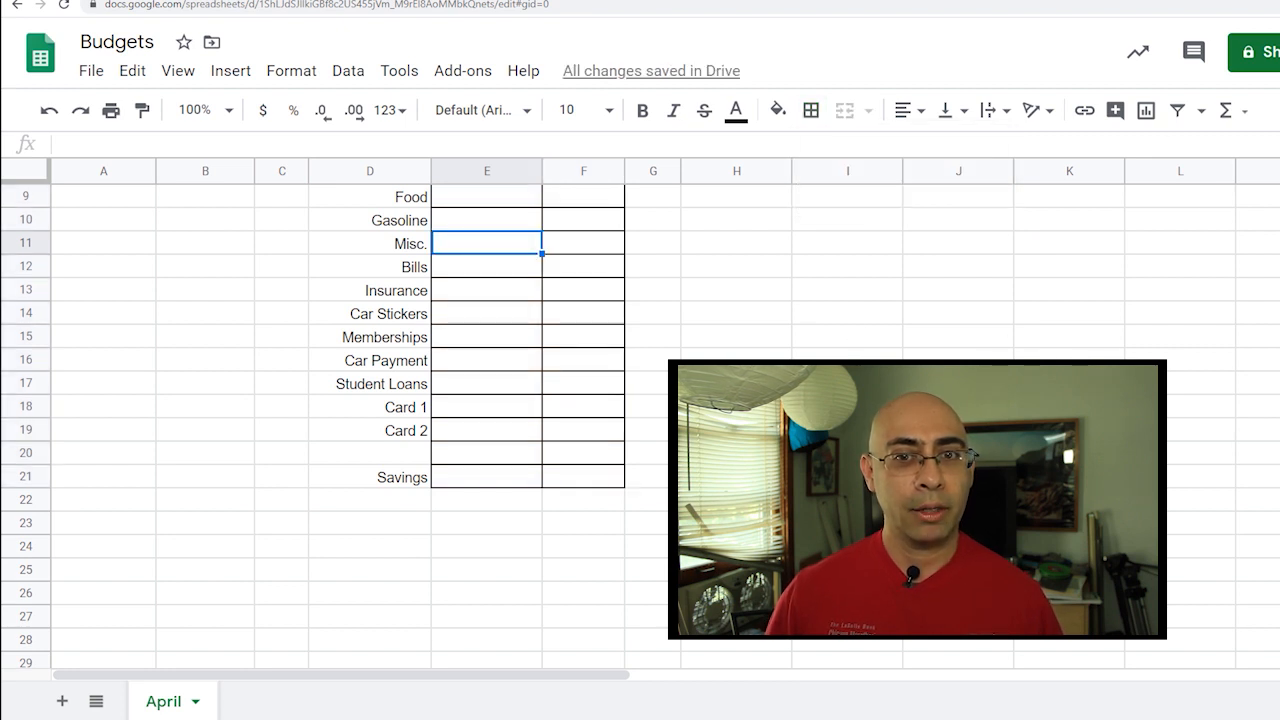
Add an outer border around E3:F21 with the medium-thickness solid line style.
{"action": "scroll", "coordinate": [400, 420], "scroll_direction": "up", "scroll_amount": 3}
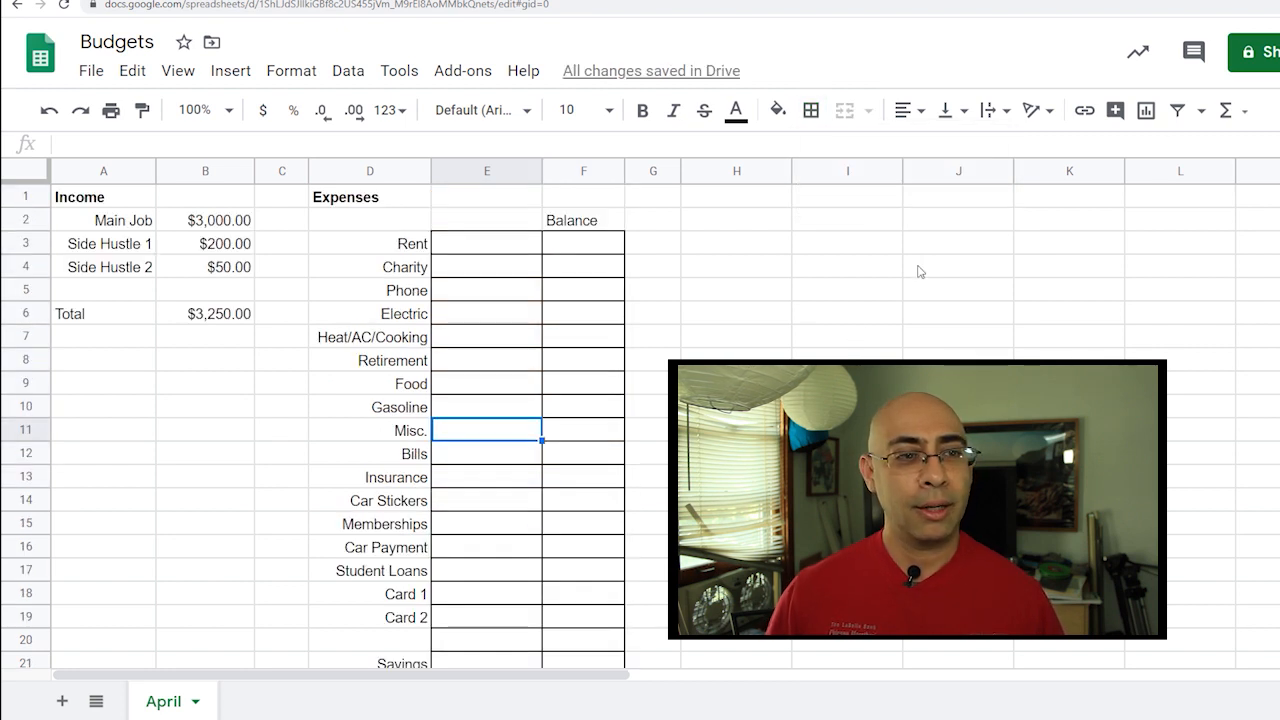
{"action": "left_click_drag", "start_coordinate": [455, 246], "coordinate": [577, 494]}
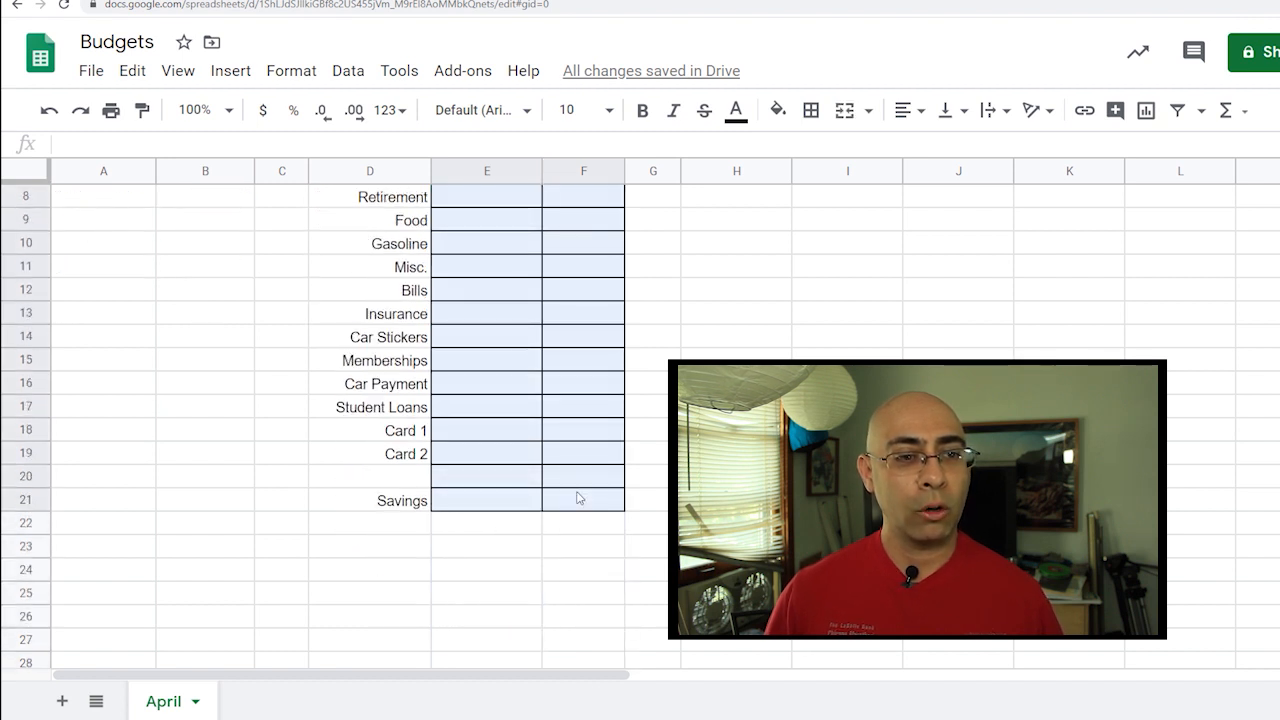
{"action": "left_click", "coordinate": [811, 110]}
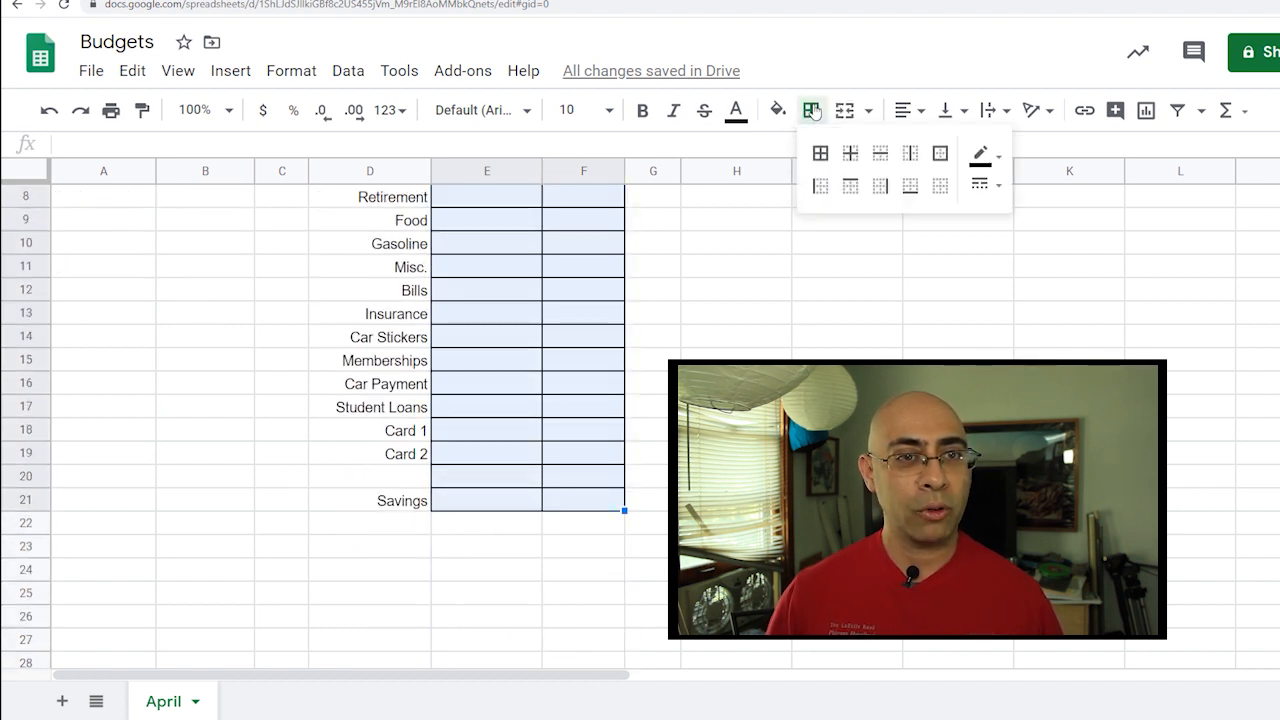
{"action": "left_click", "coordinate": [940, 153]}
{"action": "left_click", "coordinate": [979, 185]}
{"action": "left_click", "coordinate": [1018, 251]}
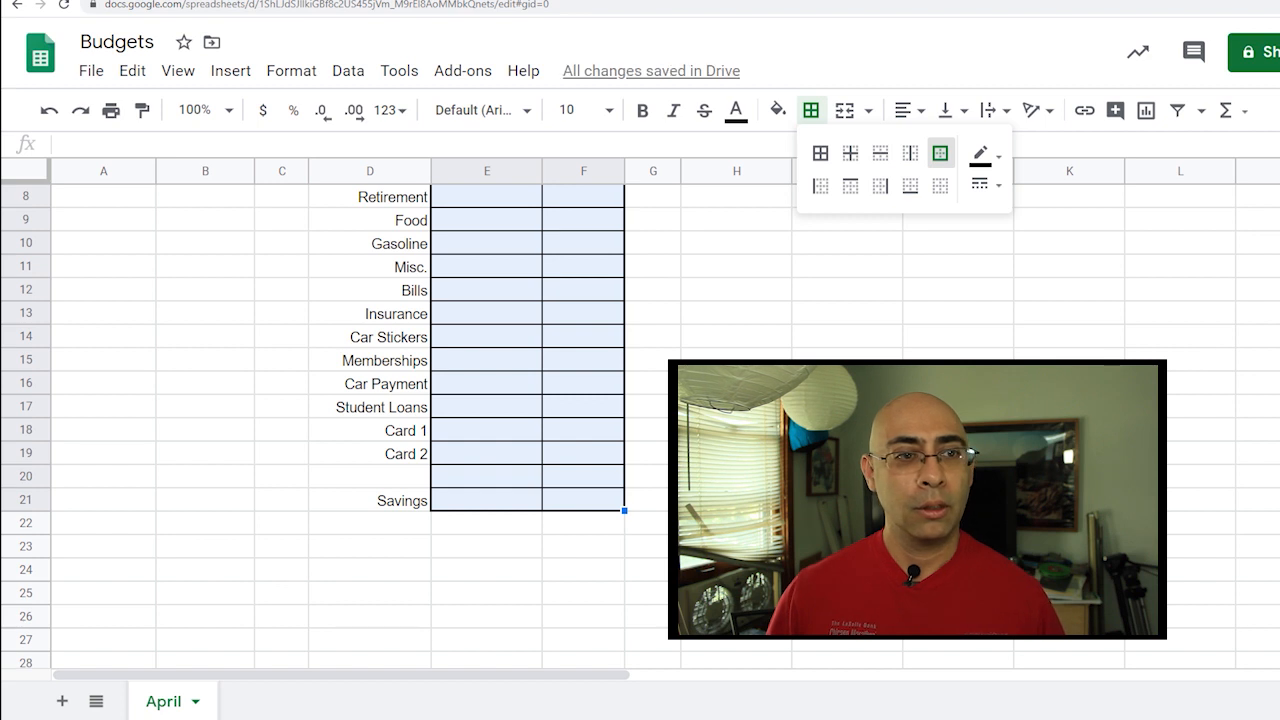
Add an outer border around the Balance column cells F3:F21.
{"action": "scroll", "coordinate": [560, 350], "scroll_direction": "up", "scroll_amount": 3}
{"action": "left_click", "coordinate": [597, 251]}
{"action": "left_click_drag", "start_coordinate": [597, 251], "coordinate": [606, 480]}
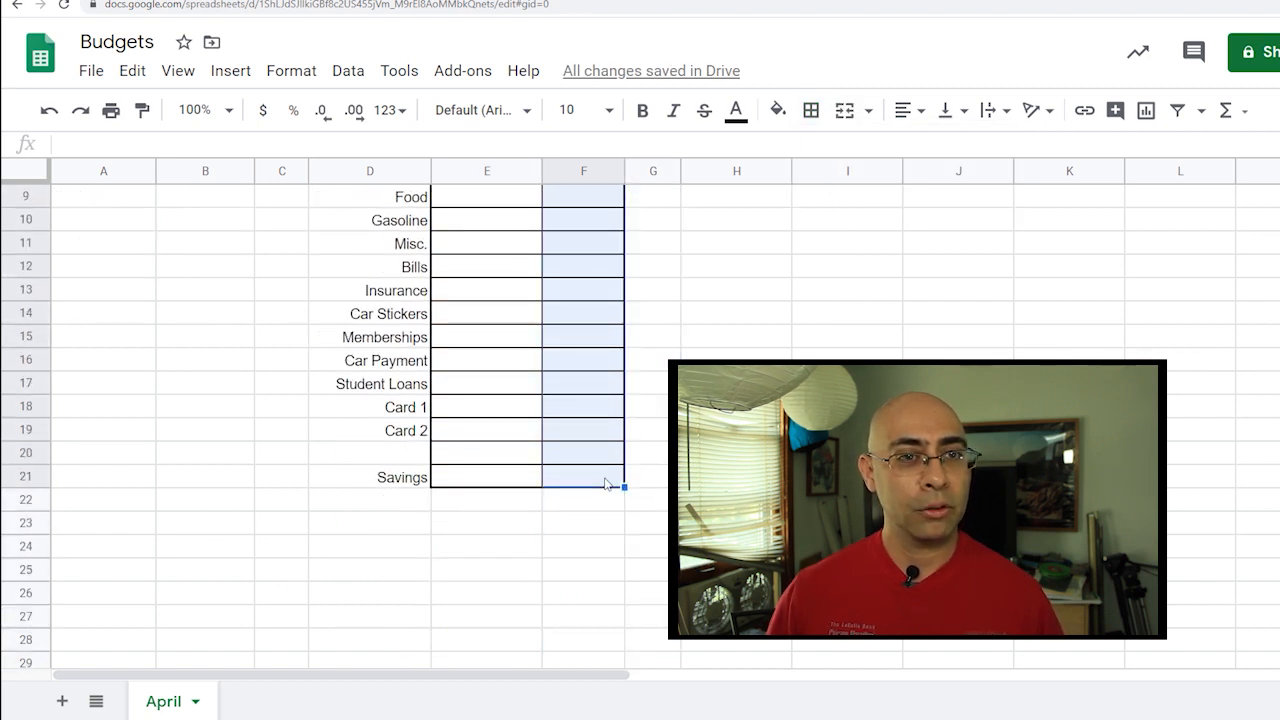
{"action": "left_click", "coordinate": [811, 110]}
{"action": "left_click", "coordinate": [940, 153]}
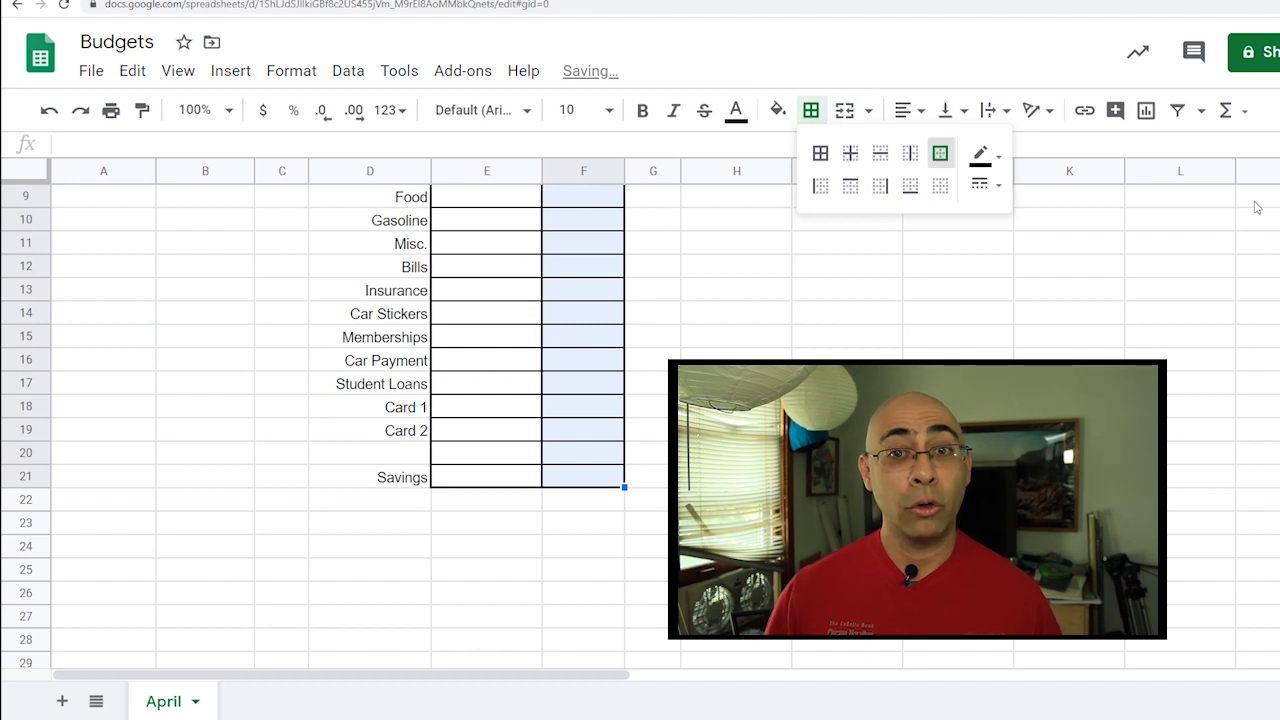
{"action": "scroll", "coordinate": [791, 277], "scroll_direction": "up", "scroll_amount": 3}
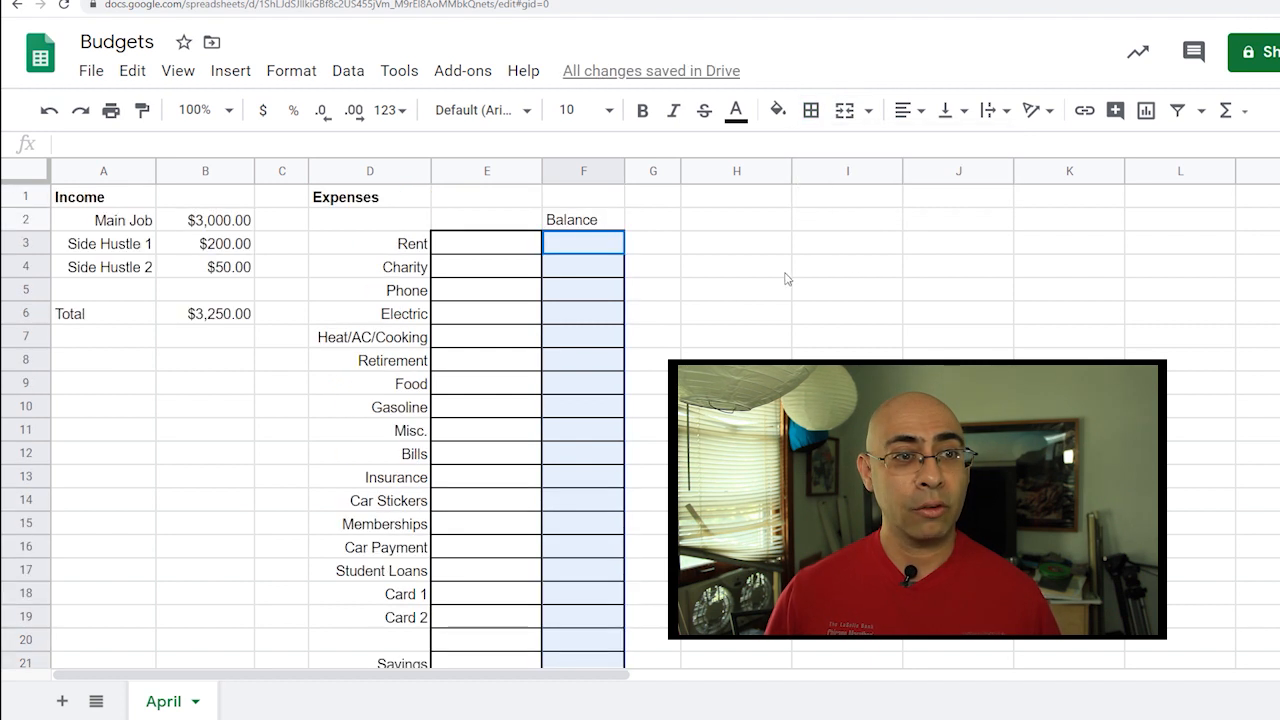
Narrow column E slightly.
{"action": "left_click", "coordinate": [740, 266]}
{"action": "left_click_drag", "start_coordinate": [541, 171], "coordinate": [521, 172]}
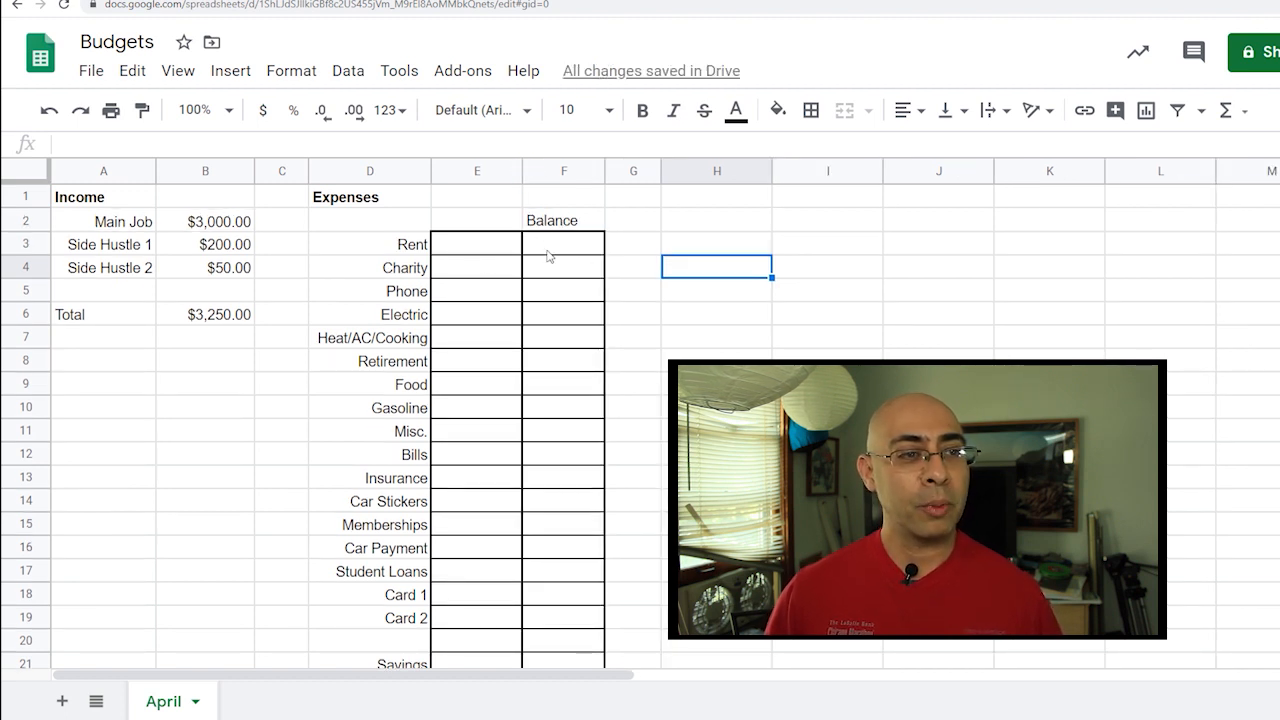
{"action": "left_click", "coordinate": [493, 247]}
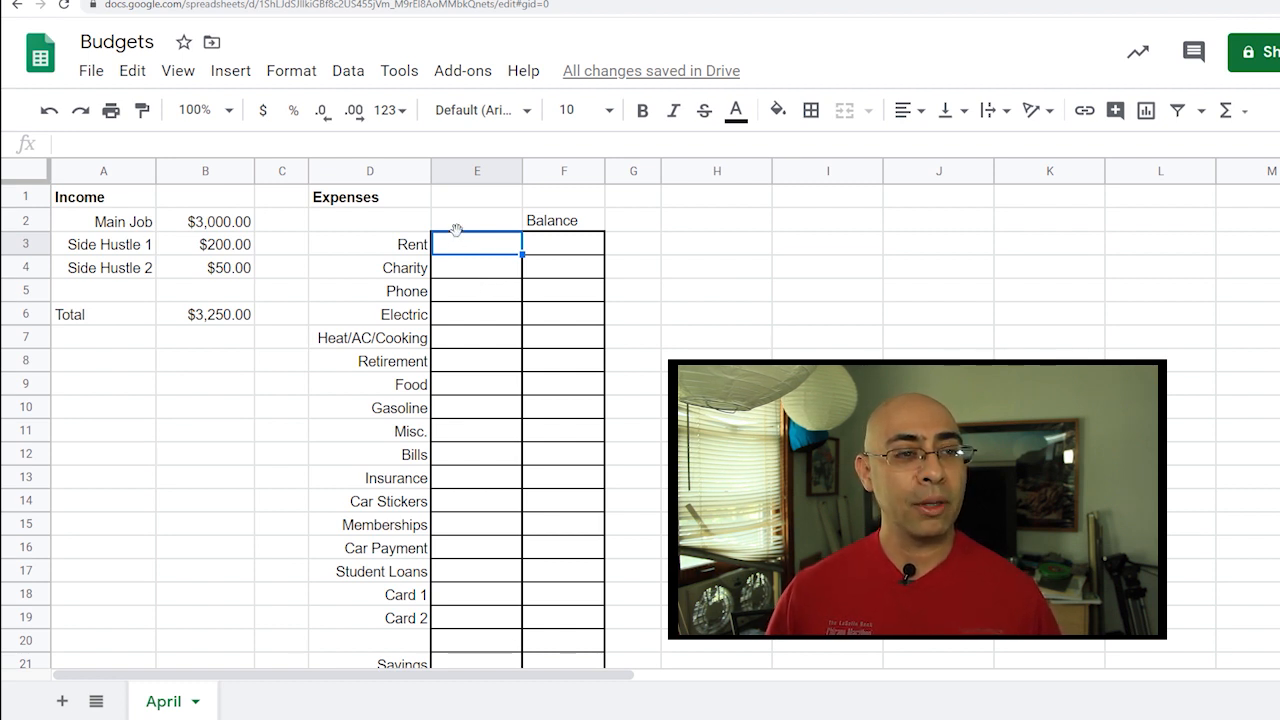
Enter the formula =10%*B6 in E8 to set the Retirement amount to 10% of total income.
{"action": "left_click", "coordinate": [457, 370]}
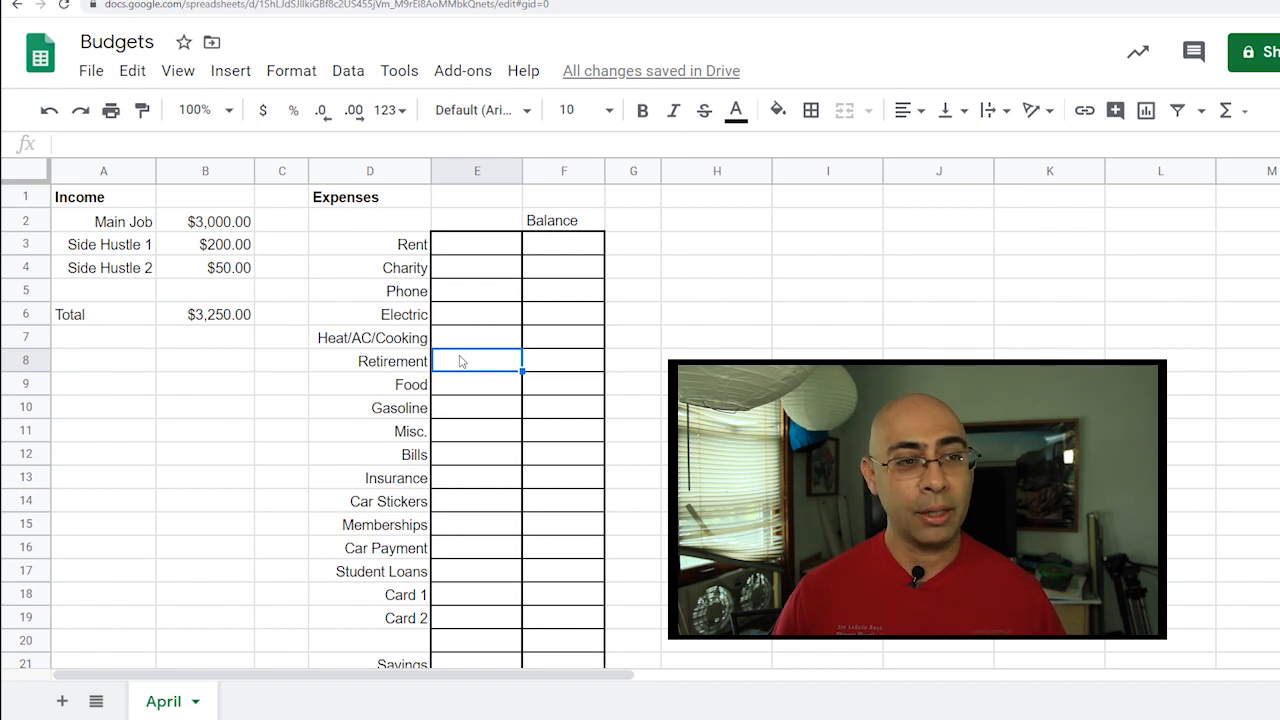
{"action": "type", "text": "=10"}
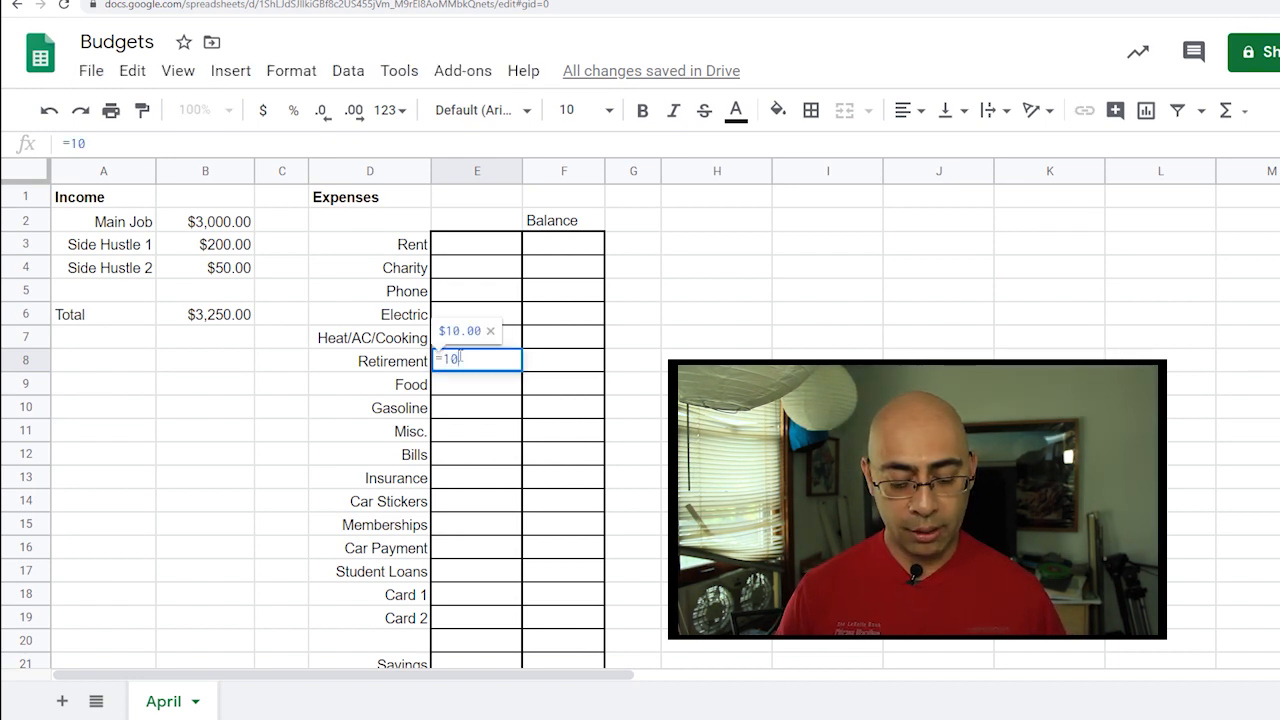
{"action": "type", "text": "%"}
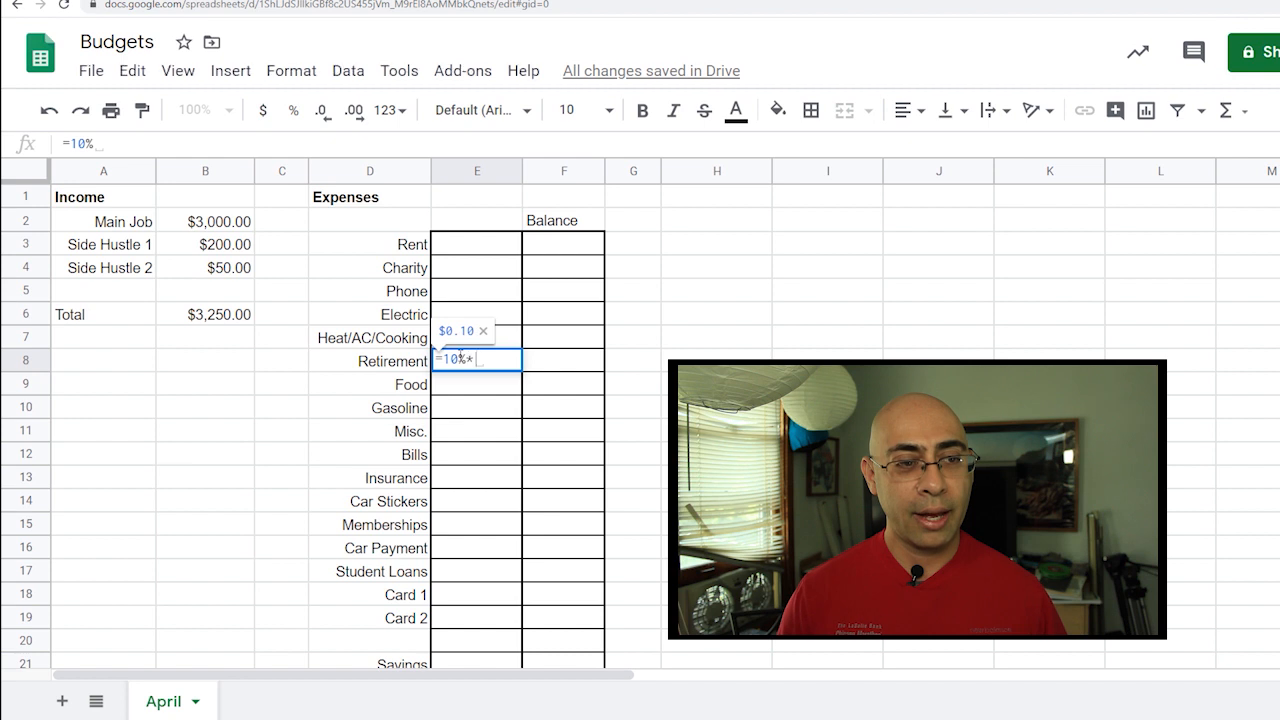
{"action": "type", "text": "*"}
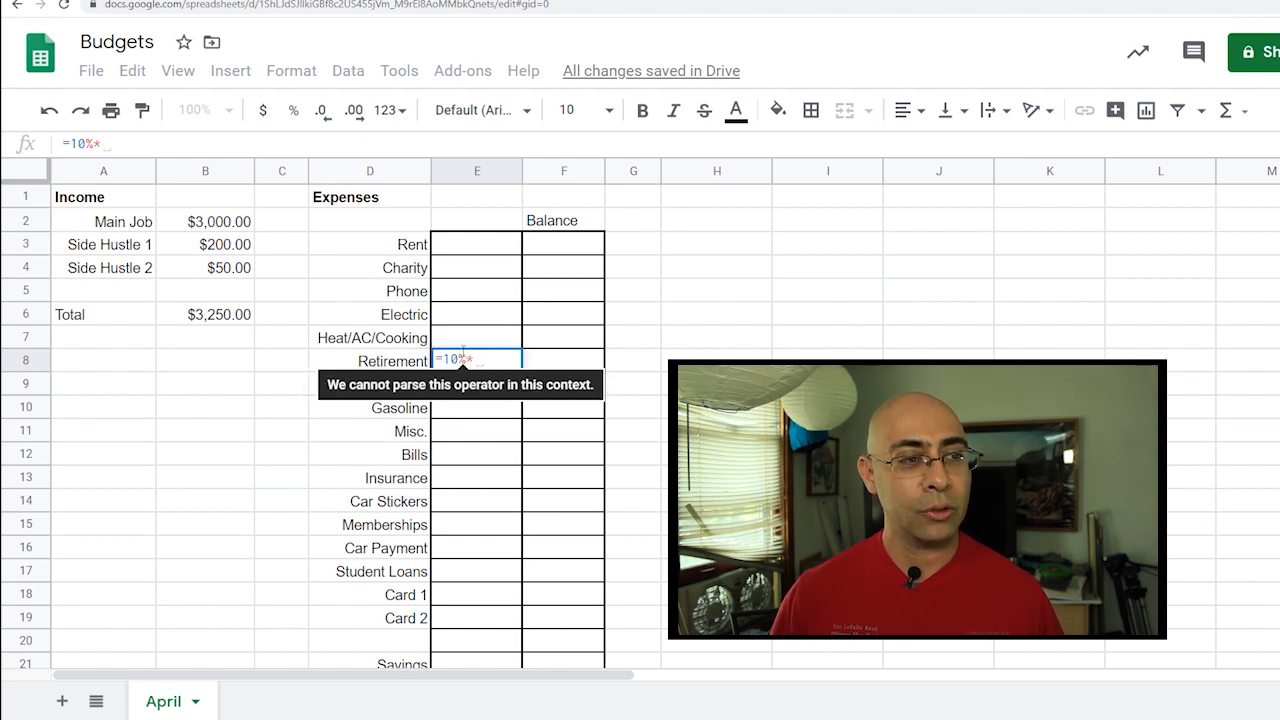
{"action": "left_click", "coordinate": [214, 321]}
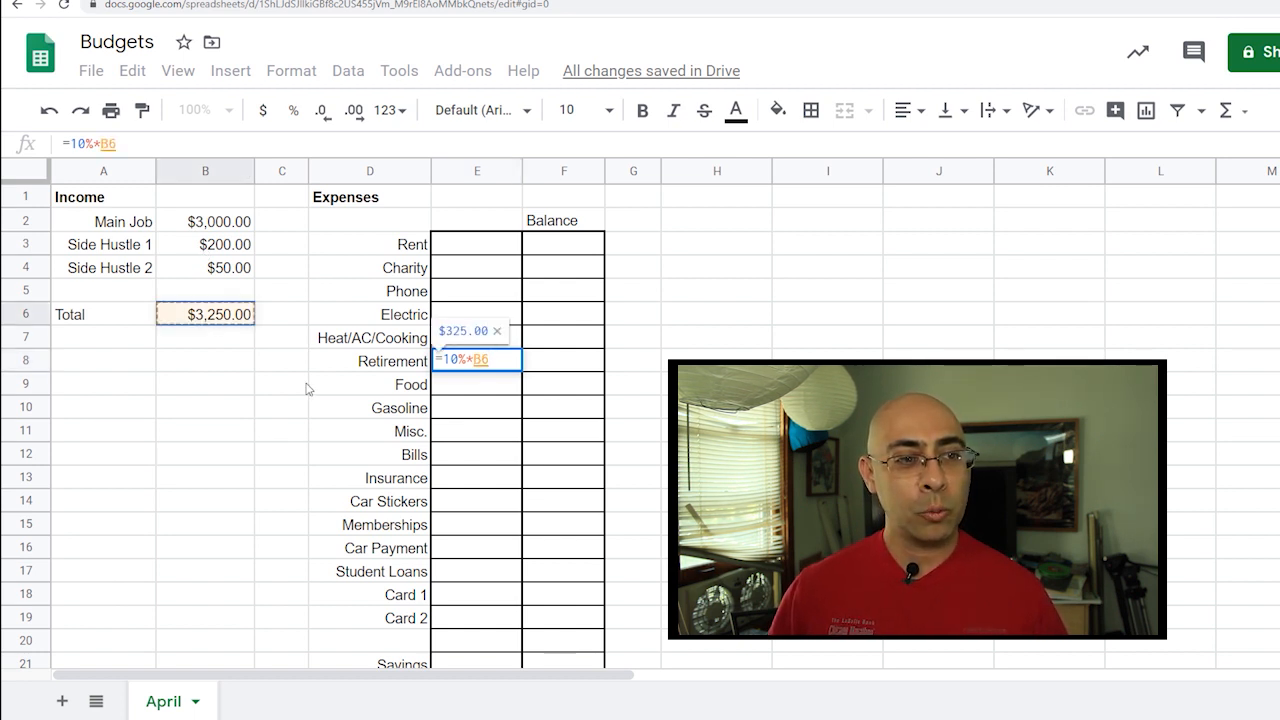
{"action": "key", "text": "Return"}
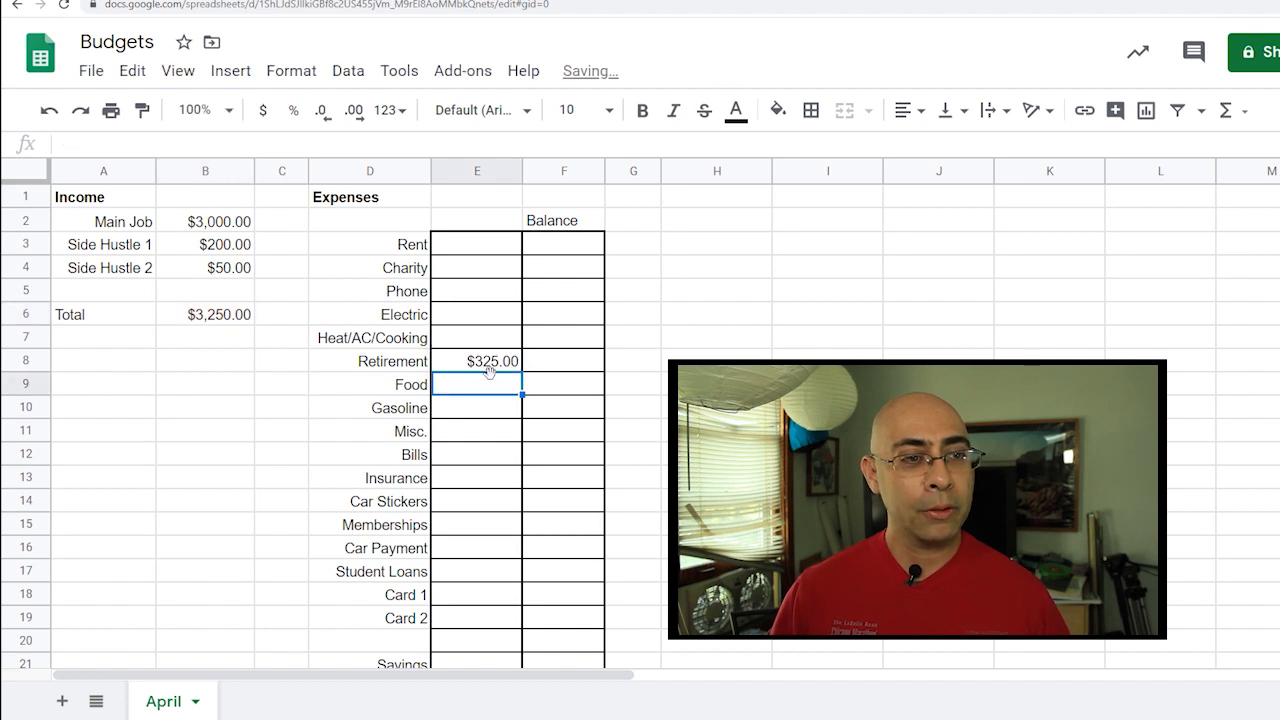
Enter the formula =10%*B6 in E4 to set the Charity amount from total income.
{"action": "left_click", "coordinate": [472, 272]}
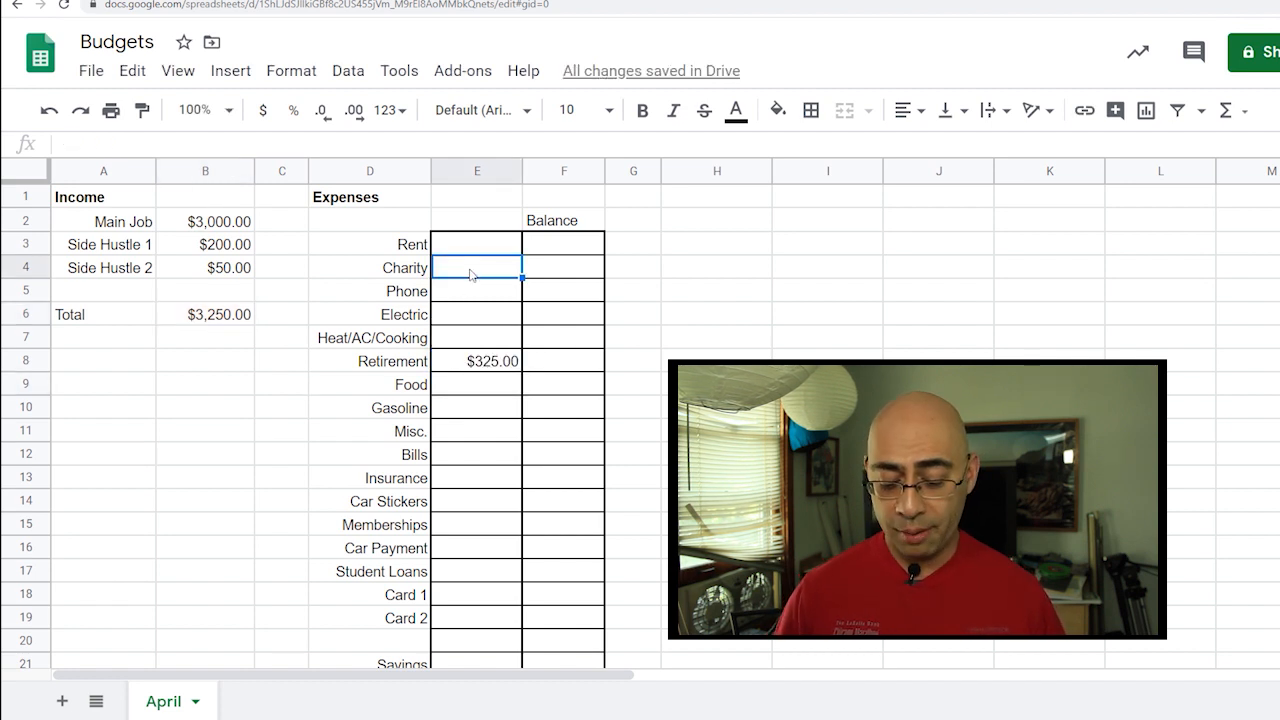
{"action": "type", "text": "=10"}
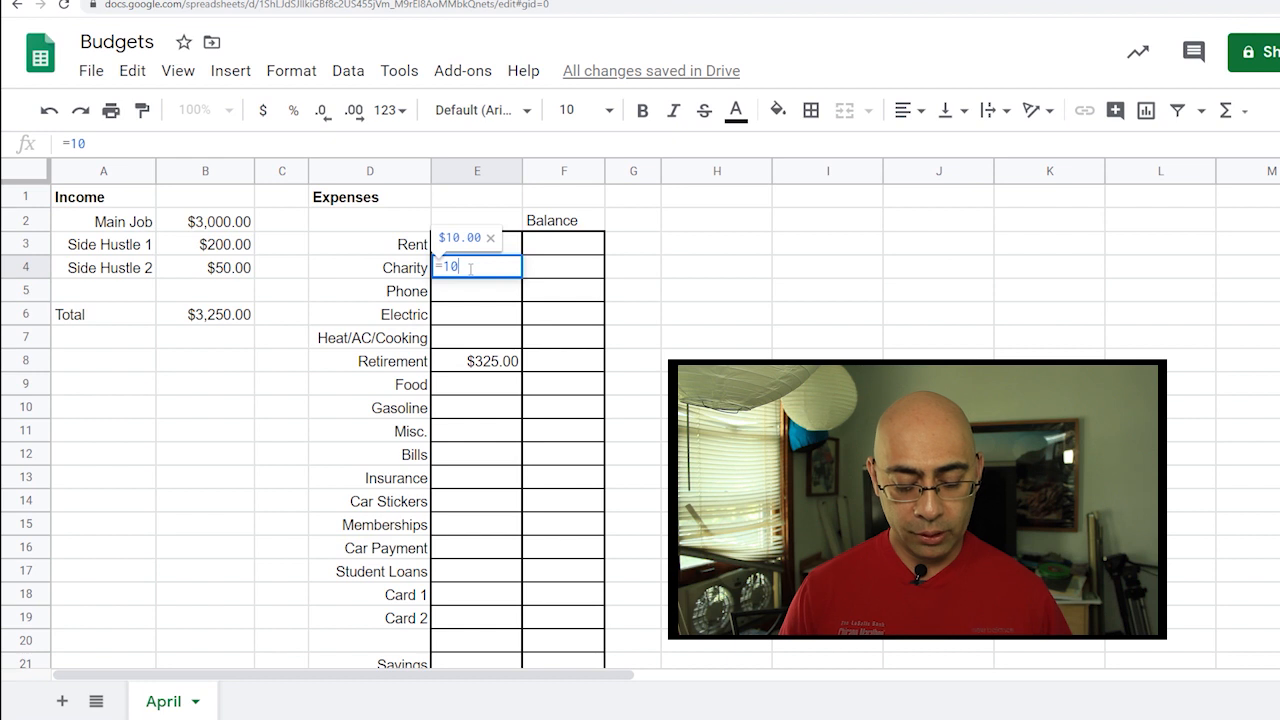
{"action": "type", "text": "%*"}
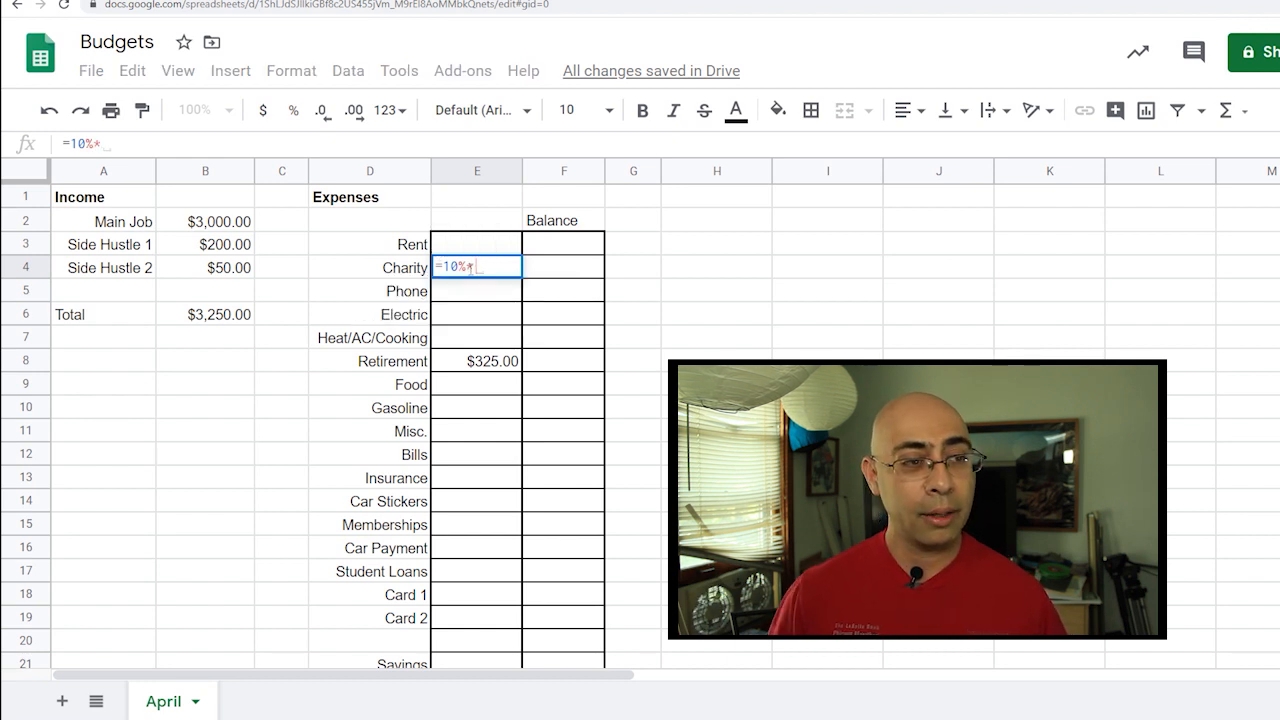
{"action": "left_click", "coordinate": [232, 318]}
{"action": "key", "text": "Return"}
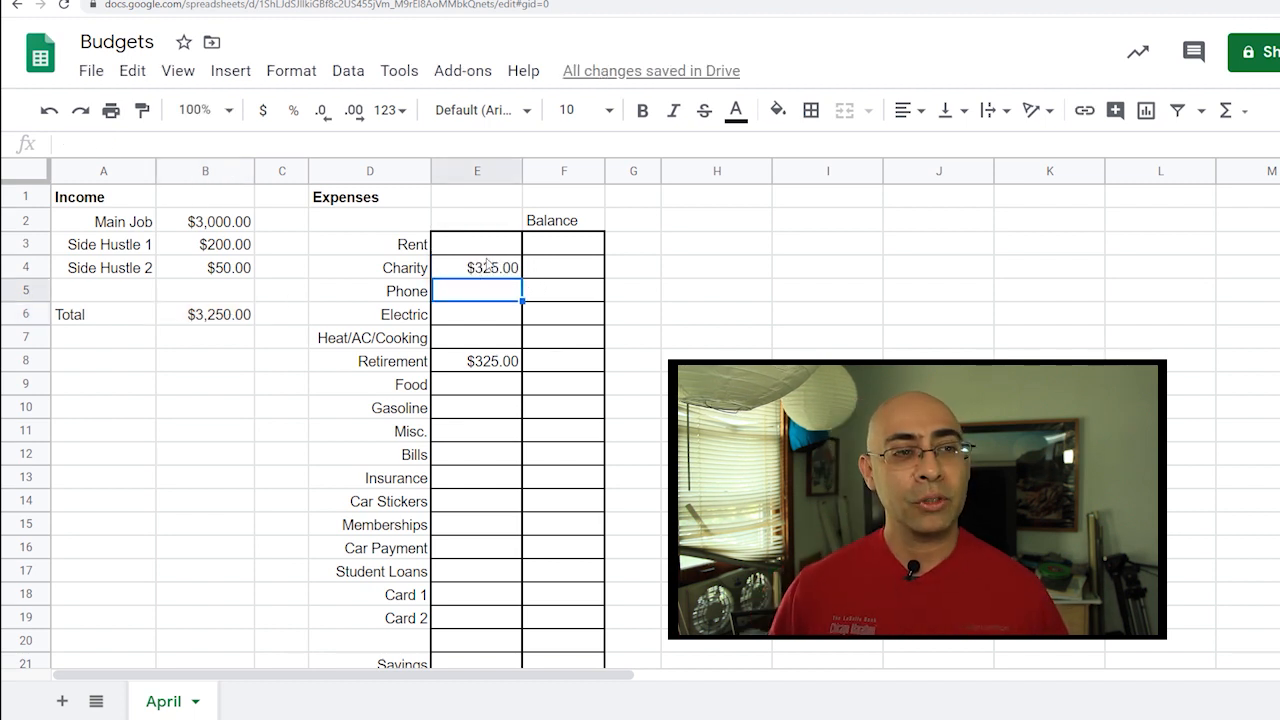
Enter 1200 as the Rent amount in E3.
{"action": "left_click", "coordinate": [489, 246]}
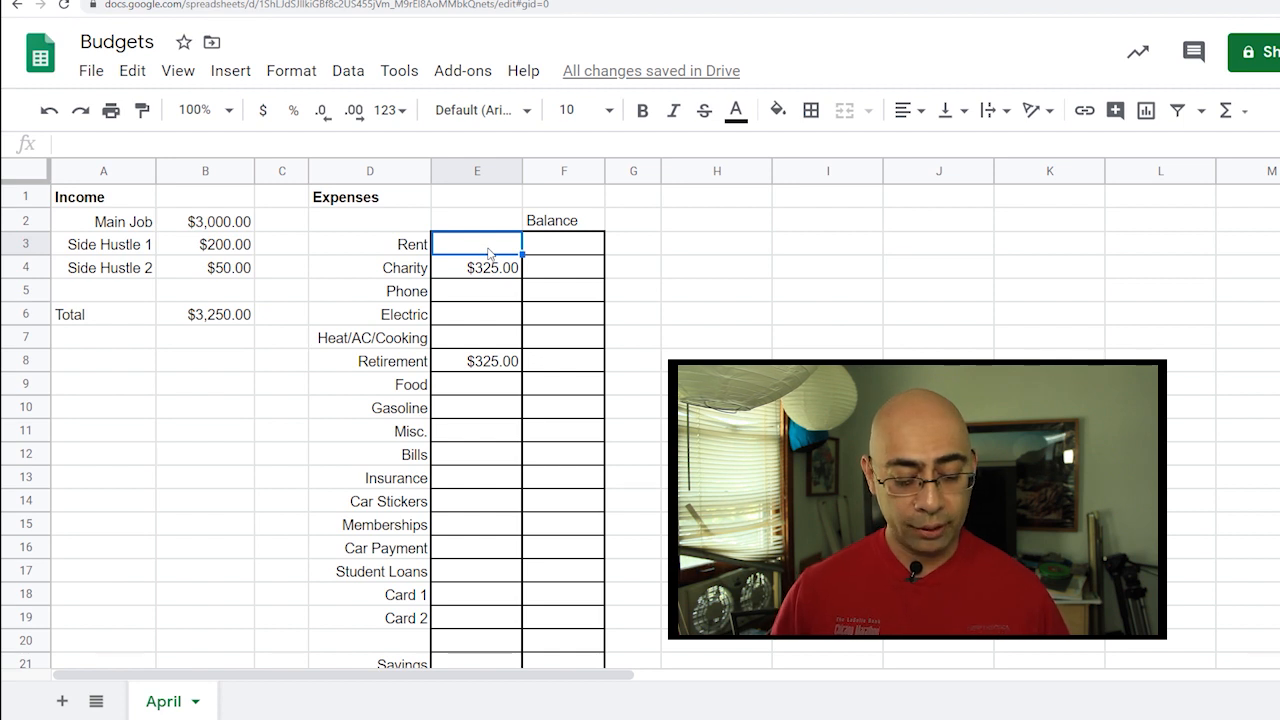
{"action": "type", "text": "1,20"}
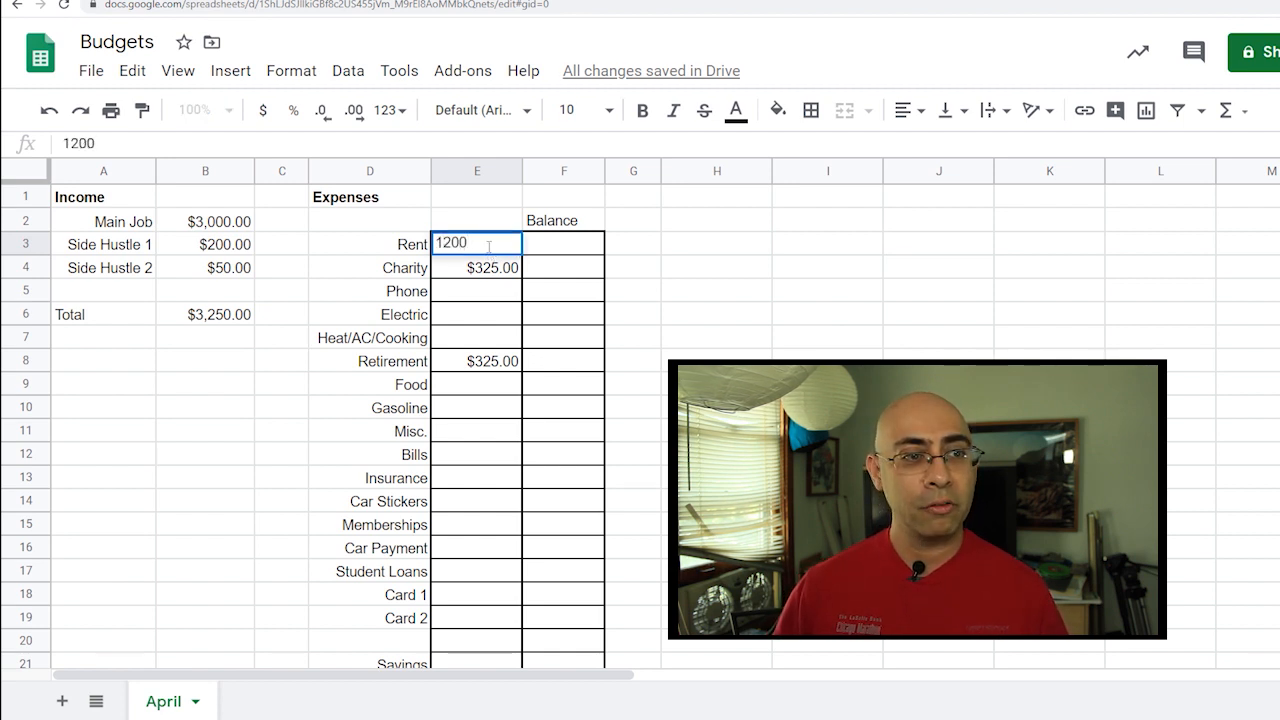
{"action": "type", "text": "0"}
{"action": "key", "text": "Return"}
{"action": "key", "text": "Return"}
{"action": "key", "text": "Return"}
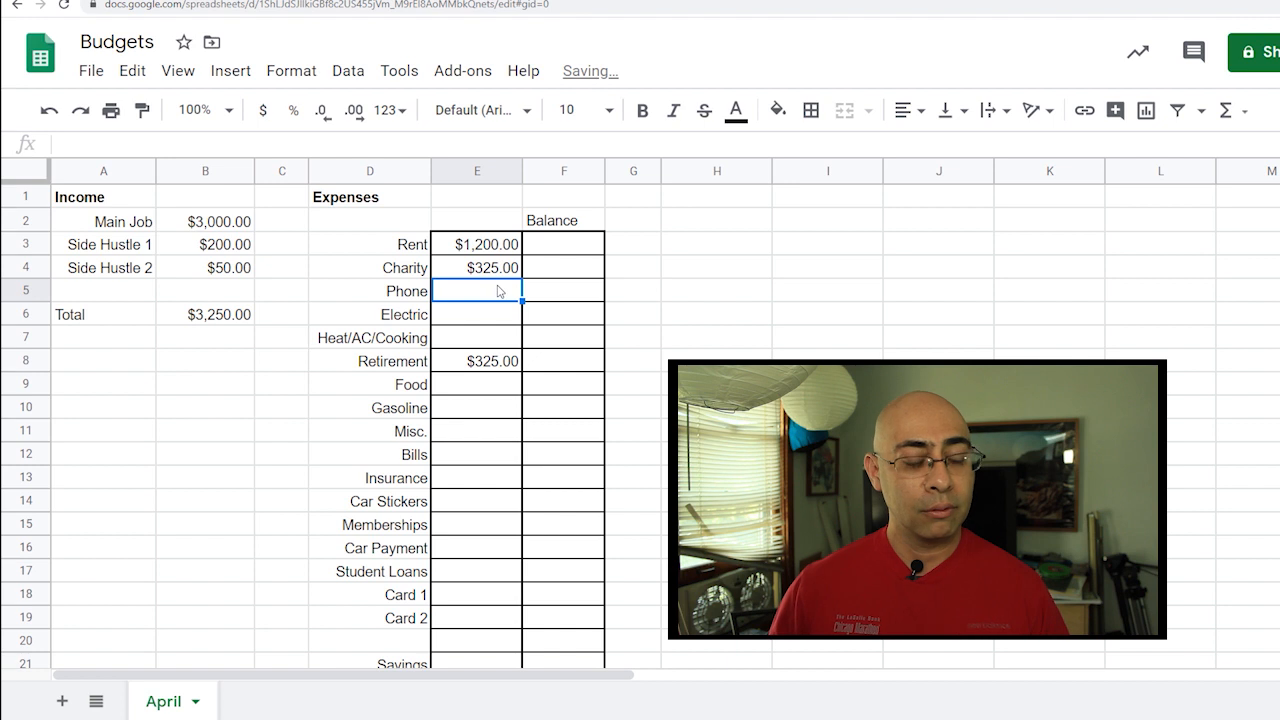
Enter 50 each for Phone, Electric and Heat/AC/Cooking in E5:E7.
{"action": "type", "text": "50"}
{"action": "left_click", "coordinate": [497, 315]}
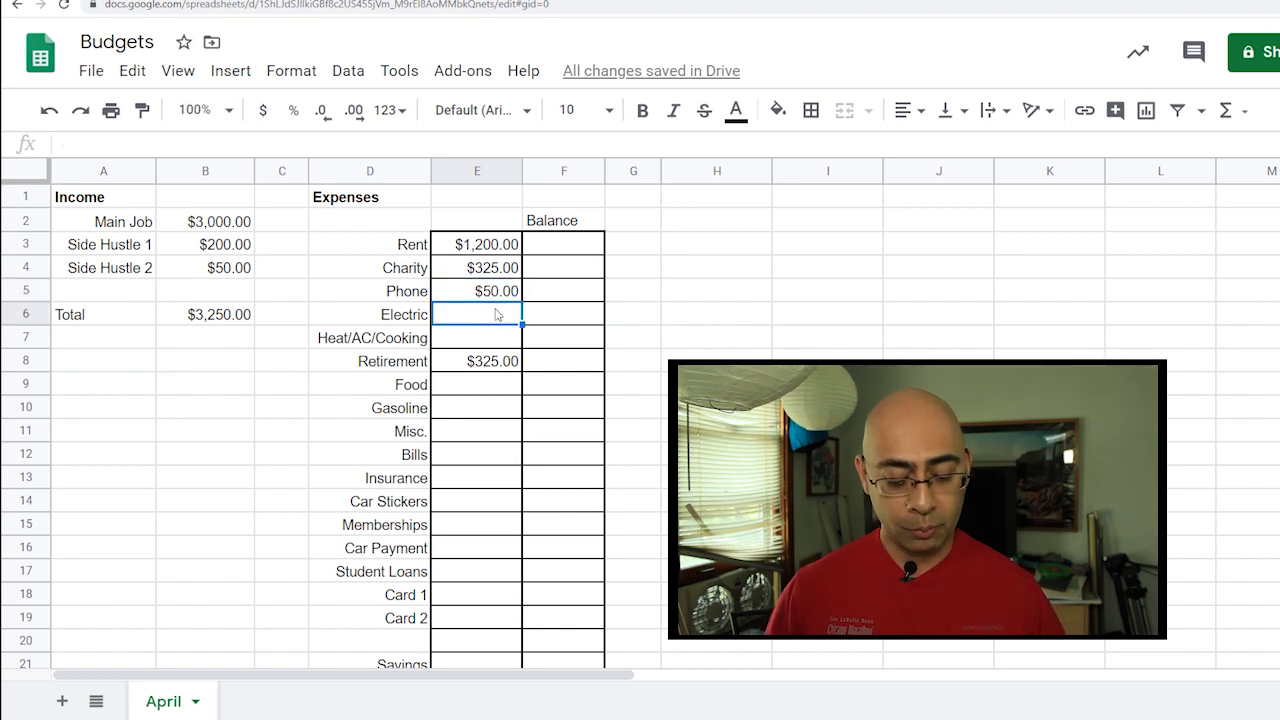
{"action": "type", "text": "50"}
{"action": "key", "text": "Return"}
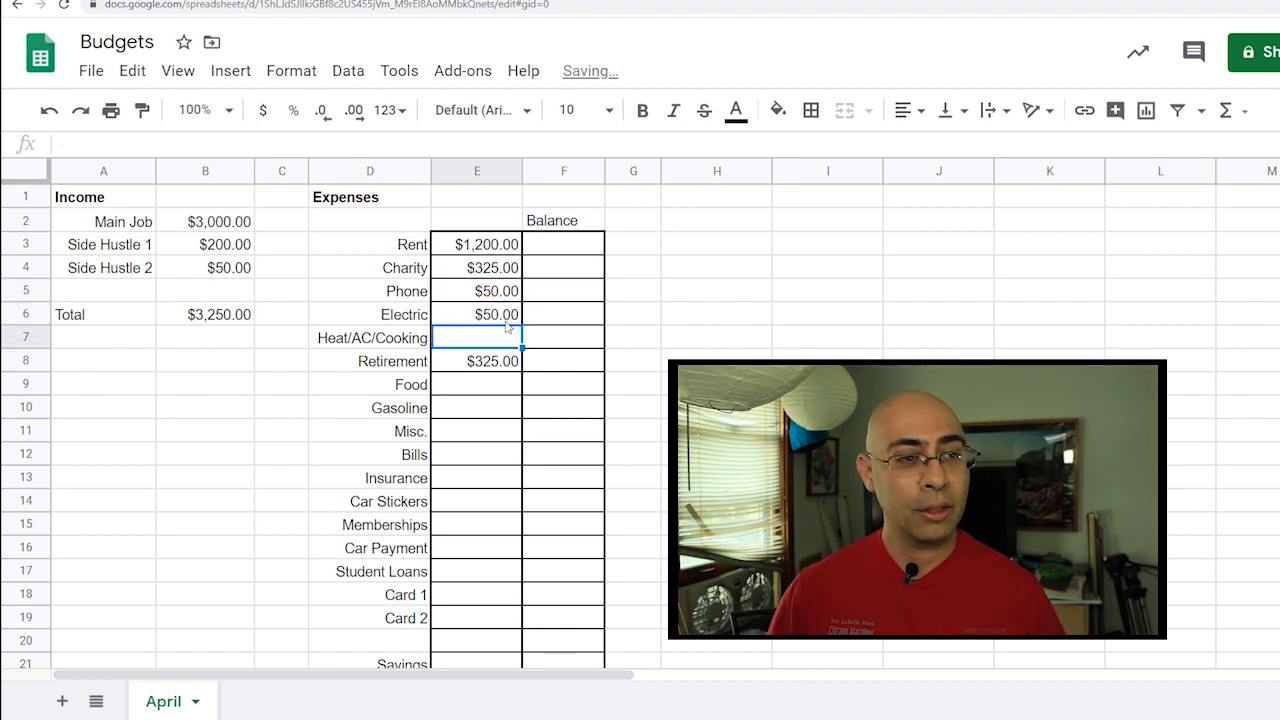
{"action": "type", "text": "50"}
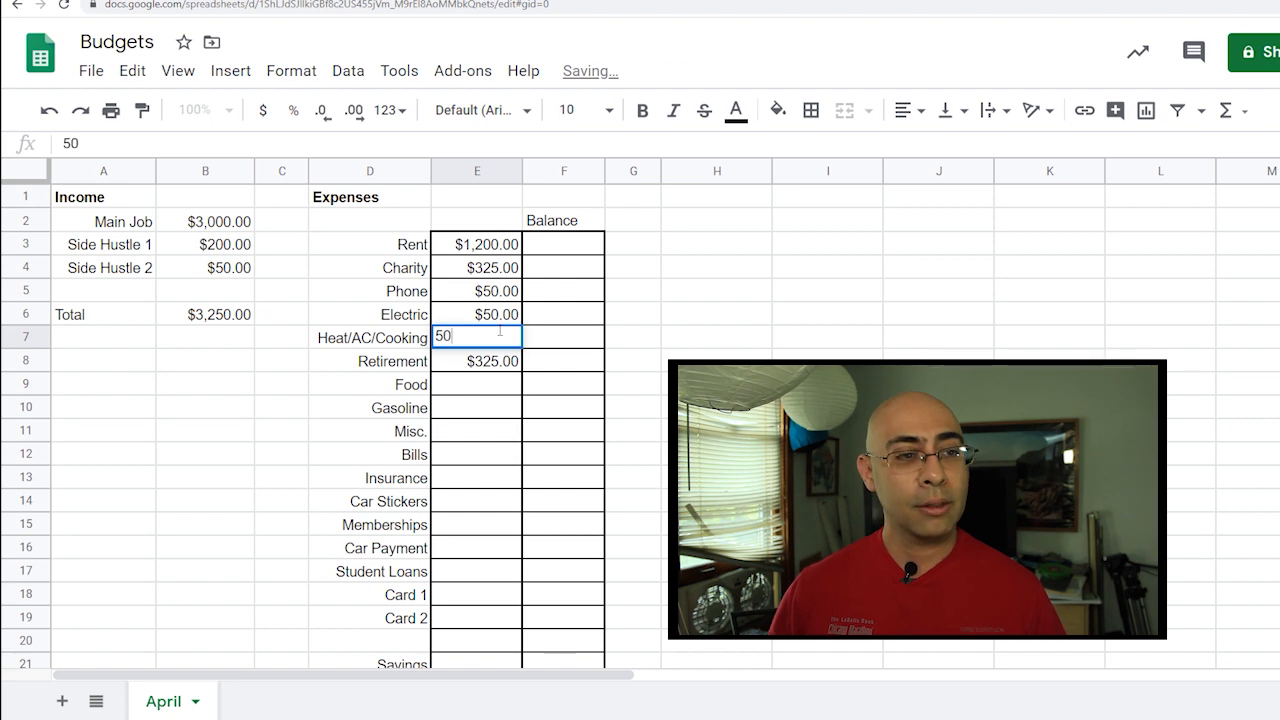
{"action": "key", "text": "Return"}
Italicize the expense labels from Food to Student Loans in D9:D17.
{"action": "left_click", "coordinate": [487, 388]}
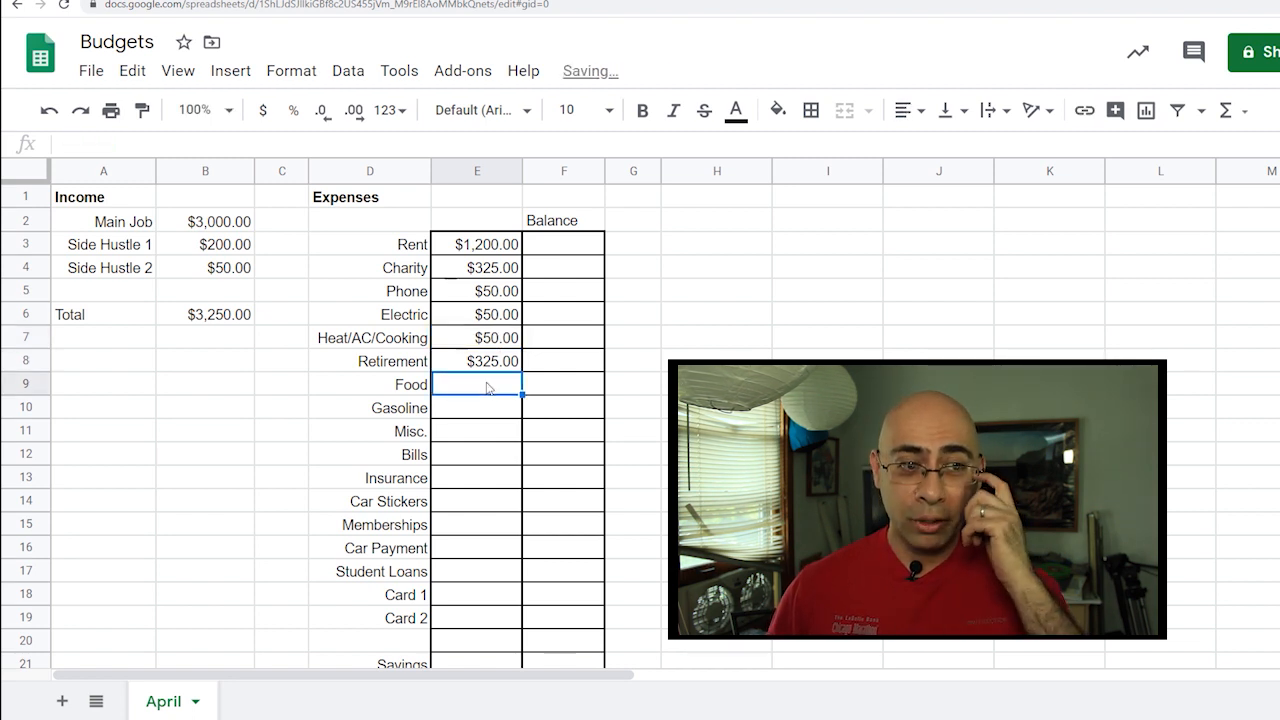
{"action": "left_click_drag", "start_coordinate": [416, 388], "coordinate": [405, 571]}
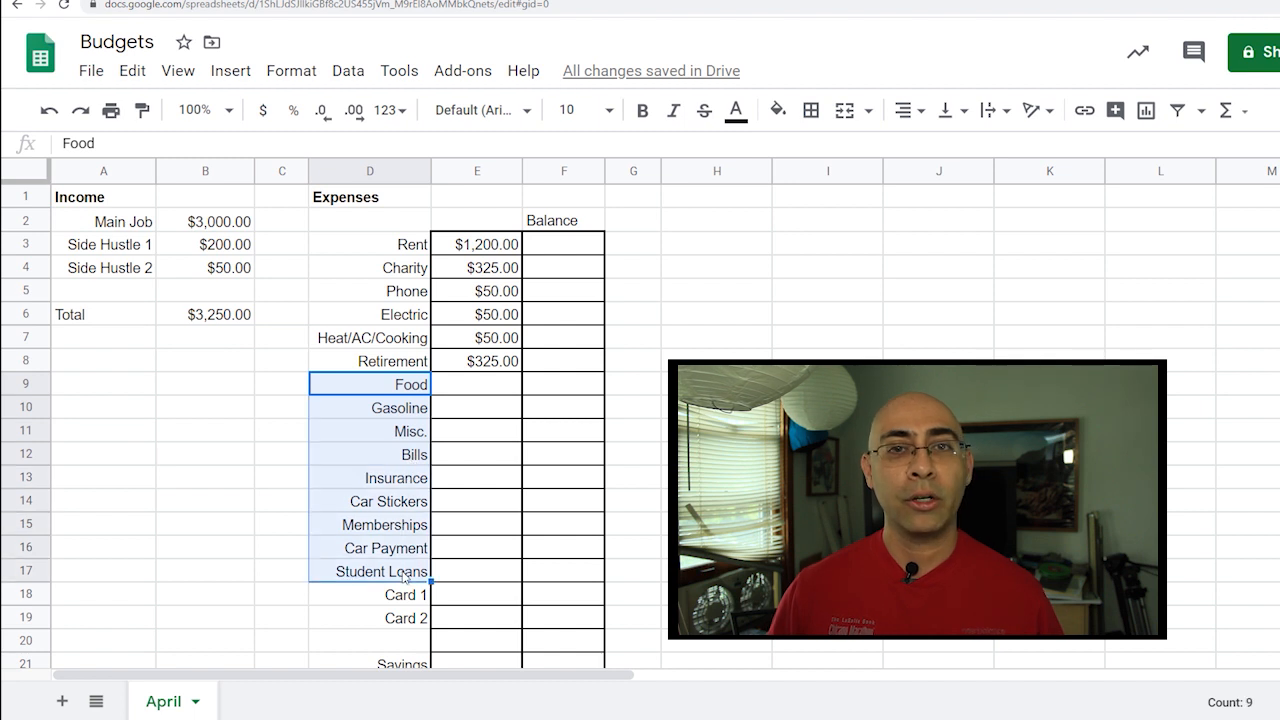
{"action": "left_click", "coordinate": [672, 112]}
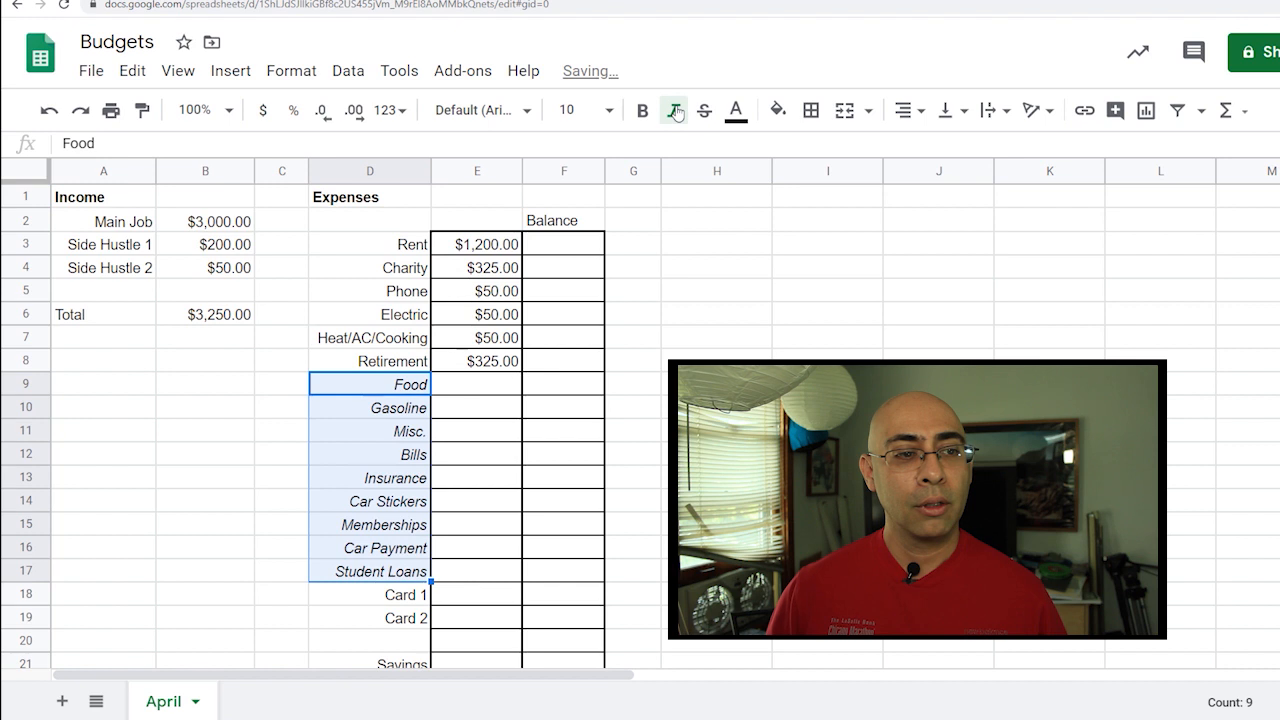
{"action": "left_click", "coordinate": [408, 460]}
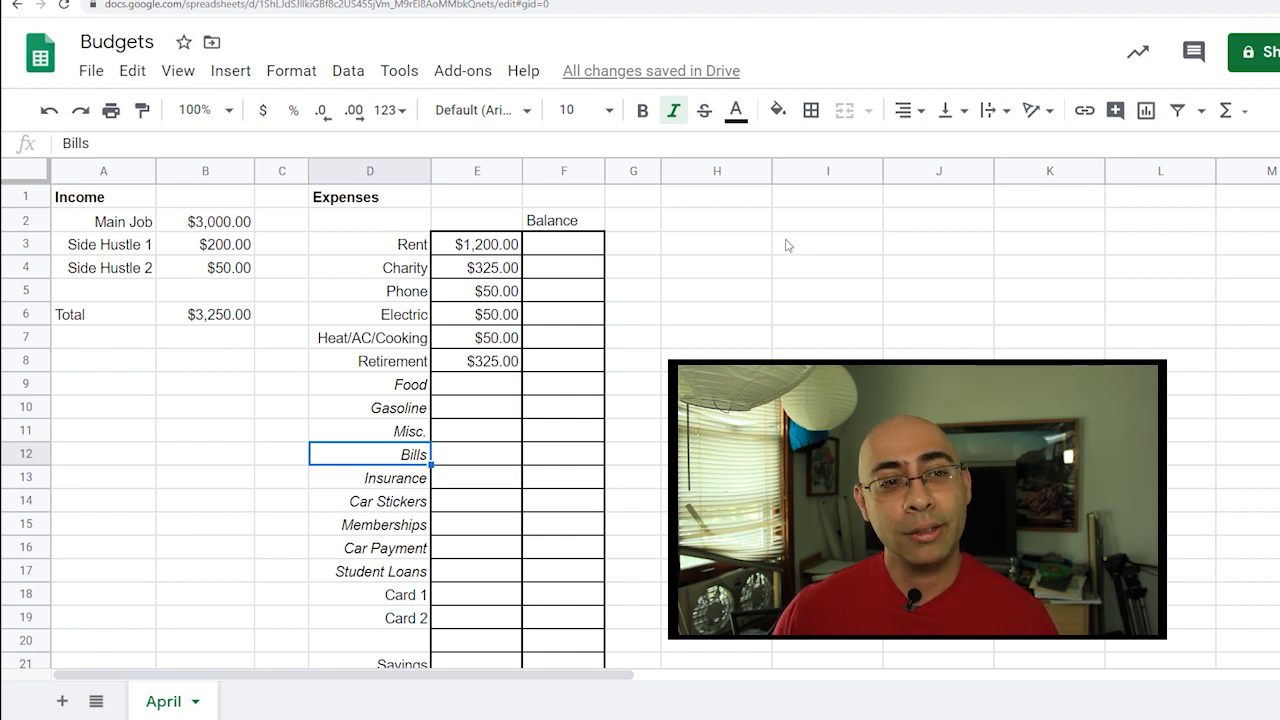
Enter the heading Food in H2.
{"action": "left_click", "coordinate": [718, 224]}
{"action": "type", "text": "Food"}
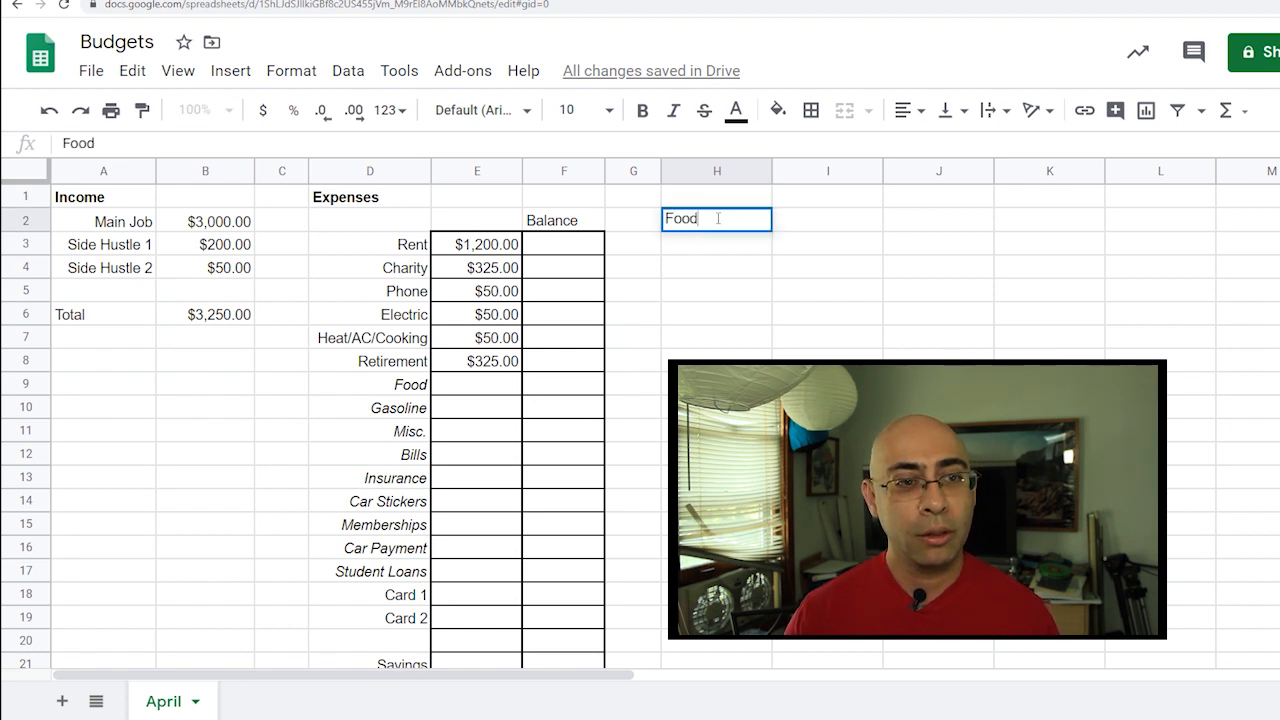
{"action": "key", "text": "Return"}
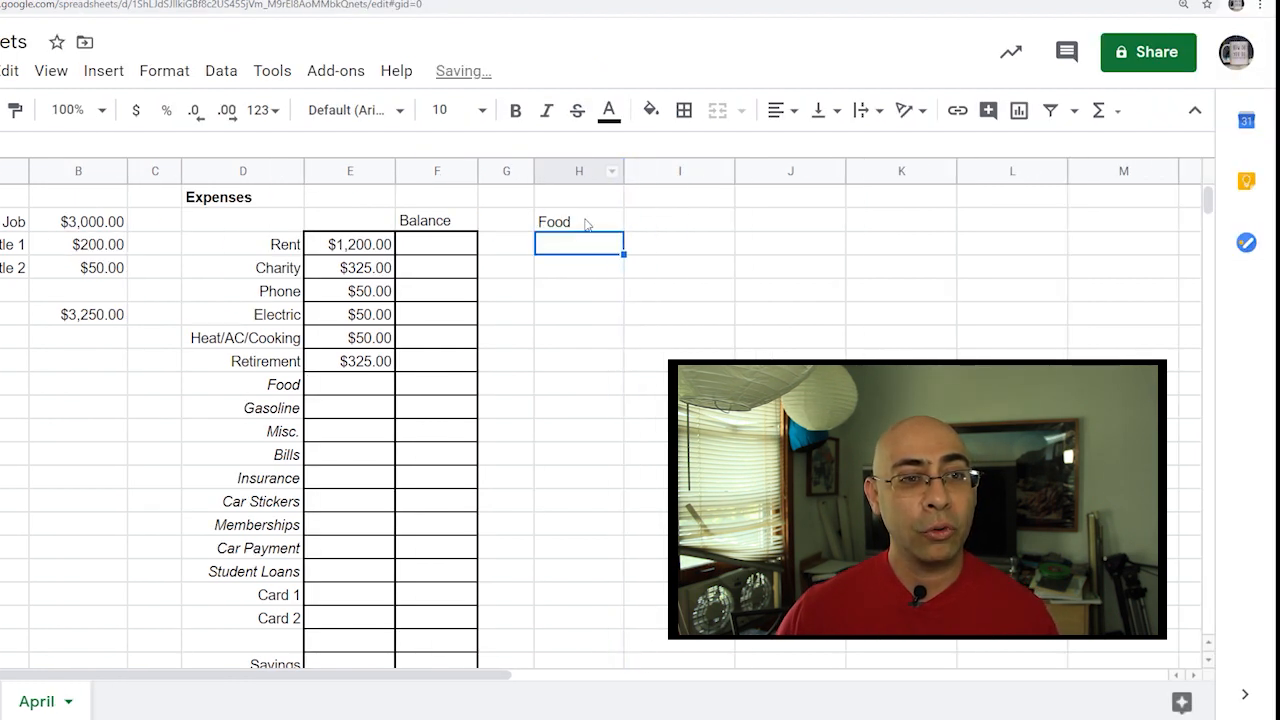
Enter the label Card 1 in H3 below Food and the label Card 2 in H7.
{"action": "type", "text": "Card"}
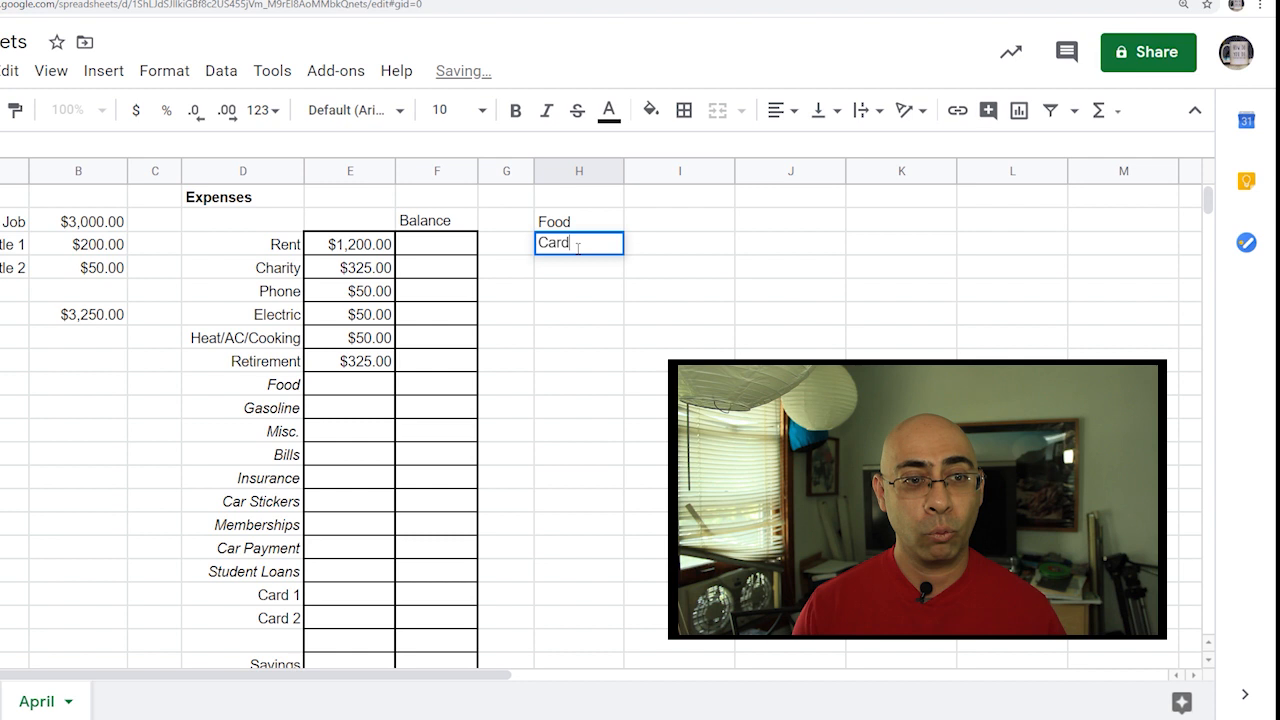
{"action": "type", "text": " 1"}
{"action": "key", "text": "Return"}
{"action": "key", "text": "Return"}
{"action": "key", "text": "Return"}
{"action": "key", "text": "Return"}
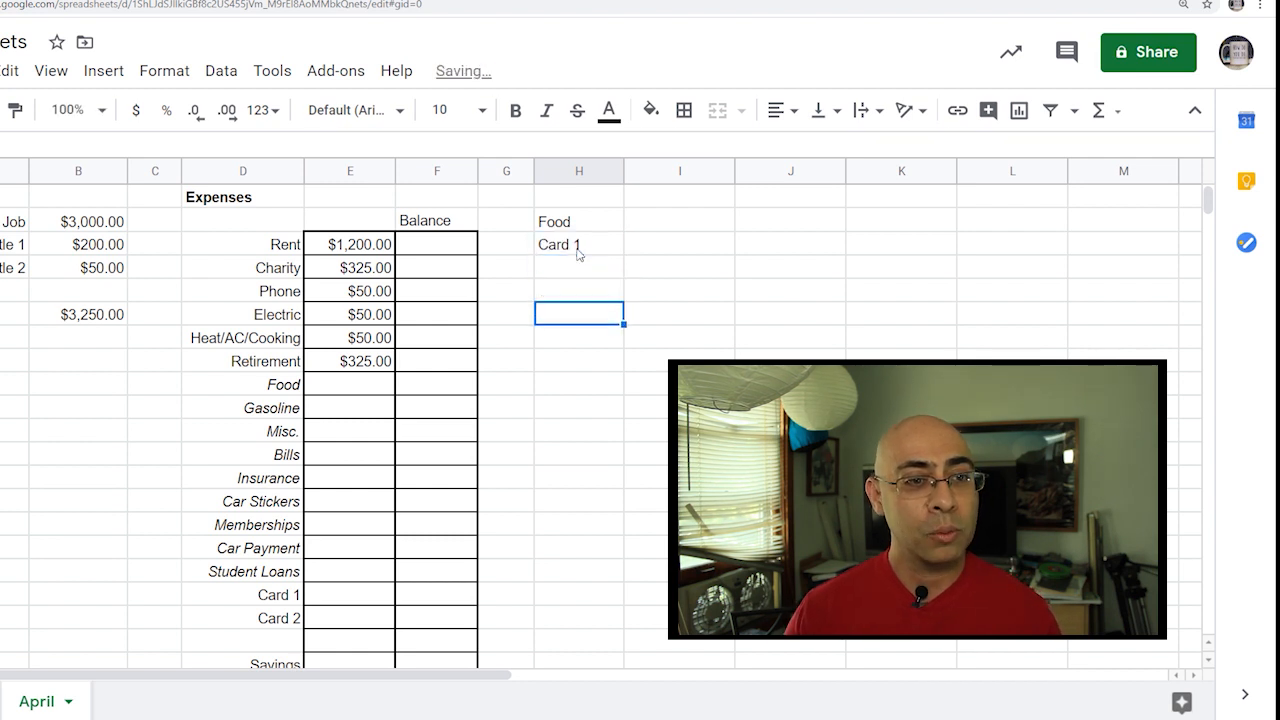
{"action": "type", "text": "Card 2"}
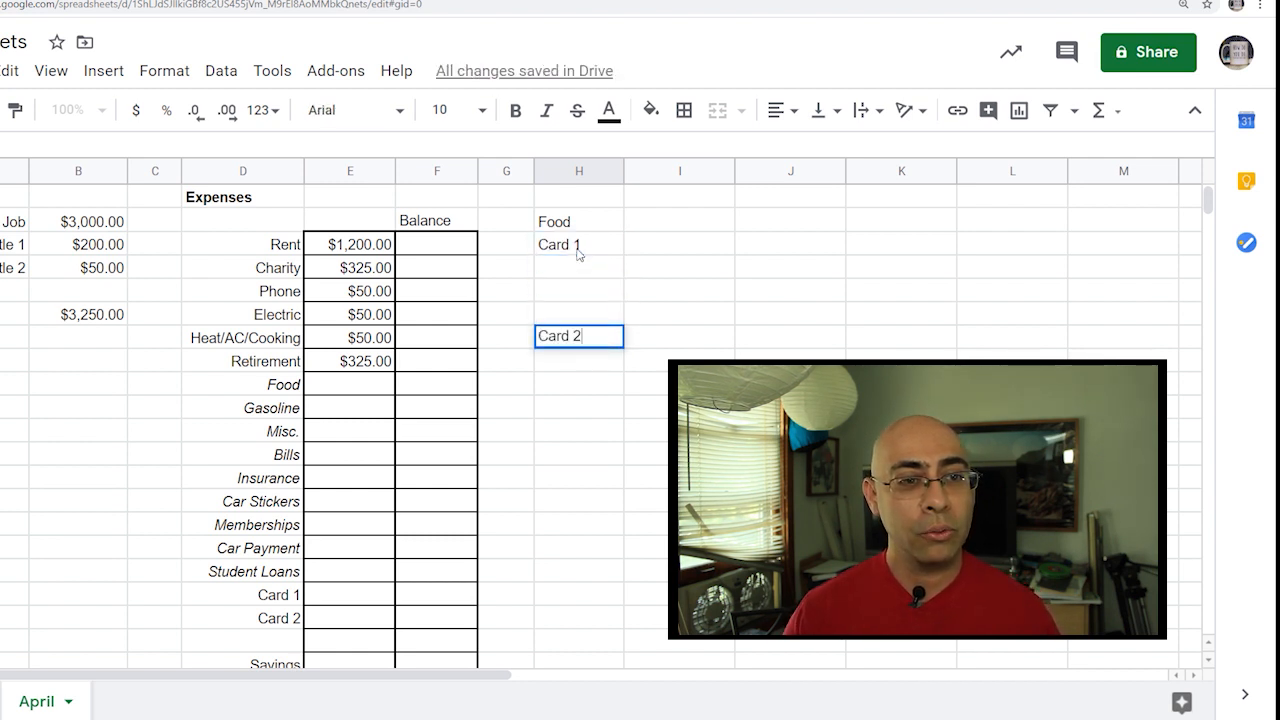
{"action": "key", "text": "Return"}
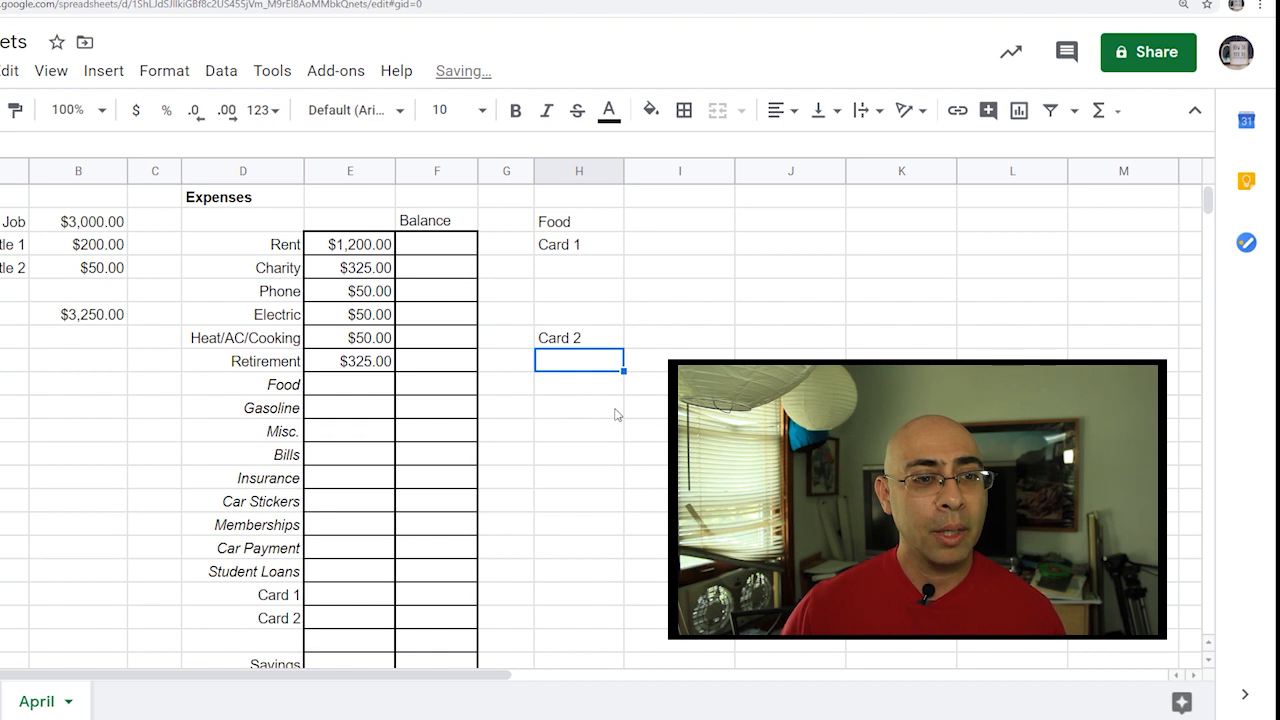
Enter the label Cash in H11.
{"action": "left_click", "coordinate": [584, 455]}
{"action": "left_click", "coordinate": [607, 439]}
{"action": "type", "text": "Cas"}
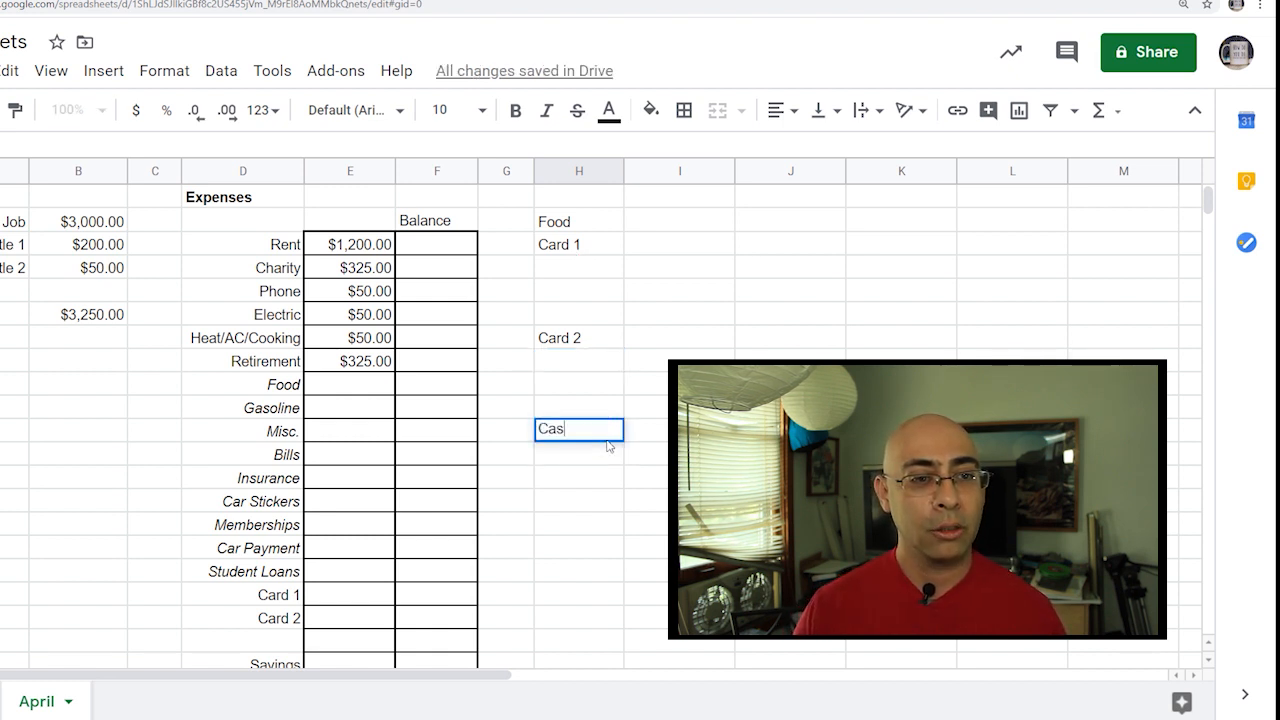
{"action": "type", "text": "h"}
{"action": "key", "text": "Return"}
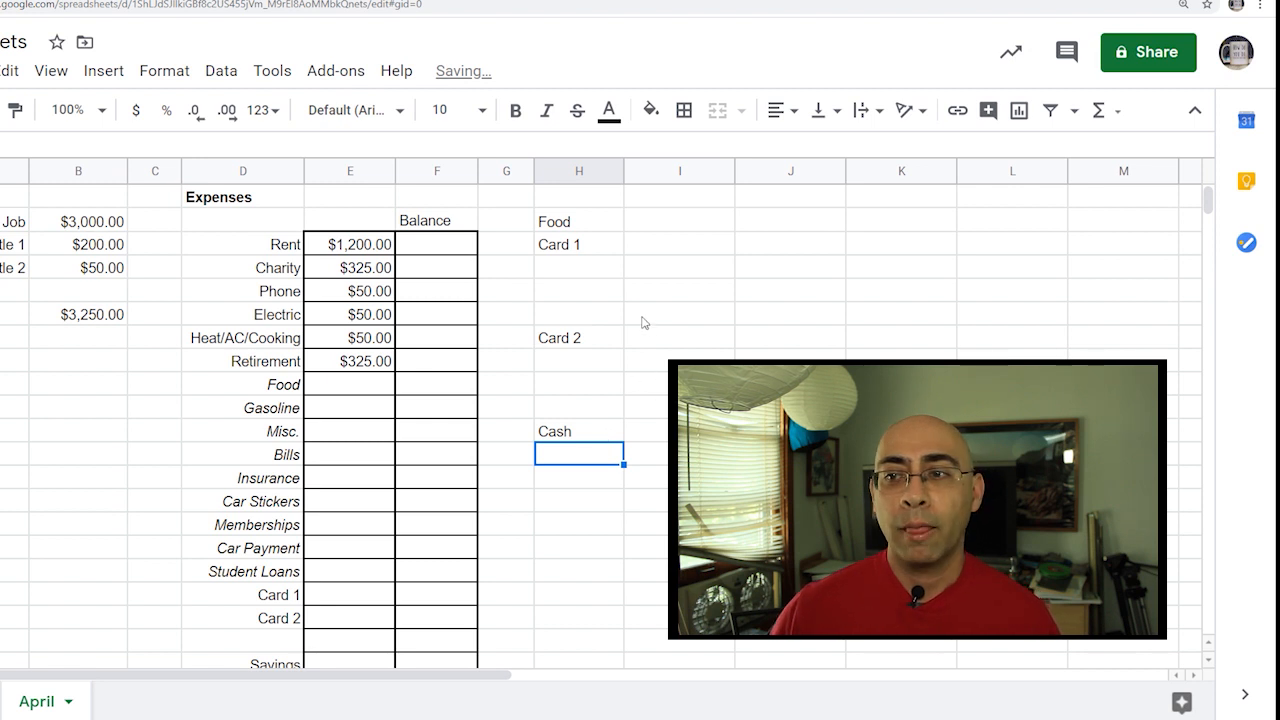
Enter the label Budget-> in H1 above the Food heading.
{"action": "left_click", "coordinate": [558, 226]}
{"action": "left_click", "coordinate": [668, 200]}
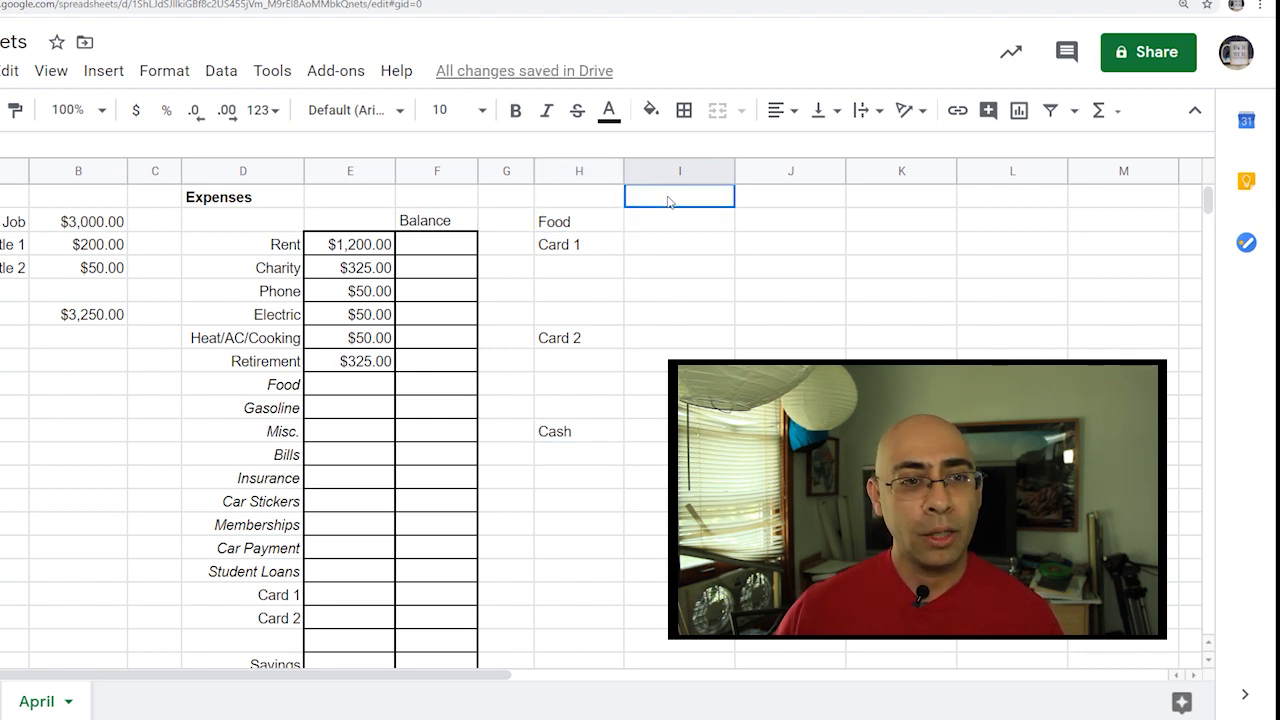
{"action": "left_click", "coordinate": [580, 199]}
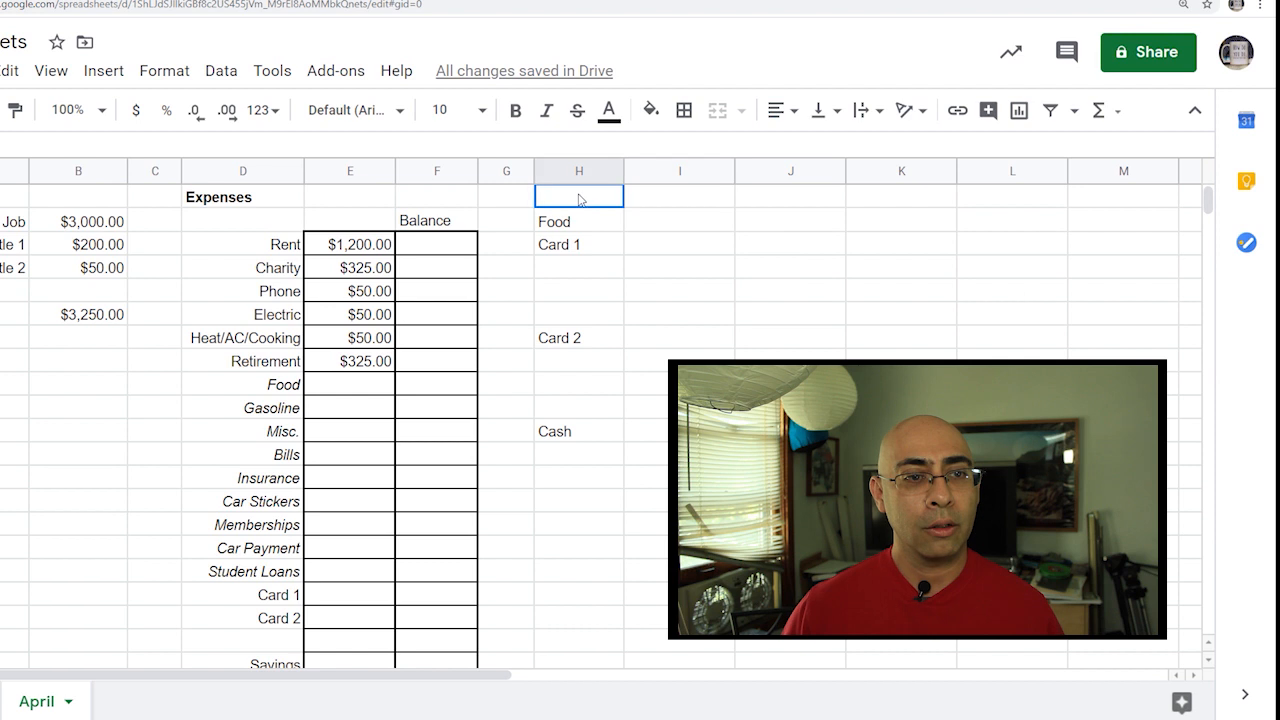
{"action": "type", "text": "Budget"}
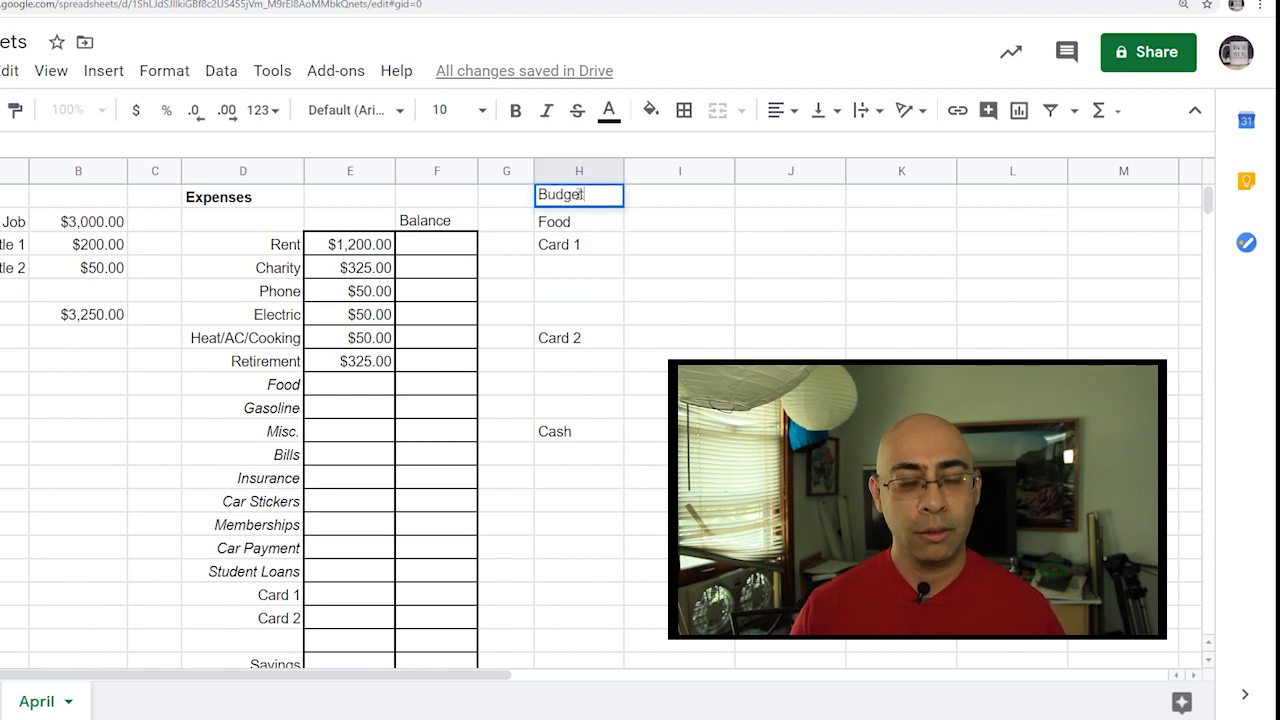
{"action": "type", "text": "->"}
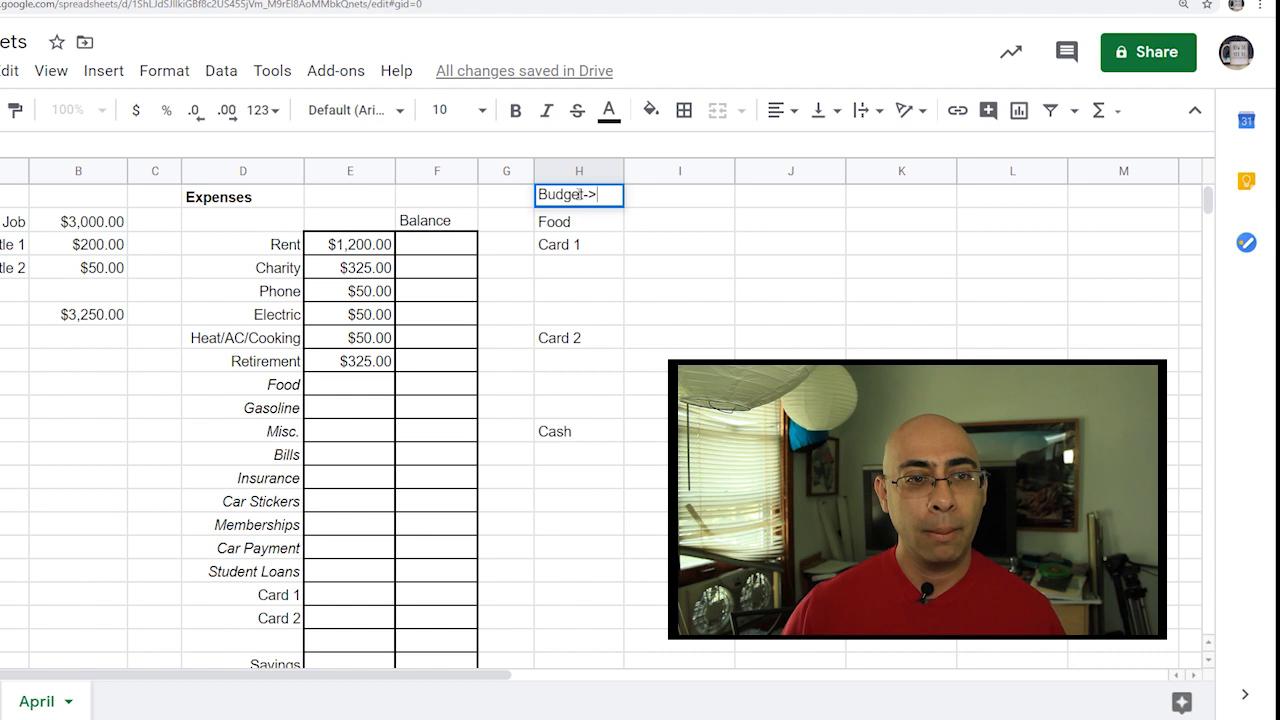
Enter 250 in I1 as the food budget amount.
{"action": "left_click", "coordinate": [684, 210]}
{"action": "left_click", "coordinate": [684, 204]}
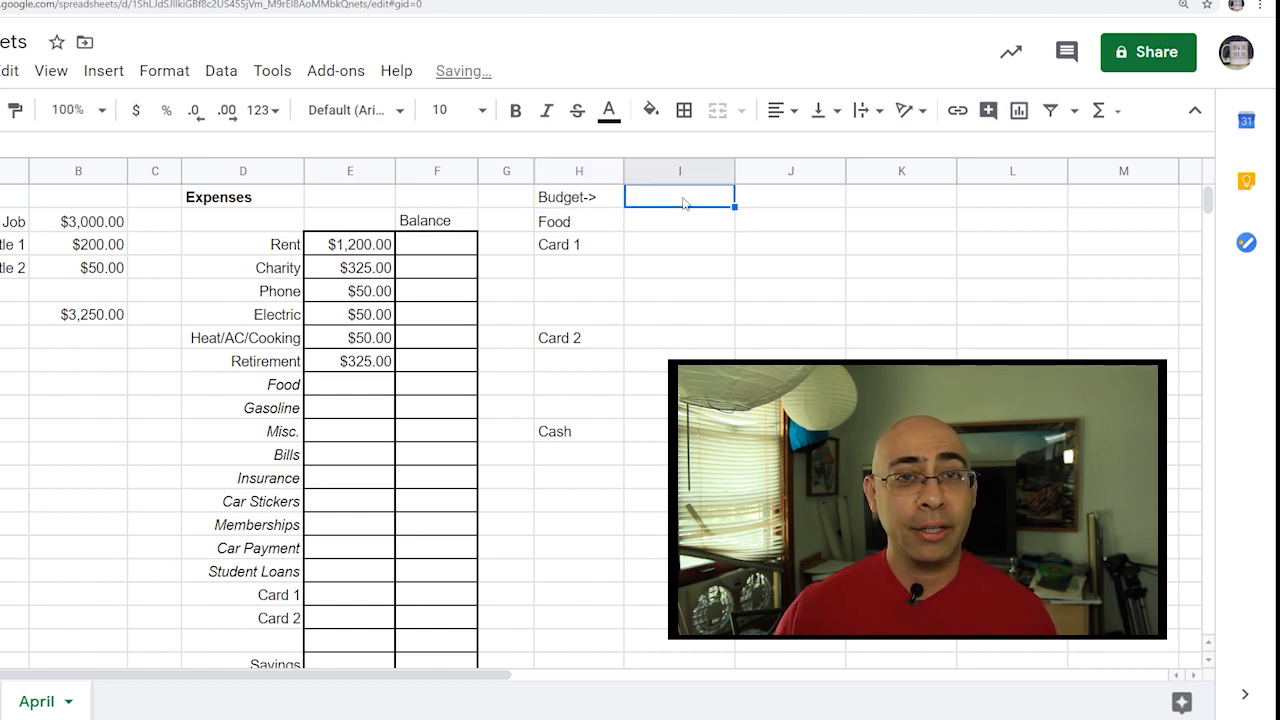
{"action": "type", "text": "250"}
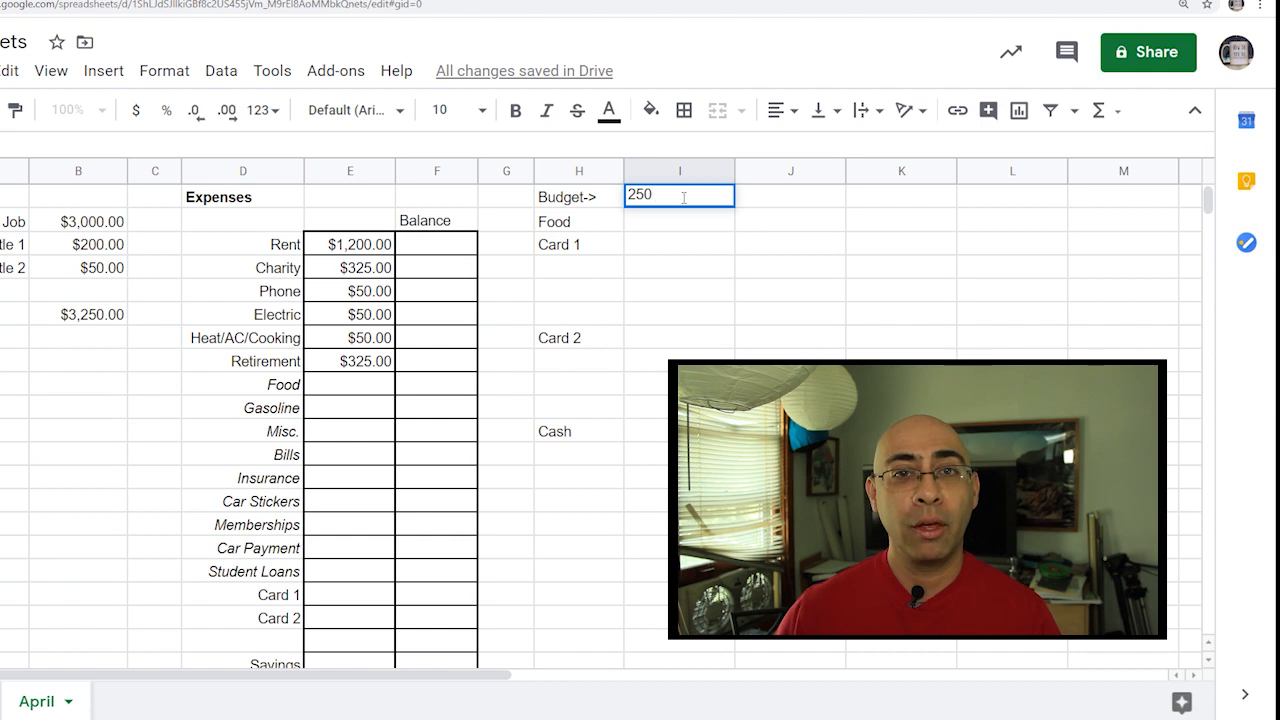
{"action": "key", "text": "Return"}
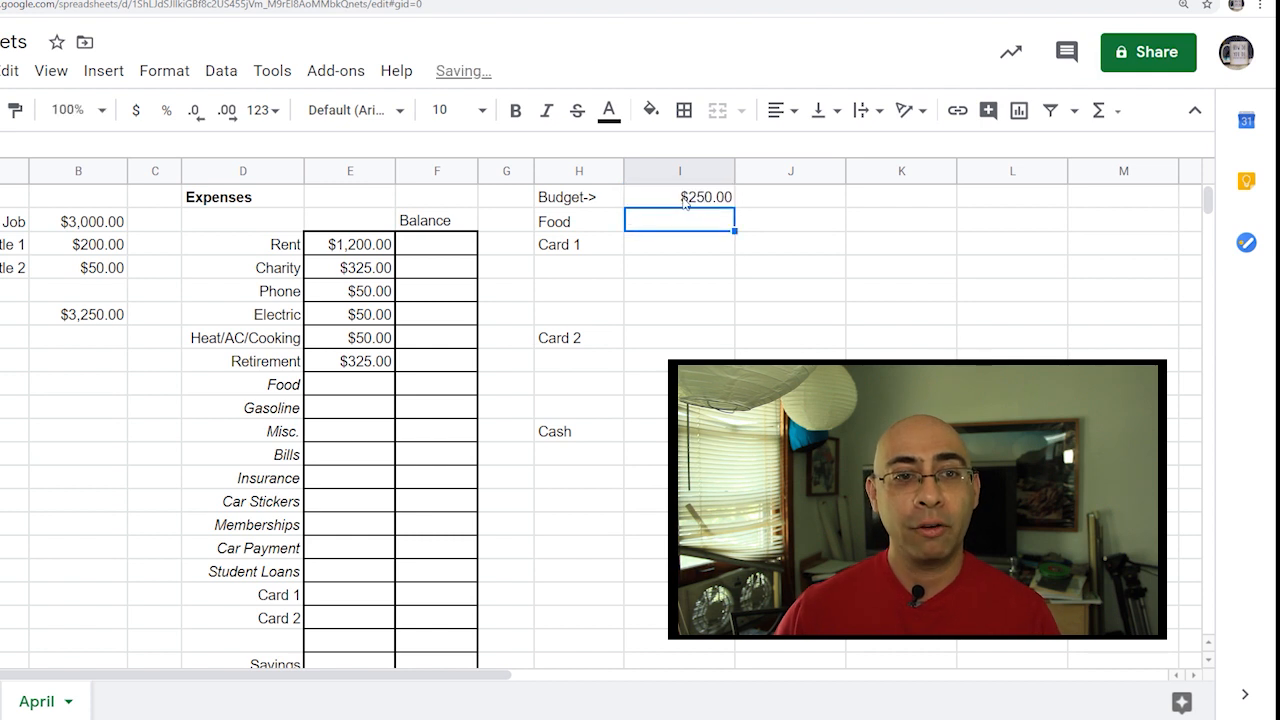
Apply thin borders around and between all cells of I3:J15 for the food spending entries.
{"action": "left_click", "coordinate": [657, 248]}
{"action": "left_click_drag", "start_coordinate": [657, 248], "coordinate": [809, 524]}
{"action": "left_click", "coordinate": [684, 110]}
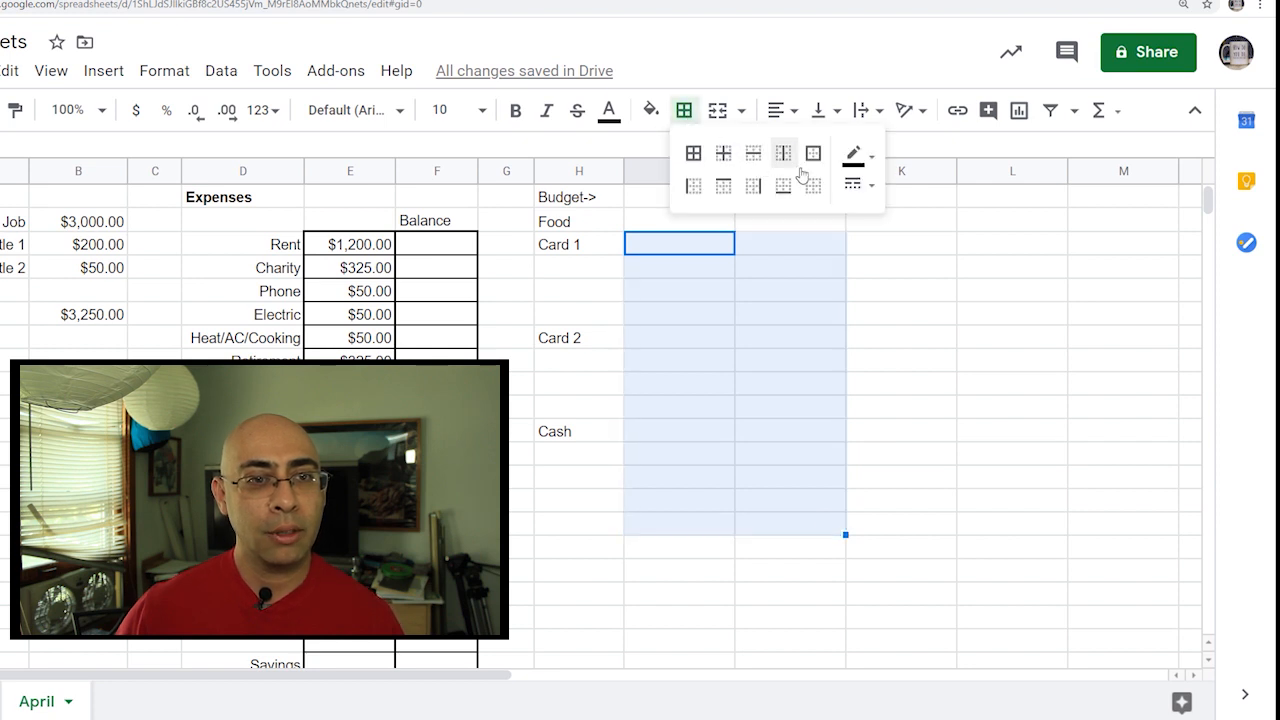
{"action": "left_click", "coordinate": [693, 153]}
{"action": "left_click", "coordinate": [858, 184]}
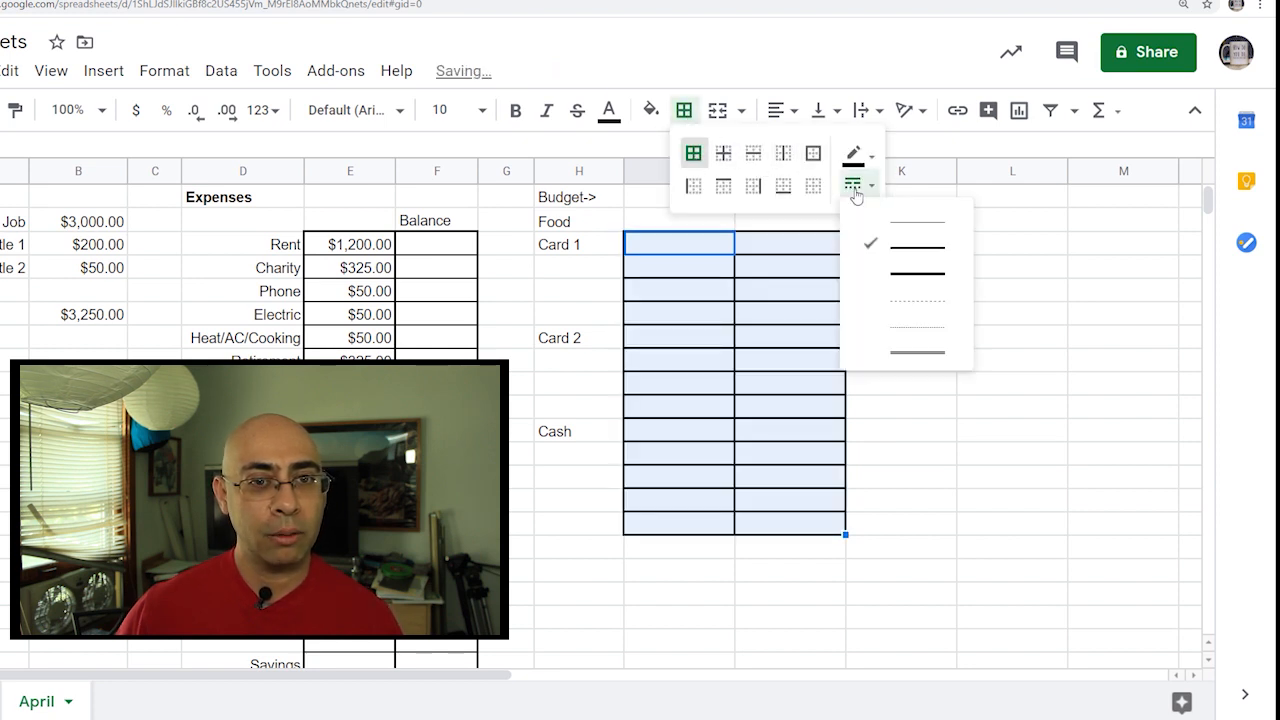
{"action": "left_click", "coordinate": [920, 223]}
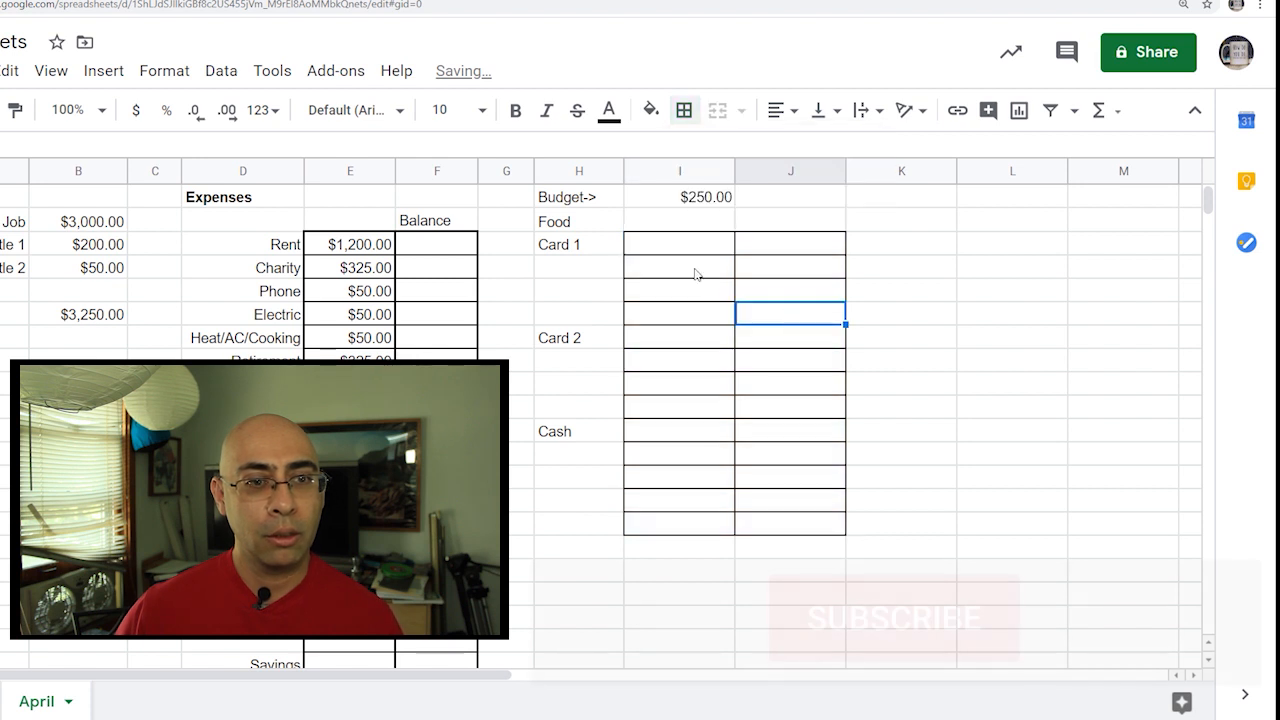
Give the food spending range I3:J15 a medium-thickness outer border.
{"action": "left_click_drag", "start_coordinate": [694, 274], "coordinate": [810, 525]}
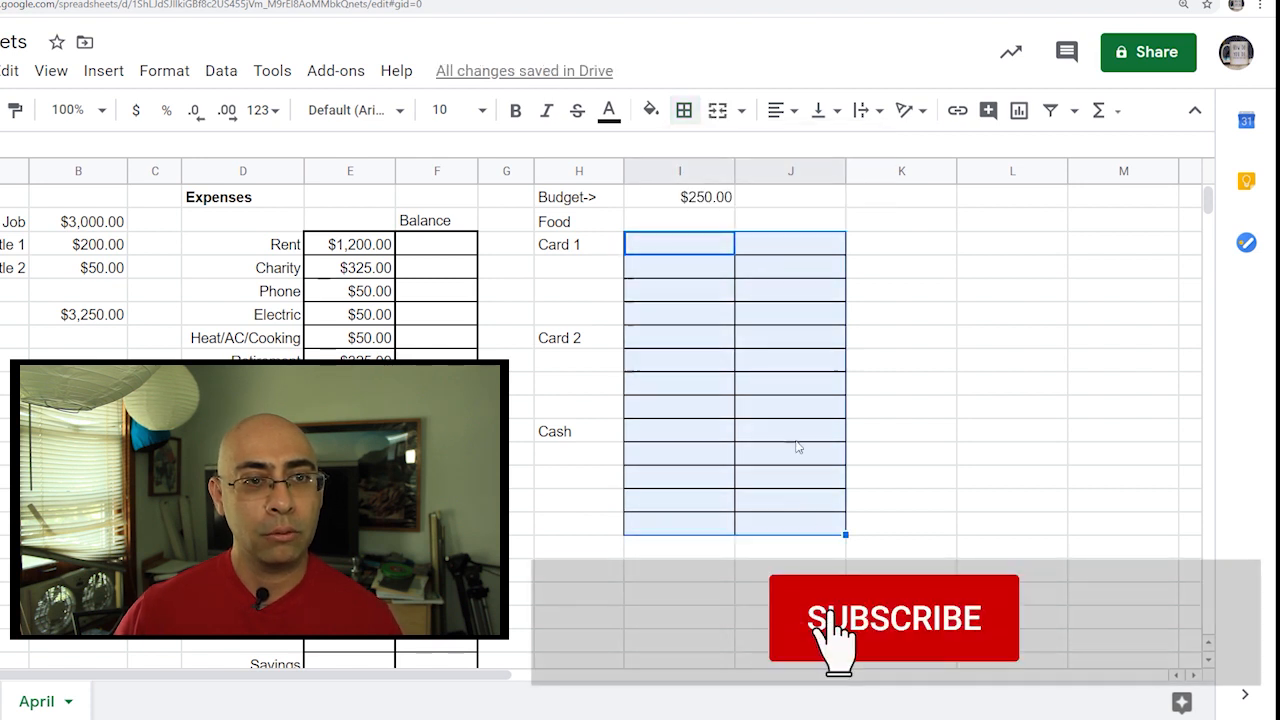
{"action": "left_click", "coordinate": [684, 110]}
{"action": "left_click", "coordinate": [813, 153]}
{"action": "left_click", "coordinate": [858, 184]}
{"action": "left_click", "coordinate": [901, 247]}
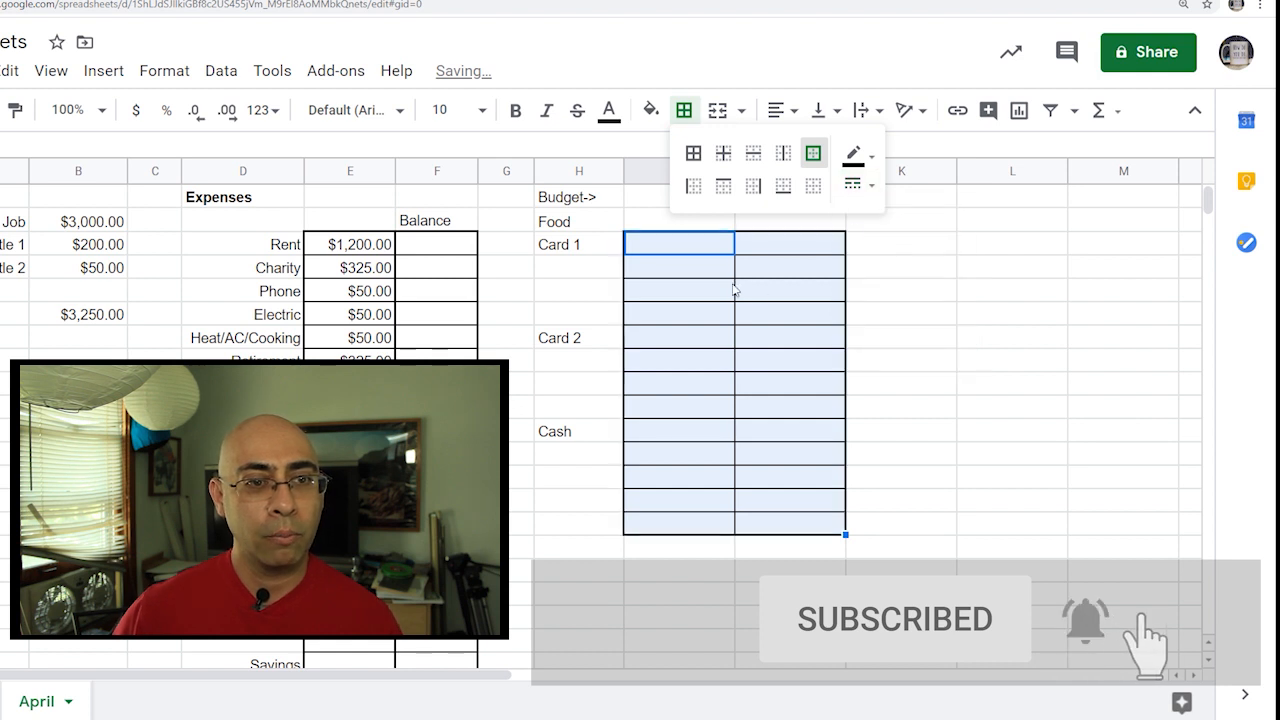
Enter the column headings Store in I2 and Spent in J2 above the bordered range.
{"action": "left_click", "coordinate": [669, 229]}
{"action": "type", "text": "Stor"}
{"action": "key", "text": "Tab"}
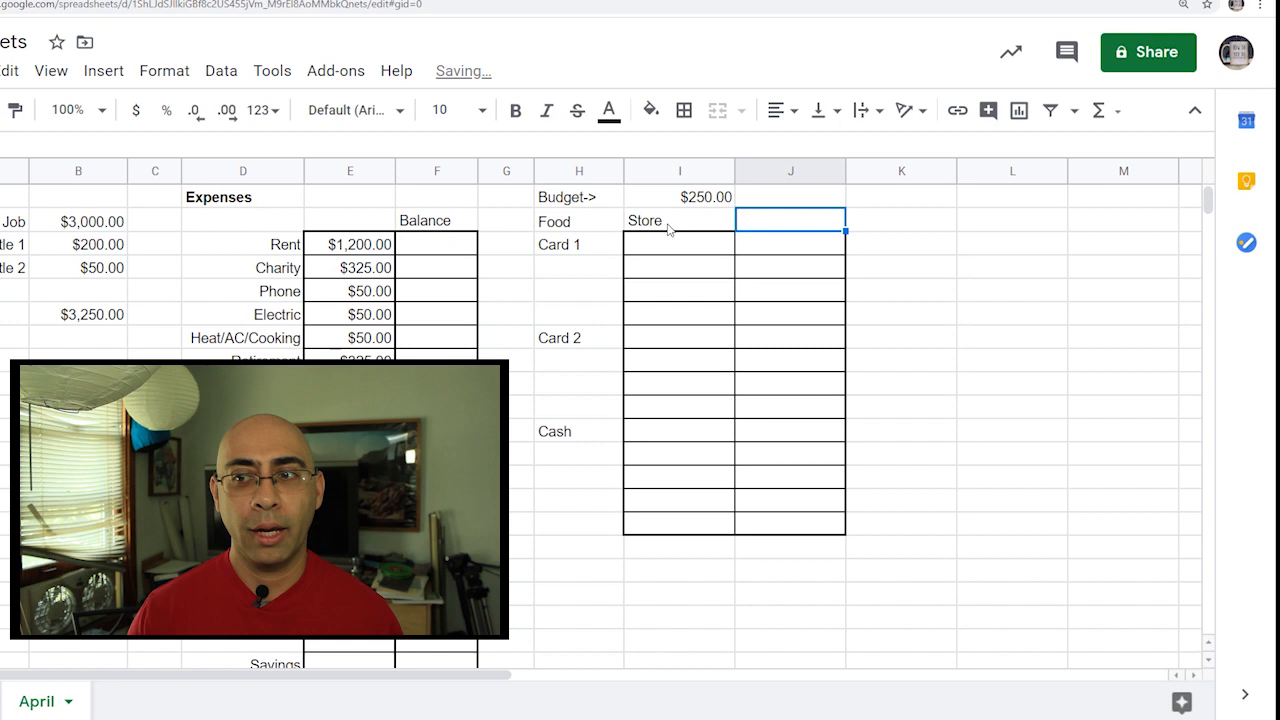
{"action": "type", "text": "S[en"}
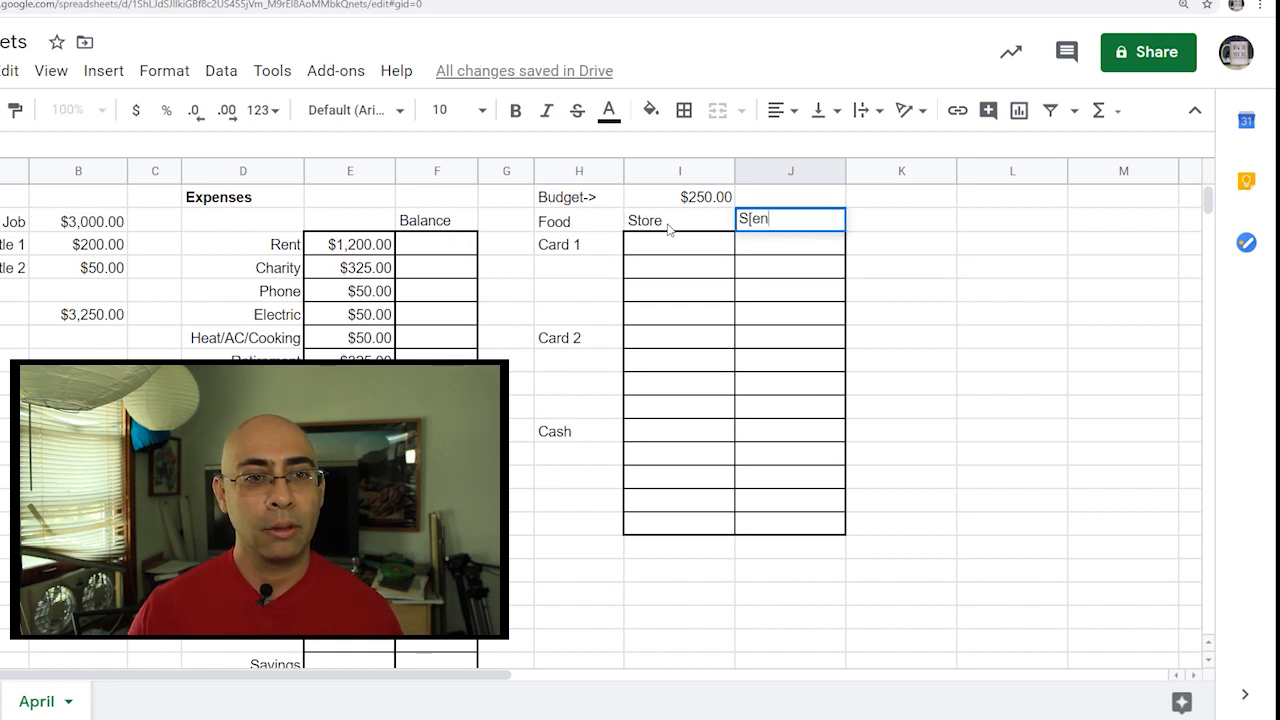
{"action": "type", "text": "pent"}
{"action": "key", "text": "Return"}
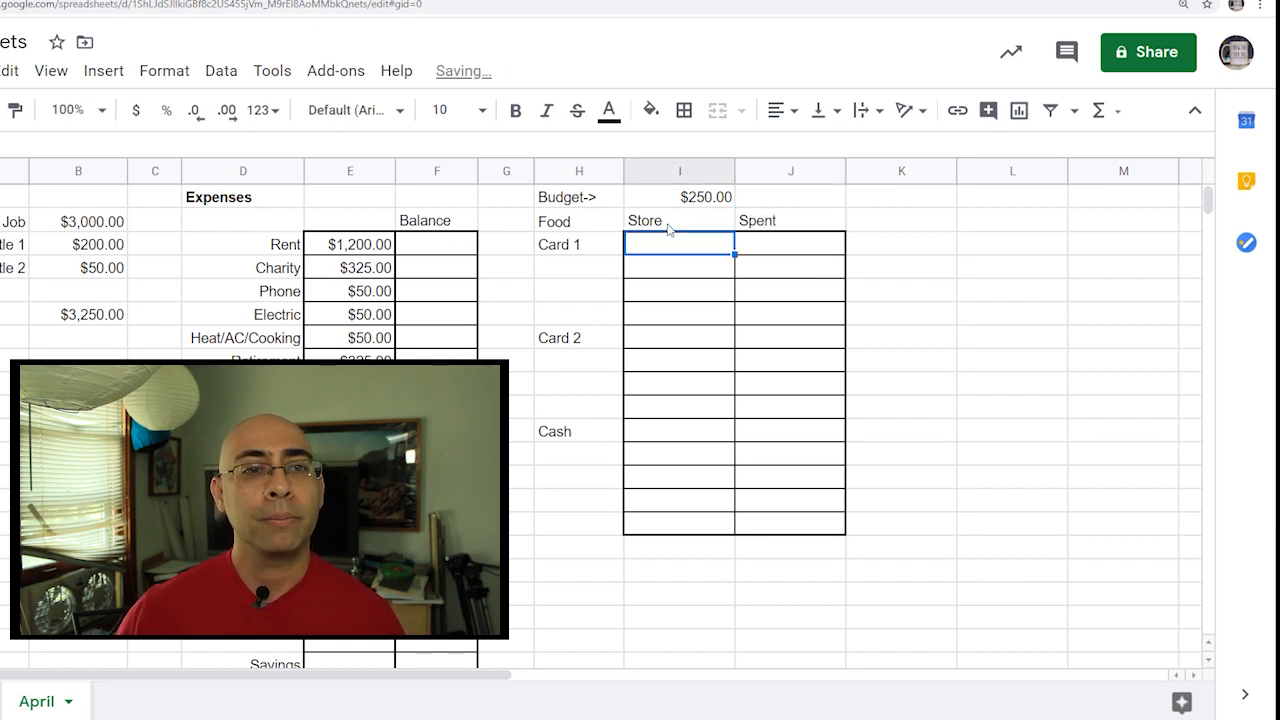
Center and bold the Store and Spent headings in I2:J2, and bold the Food heading in H2.
{"action": "left_click", "coordinate": [668, 228]}
{"action": "left_click_drag", "start_coordinate": [672, 230], "coordinate": [760, 226]}
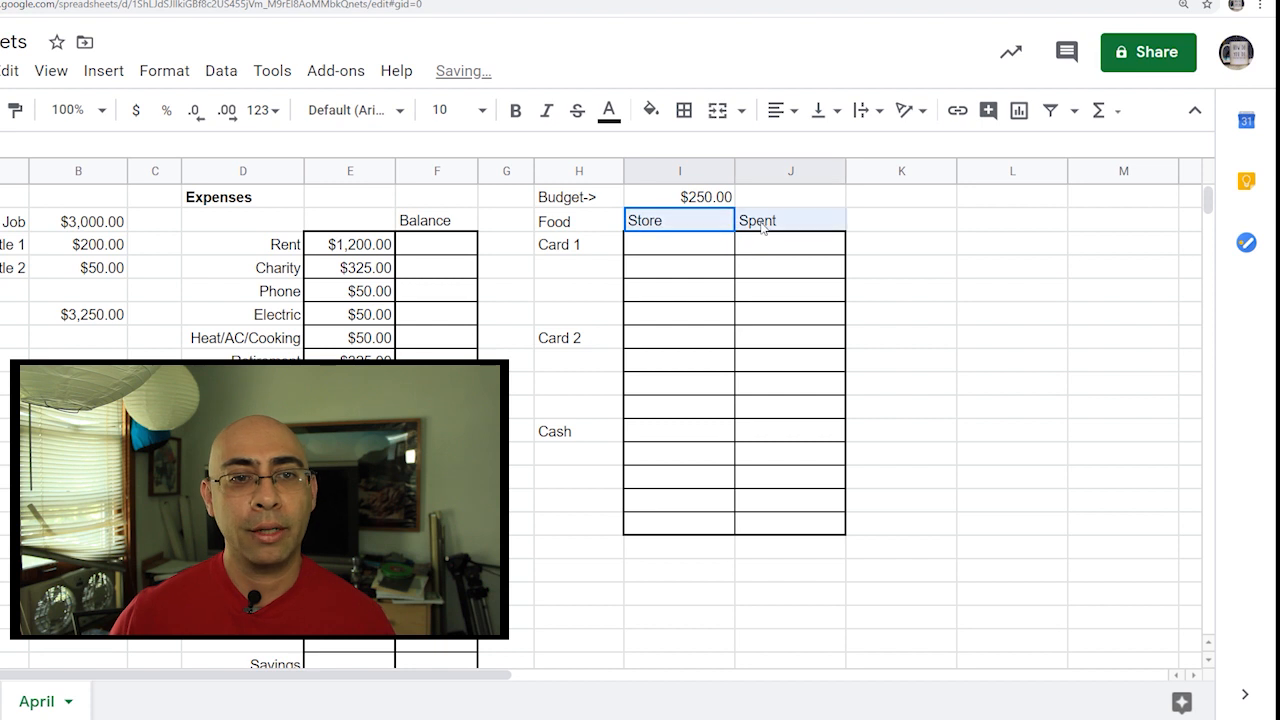
{"action": "left_click", "coordinate": [776, 110]}
{"action": "left_click", "coordinate": [804, 146]}
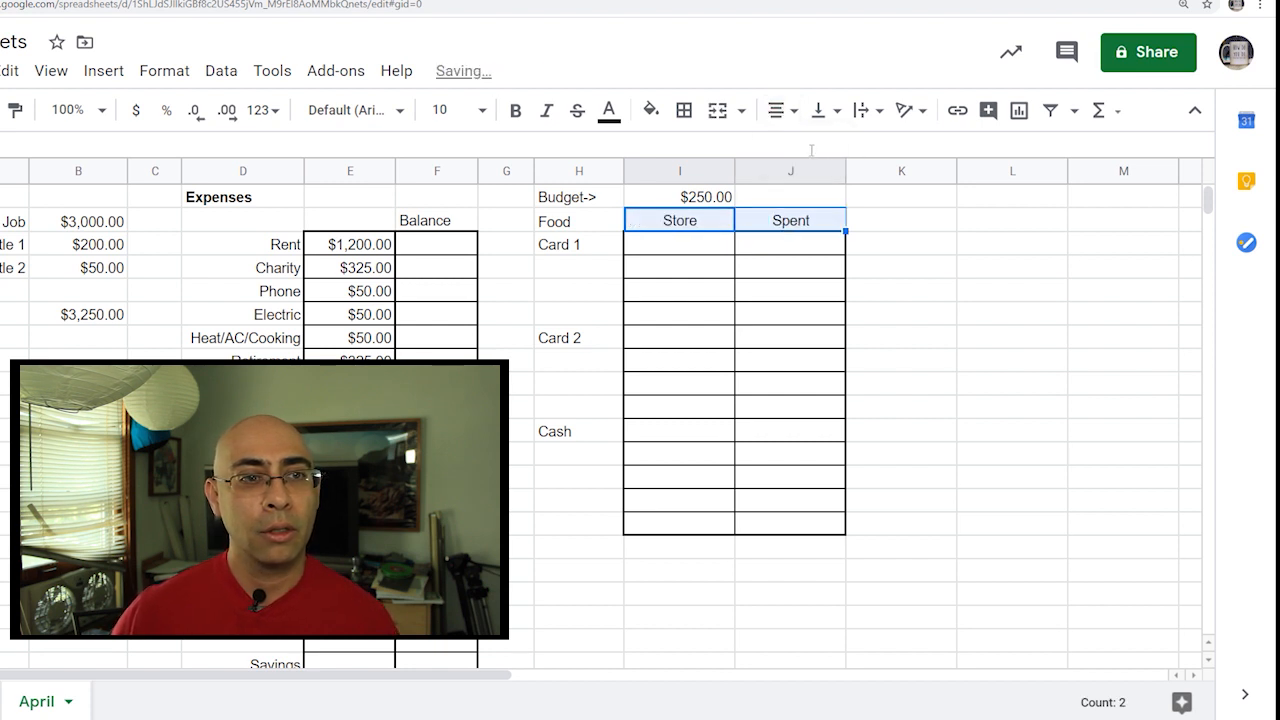
{"action": "left_click", "coordinate": [516, 110]}
{"action": "left_click", "coordinate": [785, 315]}
{"action": "left_click", "coordinate": [589, 224]}
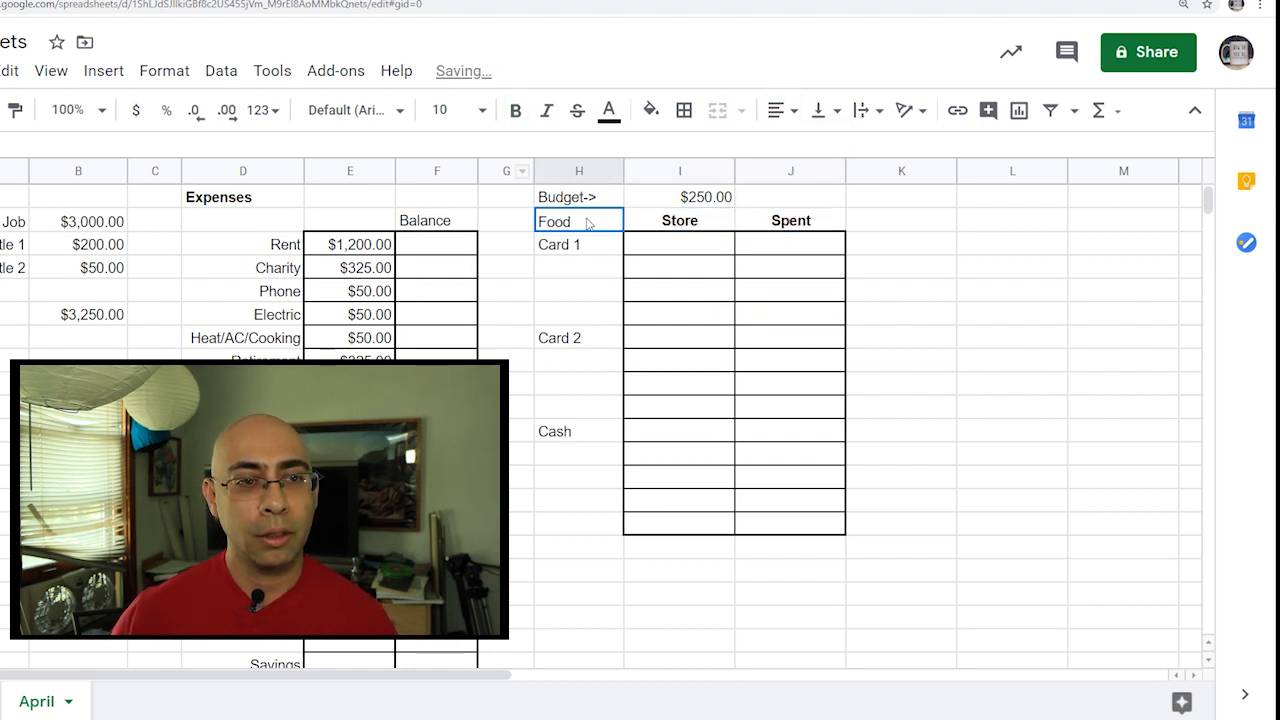
{"action": "left_click", "coordinate": [516, 110]}
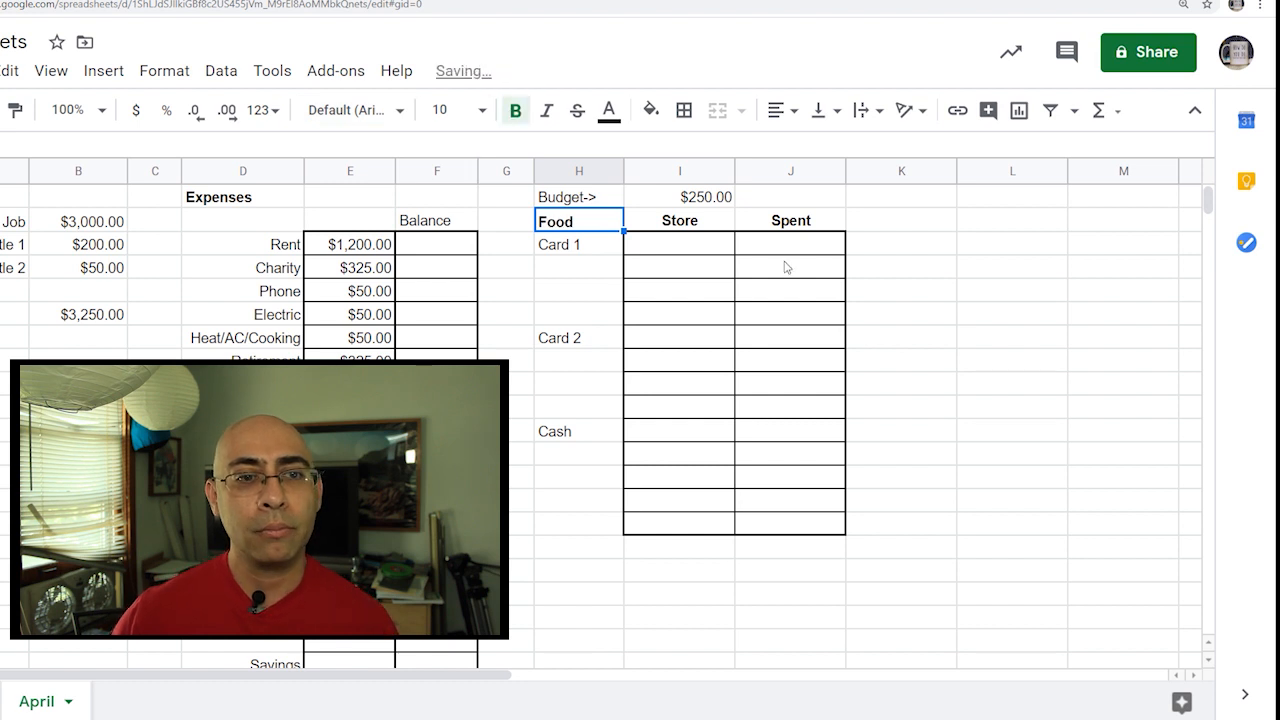
Record a Card 1 food purchase with Jewel(4/1) in I3 and 30 in J3.
{"action": "left_click", "coordinate": [695, 258]}
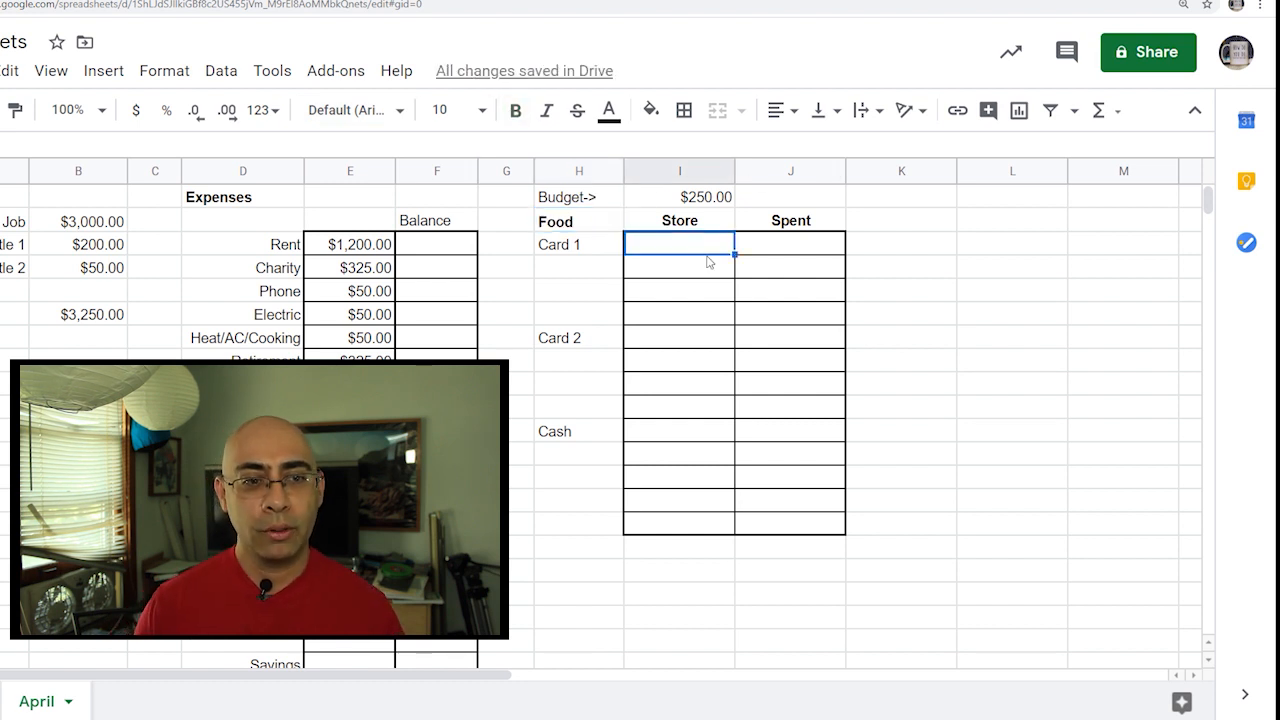
{"action": "type", "text": "Jewel(4/"}
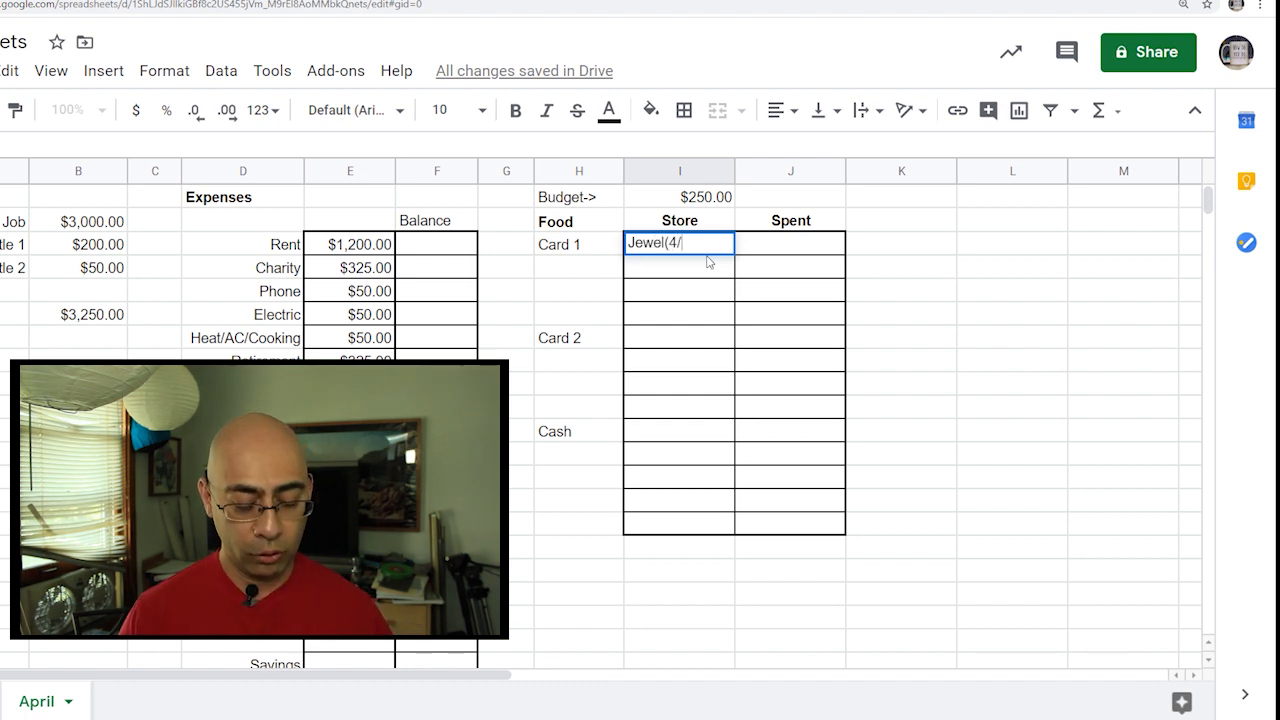
{"action": "type", "text": "1)"}
{"action": "key", "text": "Tab"}
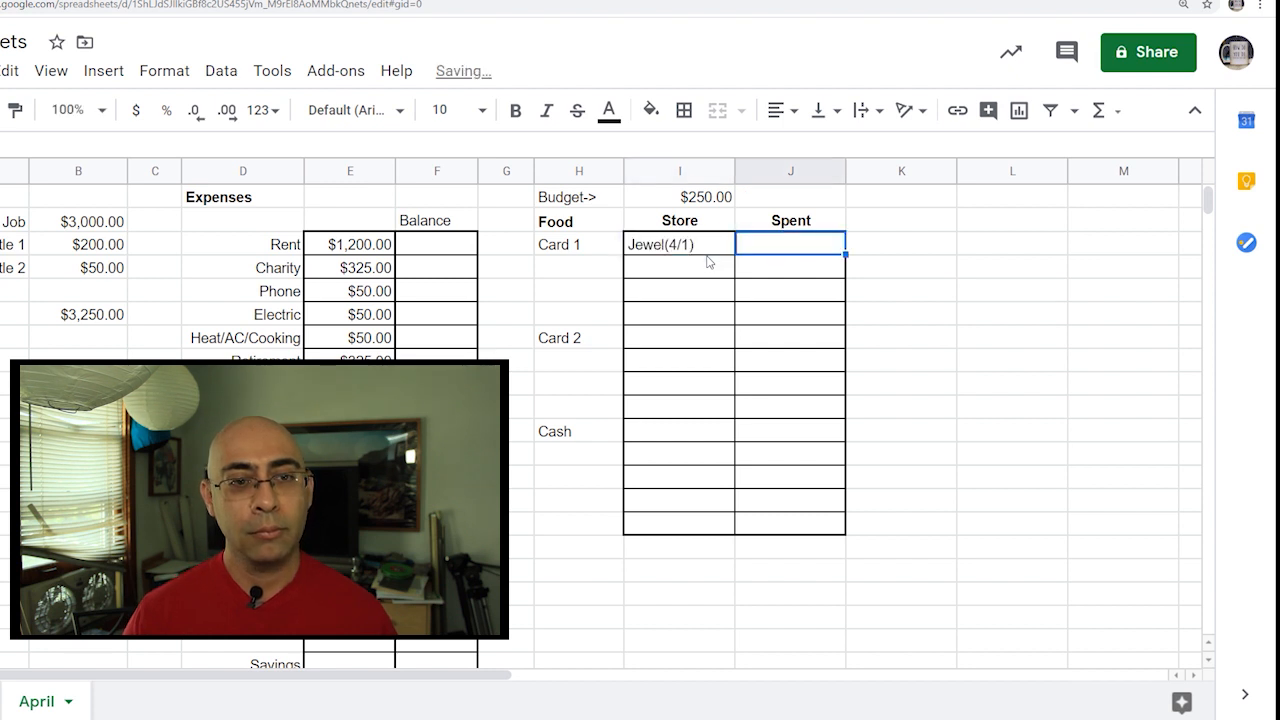
{"action": "type", "text": "30"}
{"action": "key", "text": "Return"}
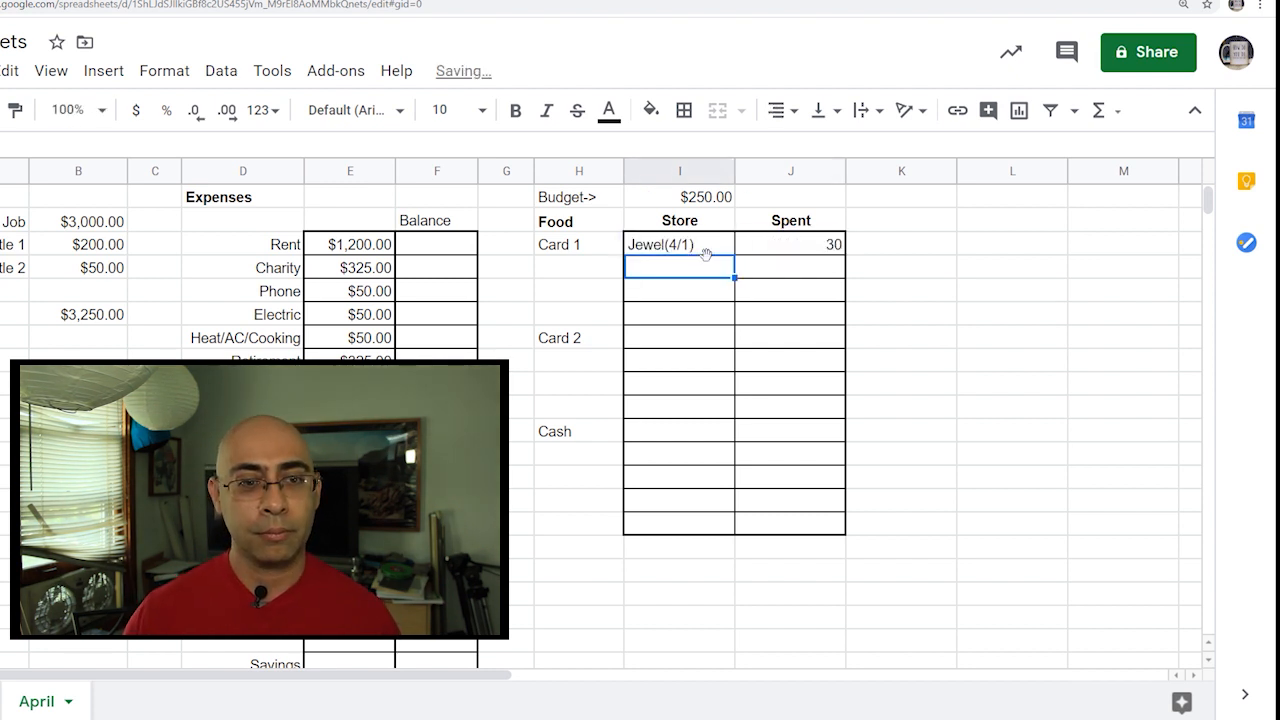
Format the Spent cells J3:J15 as currency.
{"action": "left_click", "coordinate": [808, 247]}
{"action": "left_click_drag", "start_coordinate": [808, 247], "coordinate": [829, 525]}
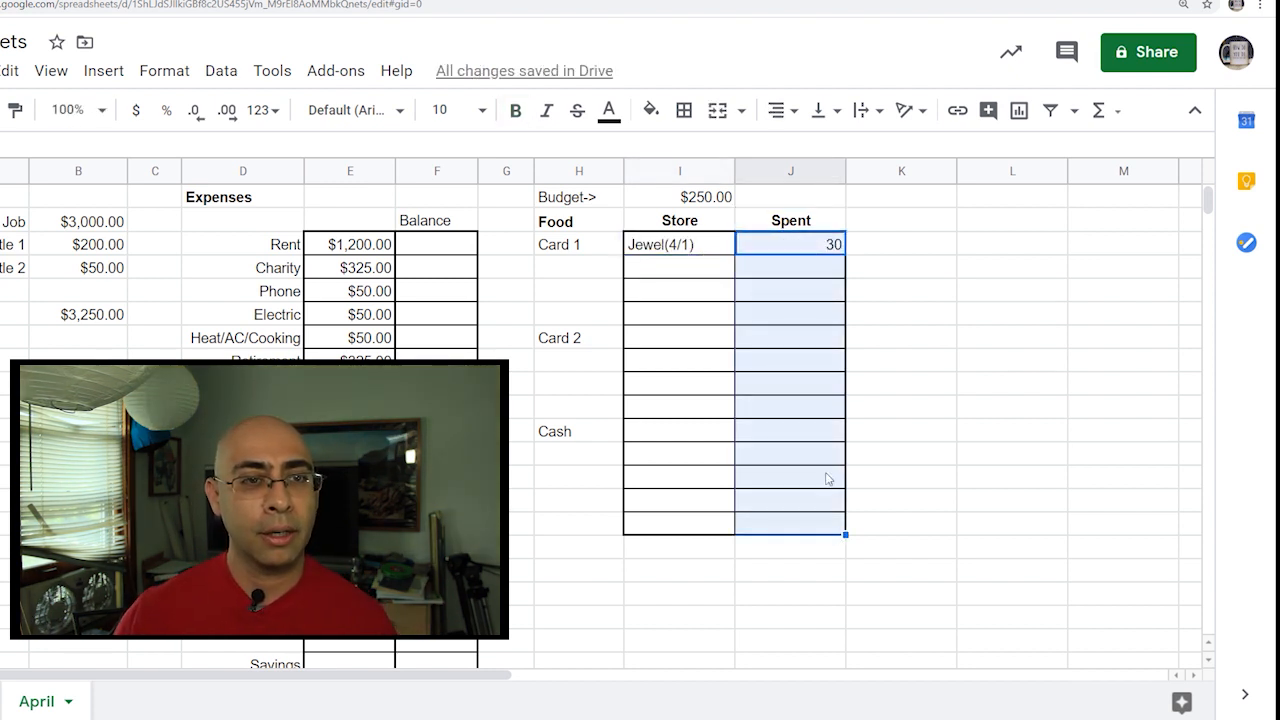
{"action": "left_click", "coordinate": [135, 110]}
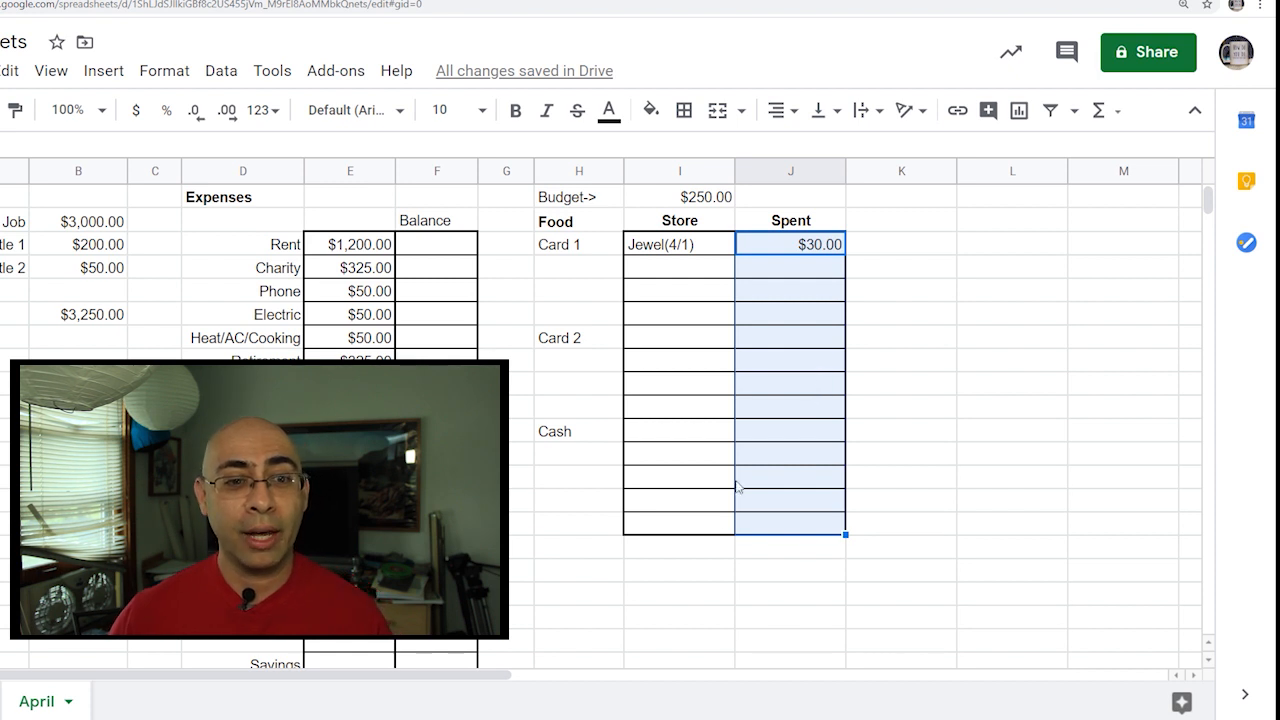
Enter the label Balance in I17 below the food spending table.
{"action": "left_click", "coordinate": [696, 569]}
{"action": "type", "text": "Balance"}
{"action": "key", "text": "Tab"}
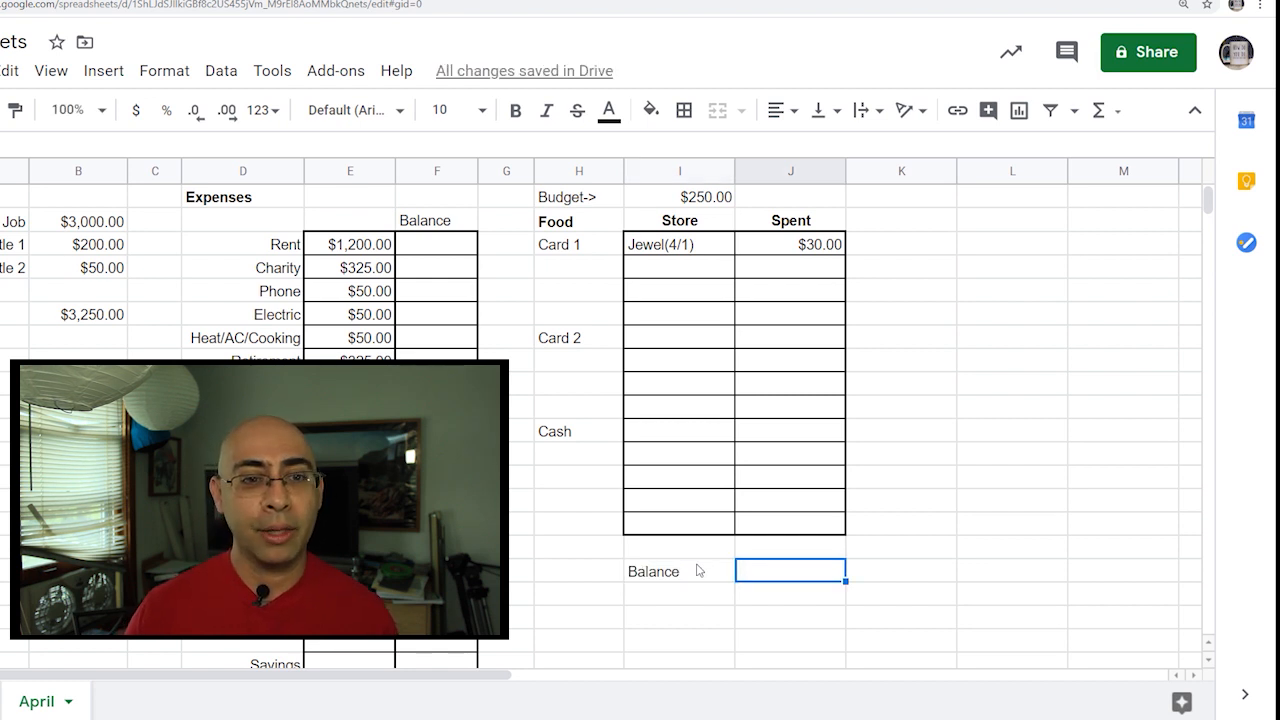
Calculate the remaining food budget in J17 with the formula =I1-sum(J3:J15).
{"action": "type", "text": "="}
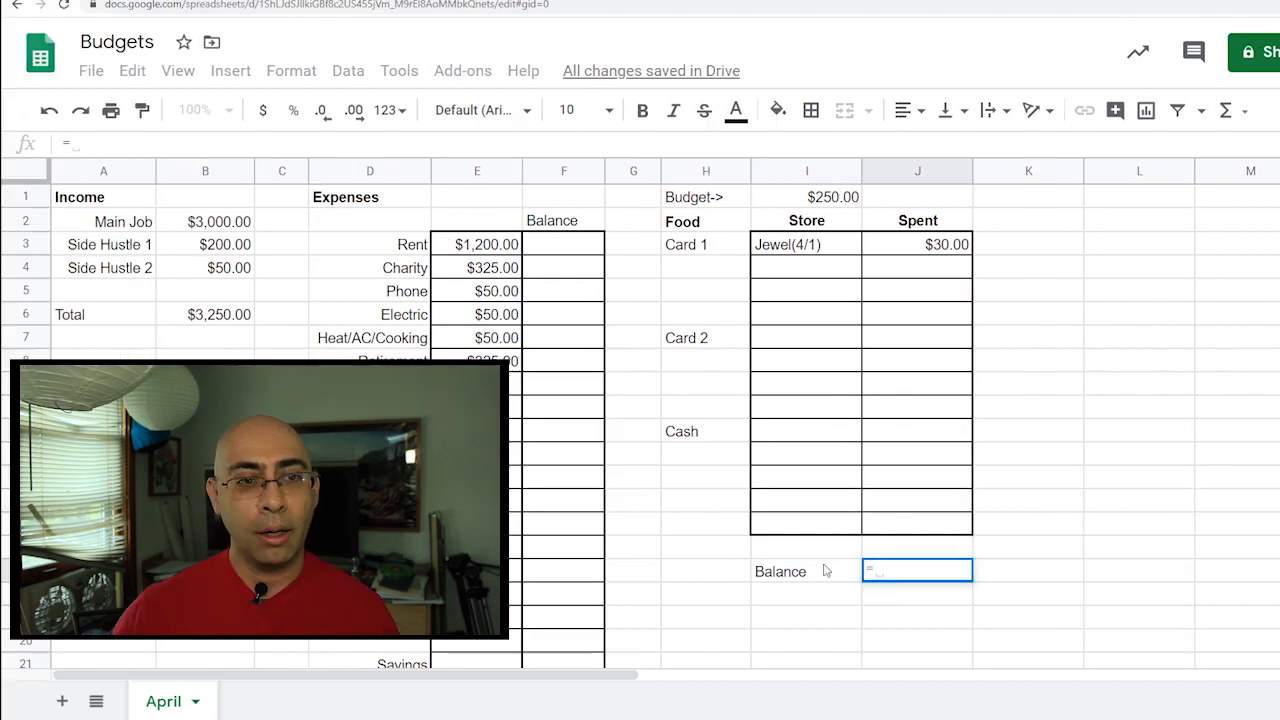
{"action": "left_click", "coordinate": [831, 200]}
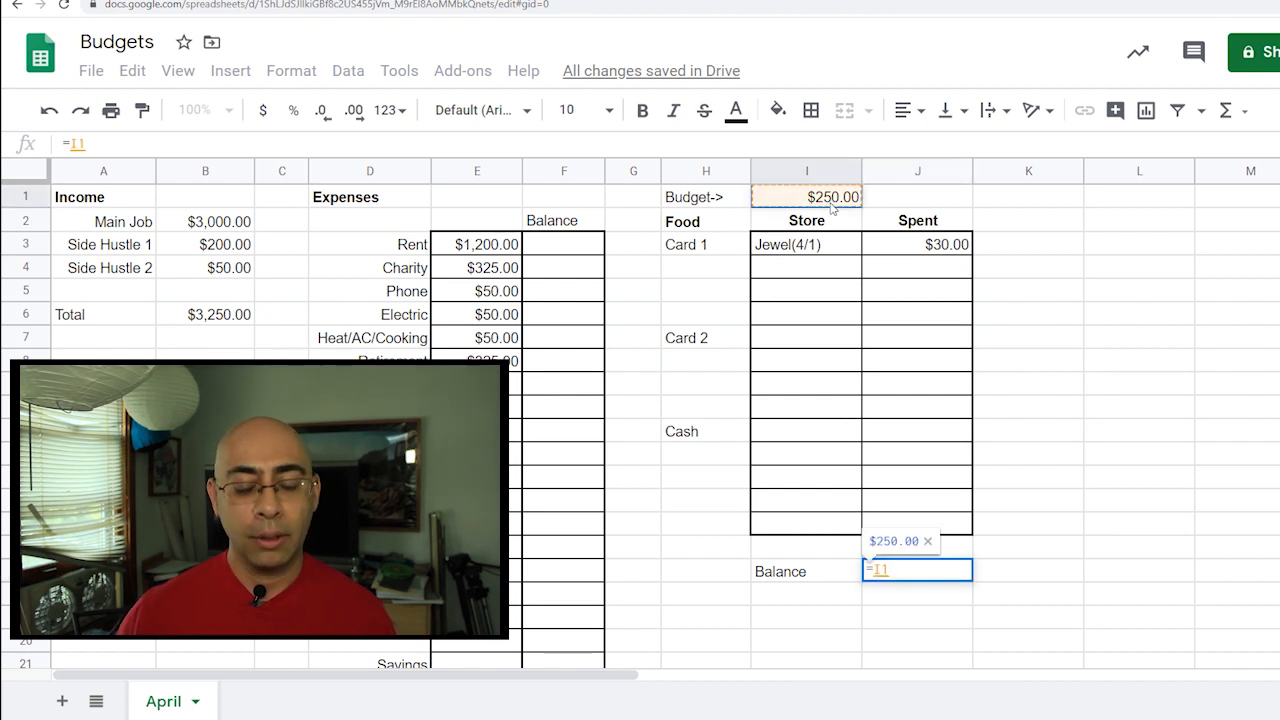
{"action": "type", "text": "-"}
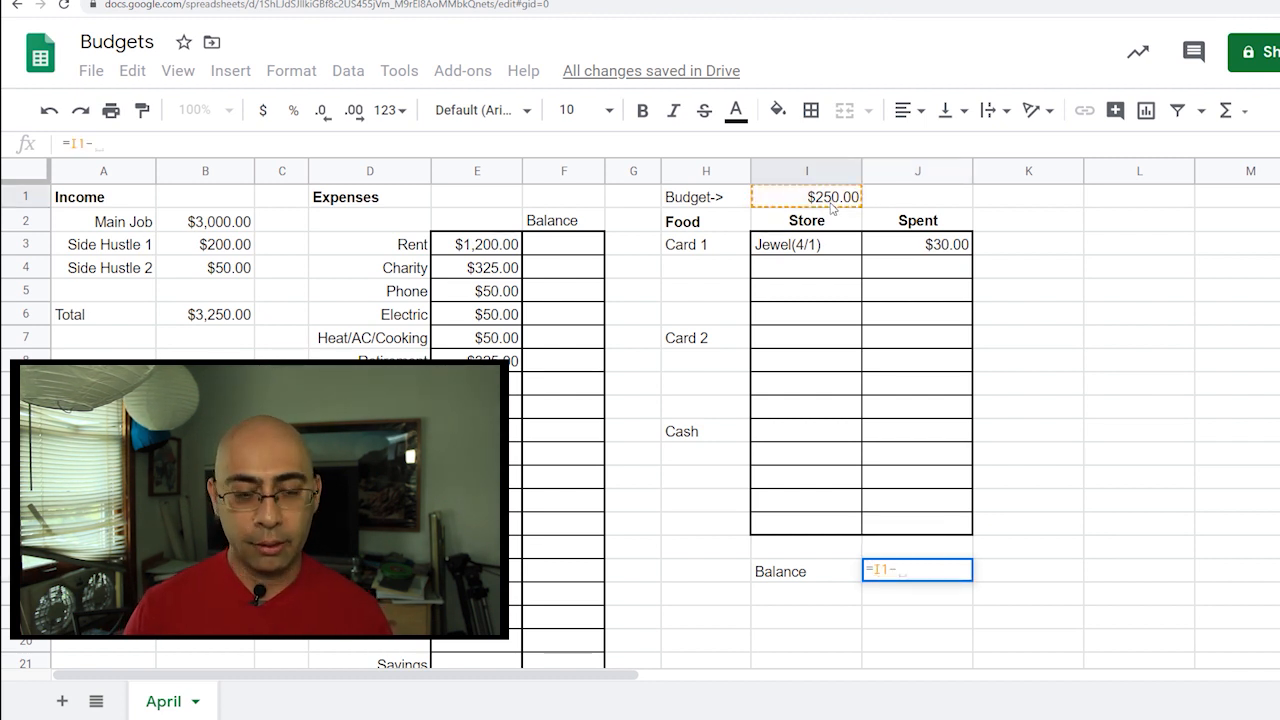
{"action": "type", "text": "sum("}
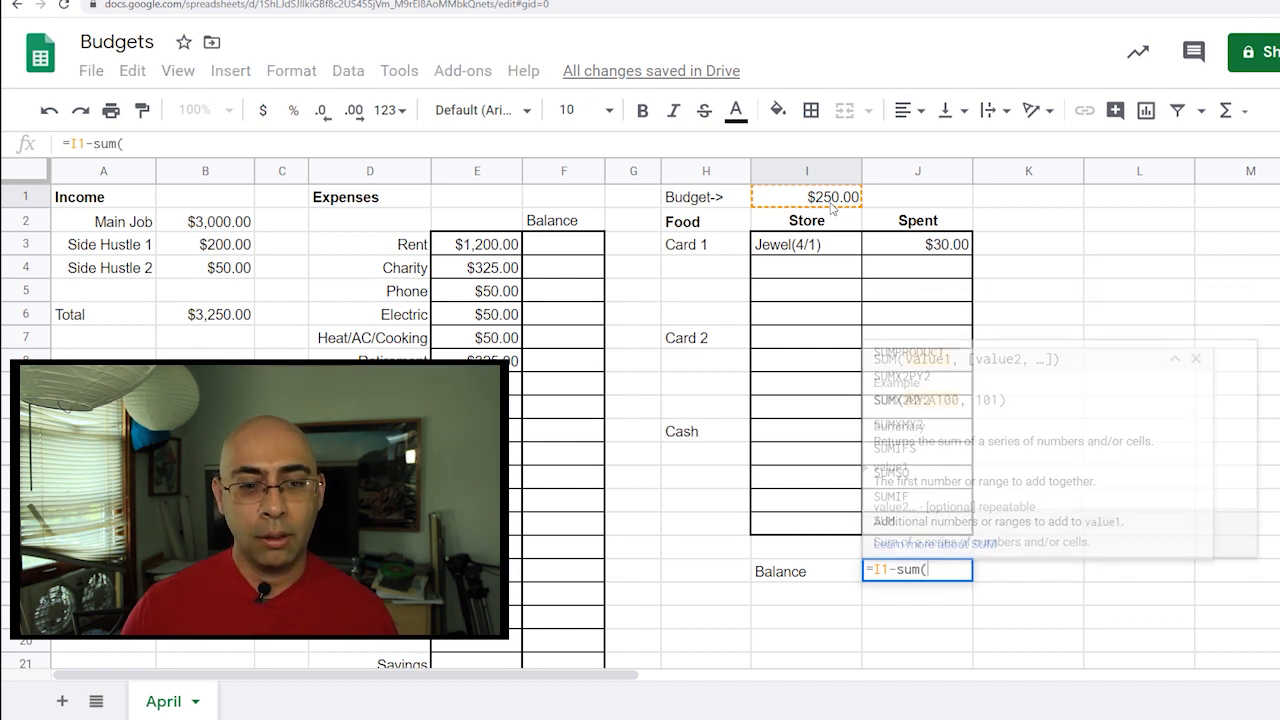
{"action": "left_click_drag", "start_coordinate": [946, 257], "coordinate": [932, 523]}
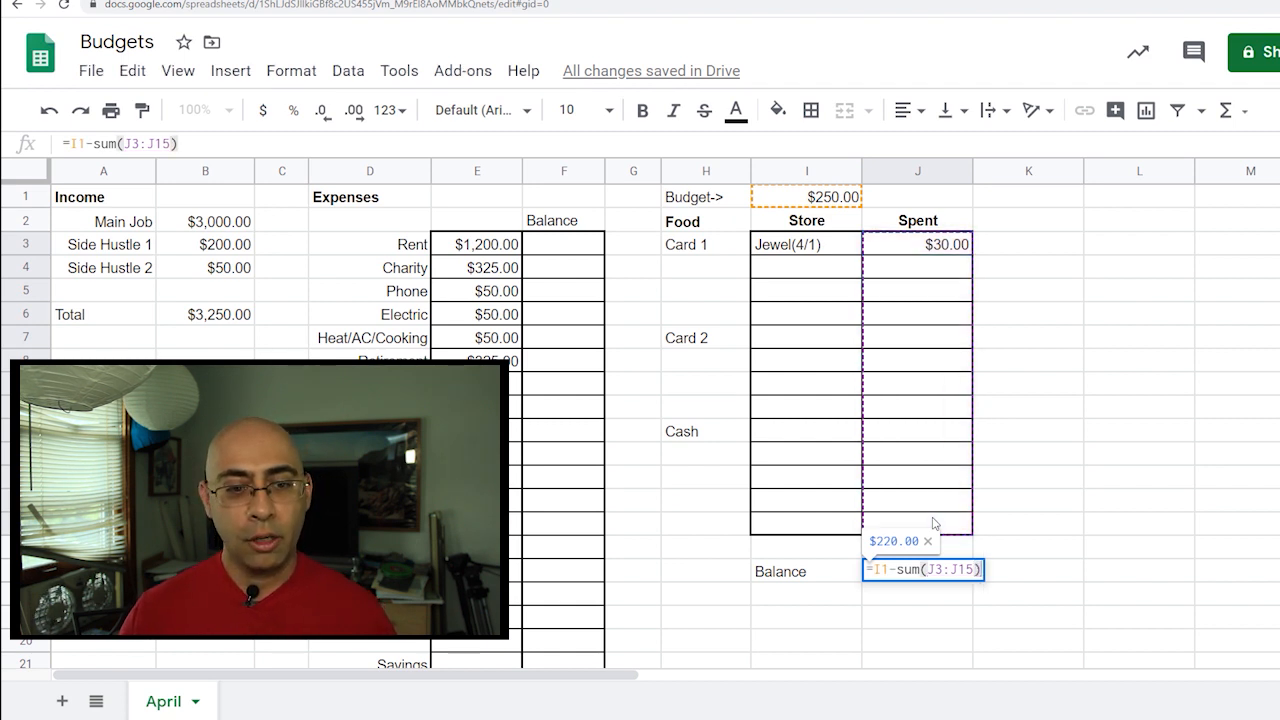
{"action": "key", "text": "Return"}
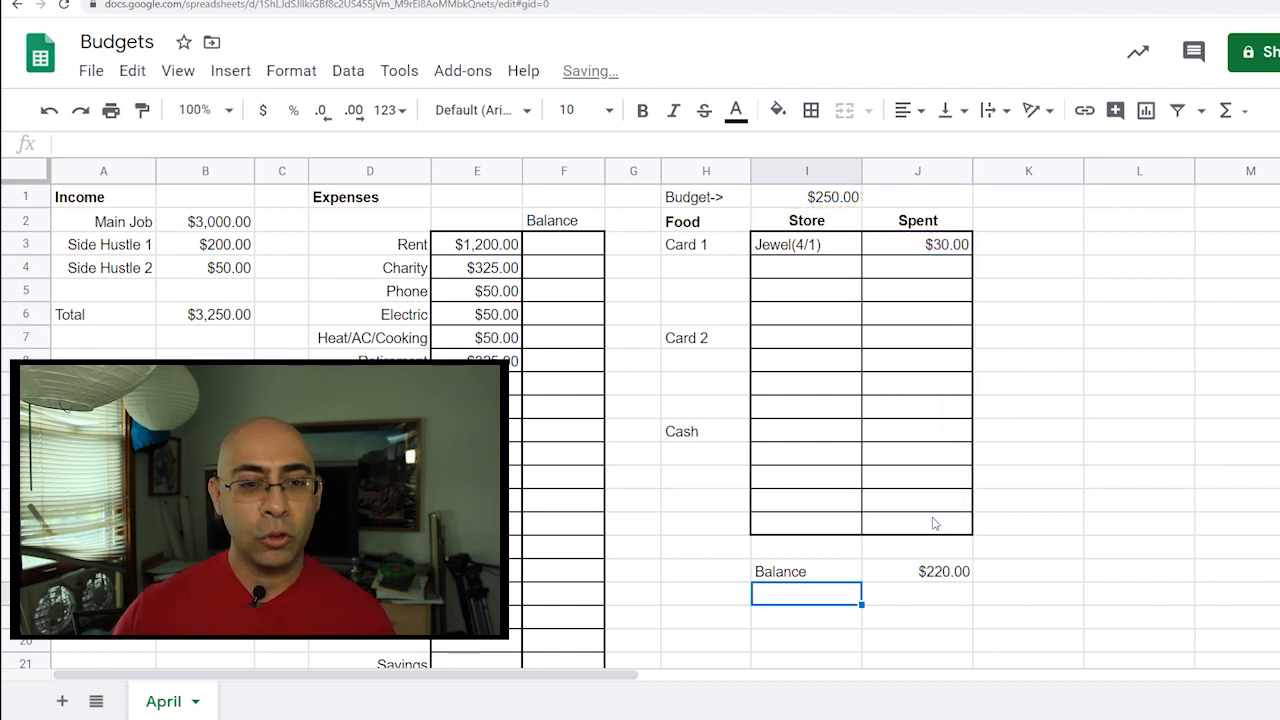
Enter a second spent amount of 20 in J4 to test the Balance formula.
{"action": "left_click", "coordinate": [925, 270]}
{"action": "type", "text": "20"}
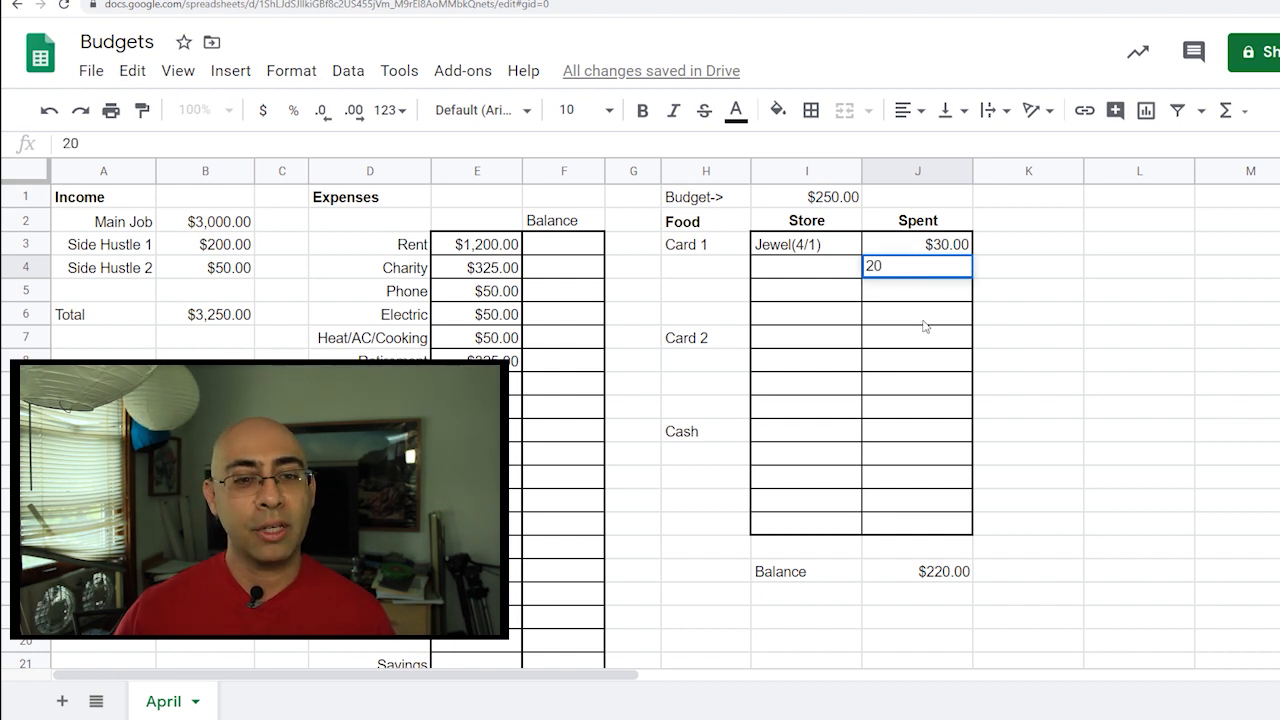
{"action": "key", "text": "Return"}
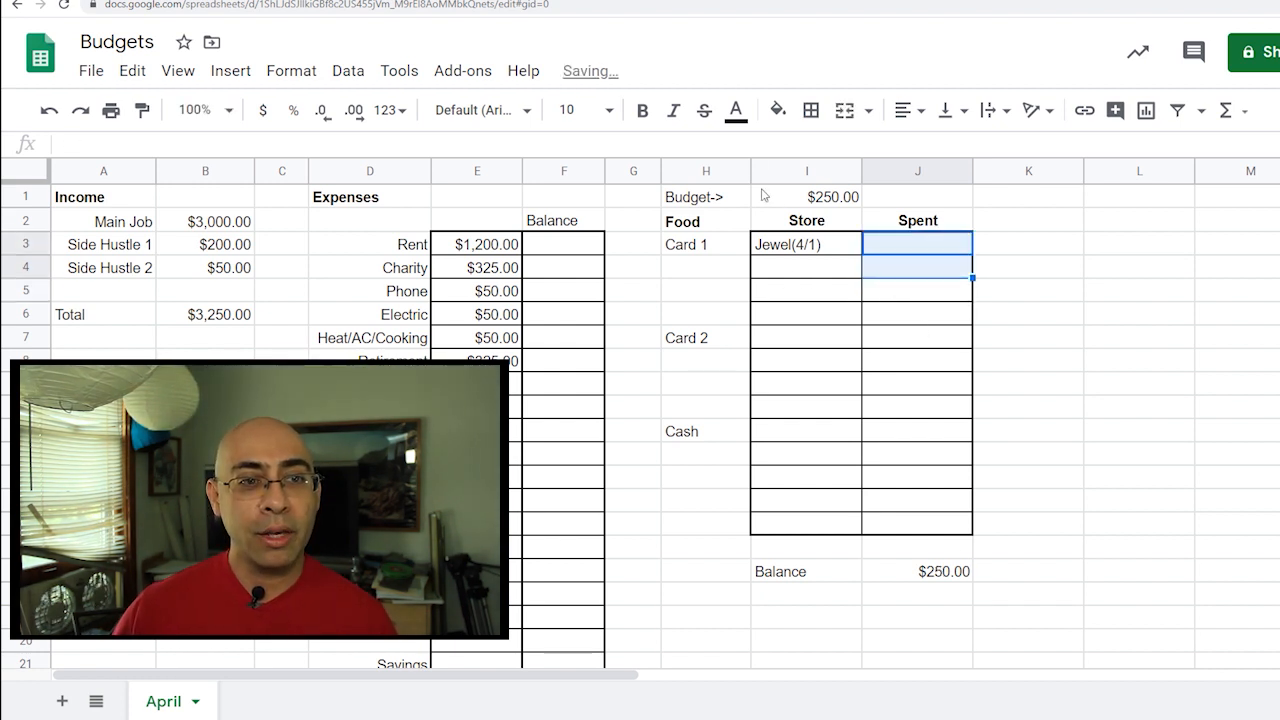
Narrow column H slightly.
{"action": "left_click_drag", "start_coordinate": [751, 170], "coordinate": [738, 170]}
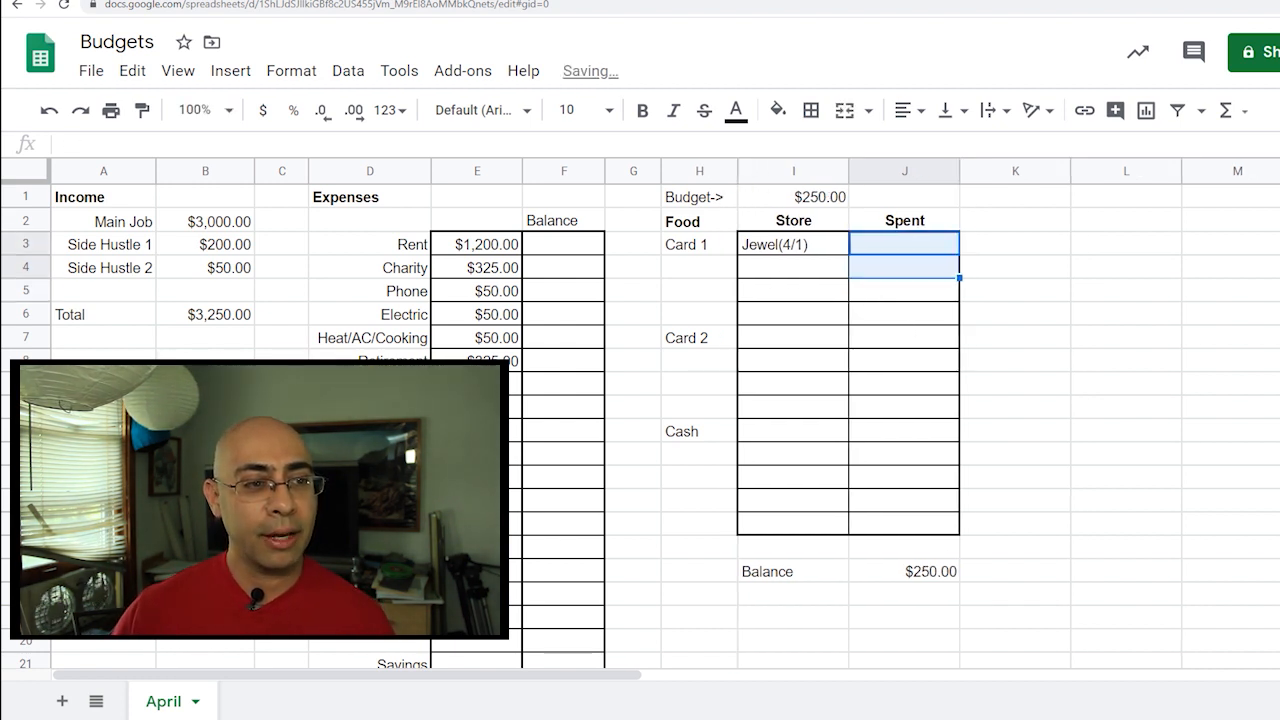
Narrow columns J and I of the food table and shrink the blank columns K and G beside it.
{"action": "left_click", "coordinate": [370, 408]}
{"action": "left_click", "coordinate": [370, 431]}
{"action": "left_click", "coordinate": [370, 454]}
{"action": "left_click_drag", "start_coordinate": [960, 170], "coordinate": [938, 170]}
{"action": "left_click_drag", "start_coordinate": [848, 170], "coordinate": [830, 170]}
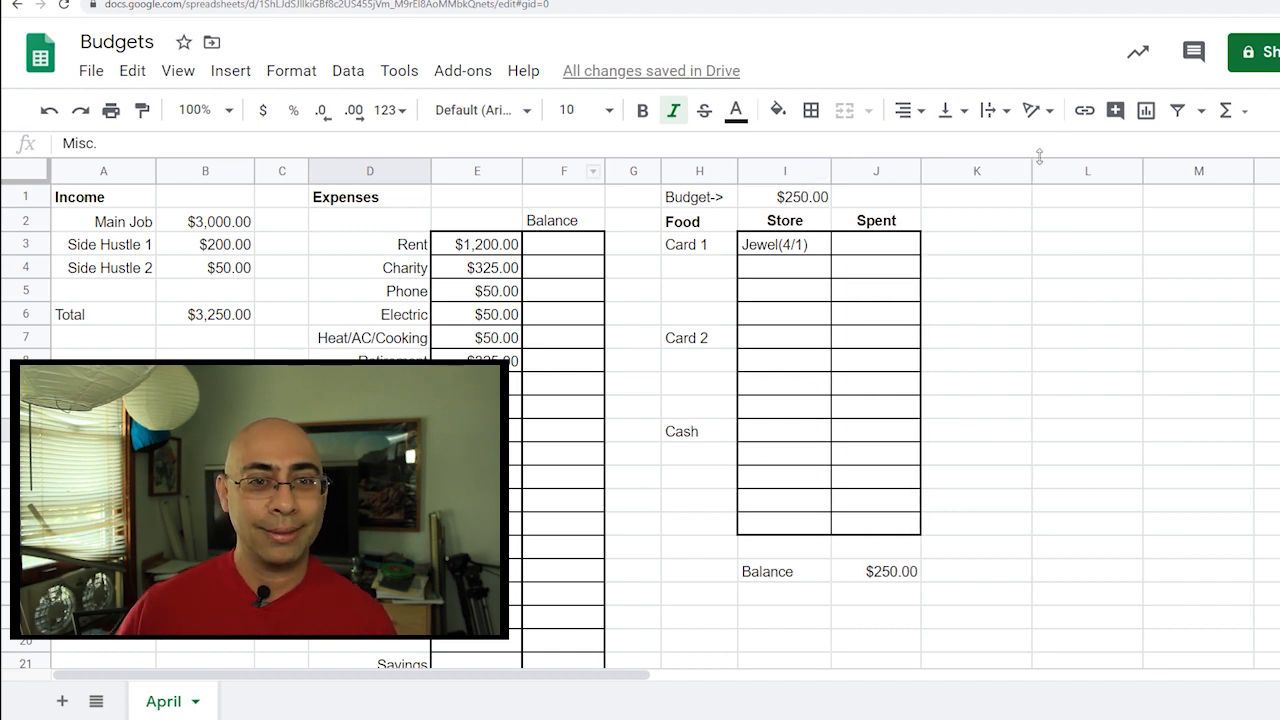
{"action": "left_click_drag", "start_coordinate": [1032, 172], "coordinate": [956, 190]}
{"action": "left_click_drag", "start_coordinate": [661, 170], "coordinate": [648, 170]}
Copy the food spending table H2:J17 and paste it starting at L2.
{"action": "left_click_drag", "start_coordinate": [661, 224], "coordinate": [893, 577]}
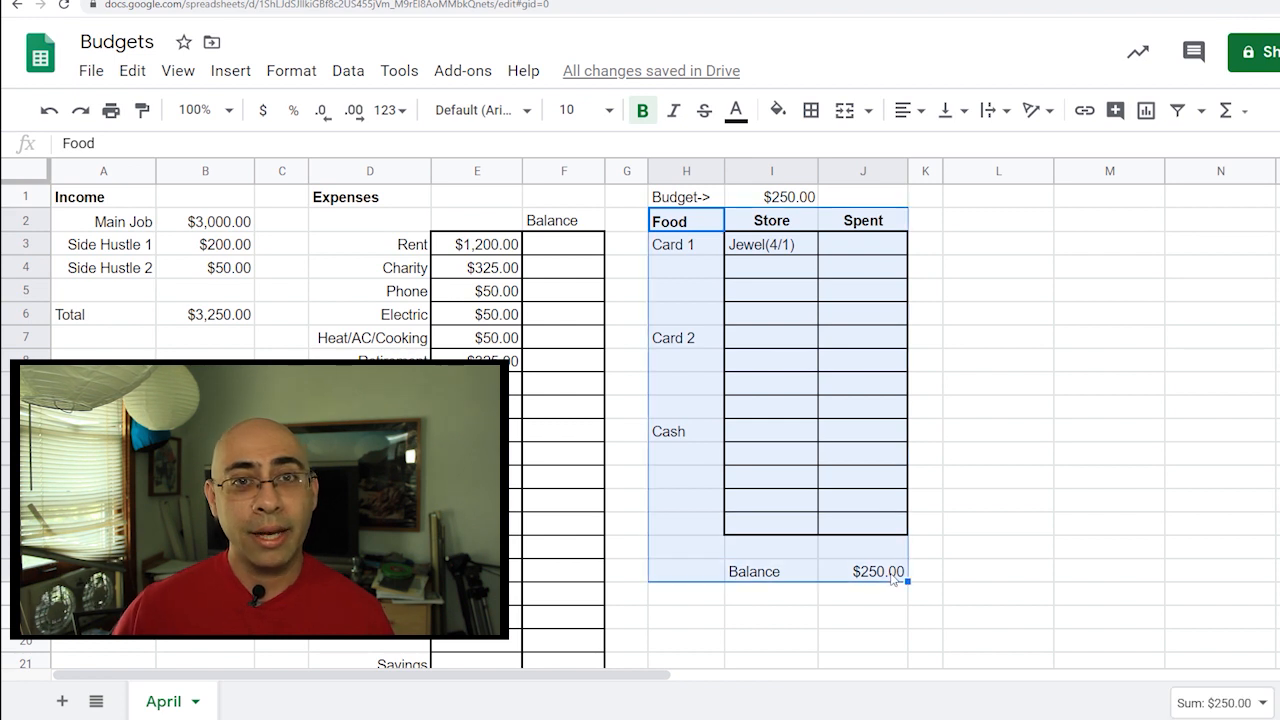
{"action": "left_click", "coordinate": [132, 71]}
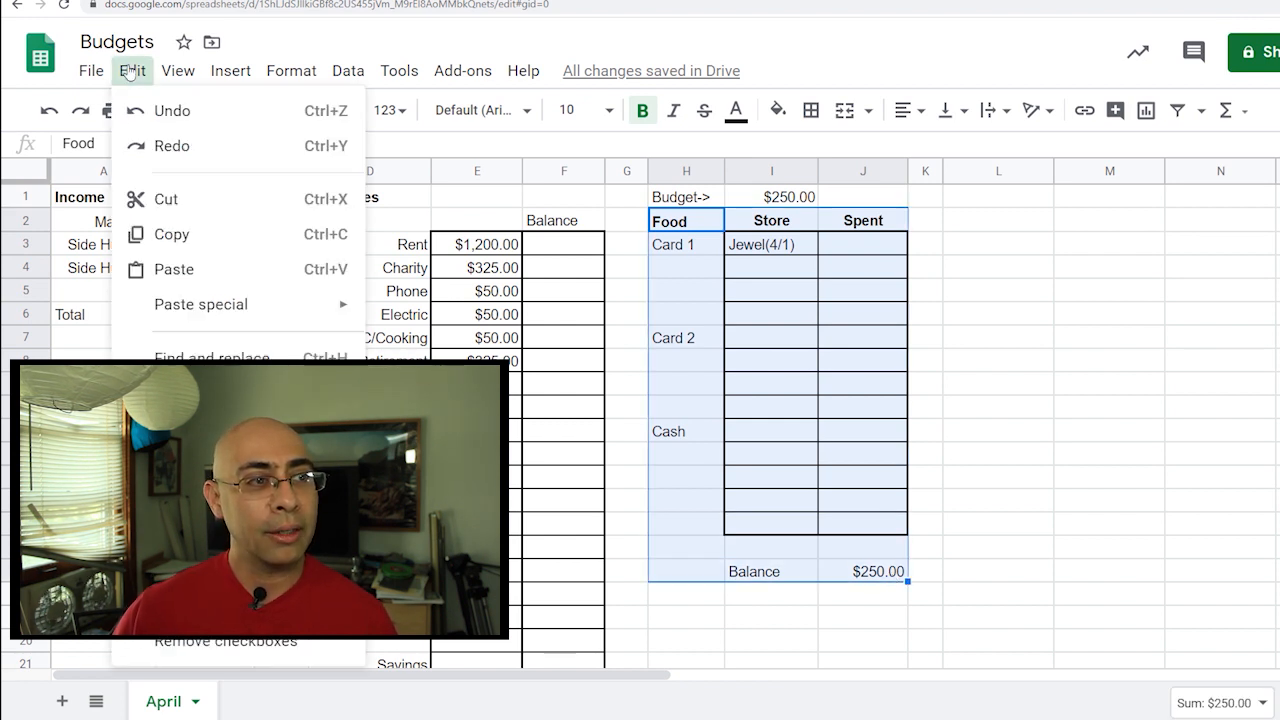
{"action": "mouse_move", "coordinate": [178, 71]}
{"action": "mouse_move", "coordinate": [132, 71]}
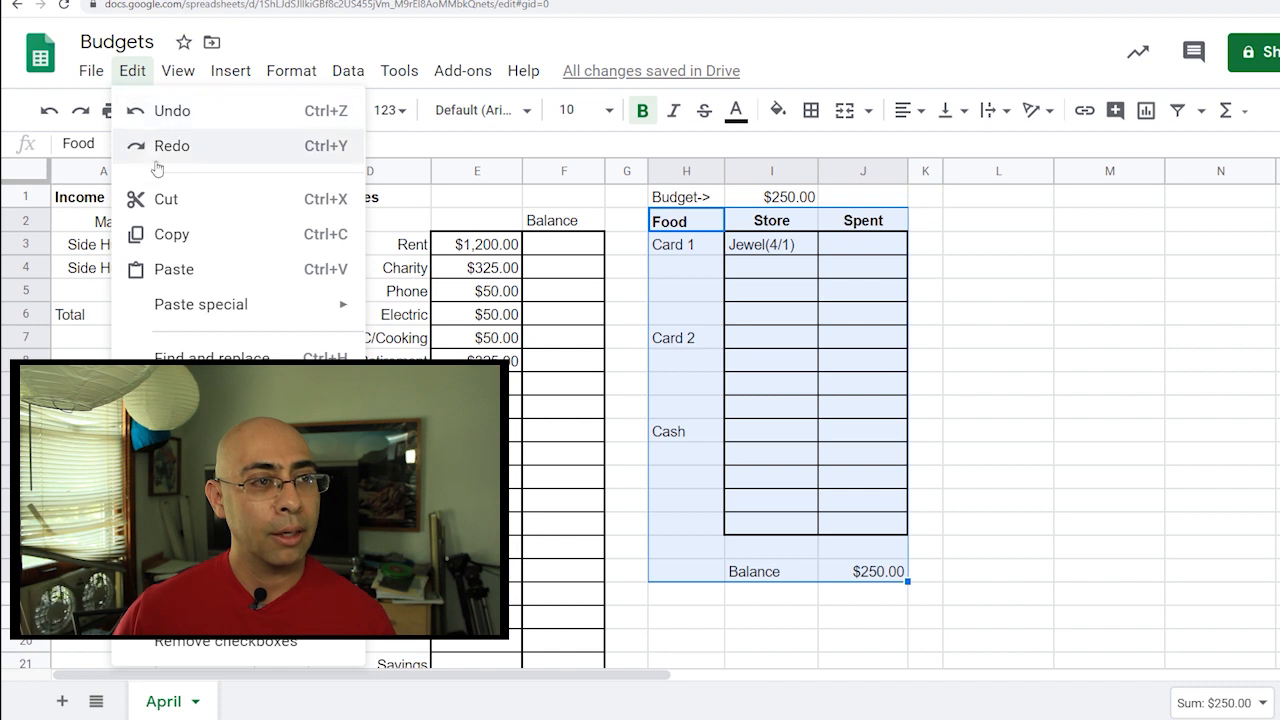
{"action": "left_click", "coordinate": [184, 236]}
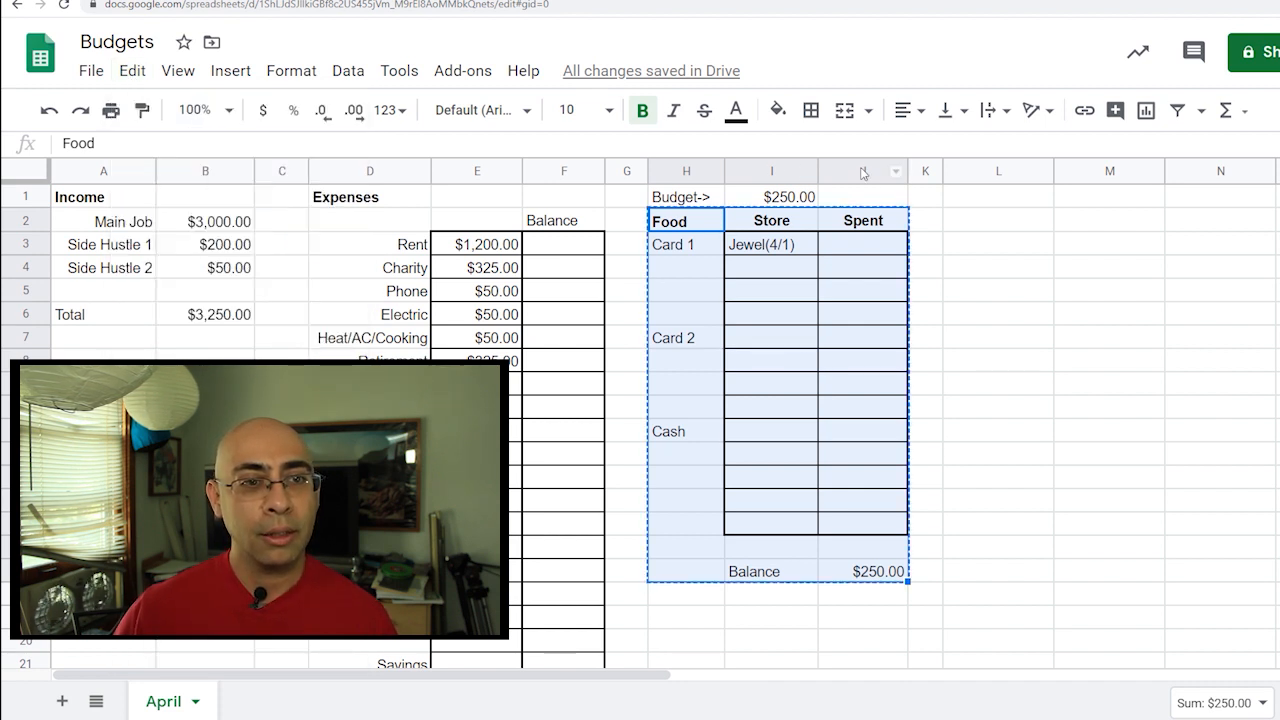
{"action": "left_click", "coordinate": [958, 224]}
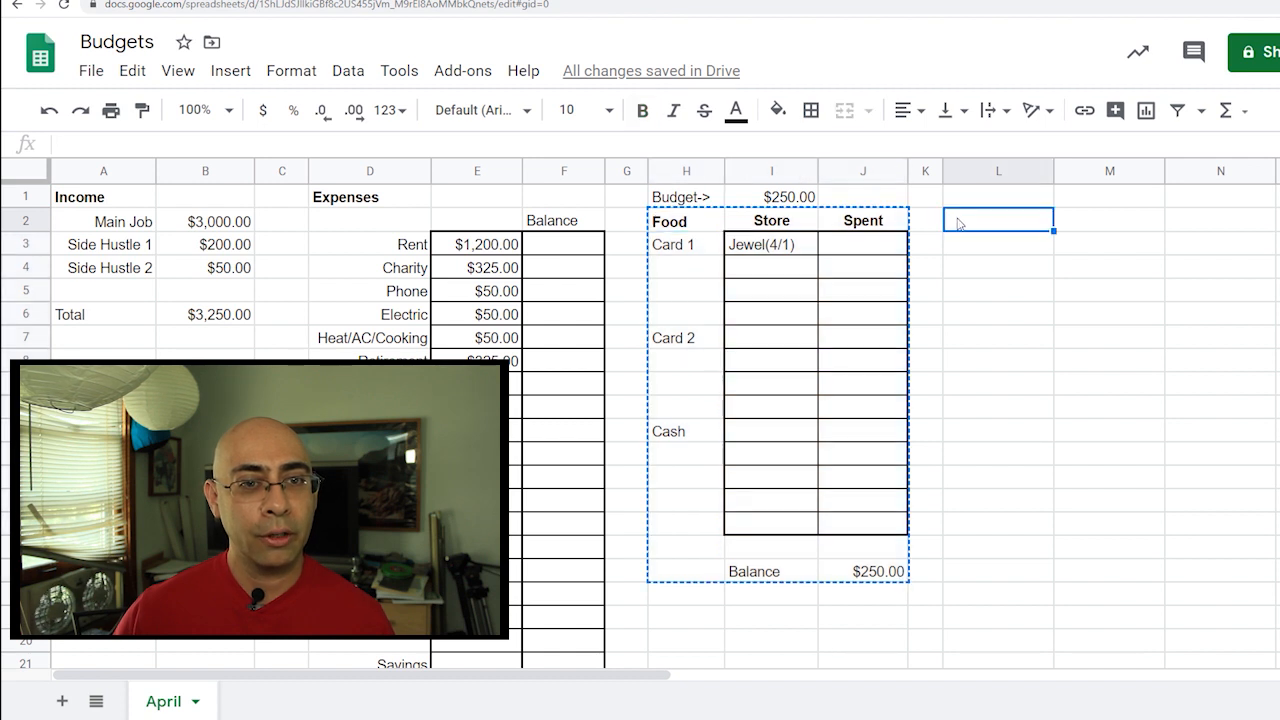
{"action": "left_click", "coordinate": [134, 74]}
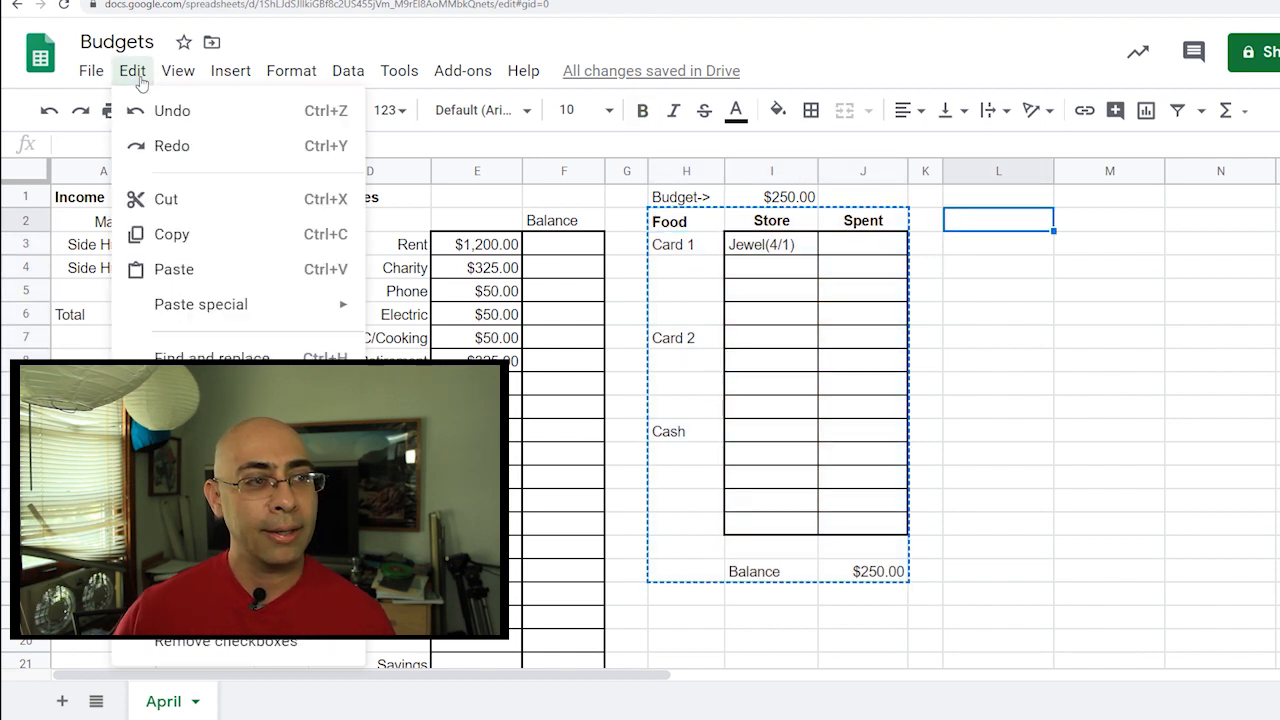
{"action": "left_click", "coordinate": [205, 272]}
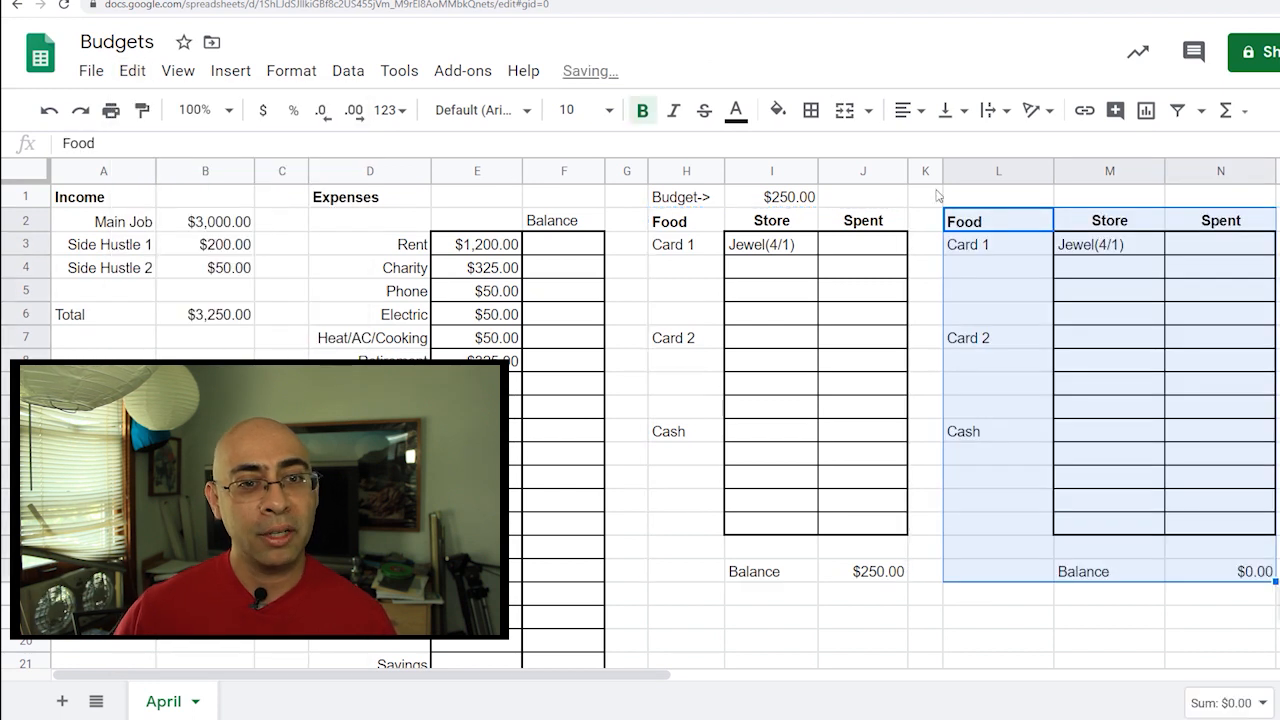
Change the copied table's heading in L2 to Gasoline.
{"action": "left_click", "coordinate": [1003, 250]}
{"action": "left_click", "coordinate": [990, 226]}
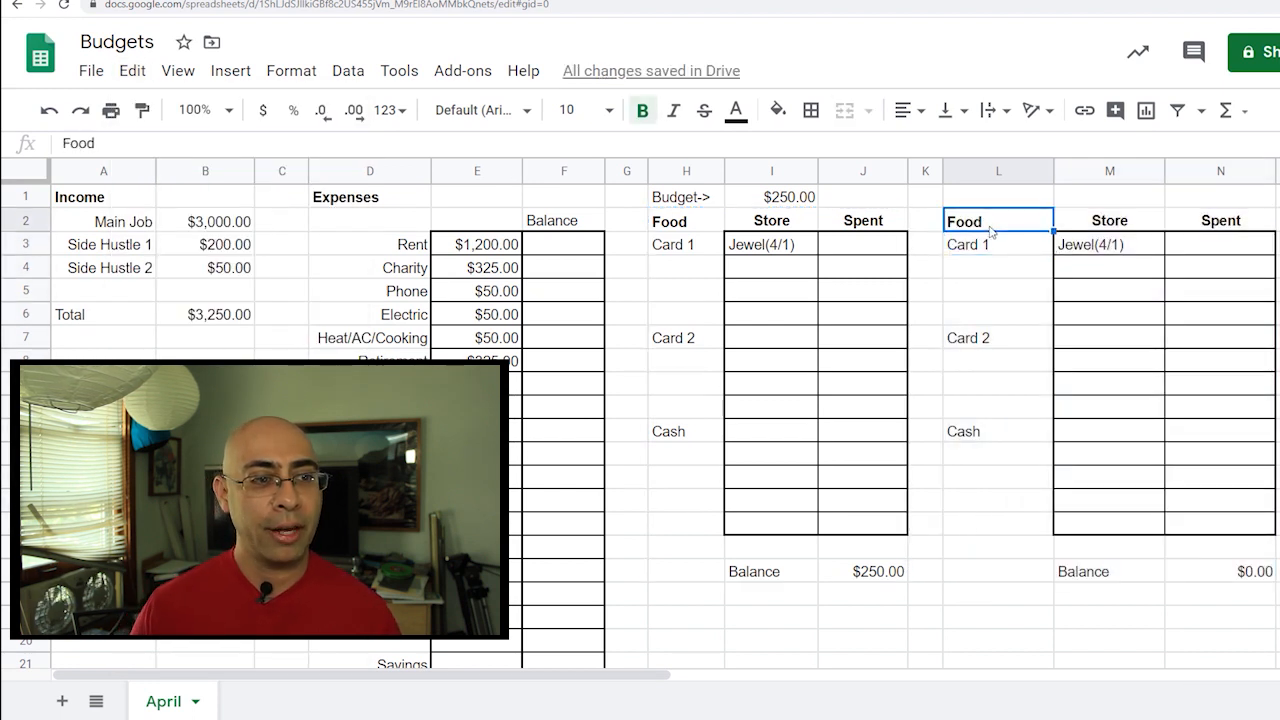
{"action": "type", "text": "Gasoline"}
{"action": "key", "text": "Return"}
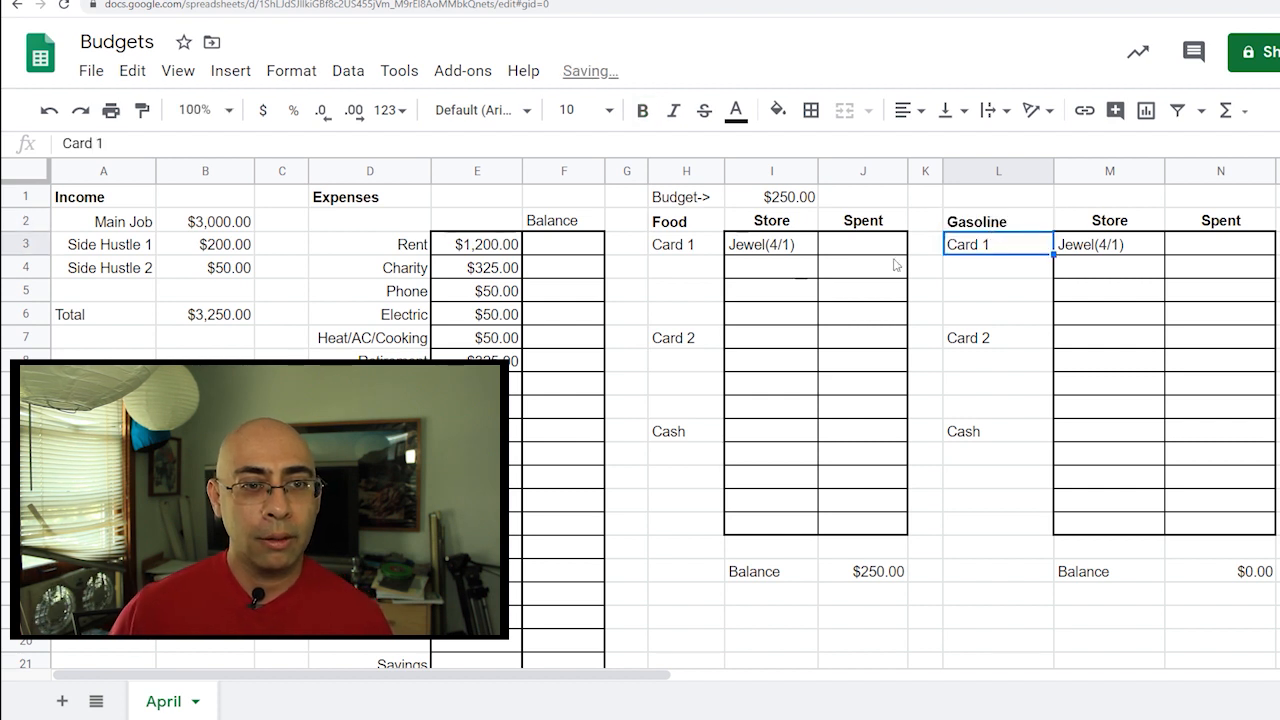
Clear the sample store entries from I3 and M3, and narrow column L to fit its labels.
{"action": "left_click", "coordinate": [785, 246]}
{"action": "key", "text": "Delete"}
{"action": "left_click", "coordinate": [1108, 254]}
{"action": "key", "text": "Delete"}
{"action": "left_click_drag", "start_coordinate": [1050, 174], "coordinate": [1019, 177]}
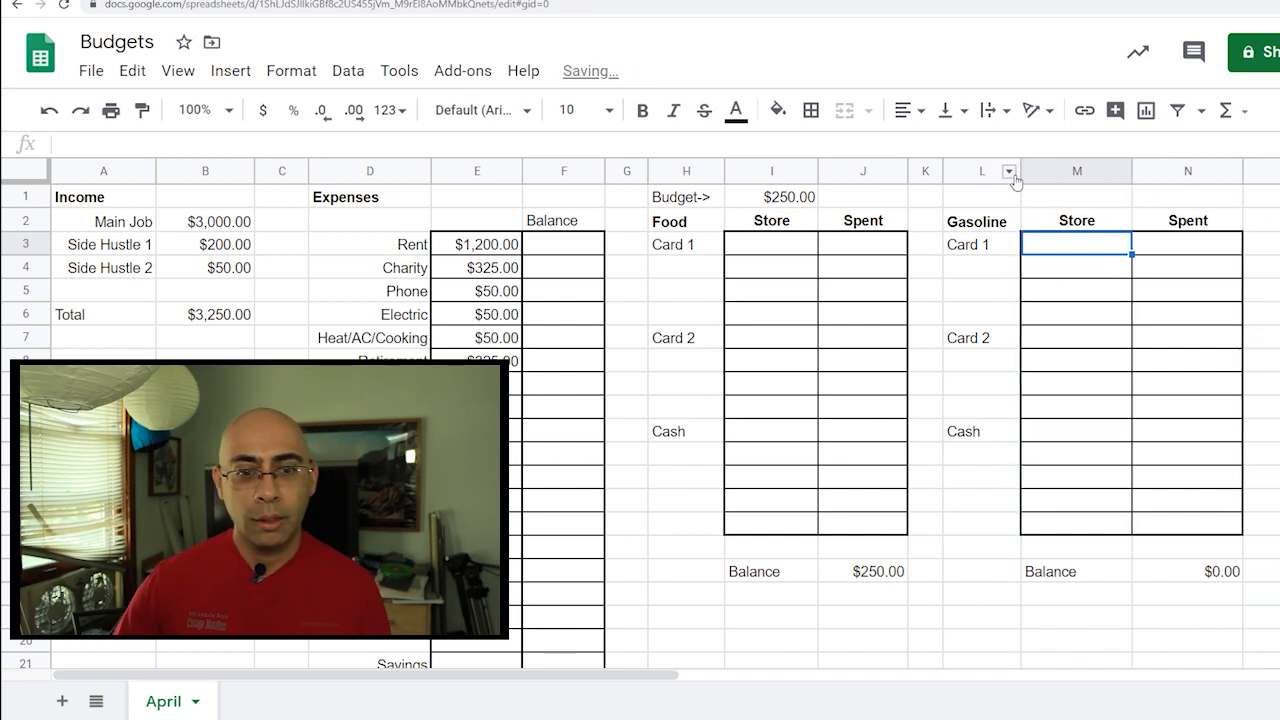
Check the Gasoline table's Balance formula, then enter a budget of 100 in M1 and format it as currency.
{"action": "left_click", "coordinate": [1190, 580]}
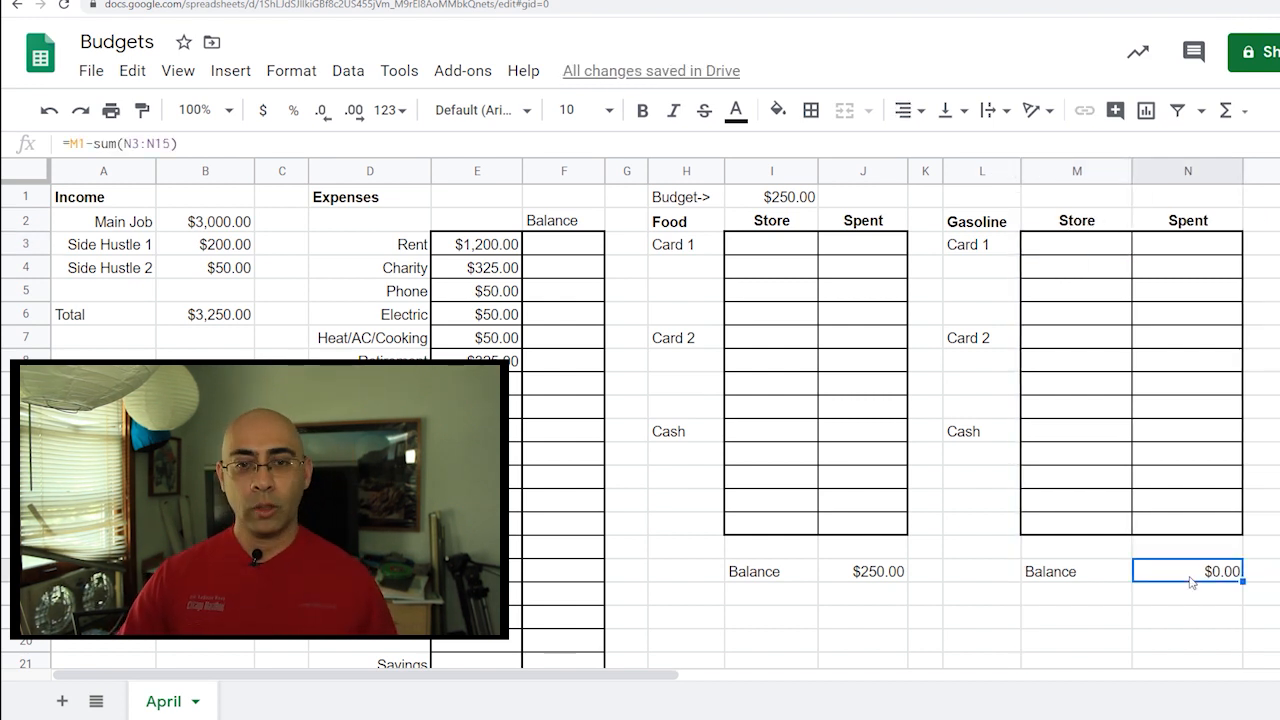
{"action": "left_click", "coordinate": [779, 199]}
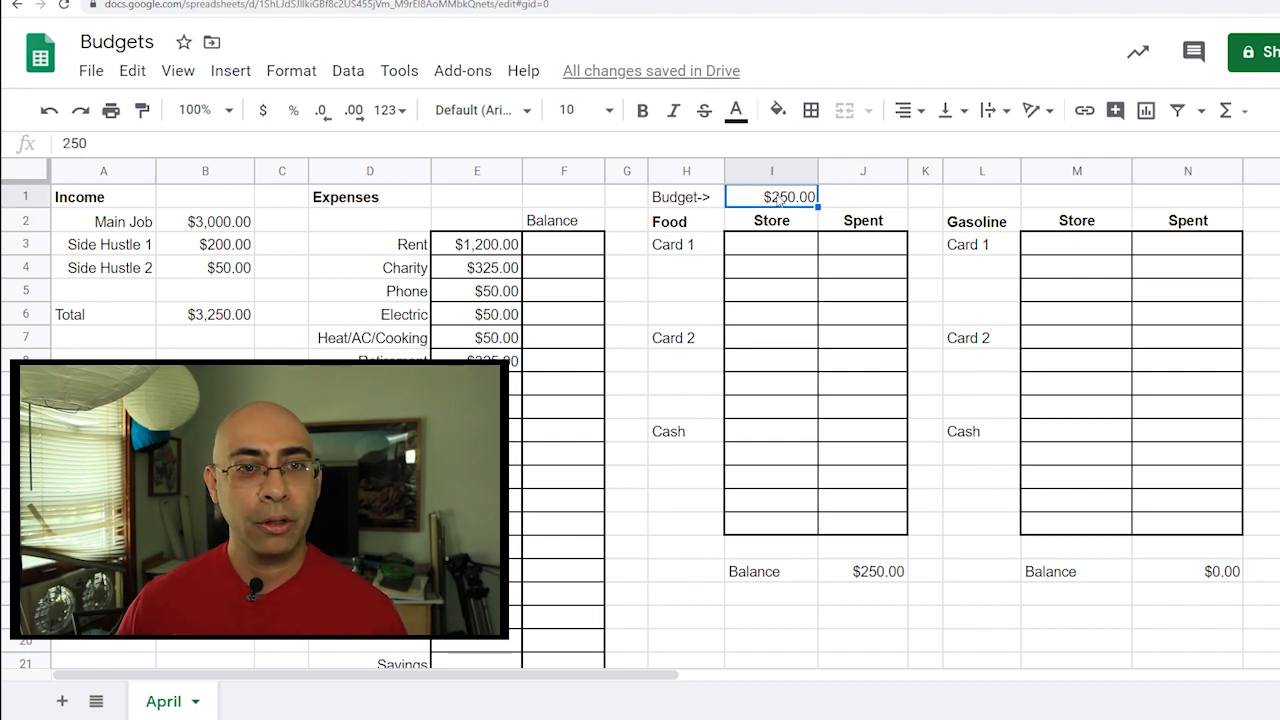
{"action": "left_click", "coordinate": [1078, 200]}
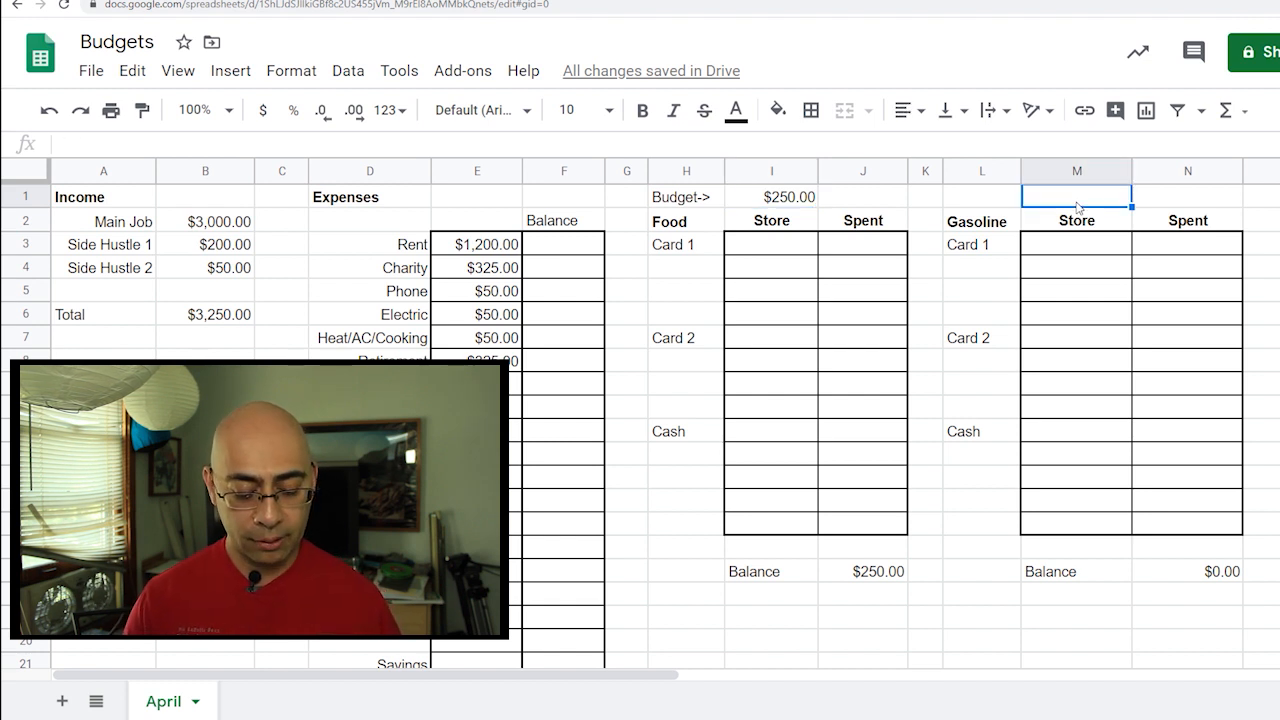
{"action": "type", "text": "100"}
{"action": "key", "text": "Return"}
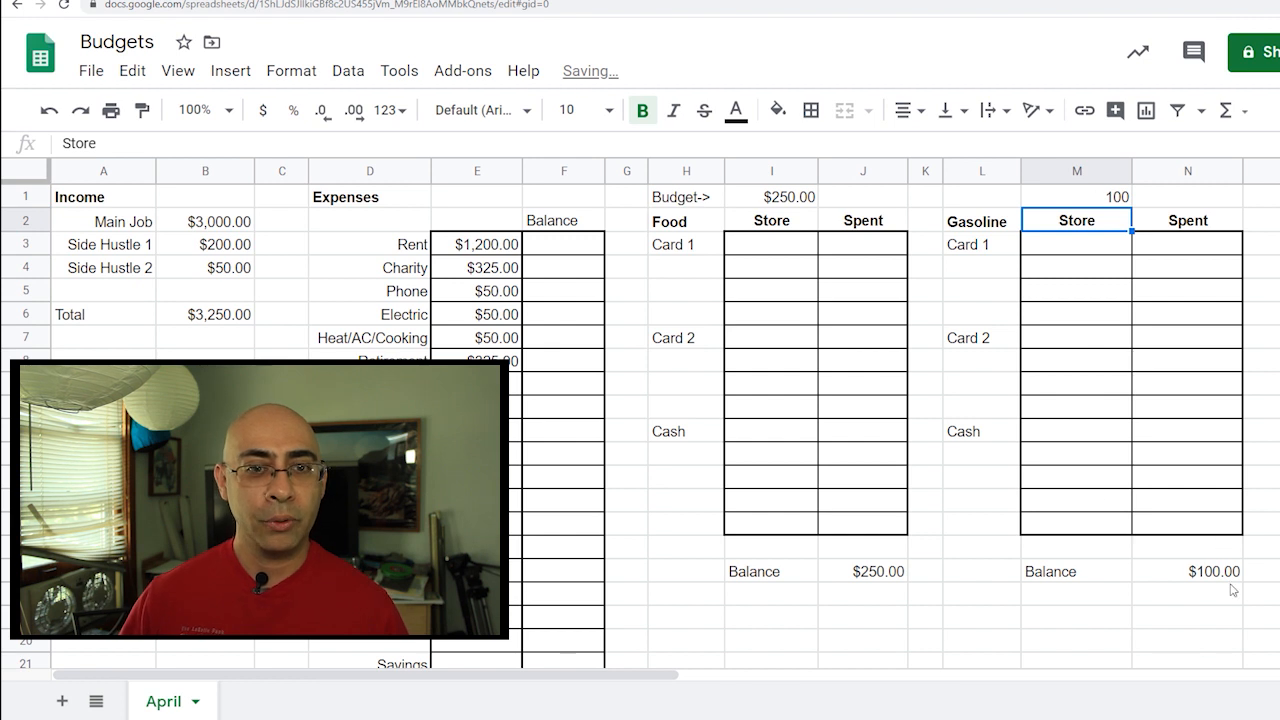
{"action": "left_click", "coordinate": [1094, 199]}
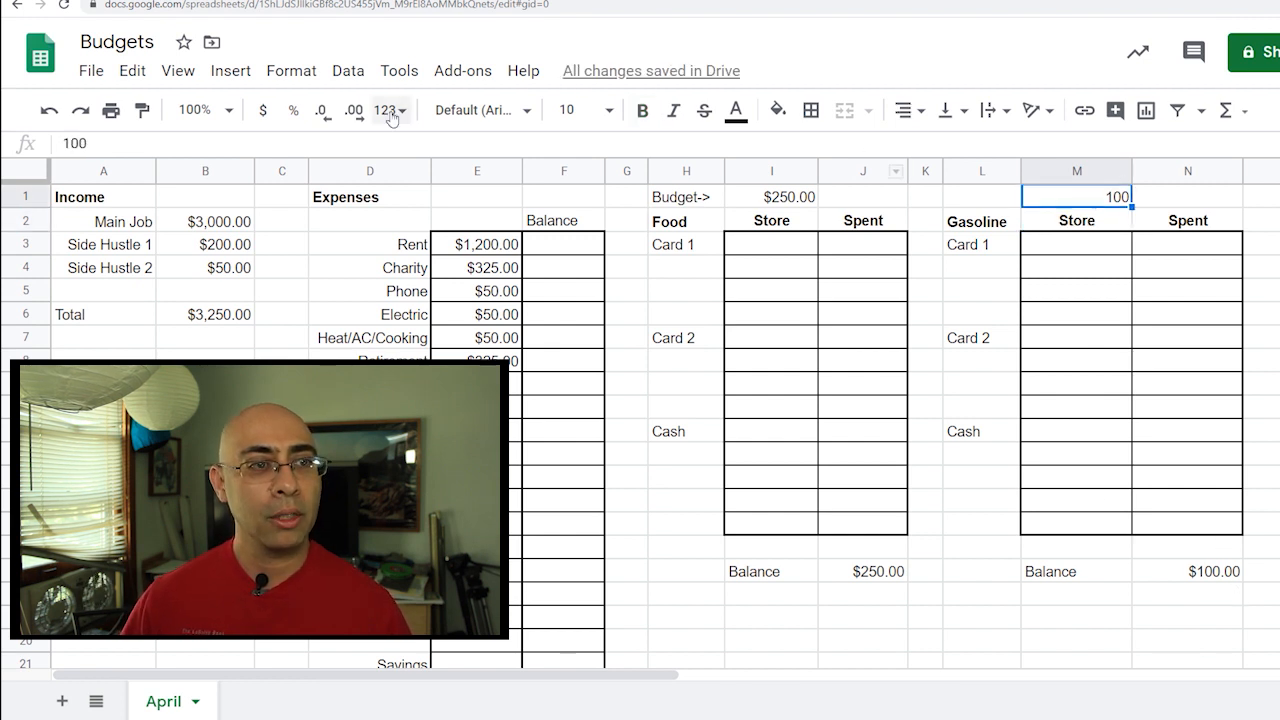
{"action": "left_click", "coordinate": [260, 111]}
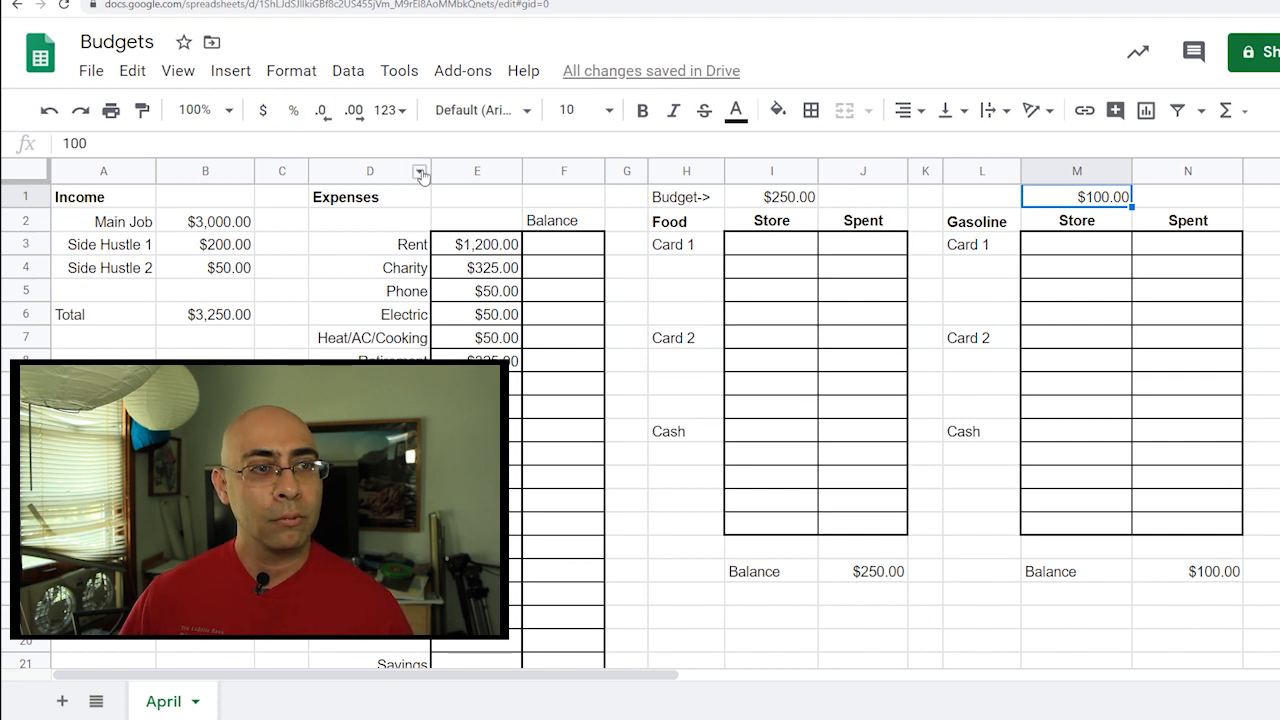
Narrow the Store and Spent columns M and N, tighten column J, and shrink the blank spacer column O.
{"action": "left_click_drag", "start_coordinate": [457, 676], "coordinate": [612, 680]}
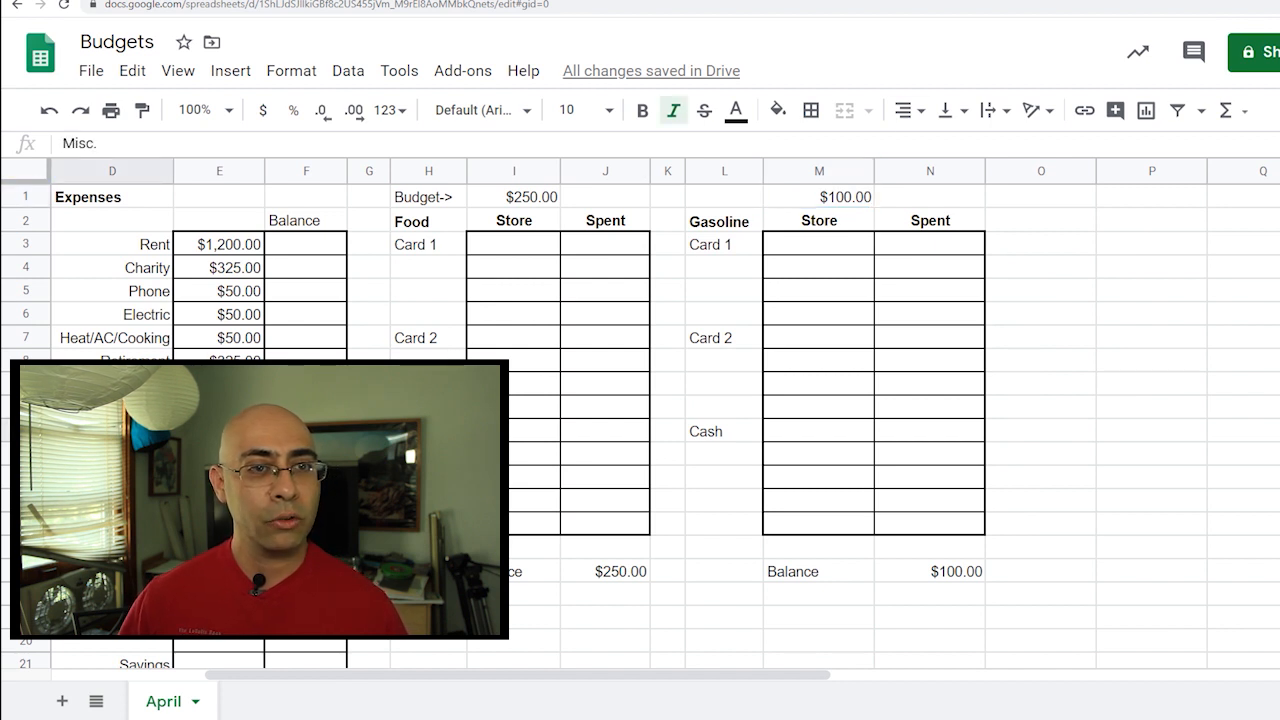
{"action": "left_click_drag", "start_coordinate": [872, 170], "coordinate": [855, 170]}
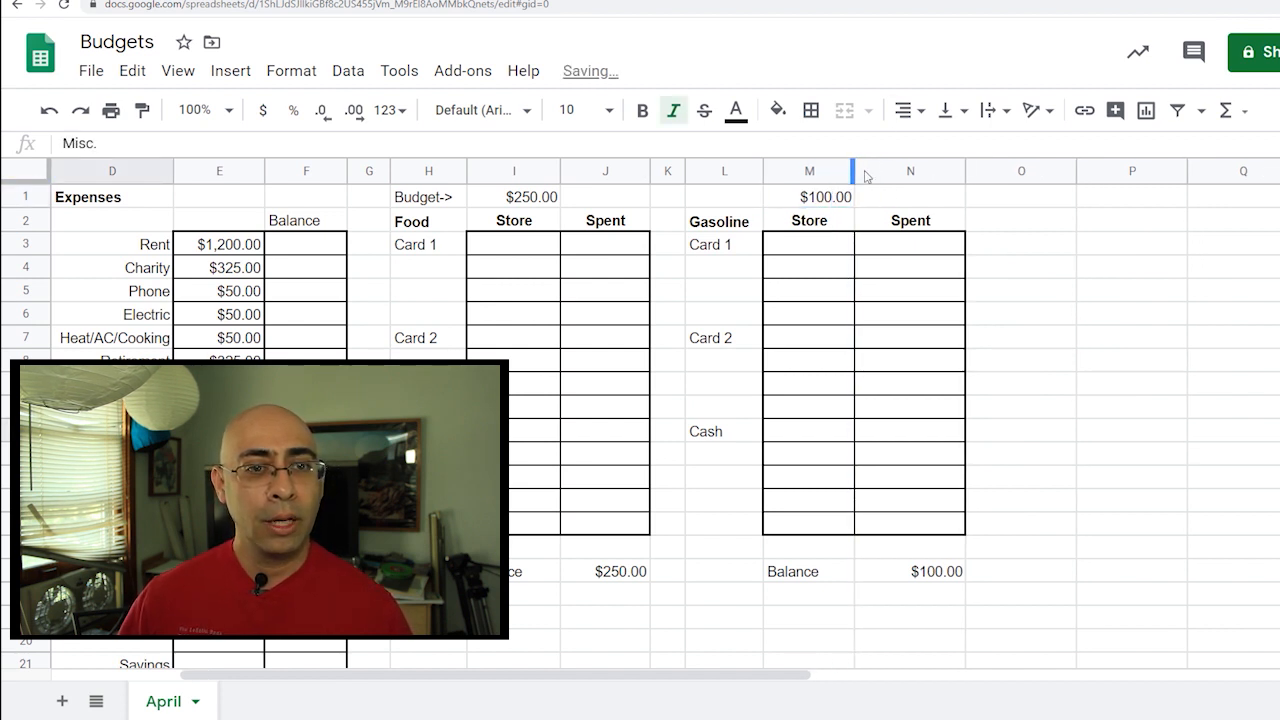
{"action": "left_click_drag", "start_coordinate": [963, 171], "coordinate": [944, 171]}
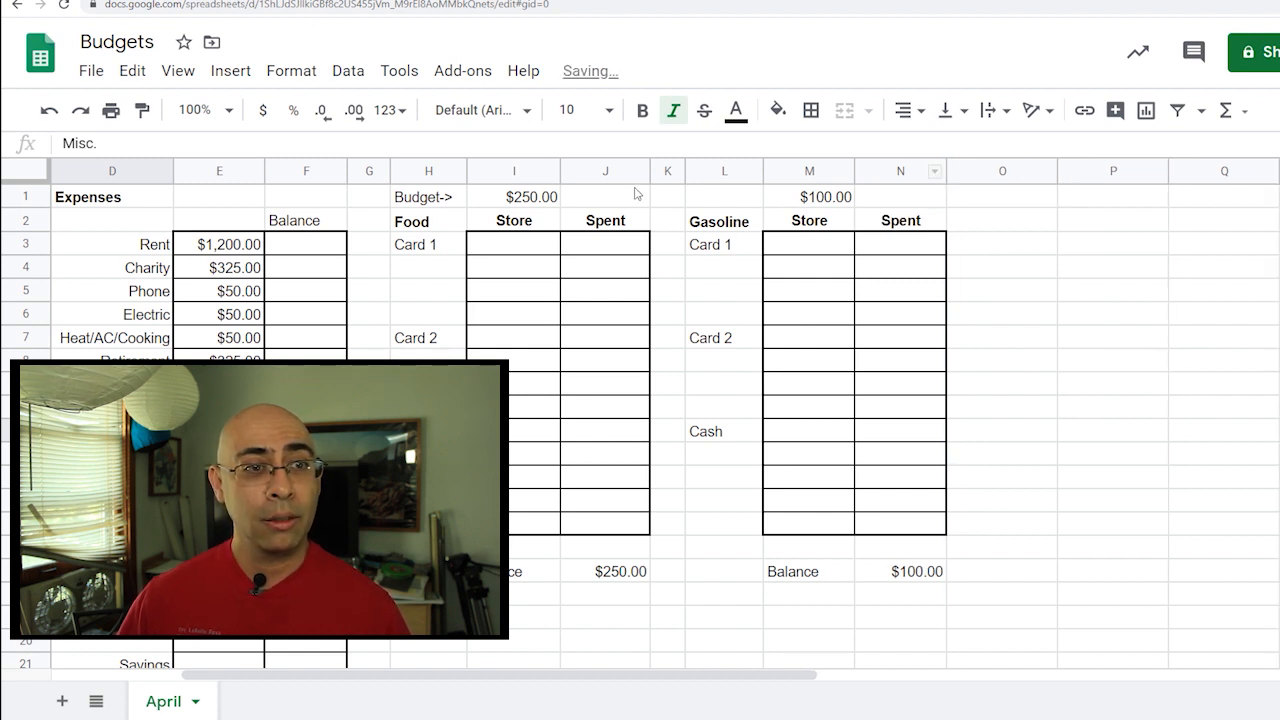
{"action": "left_click_drag", "start_coordinate": [648, 172], "coordinate": [640, 172]}
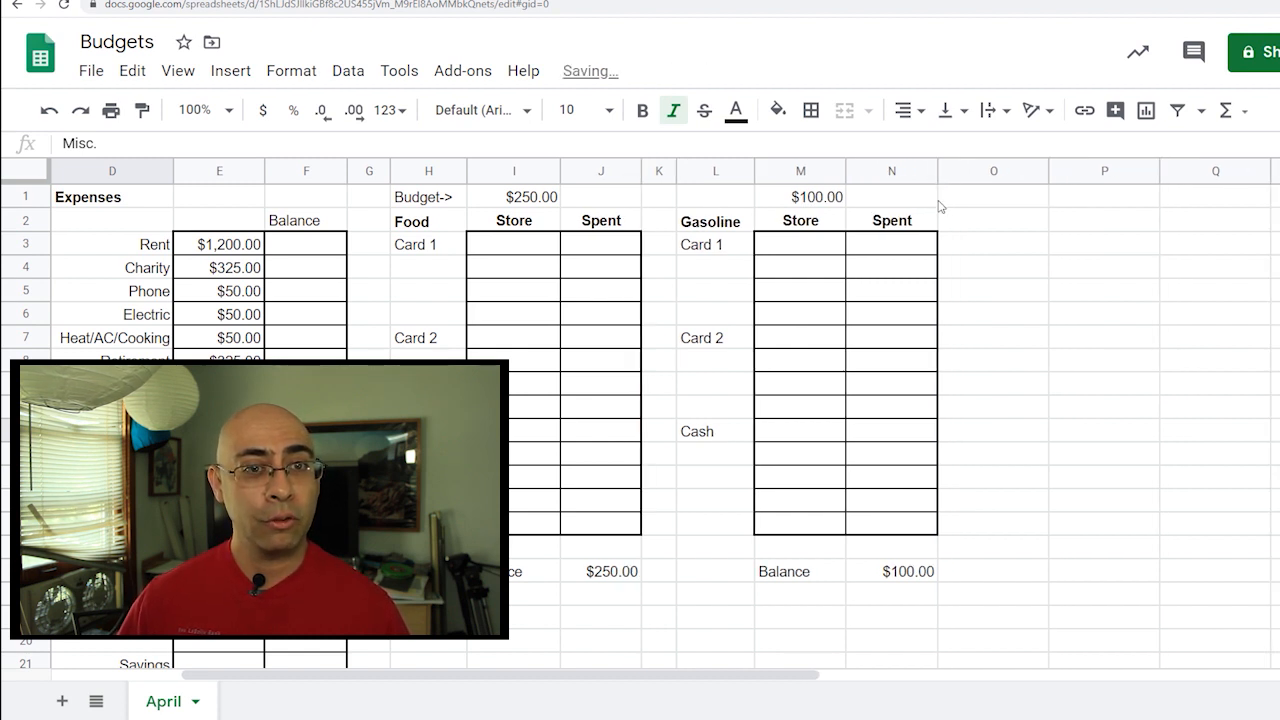
{"action": "left_click_drag", "start_coordinate": [938, 172], "coordinate": [931, 172]}
{"action": "left_click_drag", "start_coordinate": [1041, 180], "coordinate": [965, 193]}
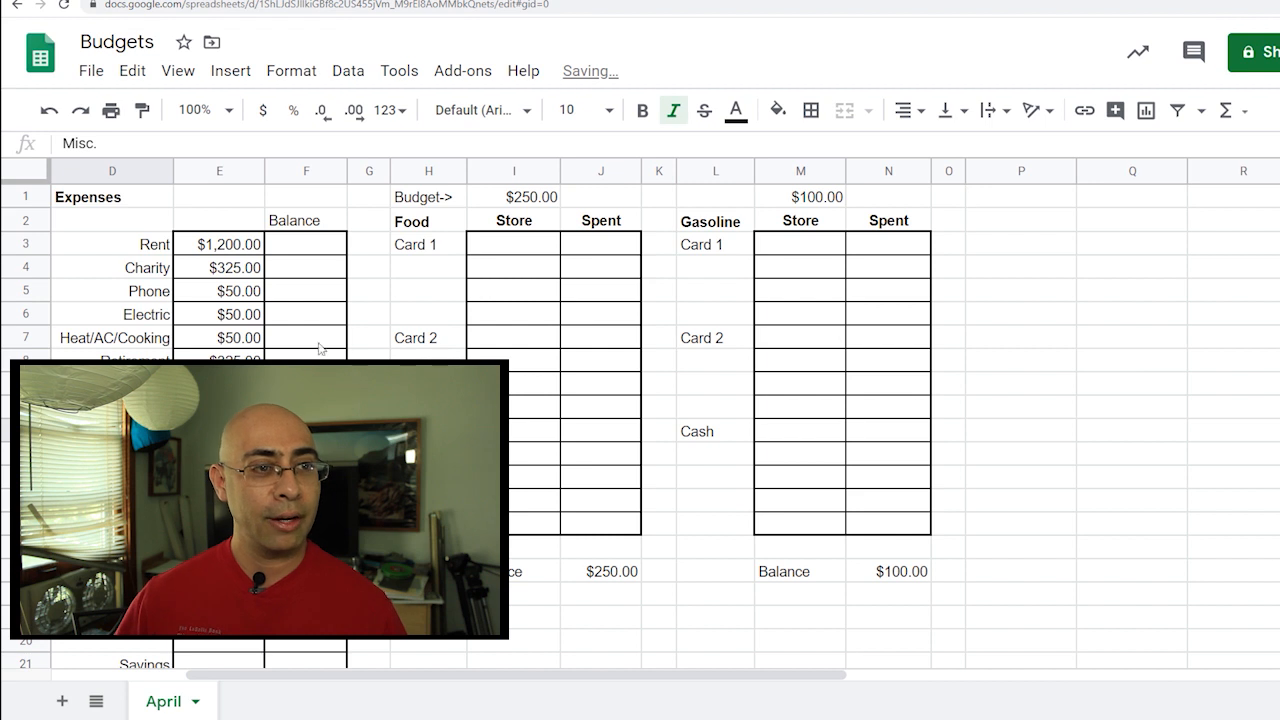
Copy the Gasoline table with its budget, L1:N17, and paste it starting at P1.
{"action": "left_click_drag", "start_coordinate": [705, 204], "coordinate": [905, 571]}
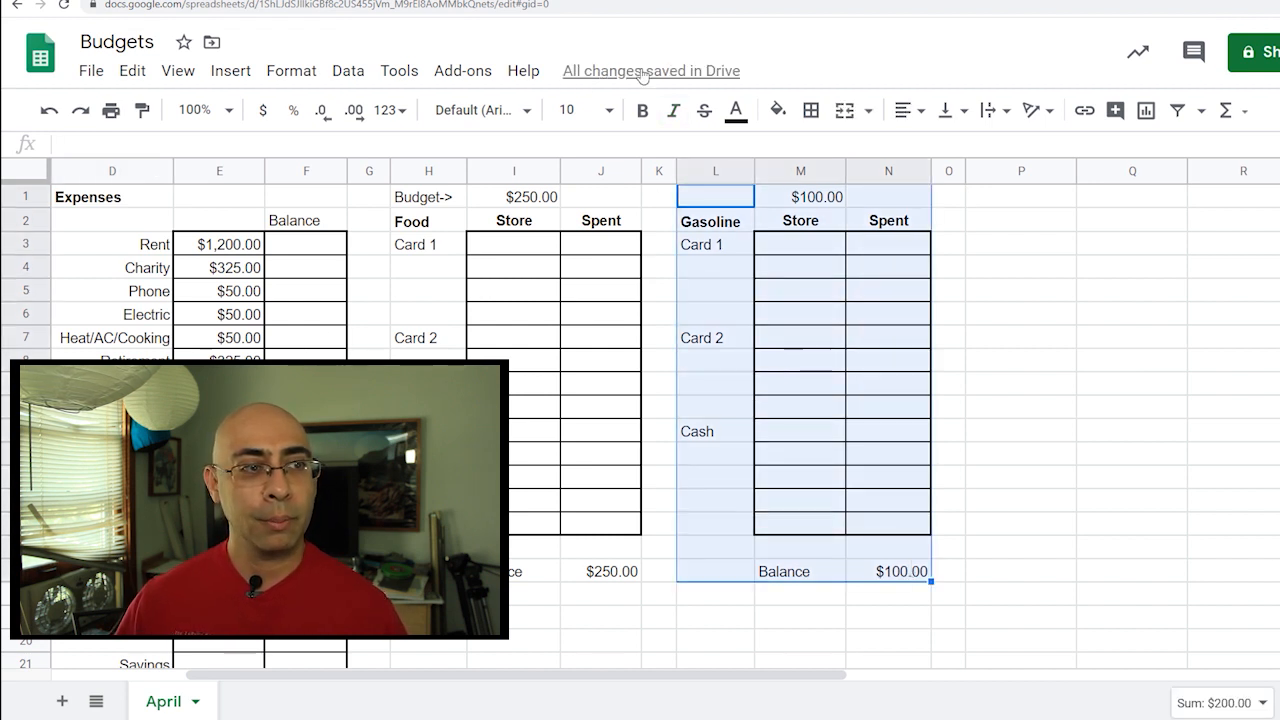
{"action": "left_click", "coordinate": [132, 71]}
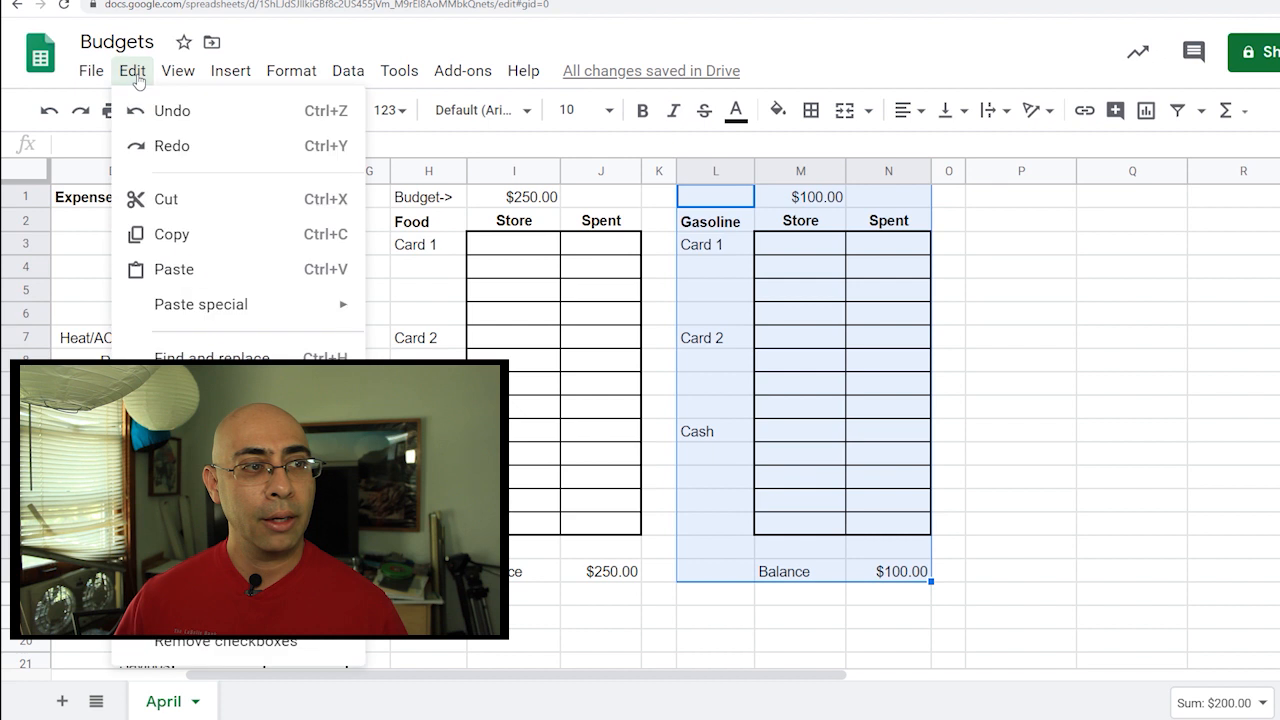
{"action": "left_click", "coordinate": [208, 252]}
{"action": "left_click", "coordinate": [1012, 204]}
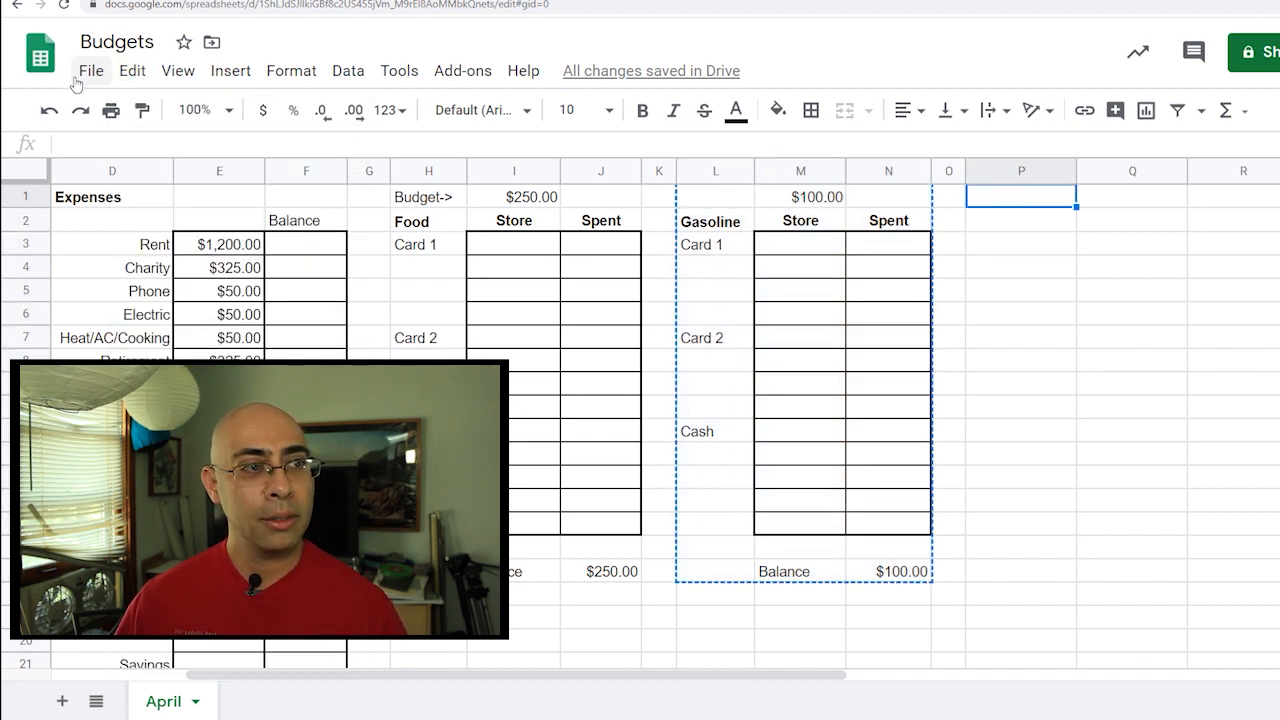
{"action": "left_click", "coordinate": [132, 71]}
{"action": "left_click", "coordinate": [200, 268]}
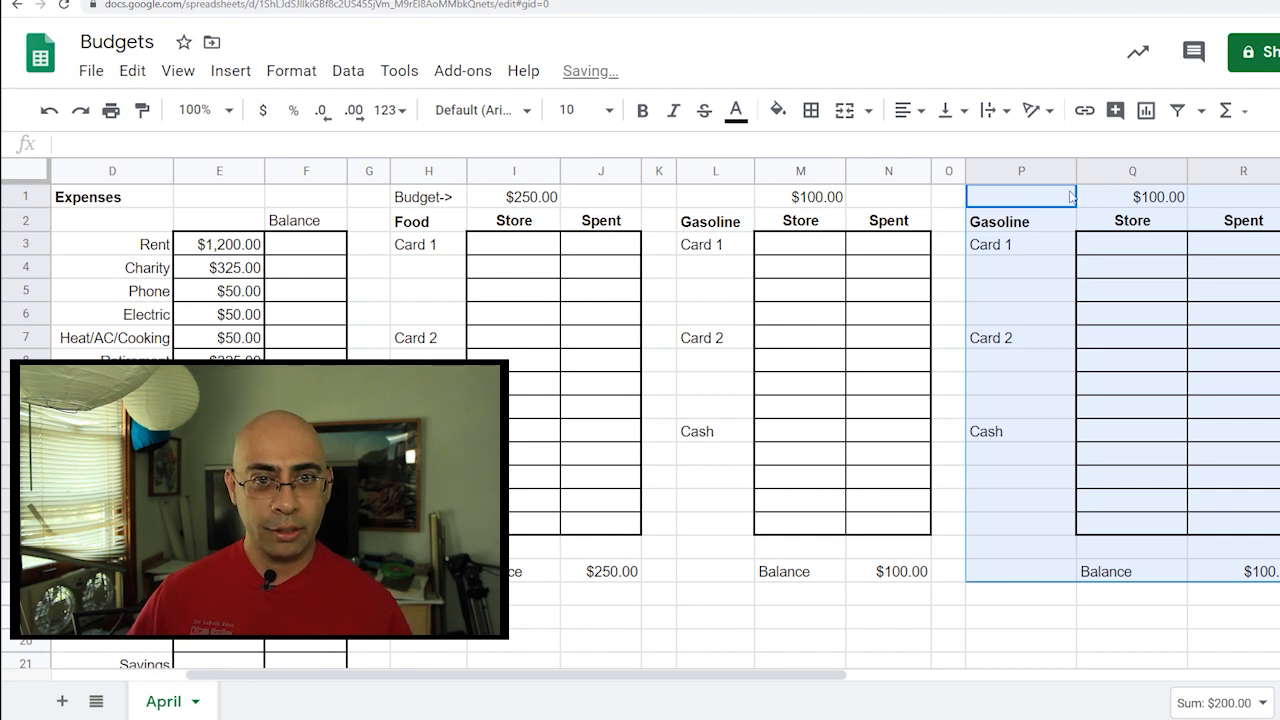
Narrow columns P, Q and R of the newly pasted table.
{"action": "left_click", "coordinate": [1058, 226]}
{"action": "left_click_drag", "start_coordinate": [1075, 170], "coordinate": [1037, 170]}
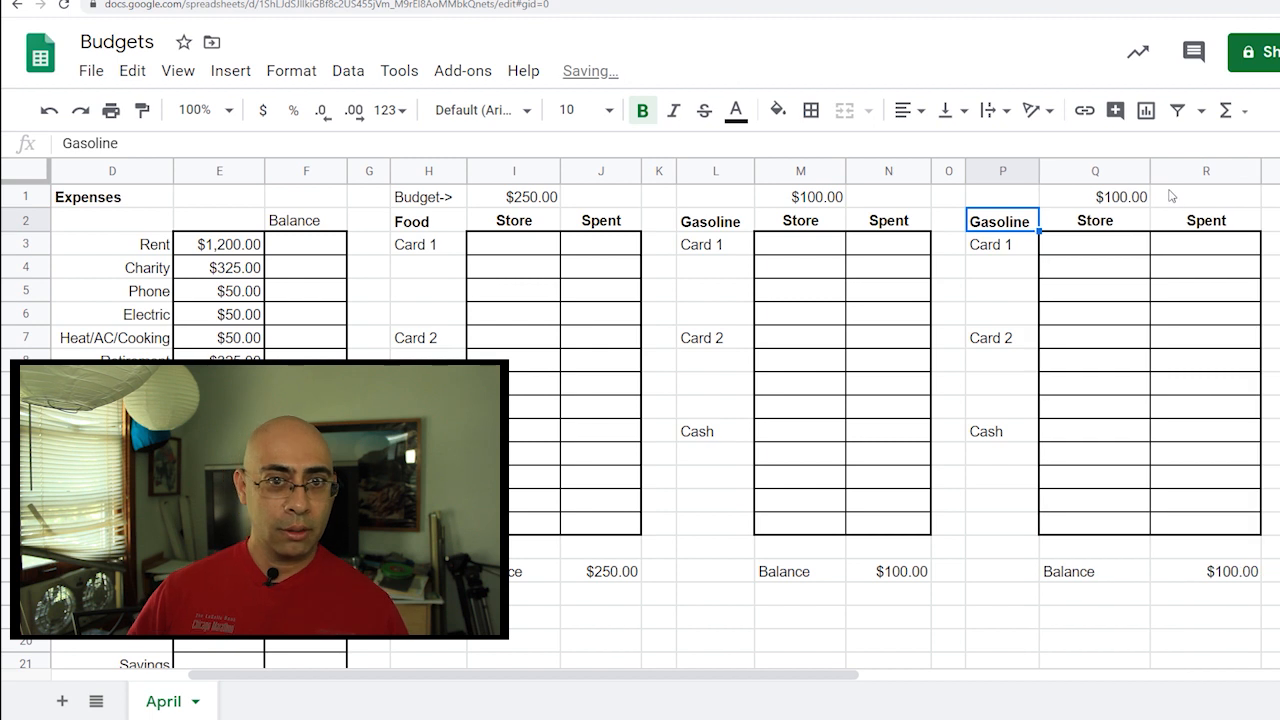
{"action": "left_click_drag", "start_coordinate": [1150, 170], "coordinate": [1130, 168]}
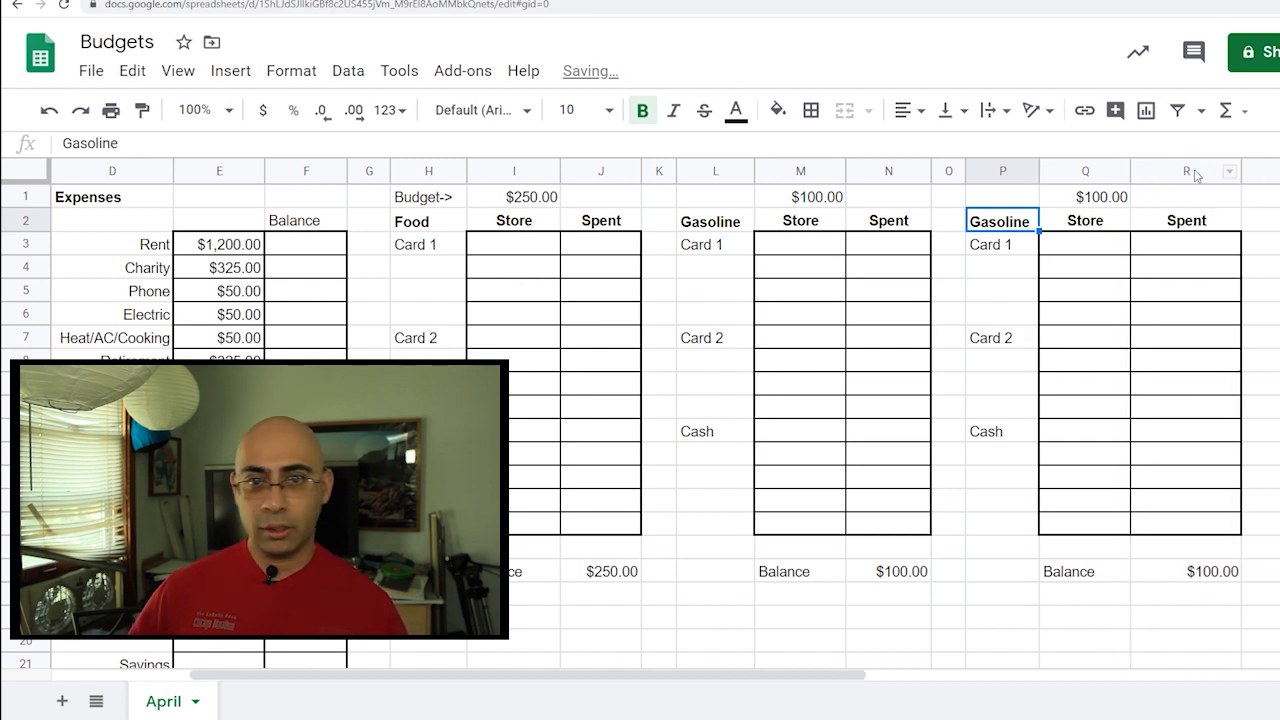
{"action": "left_click_drag", "start_coordinate": [1241, 174], "coordinate": [1215, 176]}
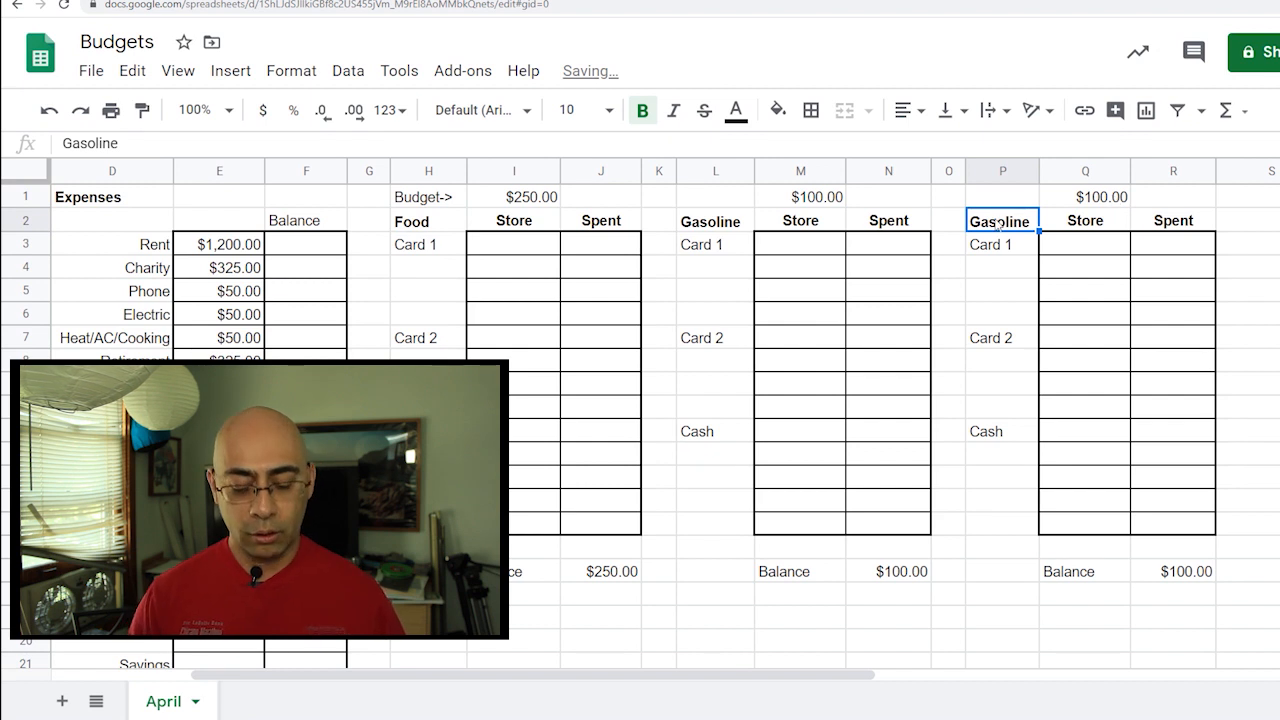
Change the third table's heading in P2 to Misc and set its budget in Q1 to 200.
{"action": "type", "text": "Misc"}
{"action": "key", "text": "Return"}
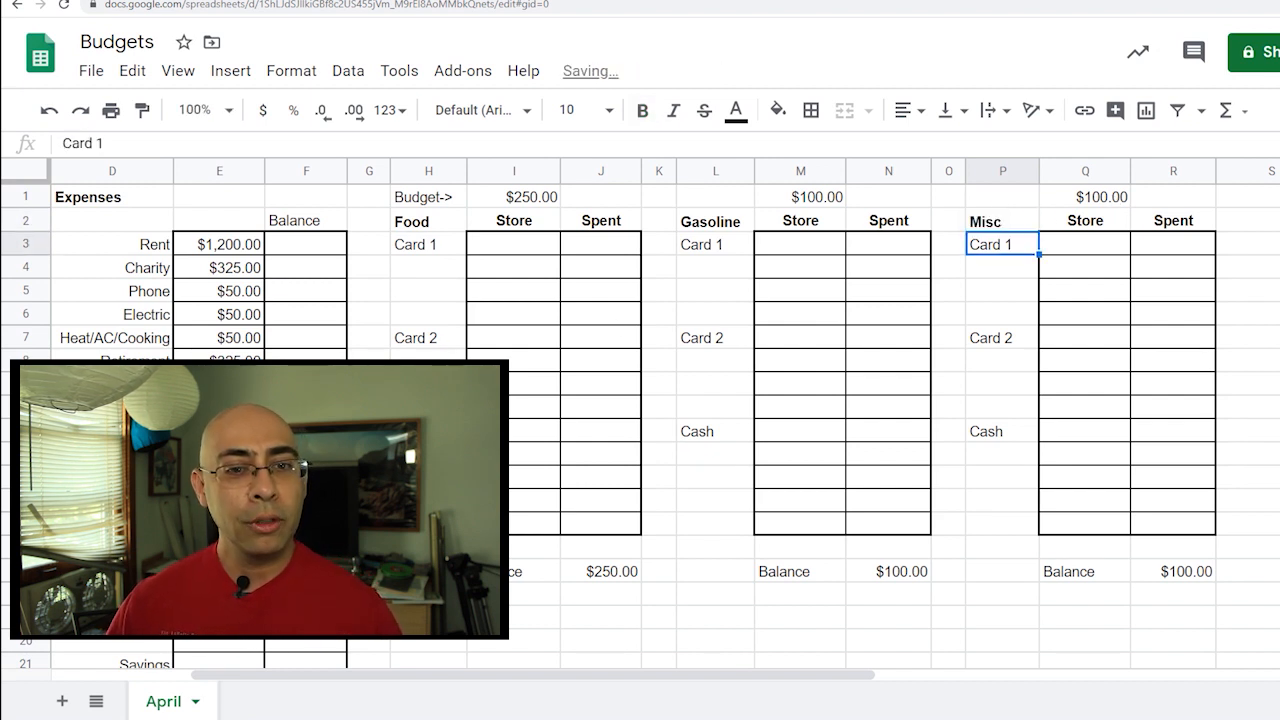
{"action": "left_click", "coordinate": [1106, 200]}
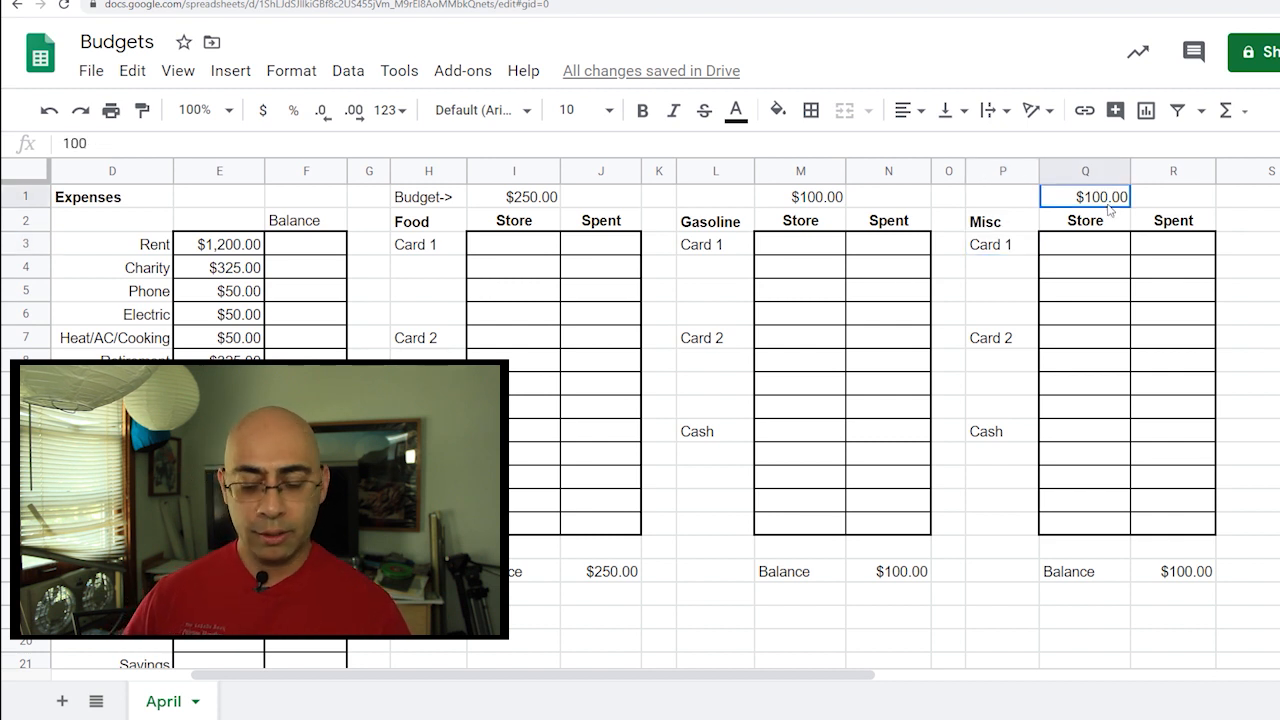
{"action": "type", "text": "200"}
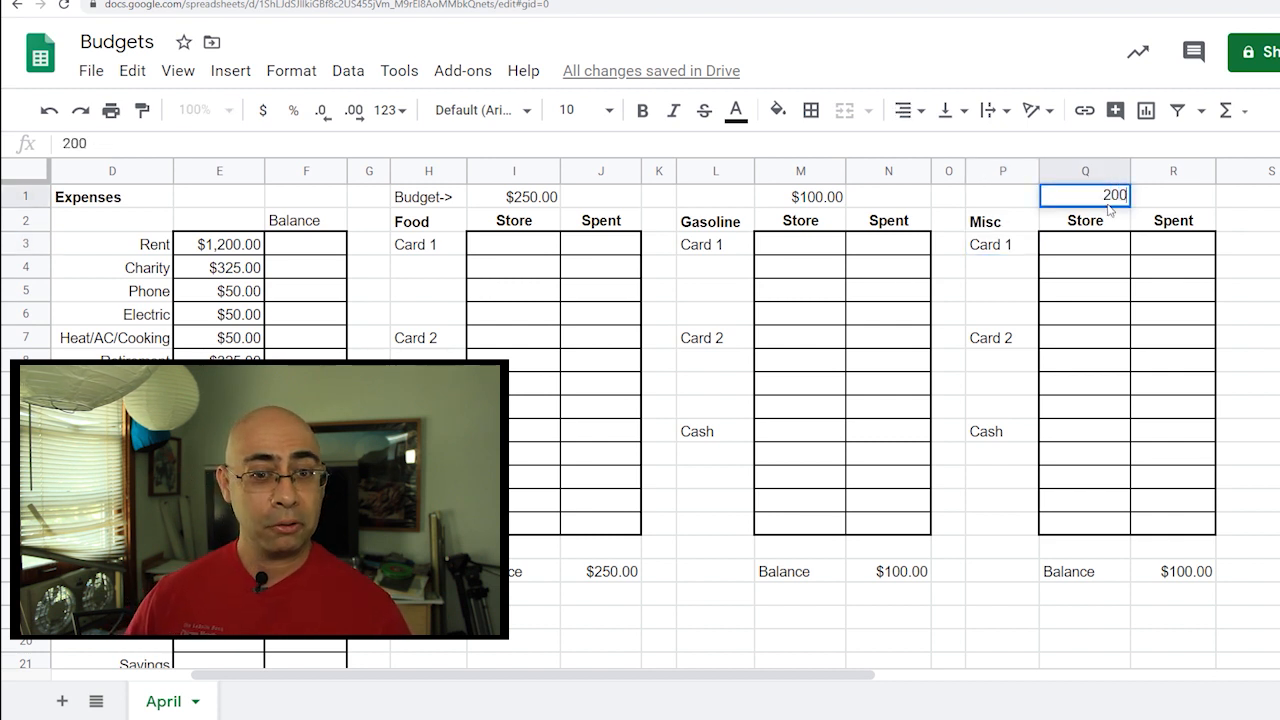
{"action": "key", "text": "Return"}
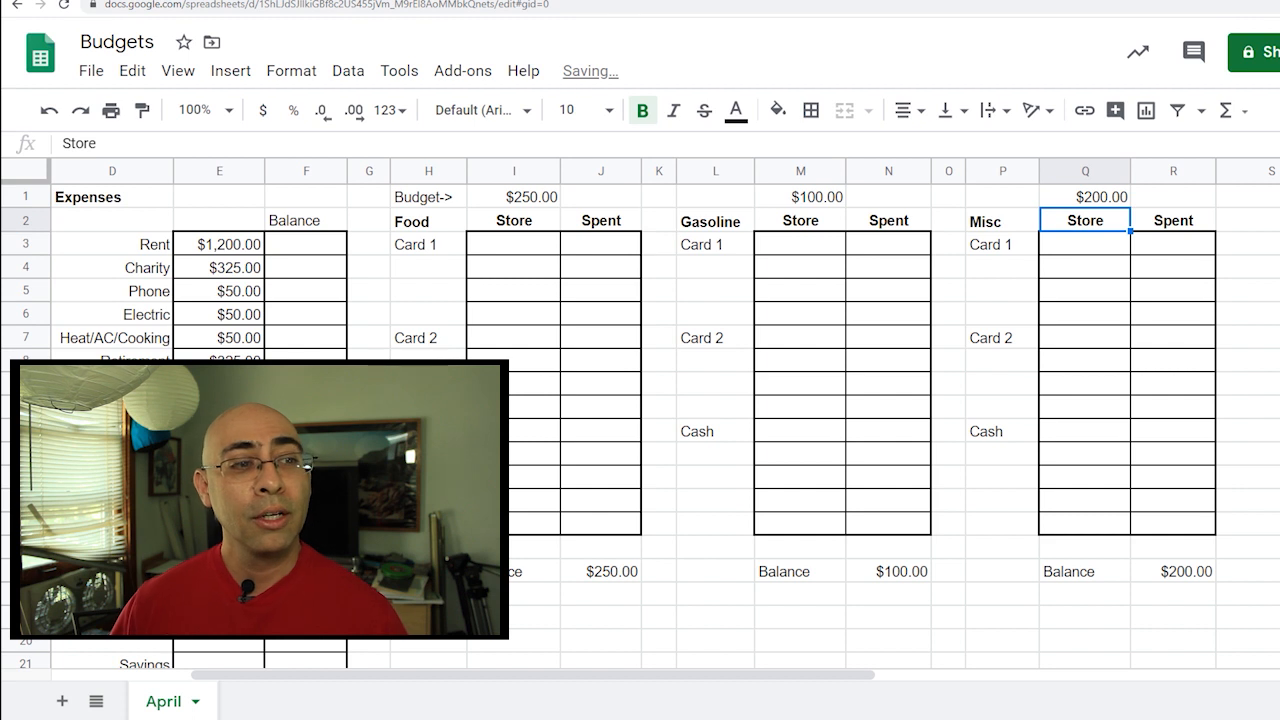
Link the Food, Gasoline and Misc. expense amounts in E9:E11 to their table budgets in I1, M1 and Q1.
{"action": "left_click", "coordinate": [219, 440]}
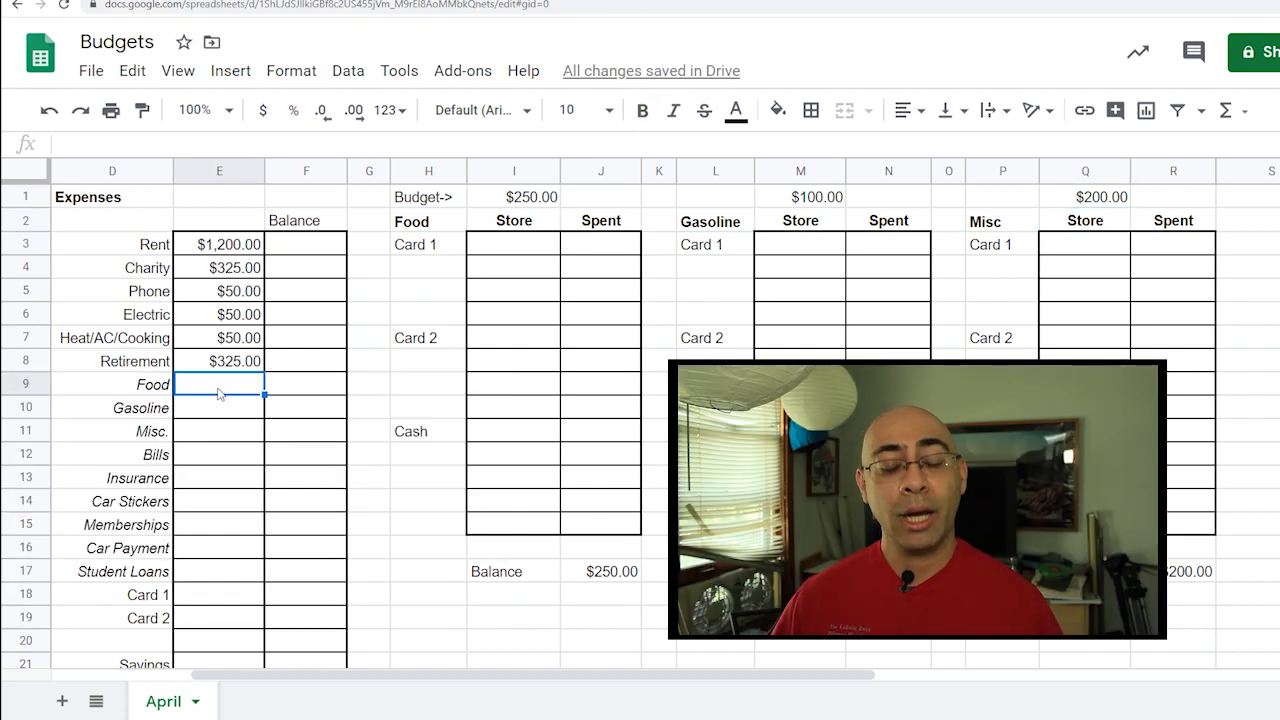
{"action": "type", "text": "="}
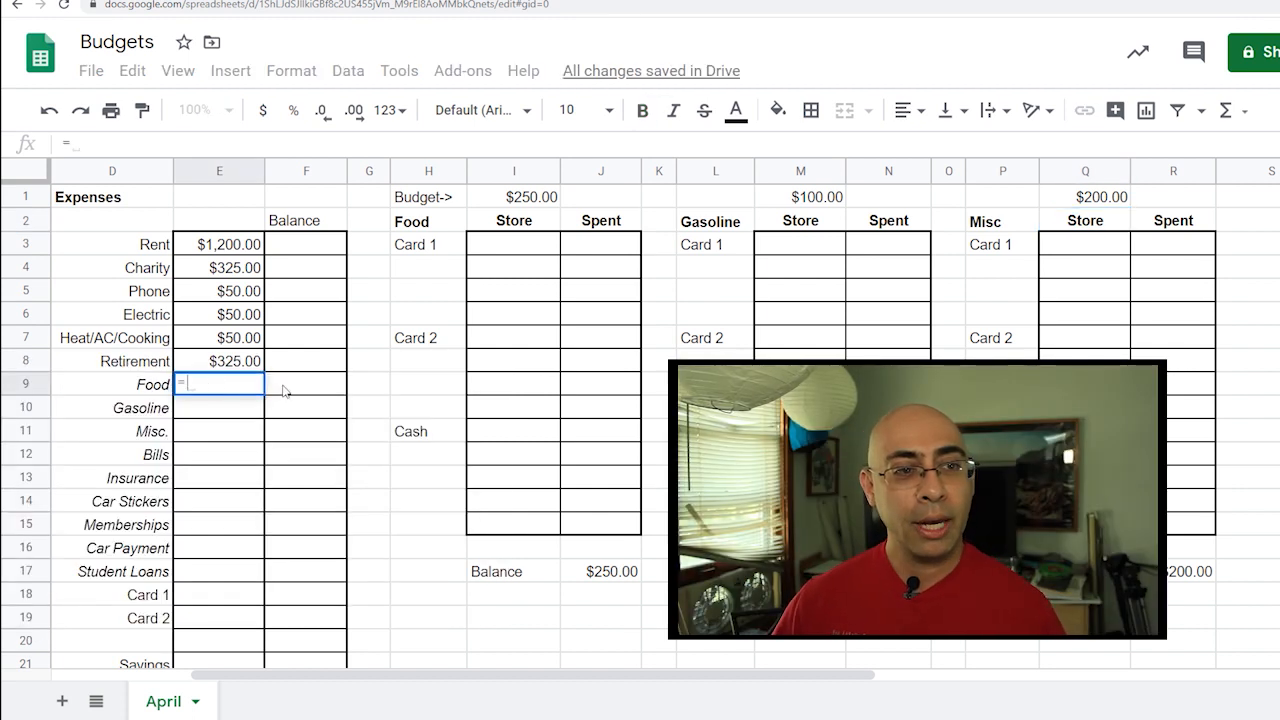
{"action": "left_click", "coordinate": [534, 202]}
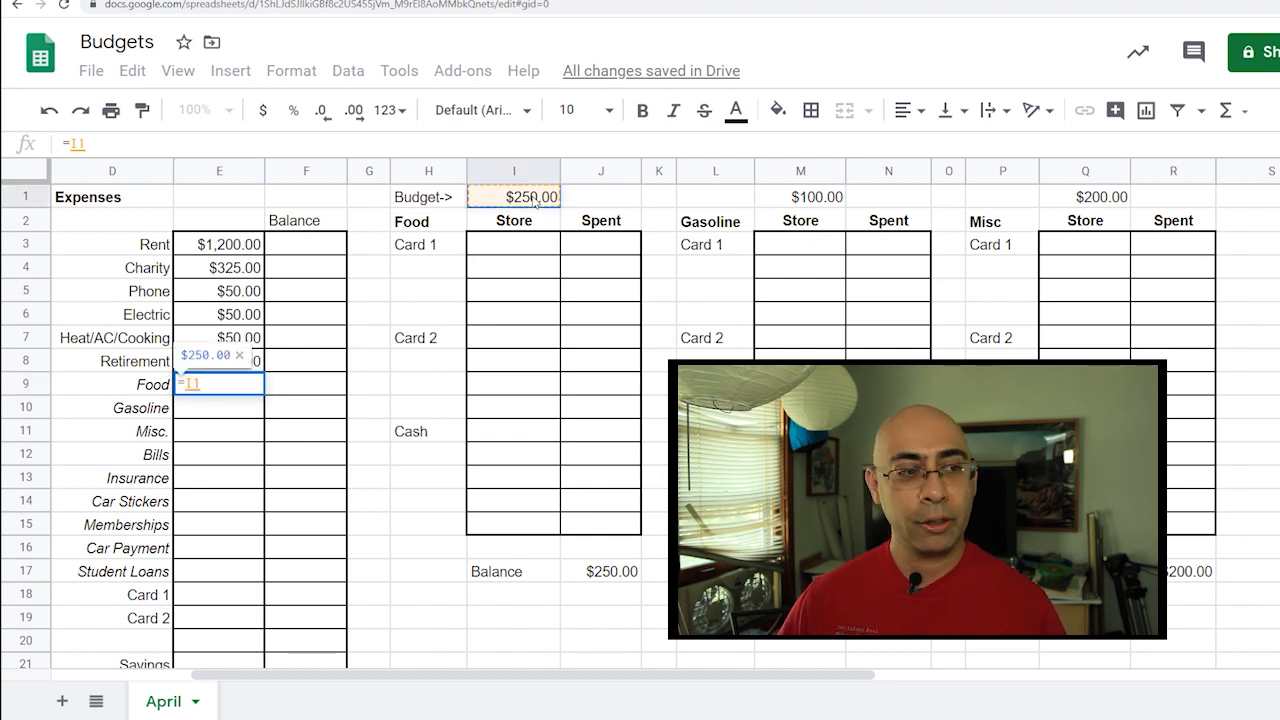
{"action": "key", "text": "Return"}
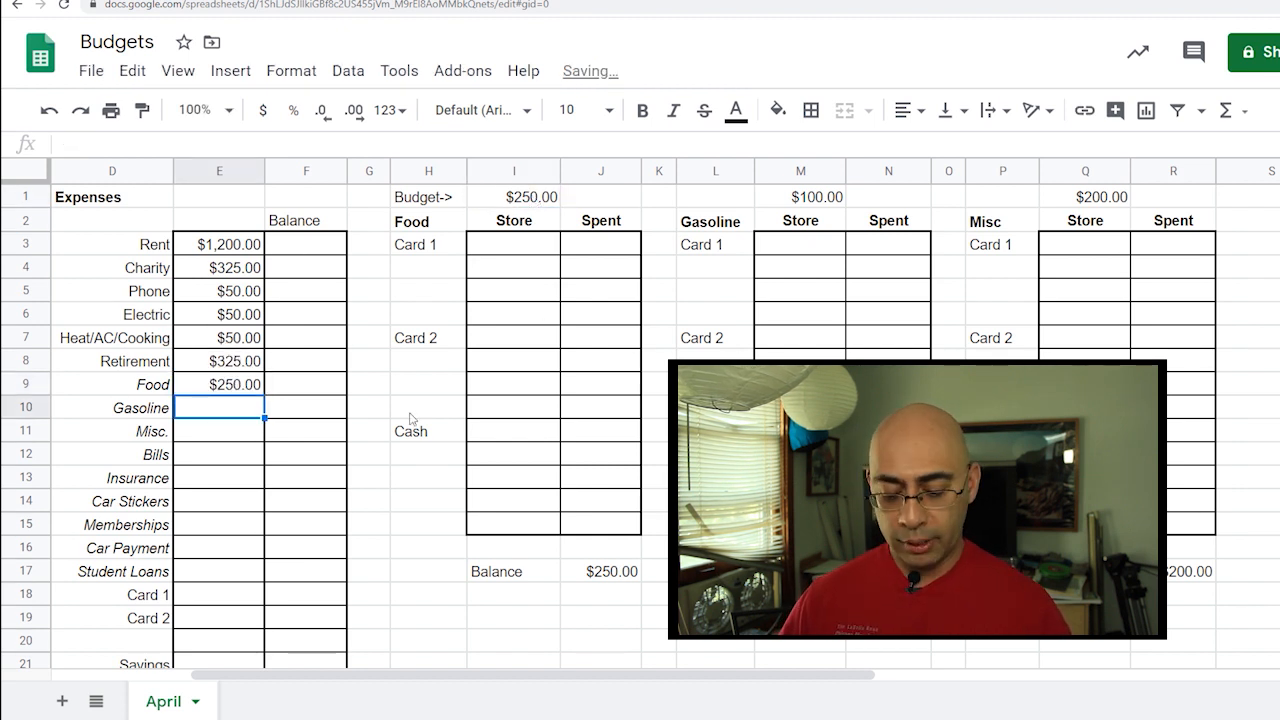
{"action": "type", "text": "="}
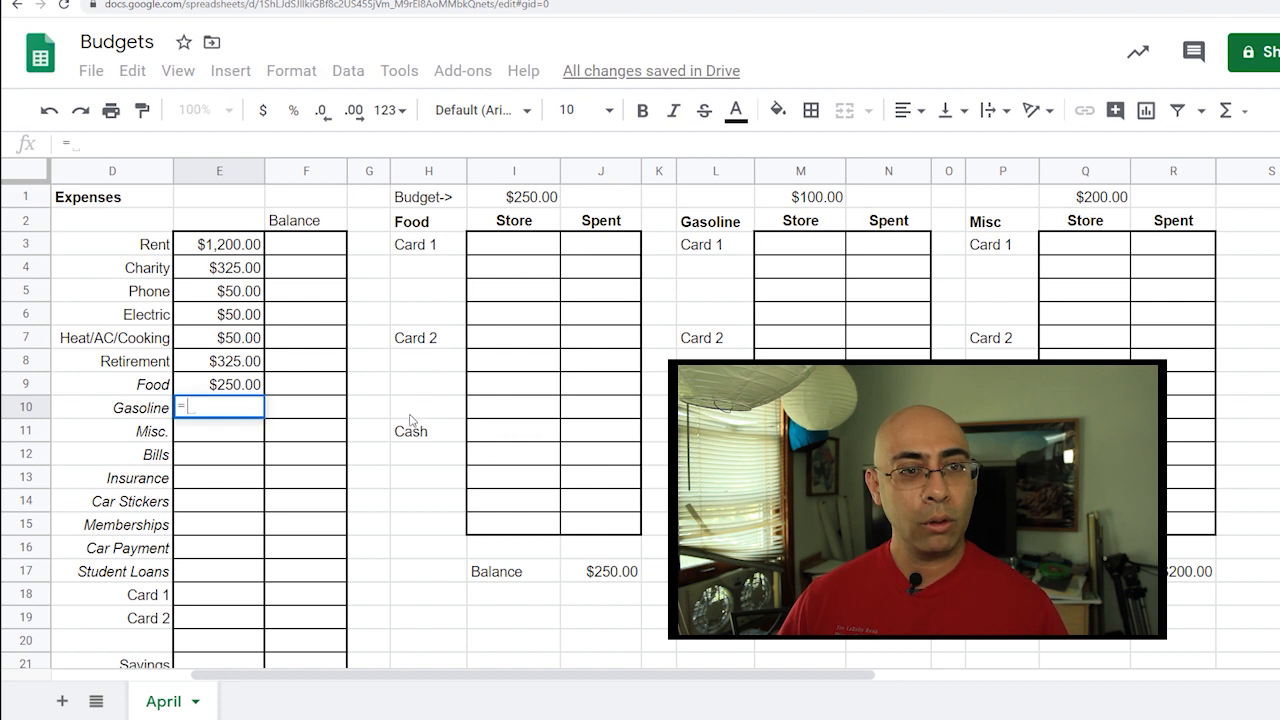
{"action": "left_click", "coordinate": [799, 200]}
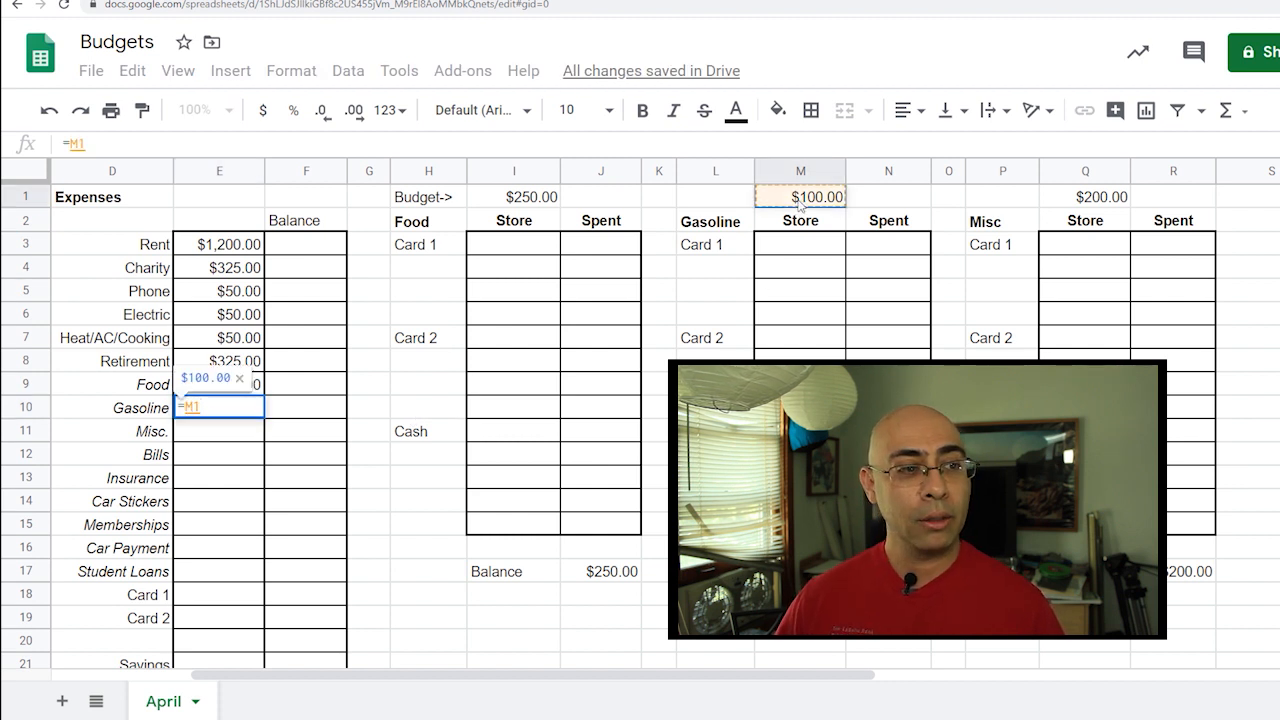
{"action": "key", "text": "Return"}
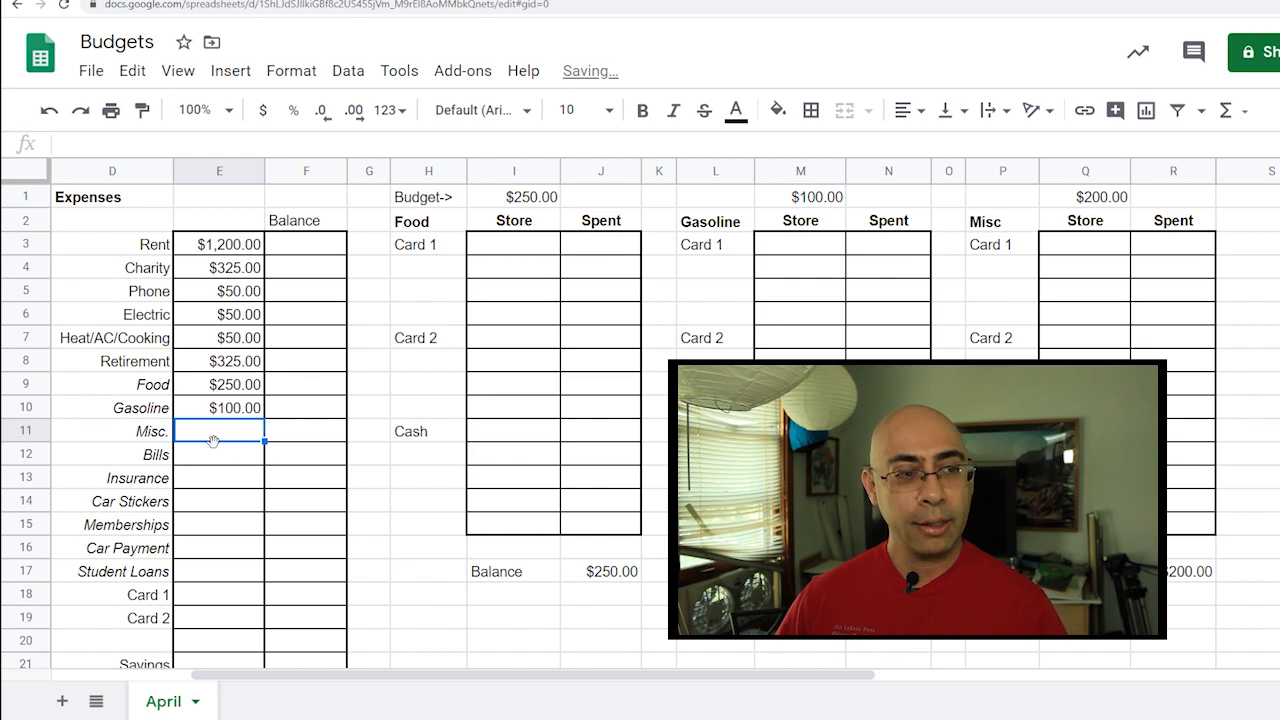
{"action": "type", "text": "="}
{"action": "left_click", "coordinate": [1090, 200]}
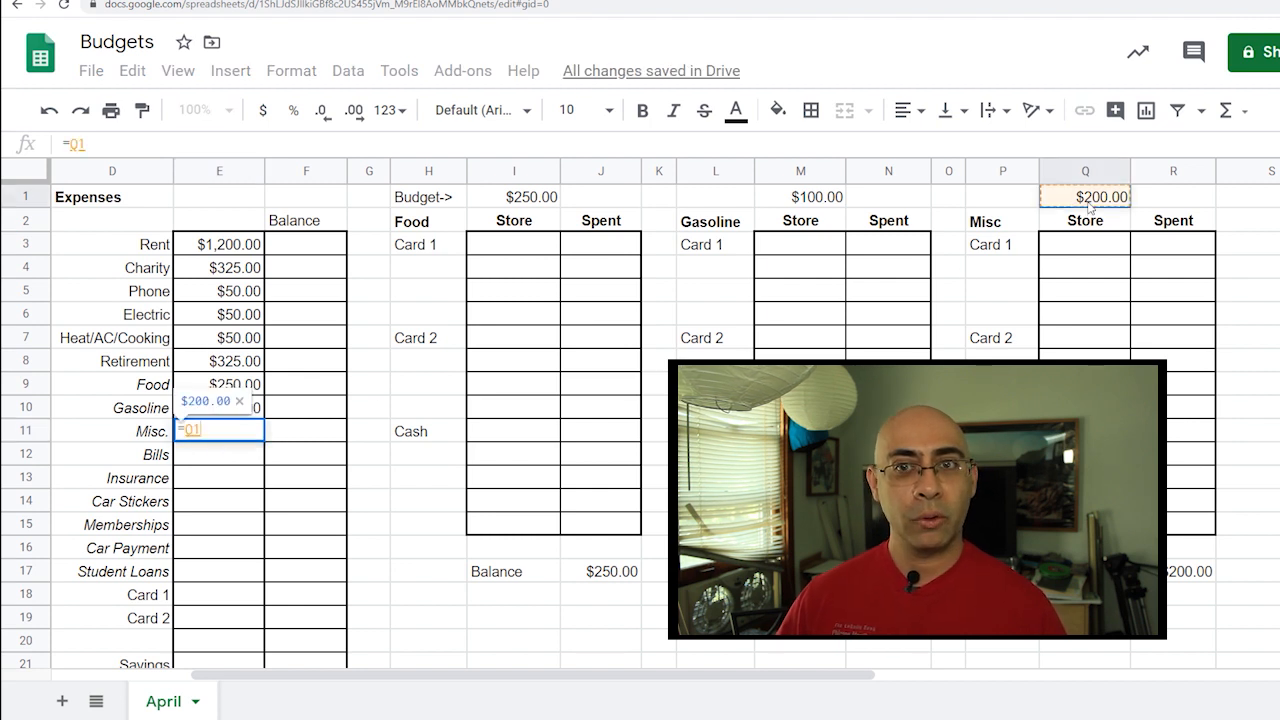
{"action": "key", "text": "Return"}
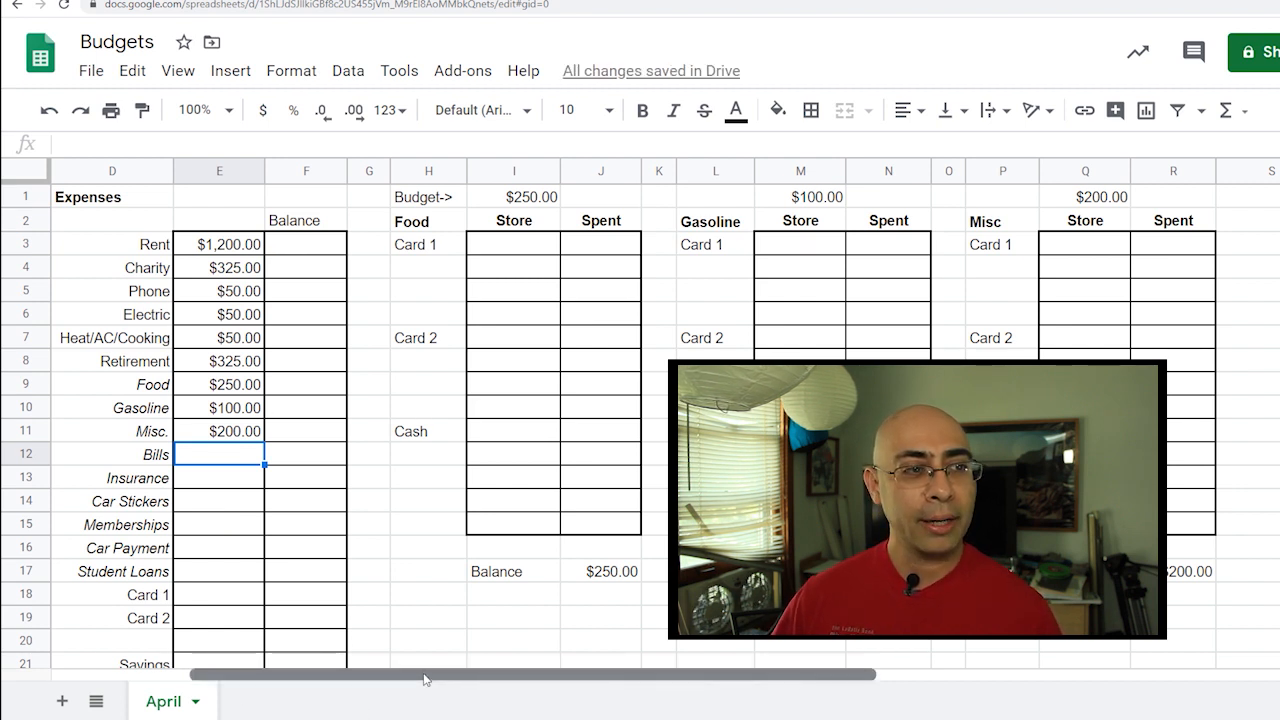
Calculate the Rent row's balance in F3 as total income minus rent, =B6-E3.
{"action": "left_click_drag", "start_coordinate": [425, 682], "coordinate": [285, 683]}
{"action": "left_click", "coordinate": [564, 252]}
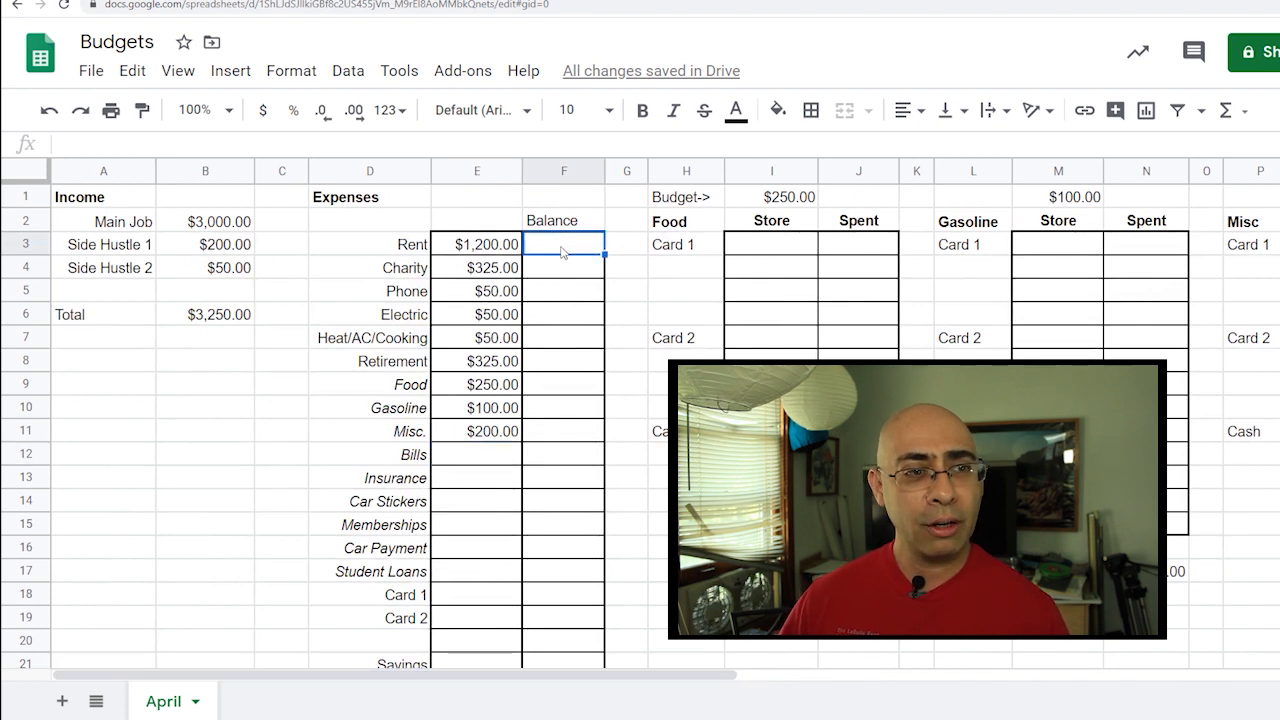
{"action": "left_click", "coordinate": [549, 222]}
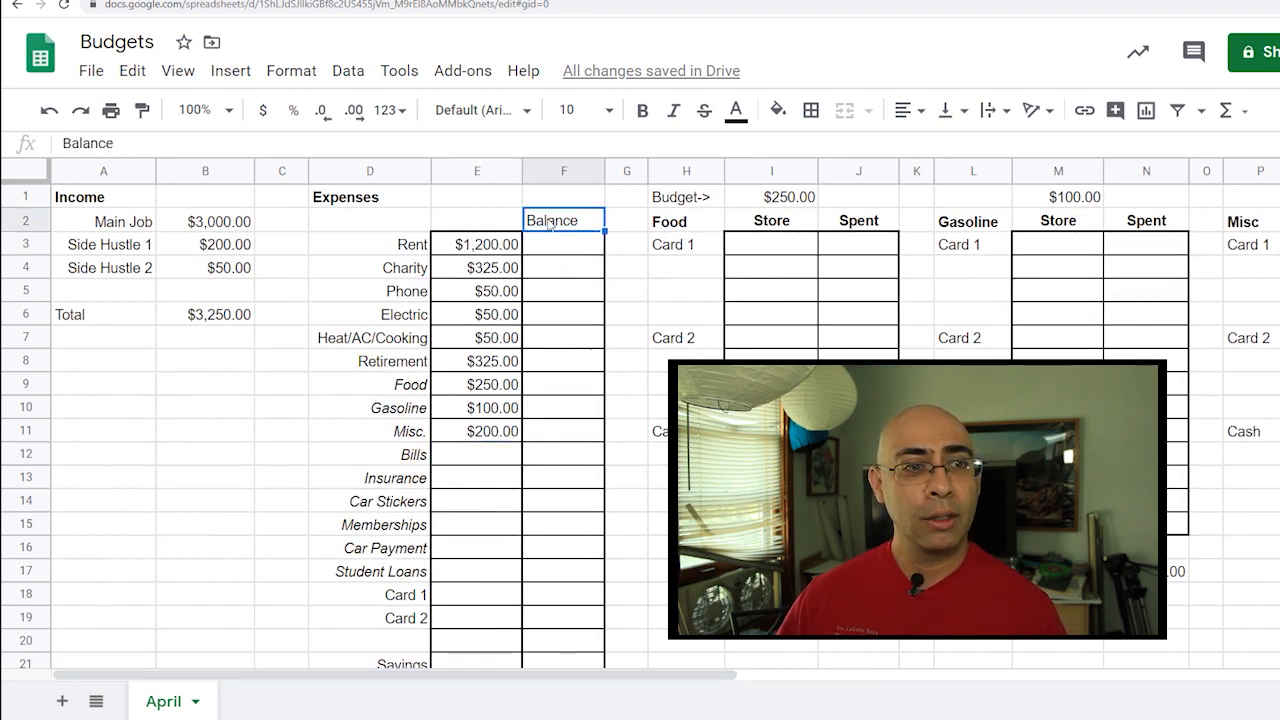
{"action": "left_click", "coordinate": [554, 248]}
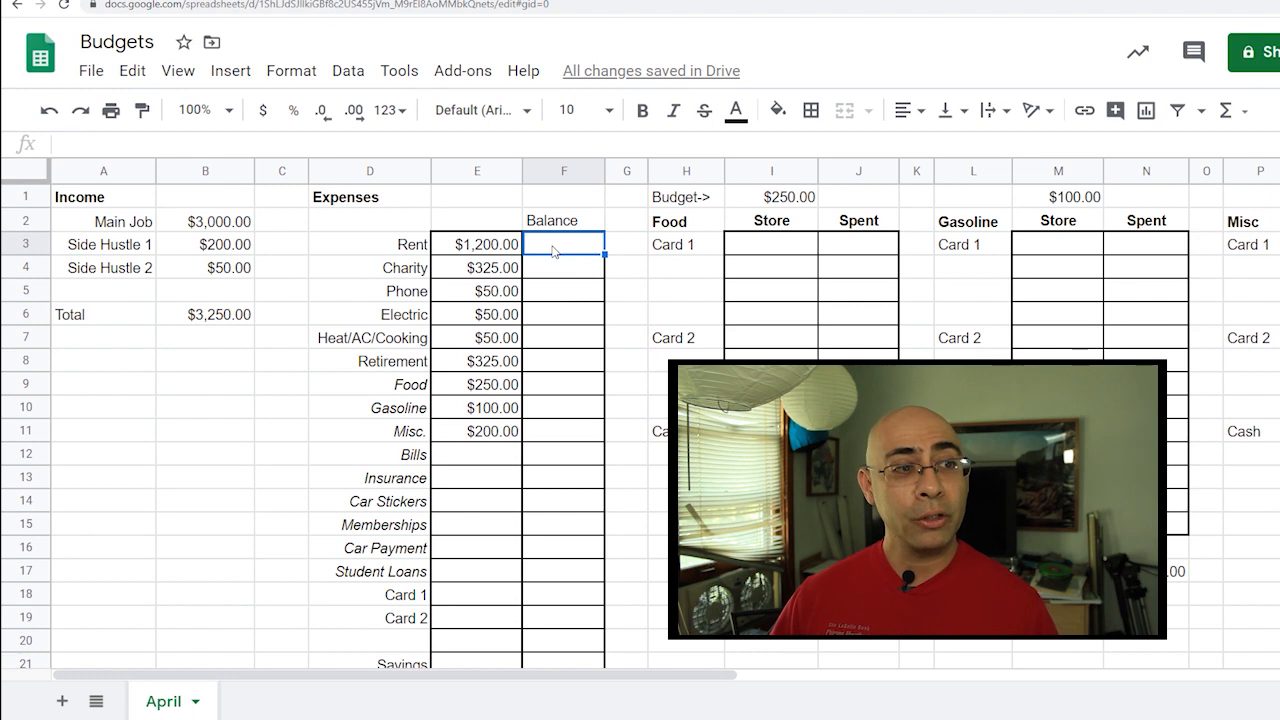
{"action": "left_click", "coordinate": [237, 320]}
{"action": "left_click", "coordinate": [469, 252]}
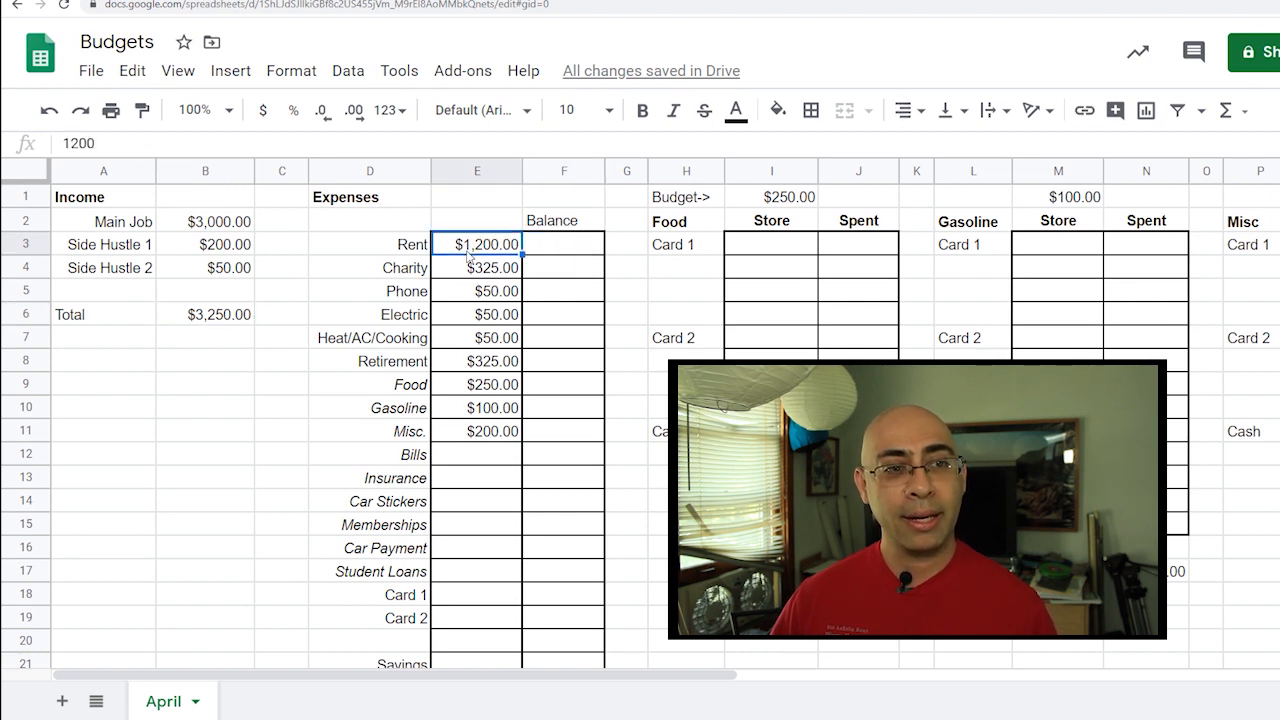
{"action": "left_click", "coordinate": [572, 251]}
{"action": "type", "text": "="}
{"action": "left_click", "coordinate": [237, 322]}
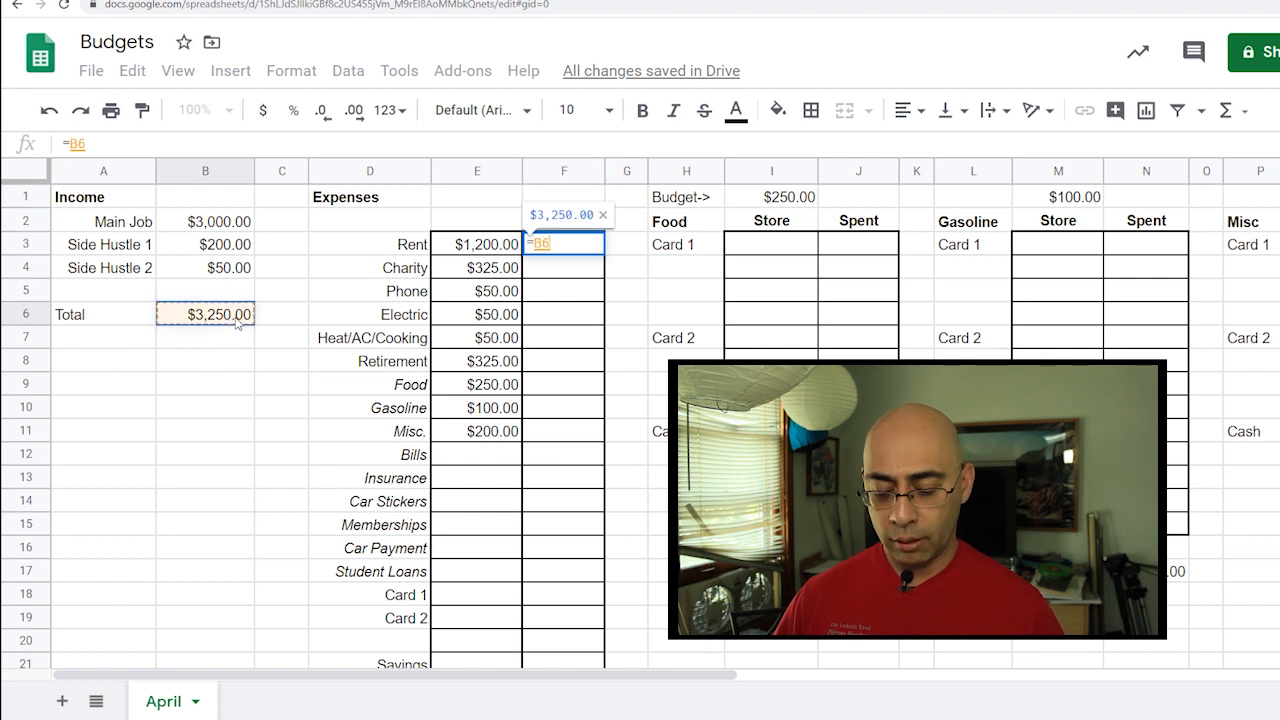
{"action": "type", "text": "-"}
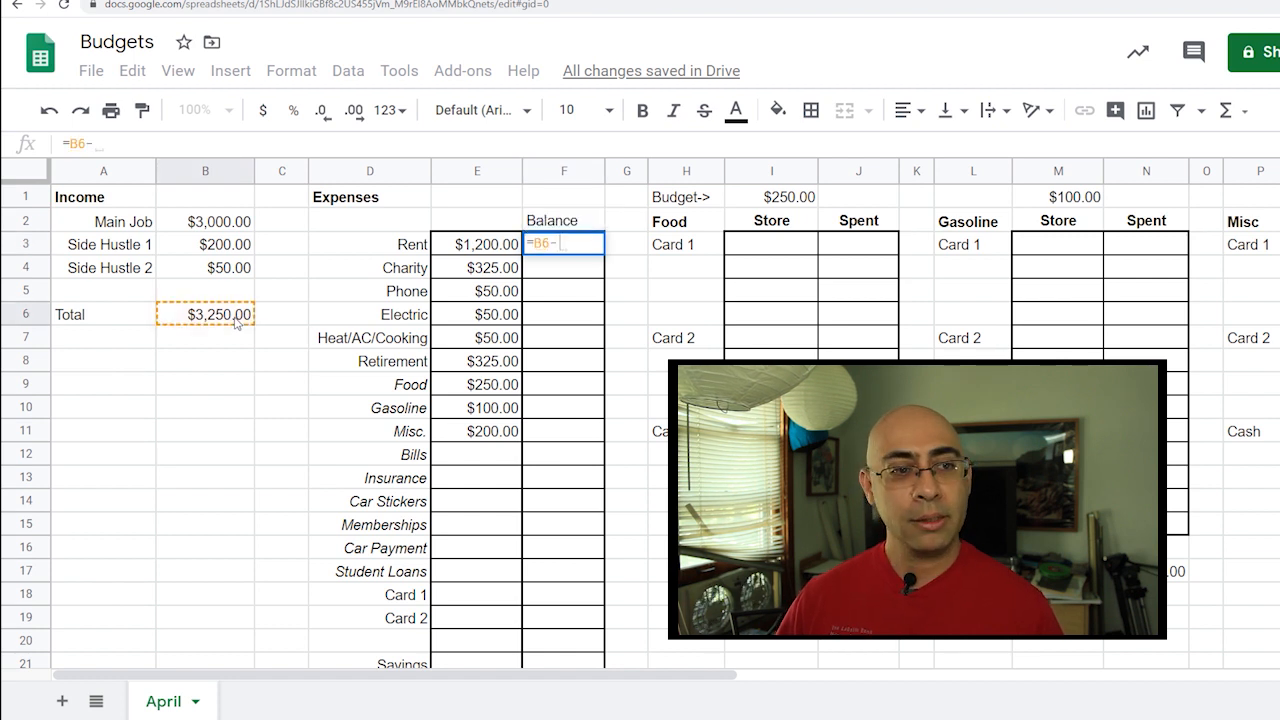
{"action": "left_click", "coordinate": [479, 252]}
{"action": "key", "text": "Return"}
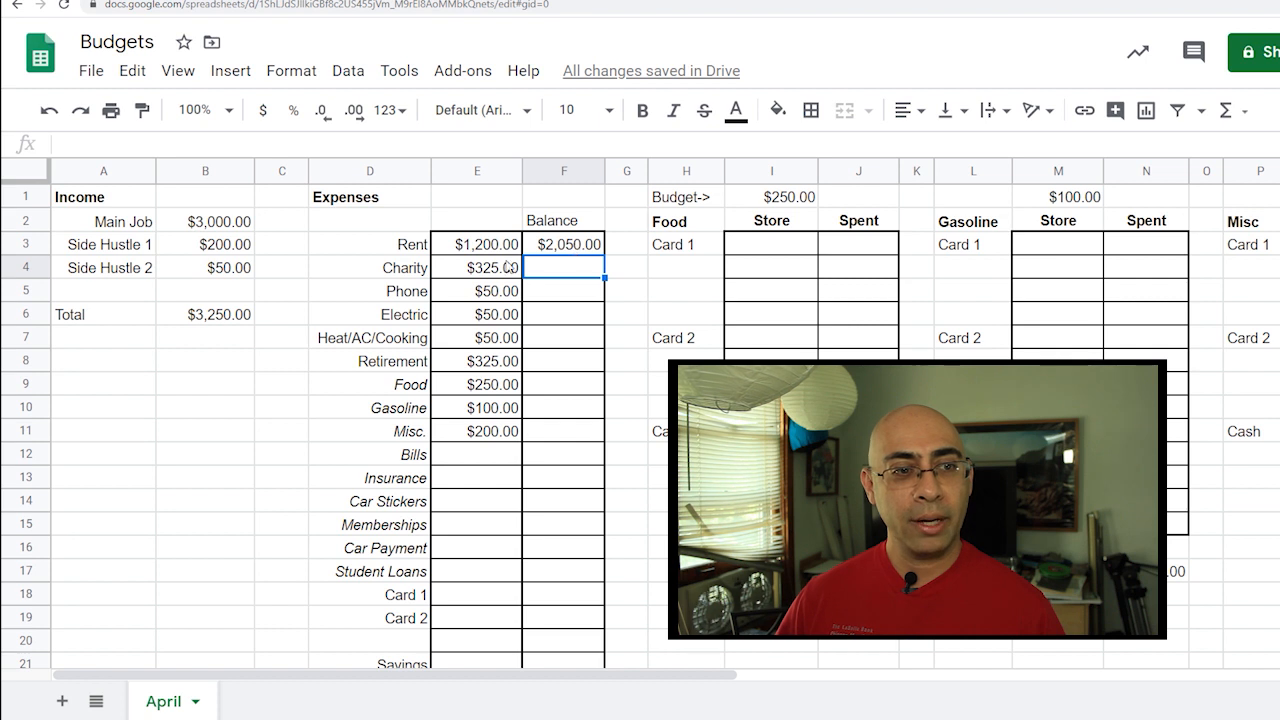
Enter =F3-E4 as the Charity row's balance in F4 and fill the formula down through Misc. in F11.
{"action": "type", "text": "="}
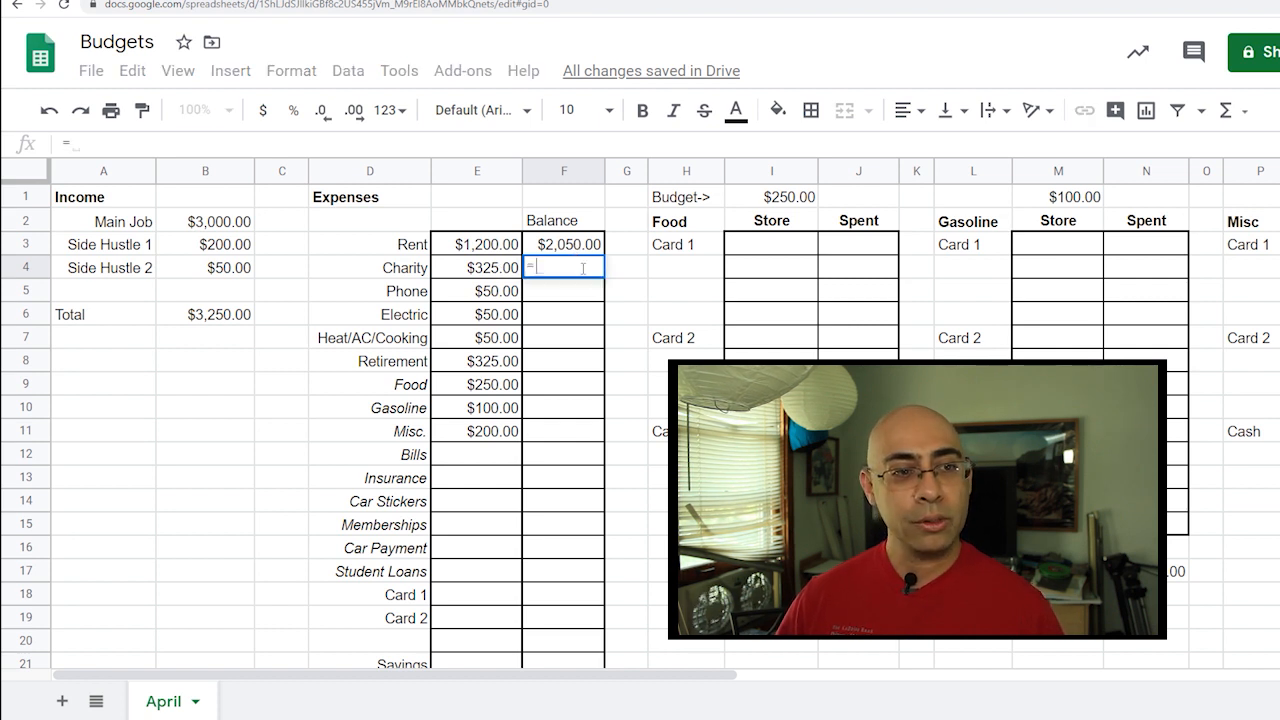
{"action": "left_click", "coordinate": [557, 248]}
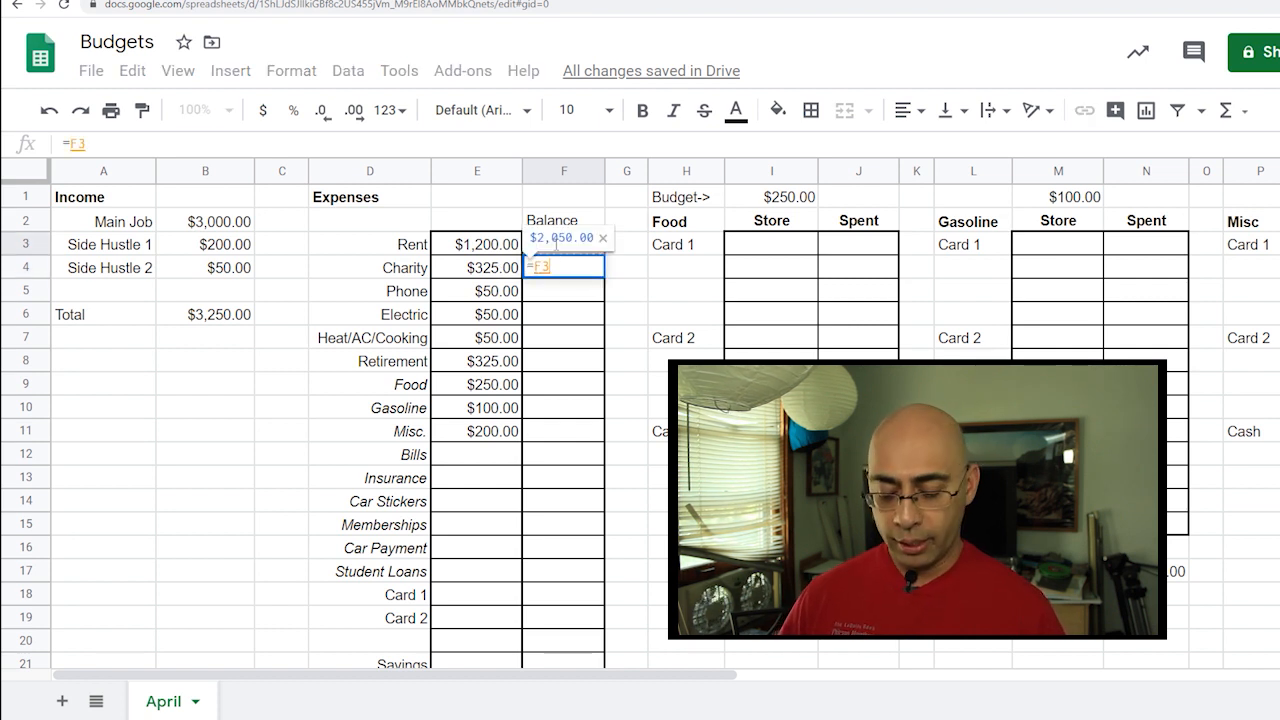
{"action": "type", "text": "-"}
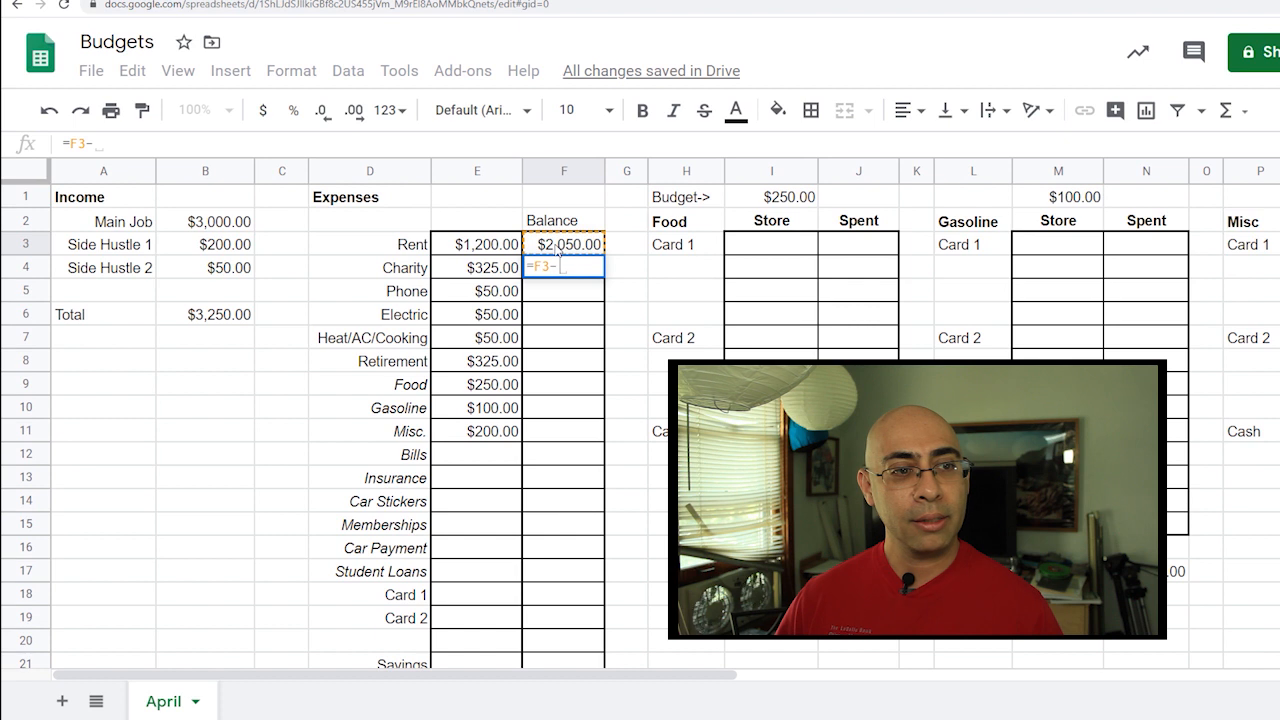
{"action": "left_click", "coordinate": [495, 270]}
{"action": "key", "text": "Return"}
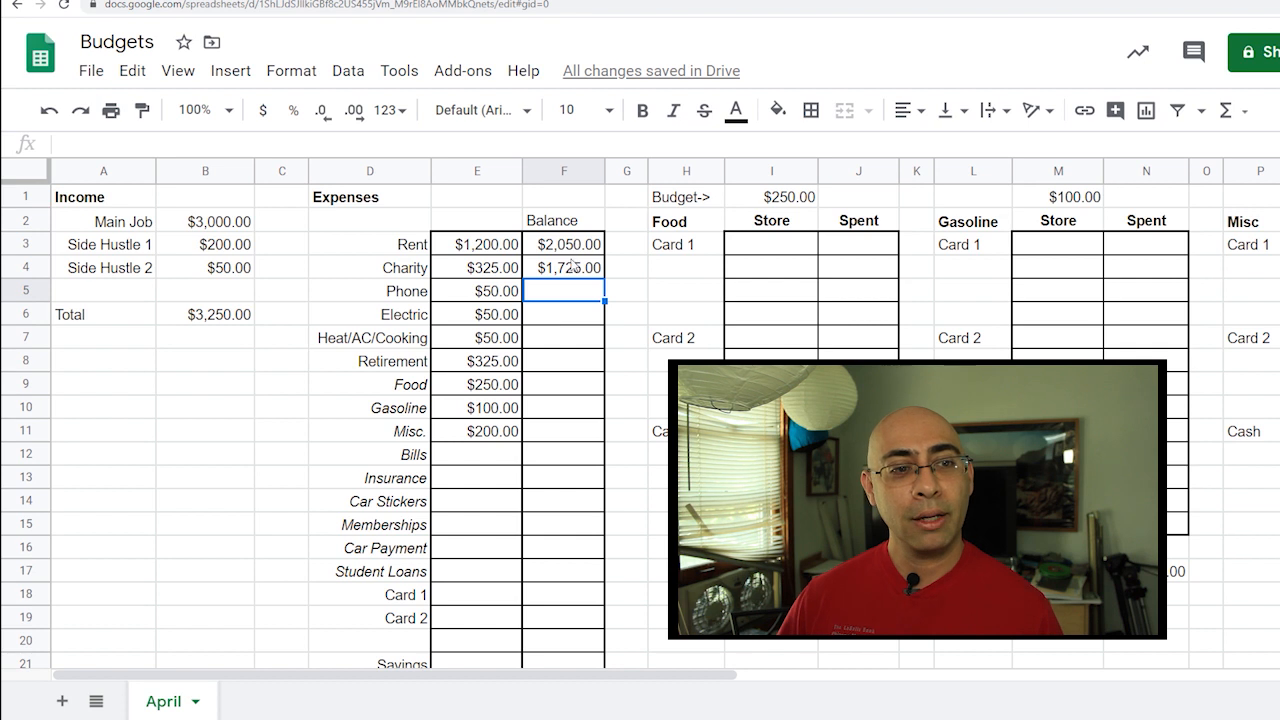
{"action": "left_click", "coordinate": [566, 268]}
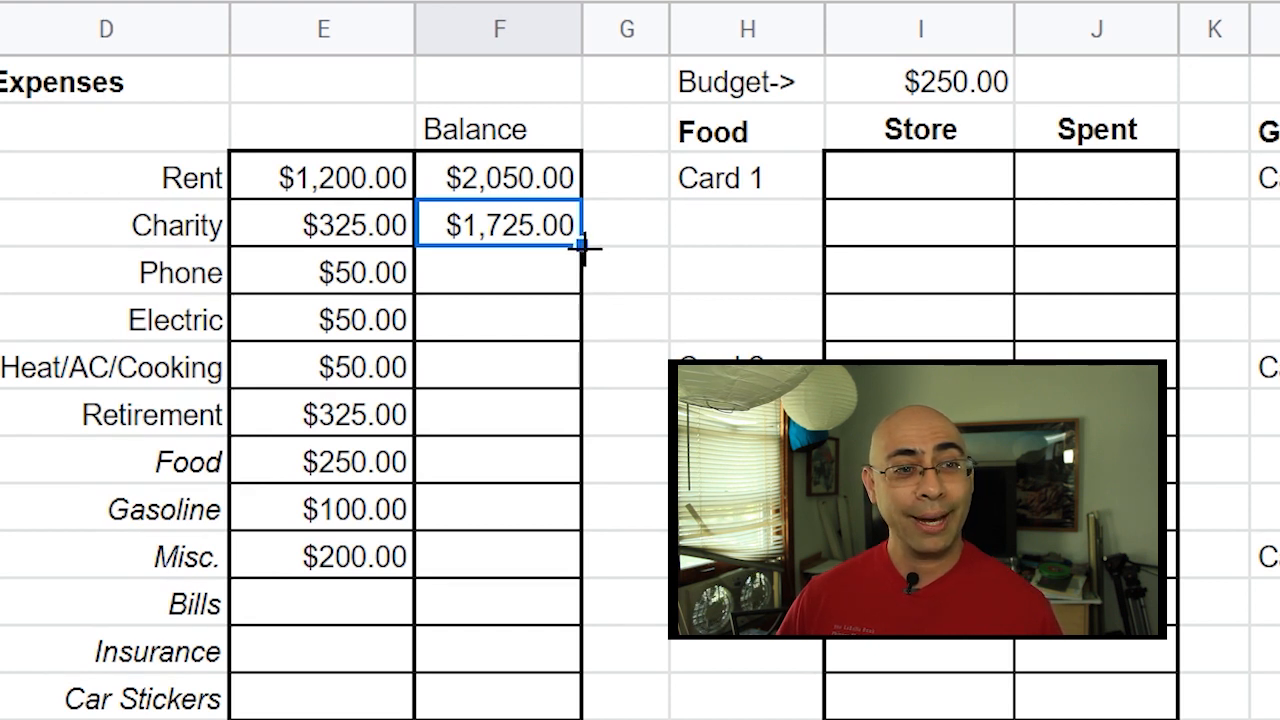
{"action": "left_click_drag", "start_coordinate": [582, 244], "coordinate": [577, 560]}
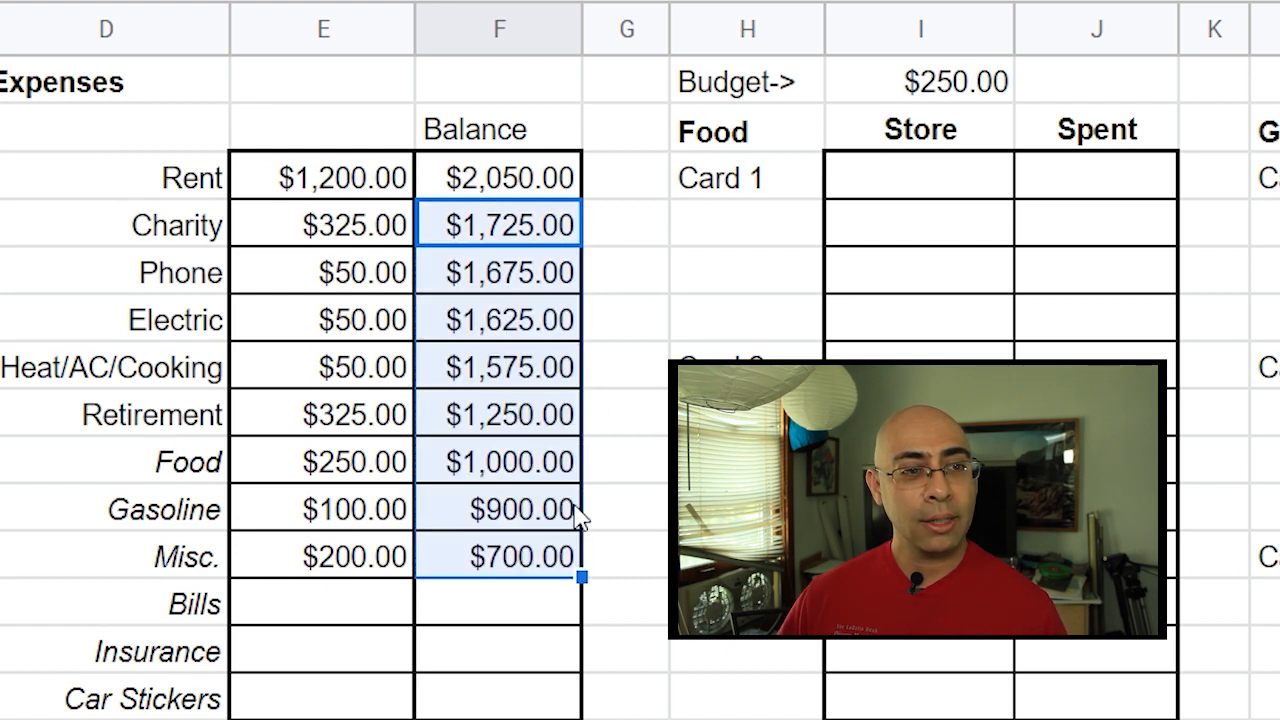
Examine the filled formulas in the Balance column to check which cells each row subtracts.
{"action": "left_click", "coordinate": [635, 285]}
{"action": "left_click", "coordinate": [510, 275]}
{"action": "left_click", "coordinate": [489, 324]}
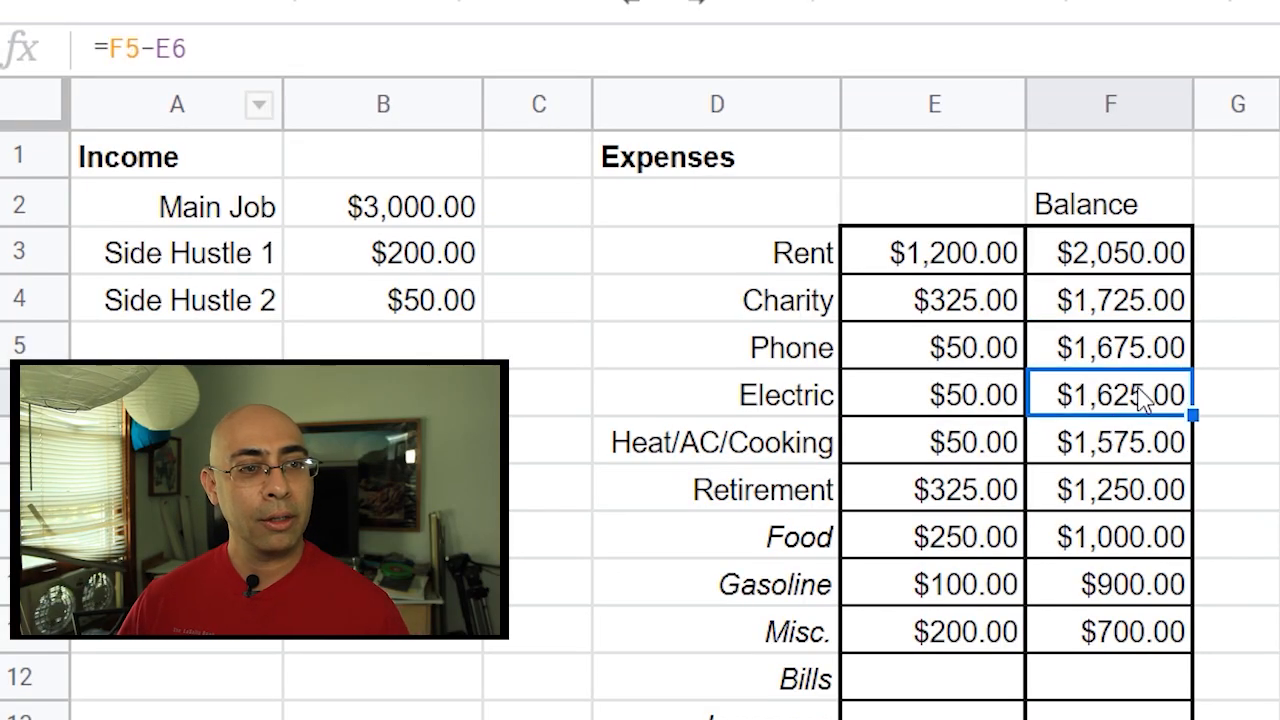
{"action": "left_click", "coordinate": [1140, 443]}
{"action": "left_click", "coordinate": [1138, 490]}
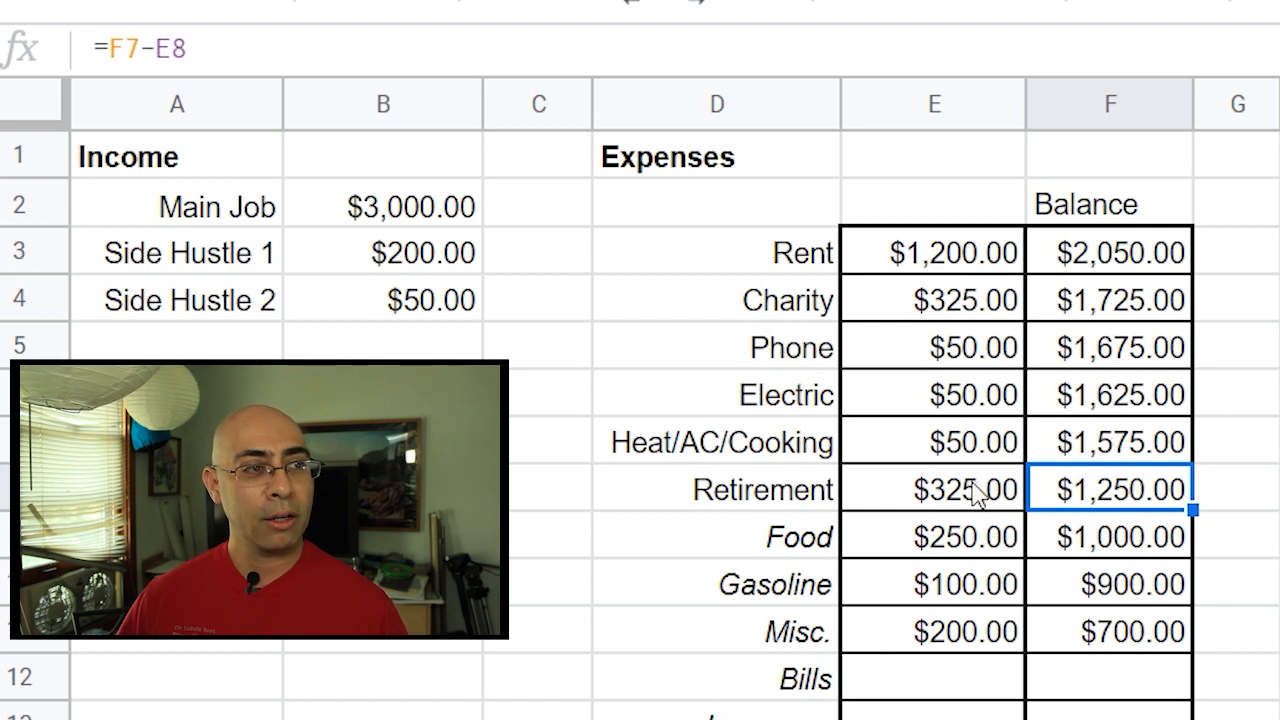
{"action": "left_click", "coordinate": [1150, 541]}
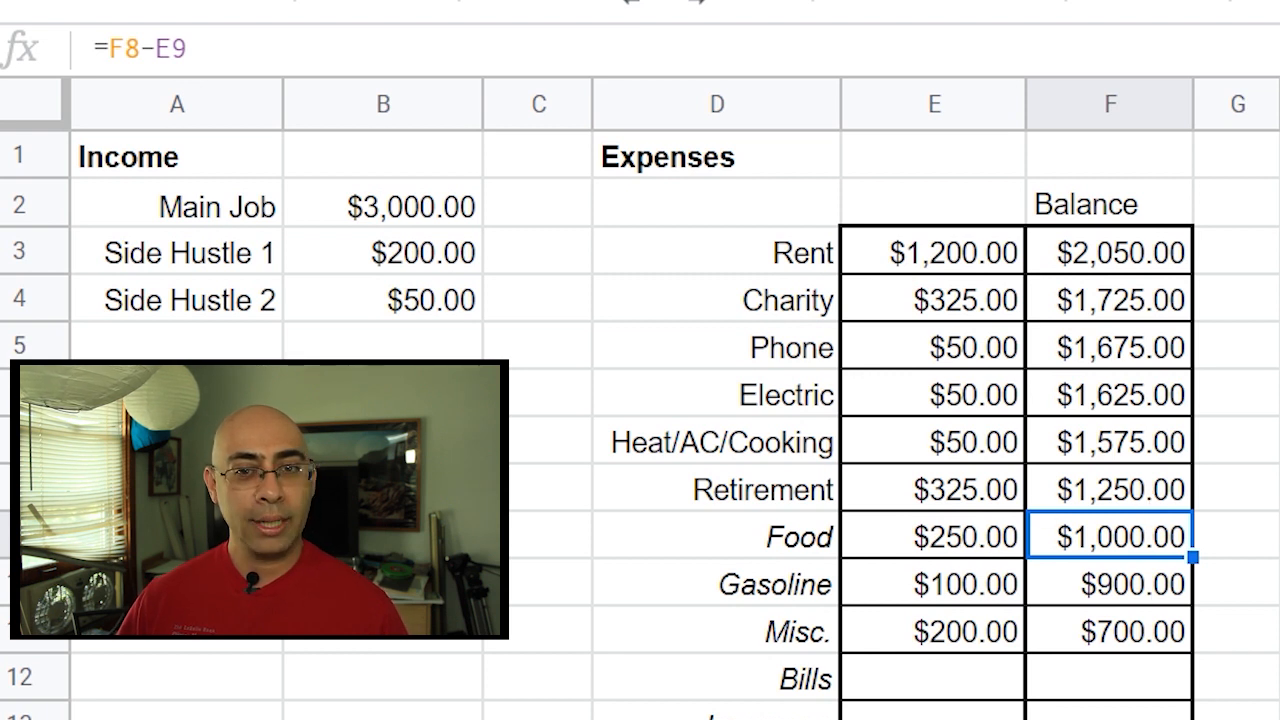
{"action": "scroll", "coordinate": [700, 450], "scroll_direction": "down", "scroll_amount": 5}
{"action": "scroll", "coordinate": [700, 450], "scroll_direction": "up", "scroll_amount": 5}
Extend the running balance formula from F11 down to the Savings row in F21.
{"action": "scroll", "coordinate": [700, 450], "scroll_direction": "down", "scroll_amount": 2}
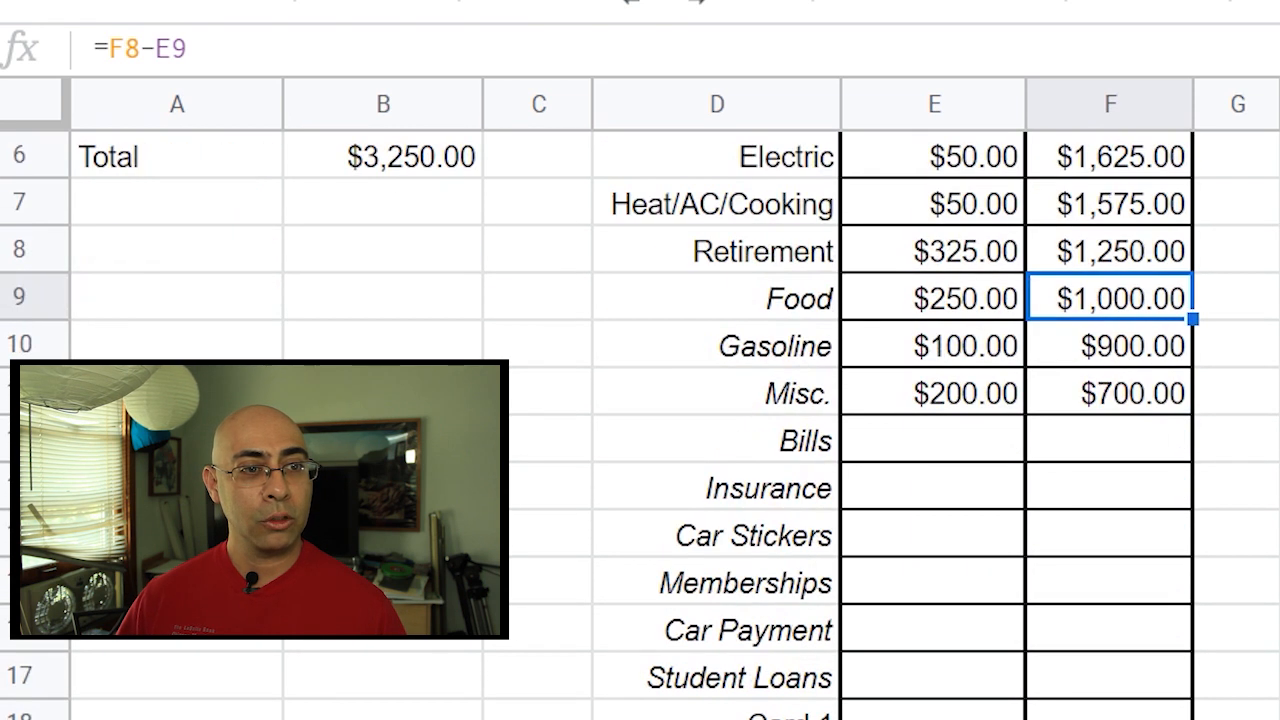
{"action": "left_click", "coordinate": [1143, 391]}
{"action": "scroll", "coordinate": [1160, 300], "scroll_direction": "down", "scroll_amount": 1}
{"action": "left_click_drag", "start_coordinate": [1195, 185], "coordinate": [1196, 640]}
{"action": "left_click", "coordinate": [1277, 252]}
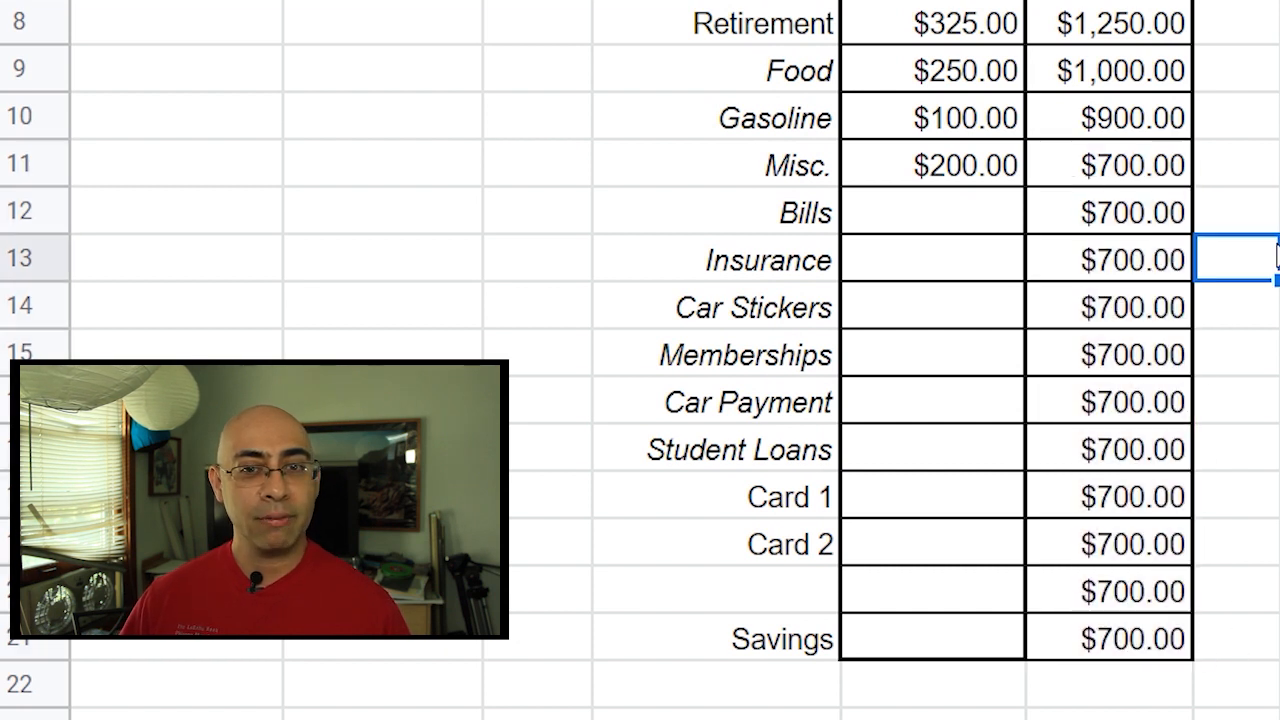
Narrow the blank column S beside the Misc table to make it a spacer.
{"action": "scroll", "coordinate": [929, 217], "scroll_direction": "up", "scroll_amount": 2}
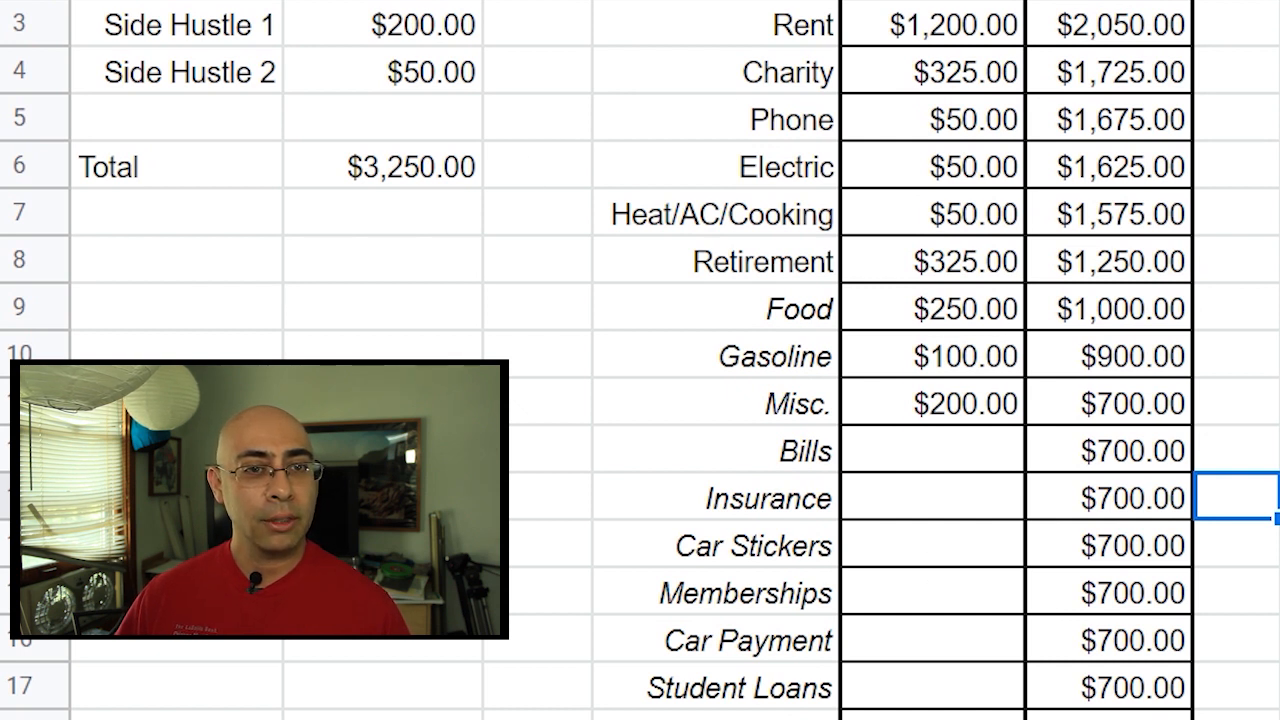
{"action": "scroll", "coordinate": [760, 360], "scroll_direction": "right", "scroll_amount": 2}
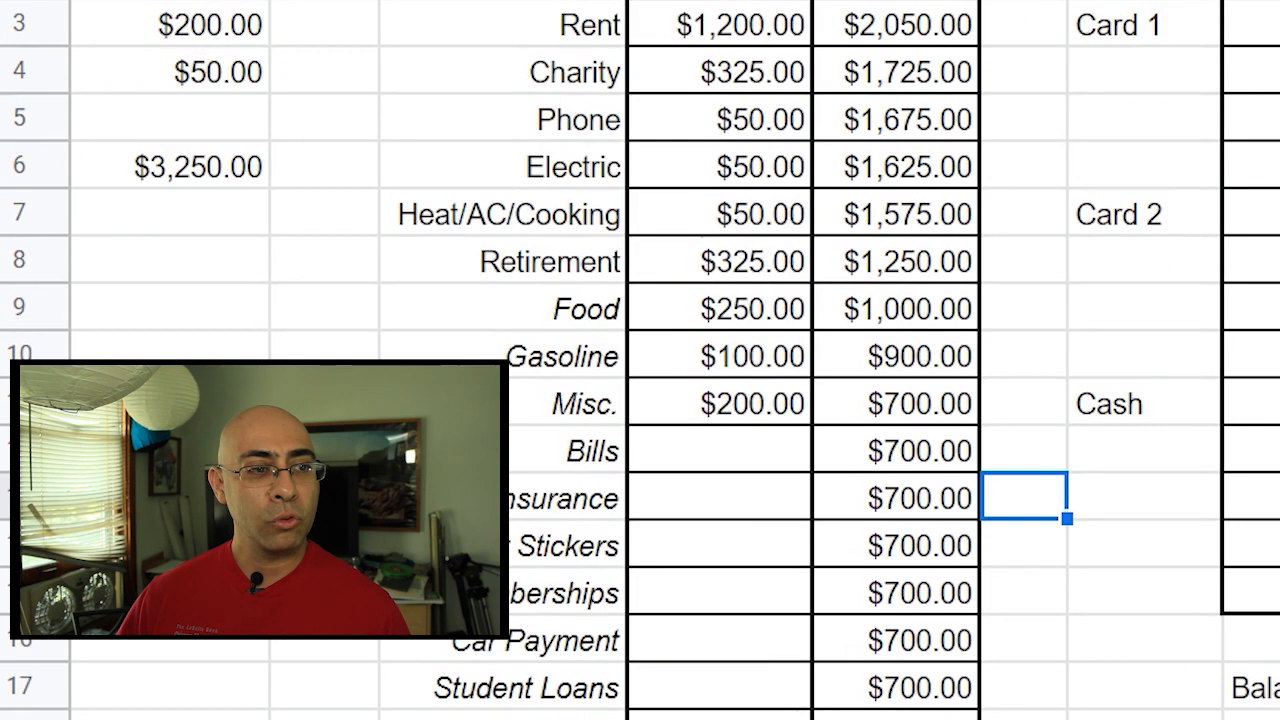
{"action": "left_click", "coordinate": [612, 452]}
{"action": "scroll", "coordinate": [800, 360], "scroll_direction": "right", "scroll_amount": 3}
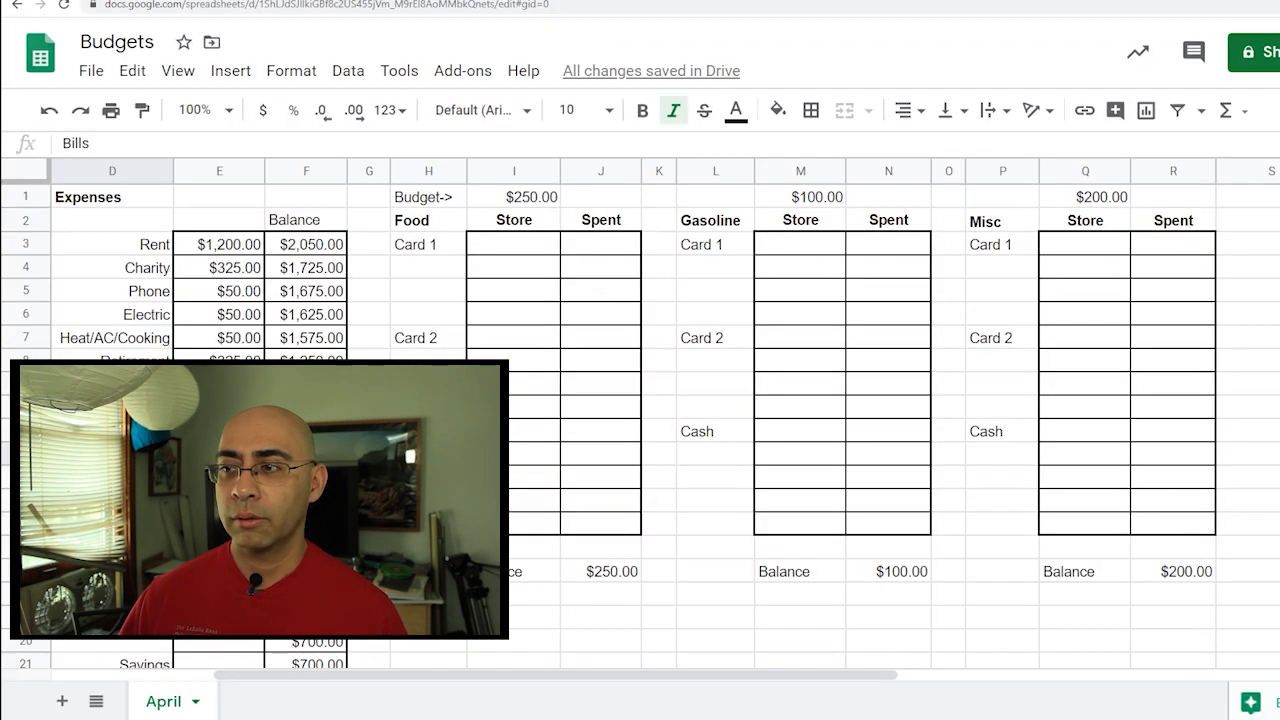
{"action": "left_click_drag", "start_coordinate": [879, 677], "coordinate": [1024, 675]}
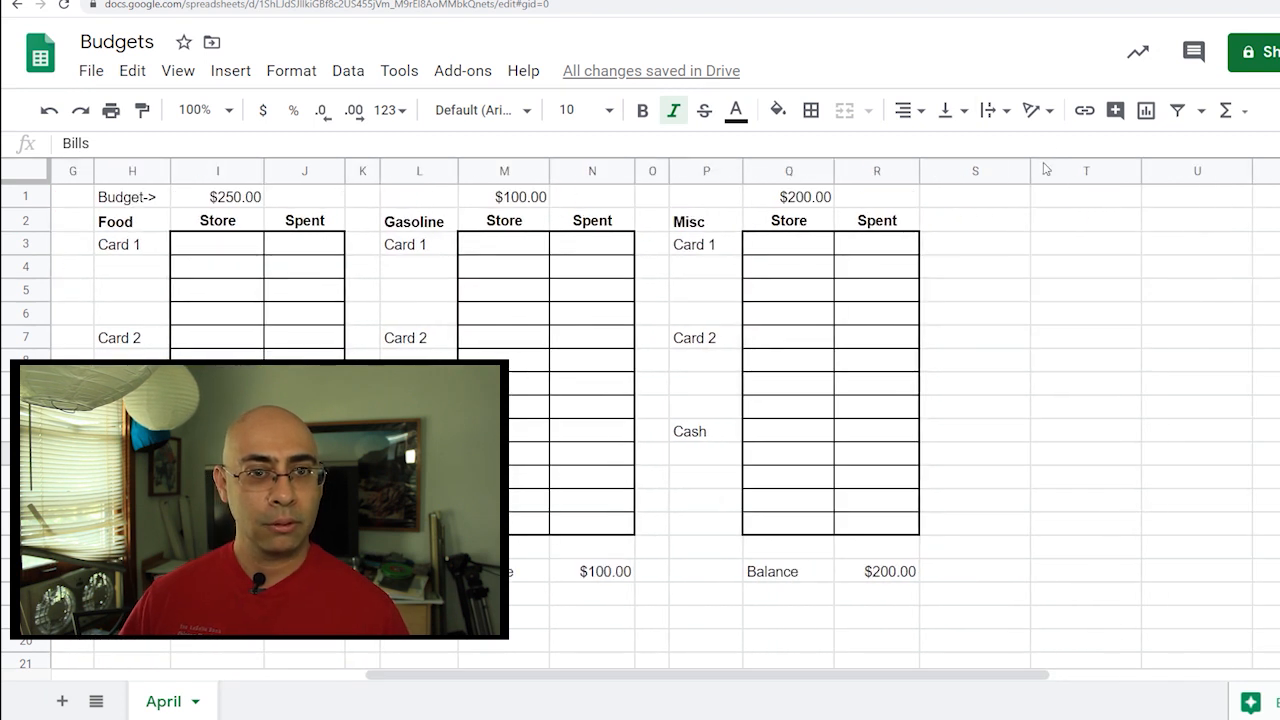
{"action": "left_click_drag", "start_coordinate": [1030, 171], "coordinate": [950, 171]}
Copy the Misc table, P2:R17, and paste it starting at T2.
{"action": "left_click", "coordinate": [686, 215]}
{"action": "left_click_drag", "start_coordinate": [686, 210], "coordinate": [912, 574]}
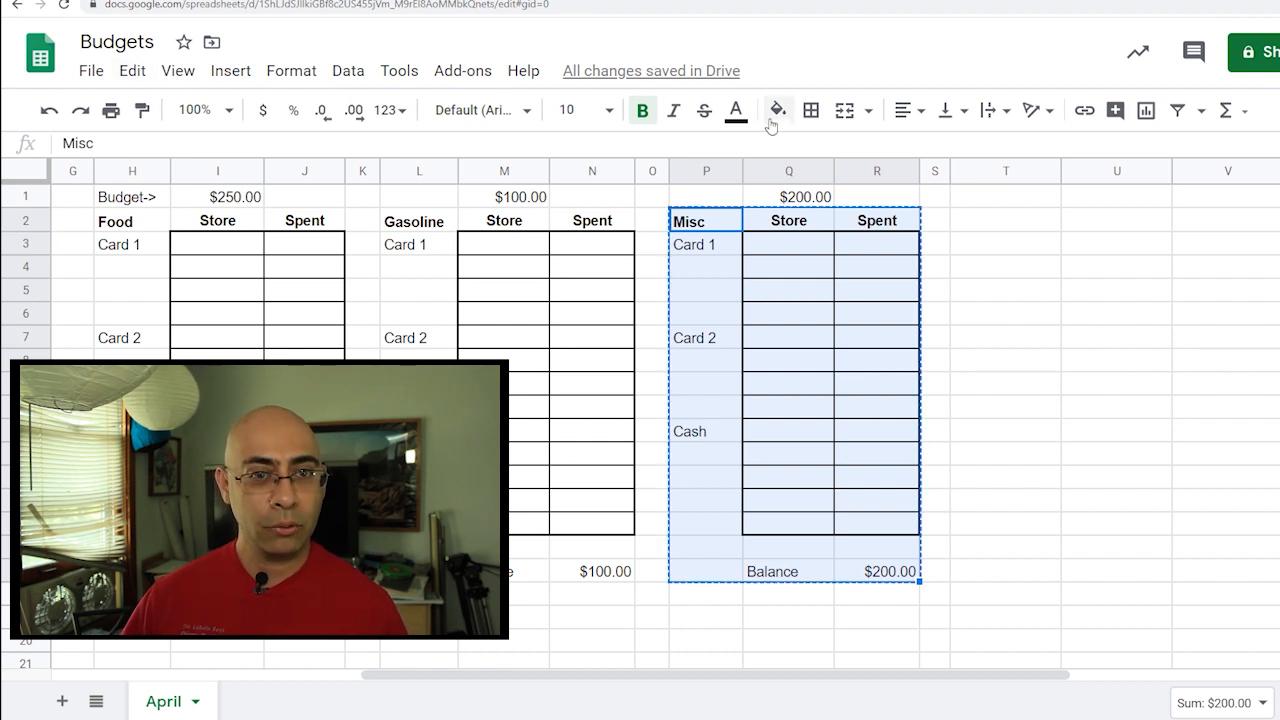
{"action": "key", "text": "ctrl+c"}
{"action": "left_click", "coordinate": [1001, 229]}
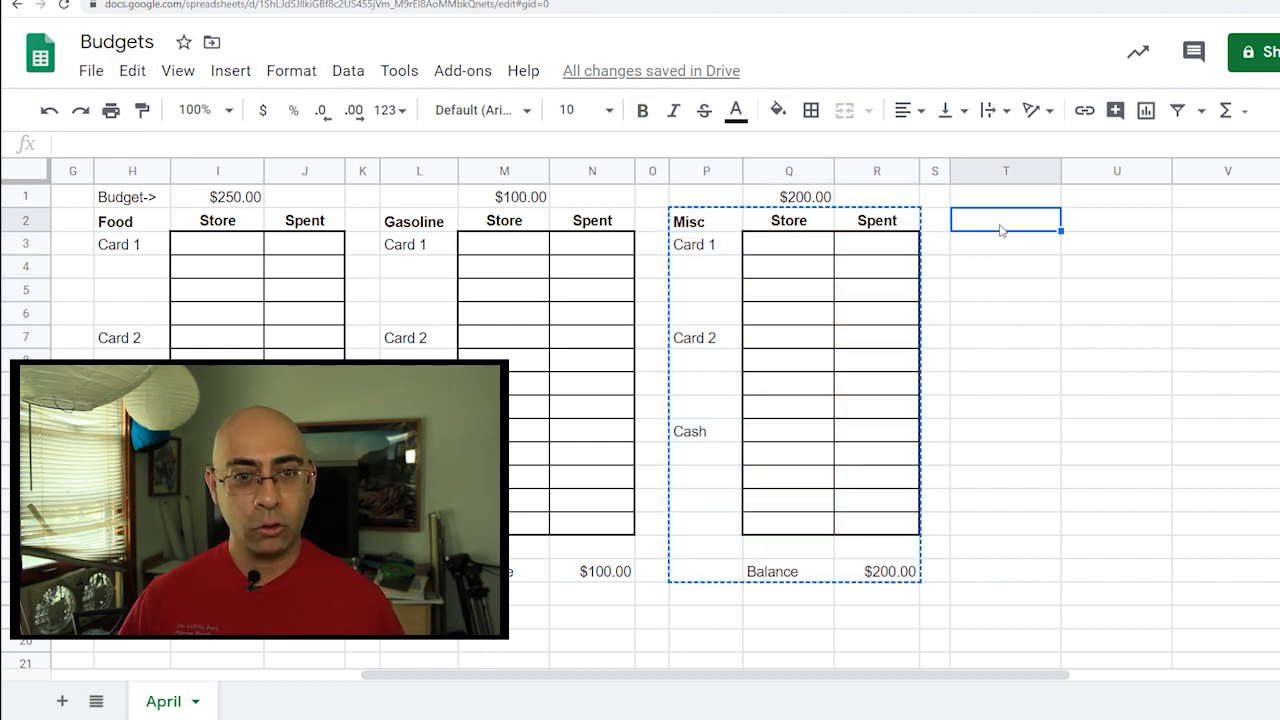
{"action": "key", "text": "ctrl+v"}
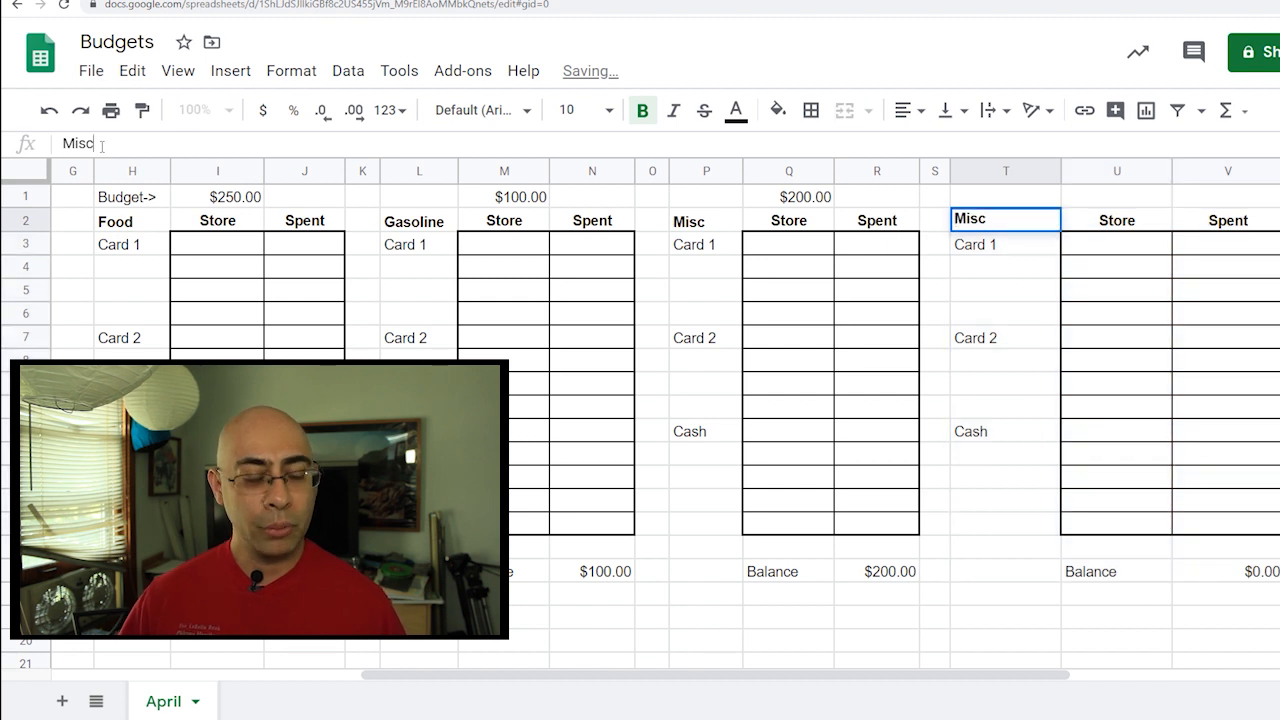
Change the fourth table's heading in T2 to Bills.
{"action": "double_click", "coordinate": [101, 146]}
{"action": "type", "text": "Bills"}
{"action": "key", "text": "Return"}
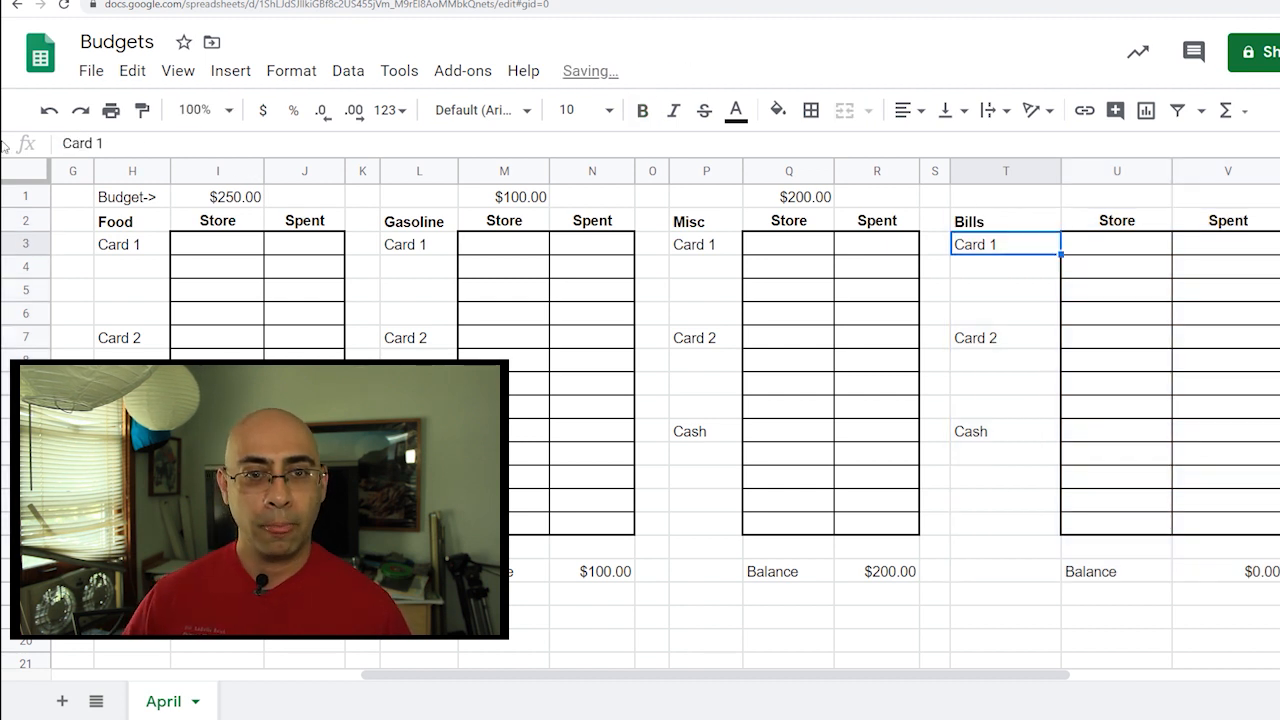
Narrow the Bills table's columns T, U and V to fit their contents.
{"action": "left_click_drag", "start_coordinate": [1060, 172], "coordinate": [1016, 180]}
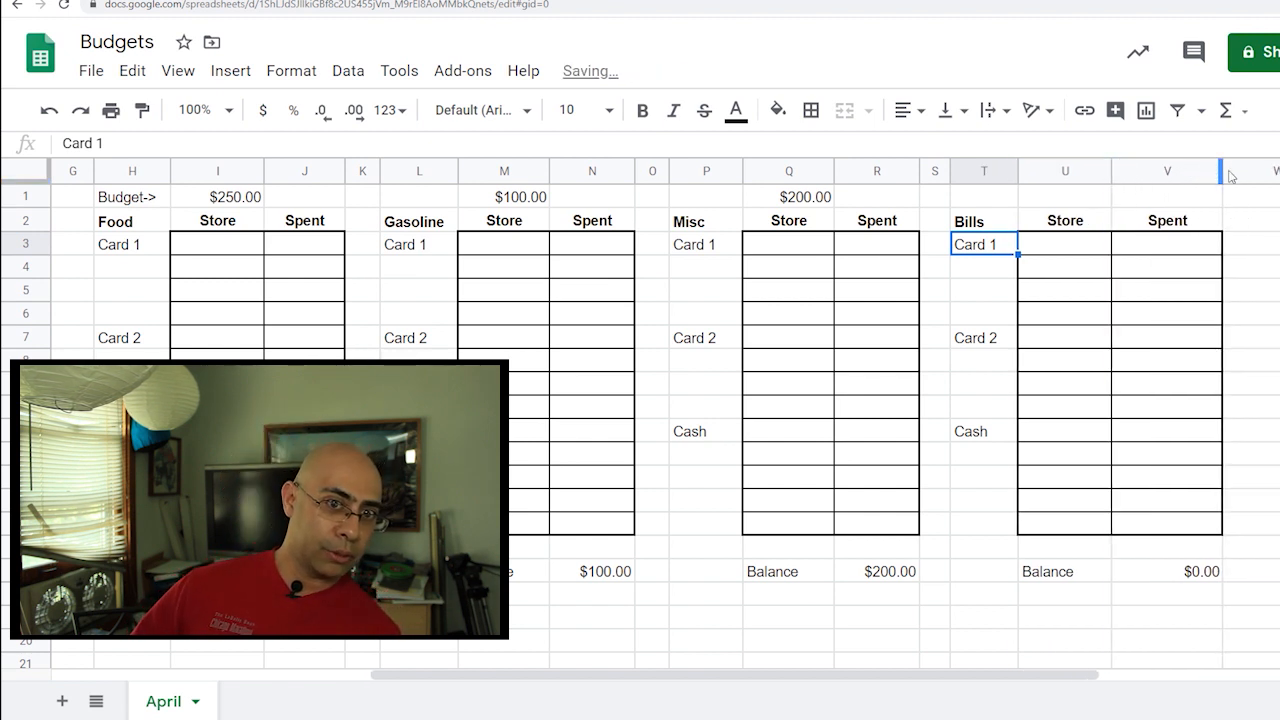
{"action": "scroll", "coordinate": [930, 248], "scroll_direction": "right", "scroll_amount": 3}
Enter two bills under Card 1 in the Bills table: Internet at 100 and Cable at 100.
{"action": "left_click", "coordinate": [930, 248]}
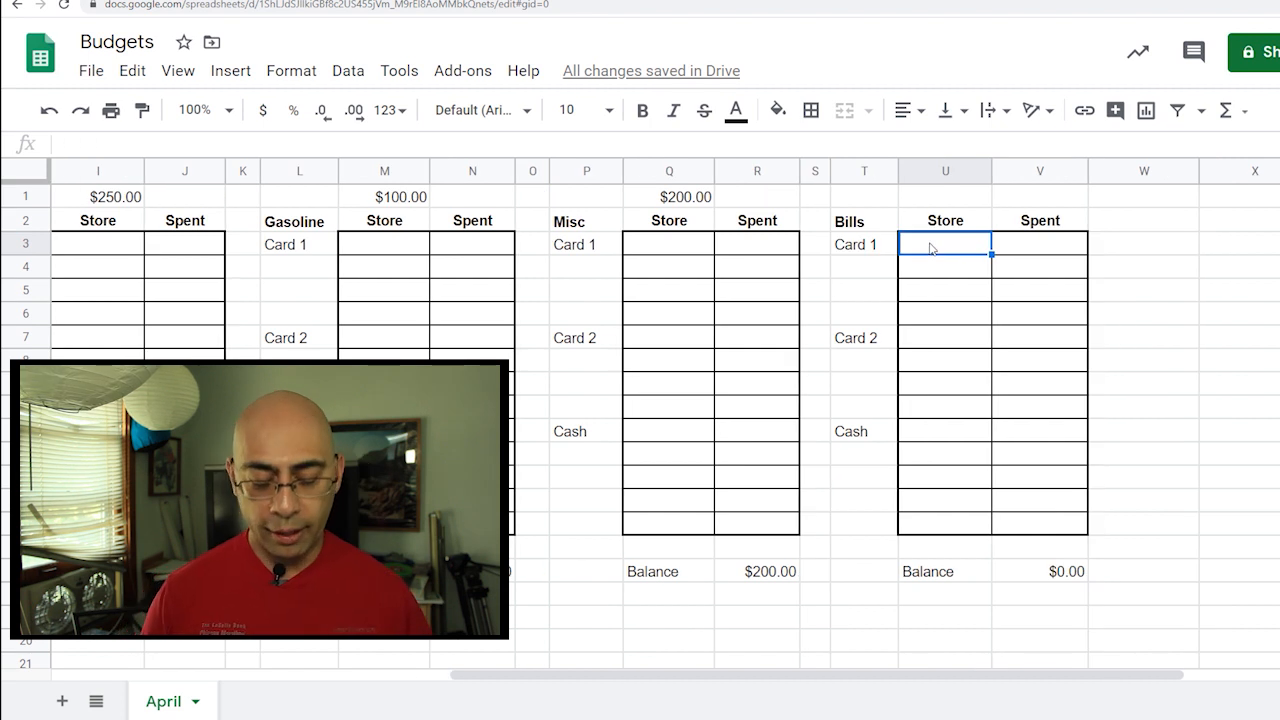
{"action": "type", "text": "Internet"}
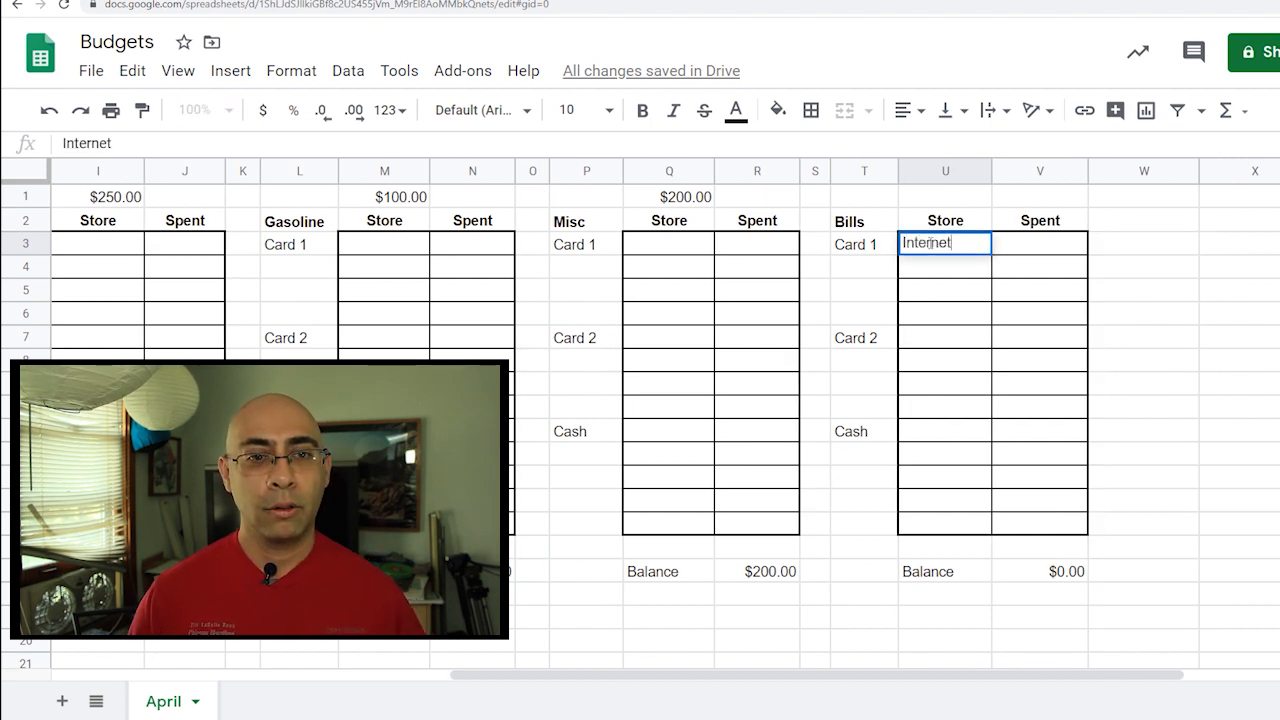
{"action": "key", "text": "Tab"}
{"action": "type", "text": "1"}
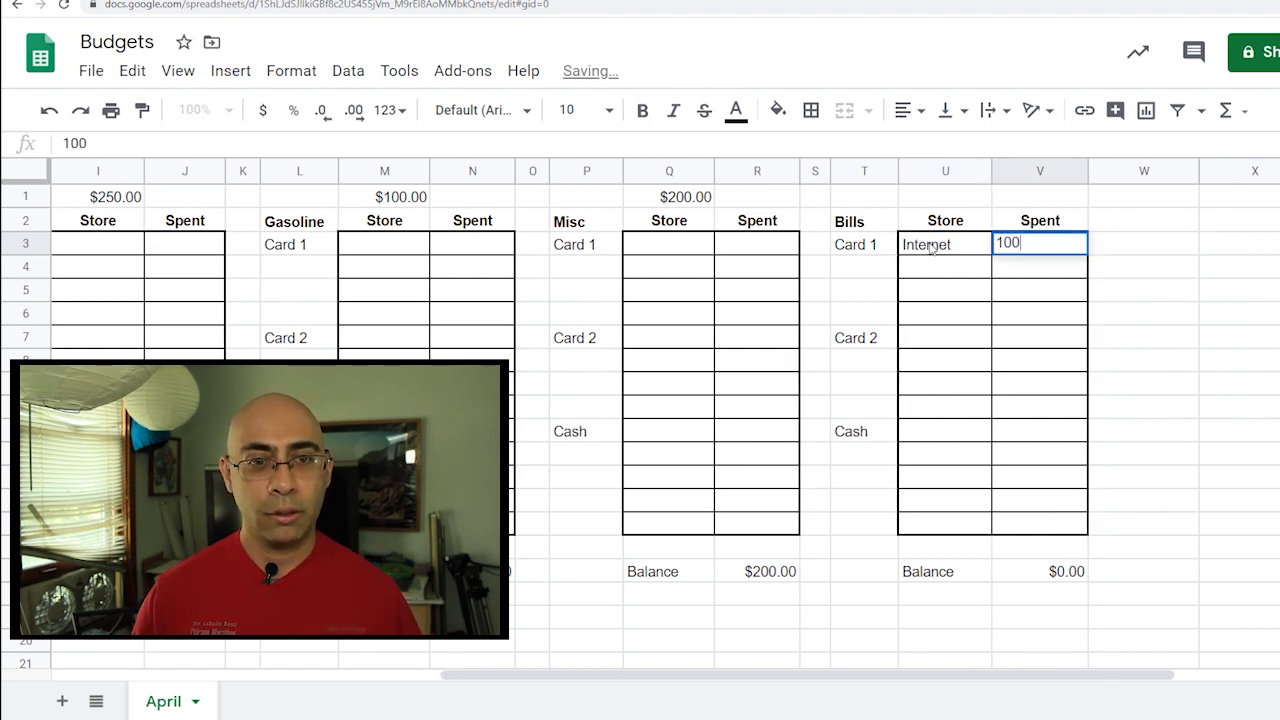
{"action": "key", "text": "Return"}
{"action": "type", "text": "Cable"}
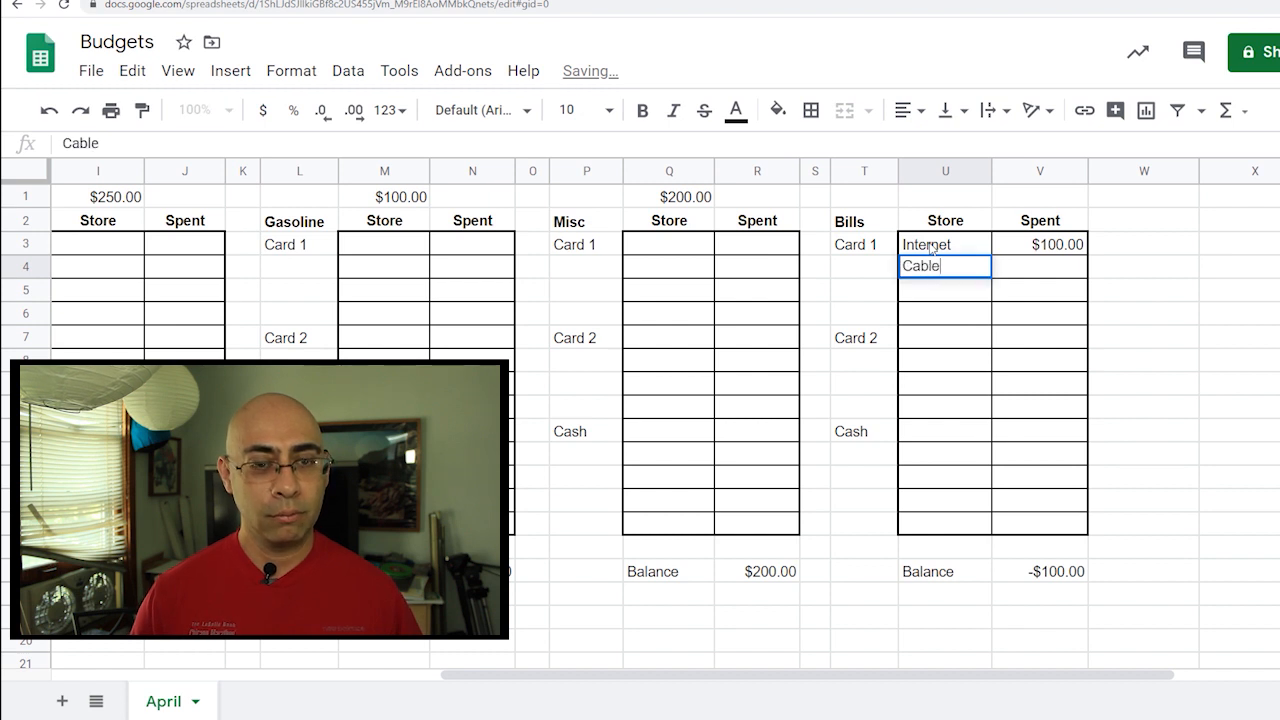
{"action": "key", "text": "Tab"}
{"action": "type", "text": "100"}
{"action": "key", "text": "Return"}
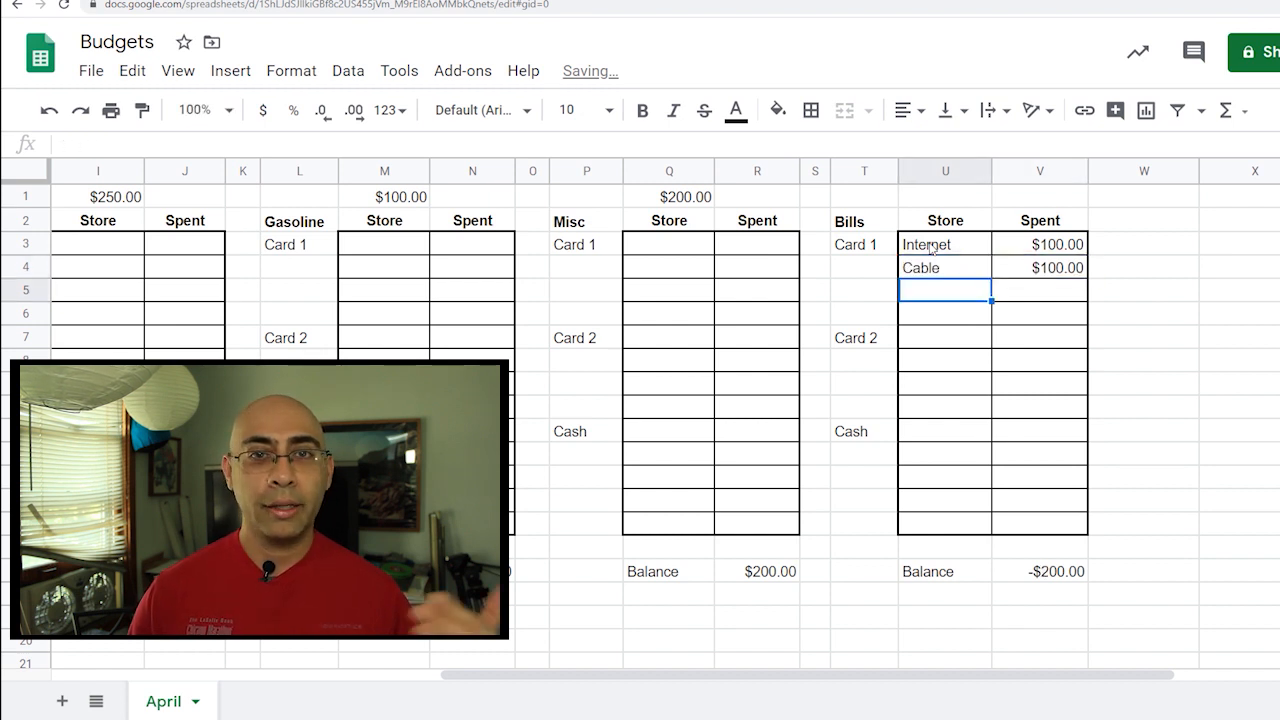
Replace the Bills table's Balance label in U17 with Total and sum the Spent cells V3:V15 in V17.
{"action": "left_click", "coordinate": [916, 573]}
{"action": "type", "text": "Total"}
{"action": "key", "text": "Tab"}
{"action": "type", "text": "=sum("}
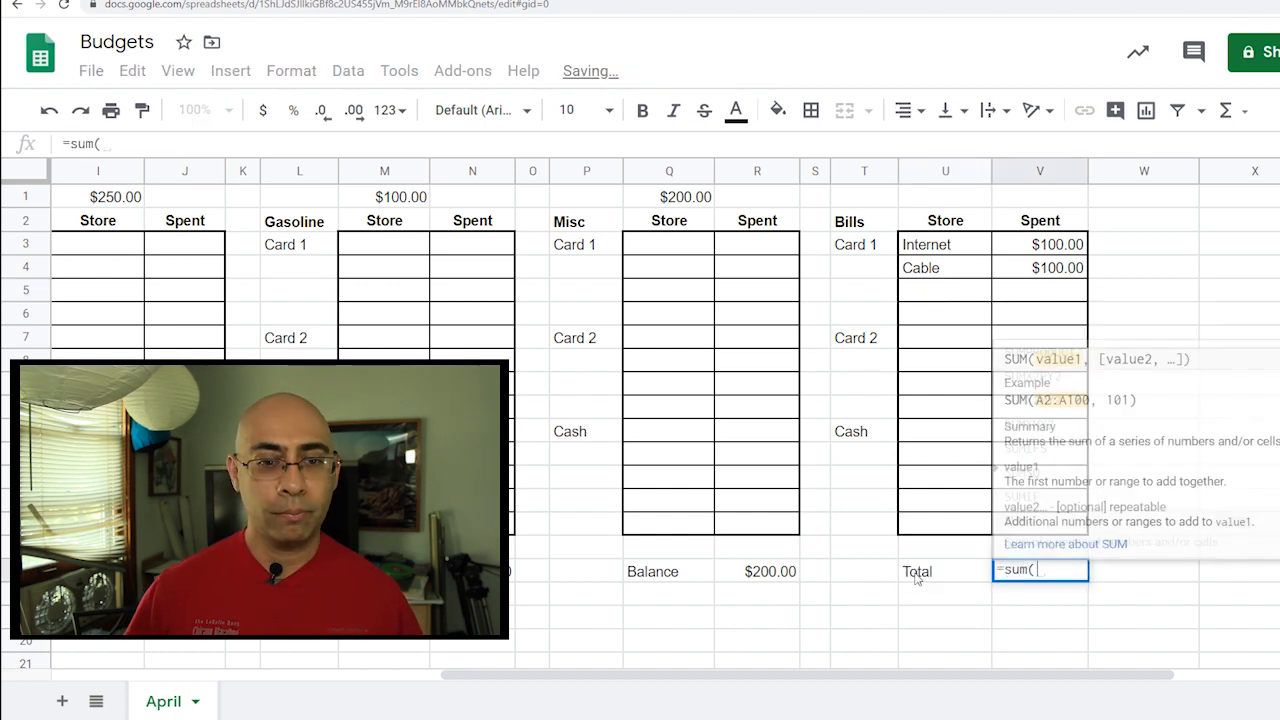
{"action": "left_click_drag", "start_coordinate": [1030, 243], "coordinate": [1022, 530]}
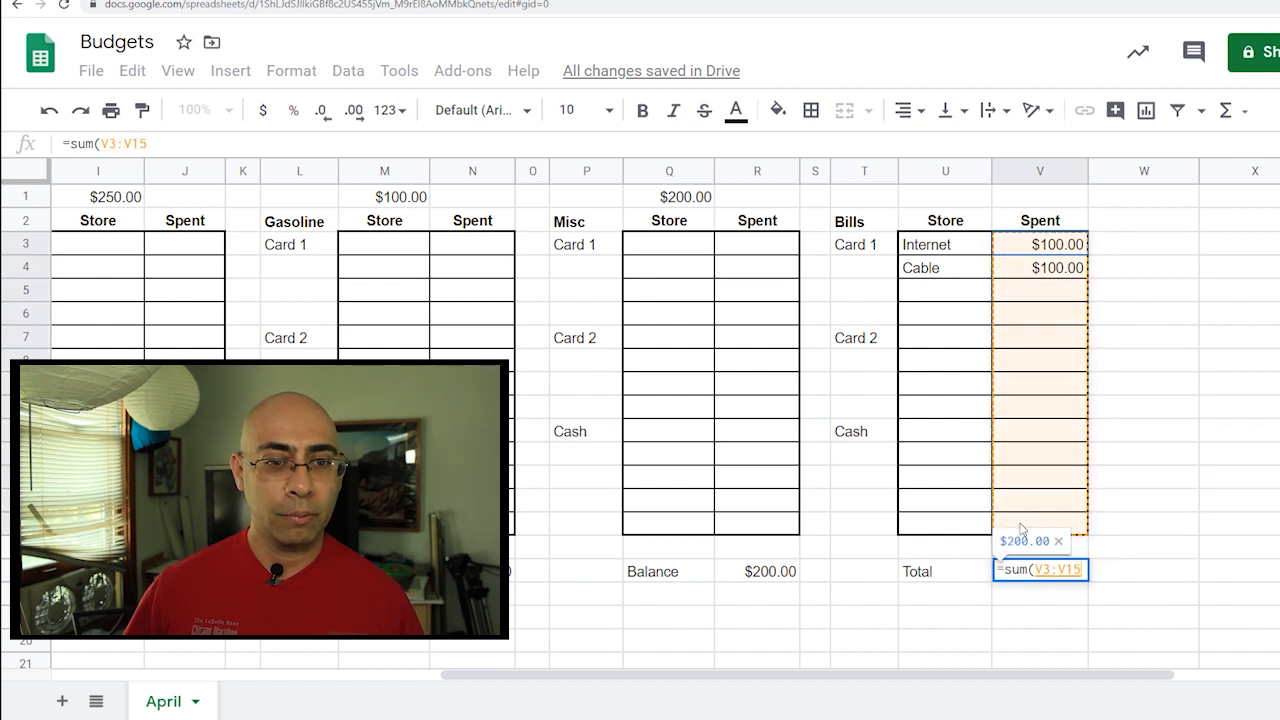
{"action": "type", "text": ")"}
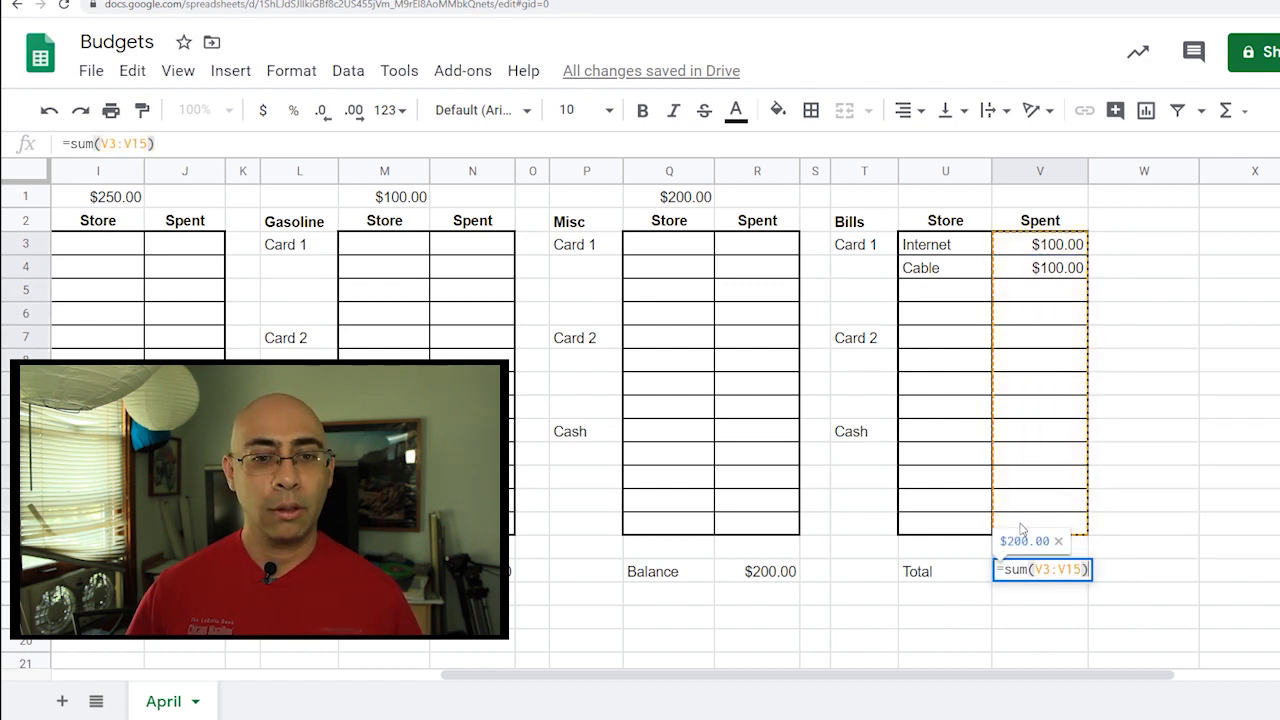
{"action": "key", "text": "Return"}
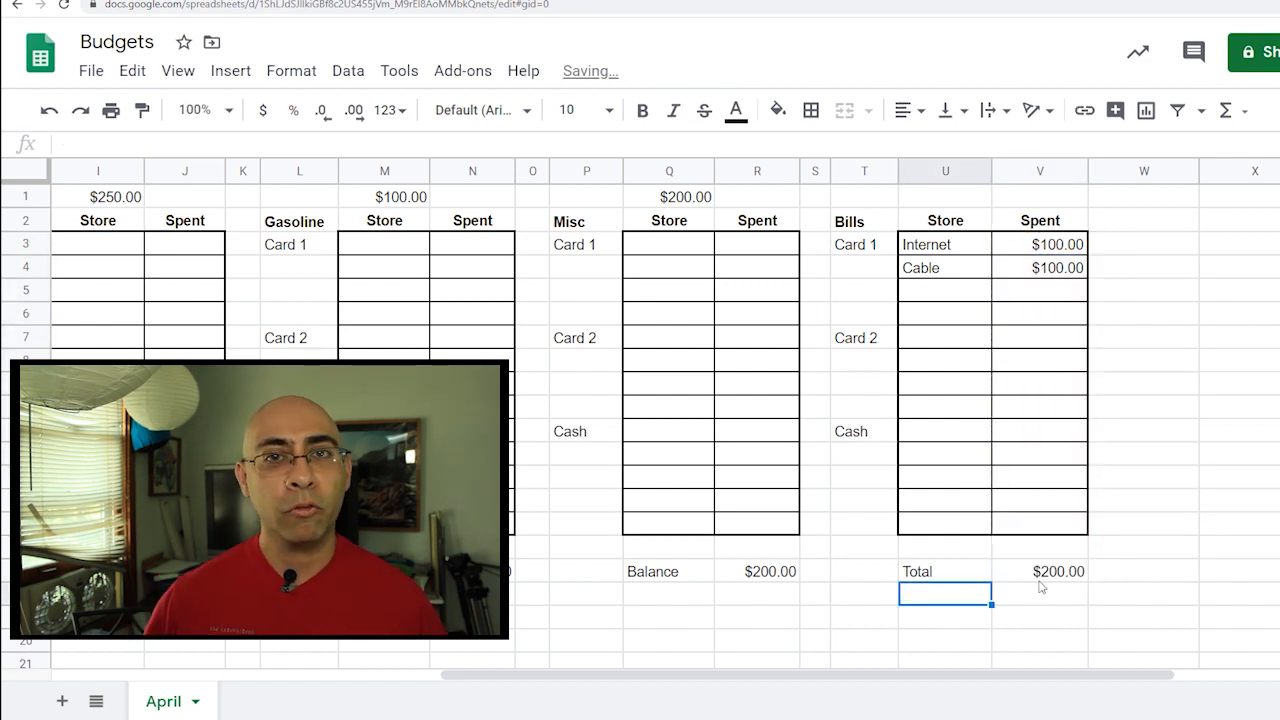
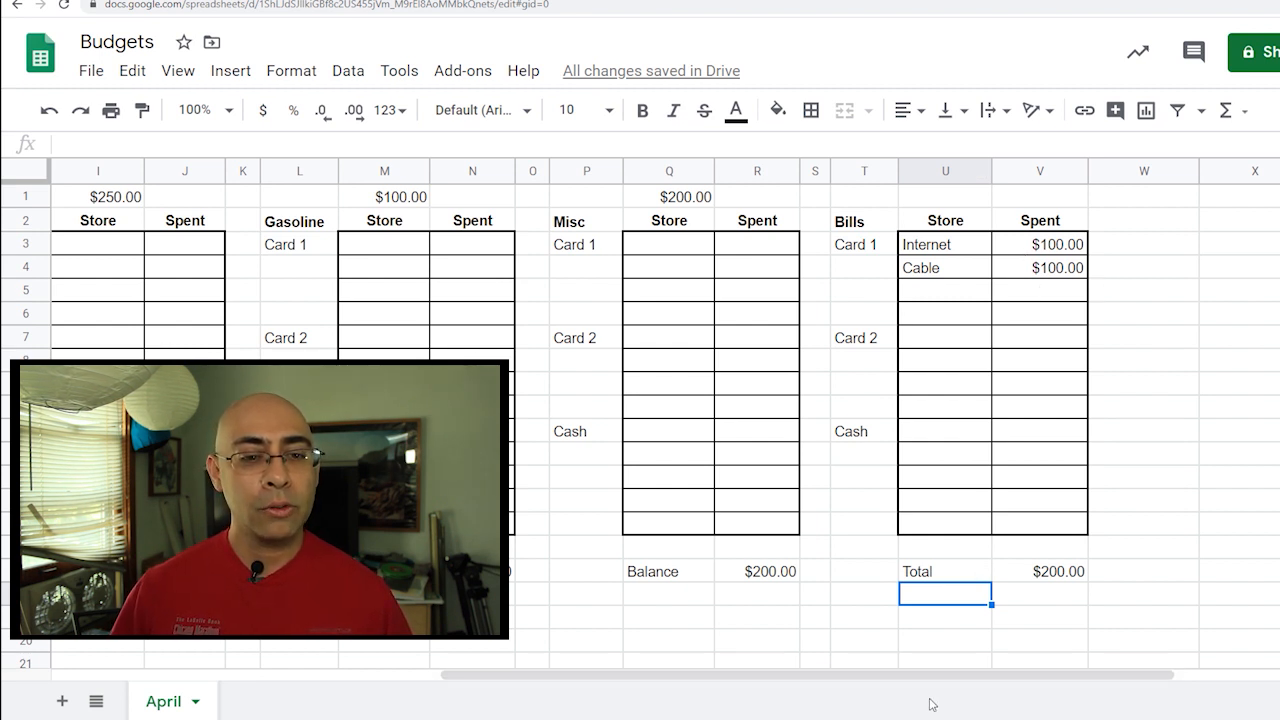
Link the Bills expense amount in E12 to the Bills table's total in V17.
{"action": "left_click_drag", "start_coordinate": [930, 678], "coordinate": [643, 680]}
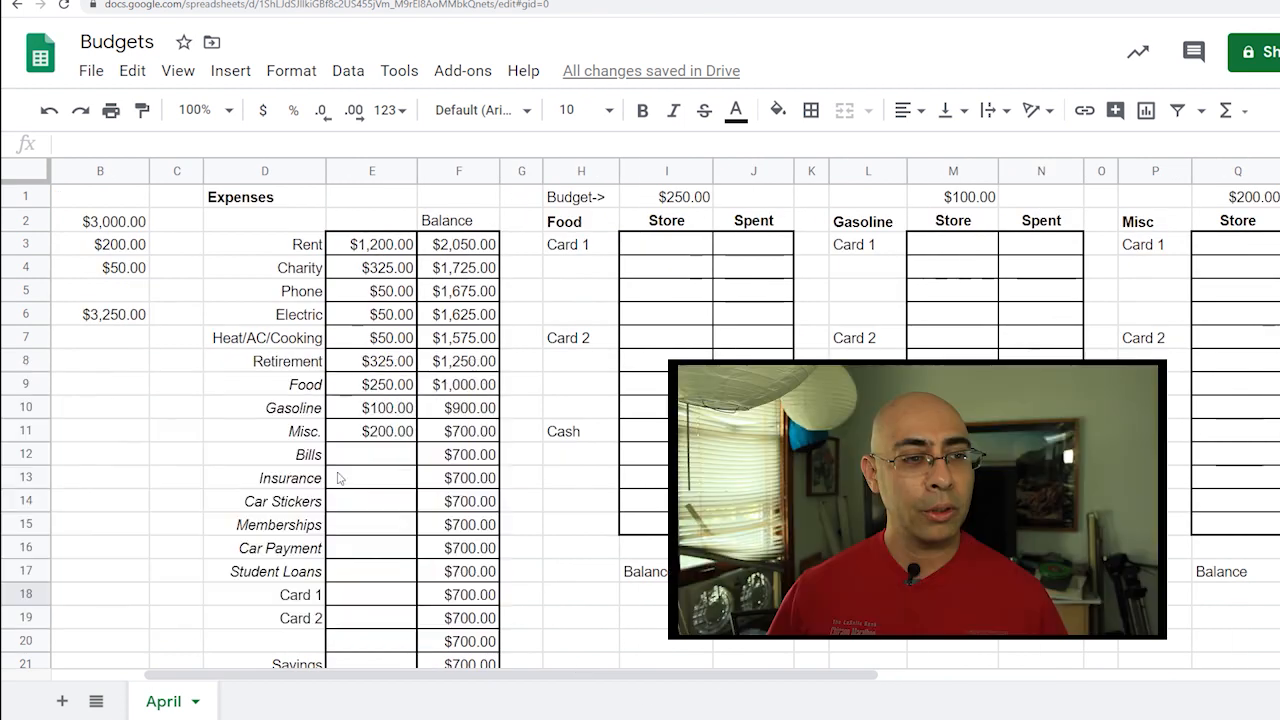
{"action": "left_click", "coordinate": [365, 454]}
{"action": "type", "text": "="}
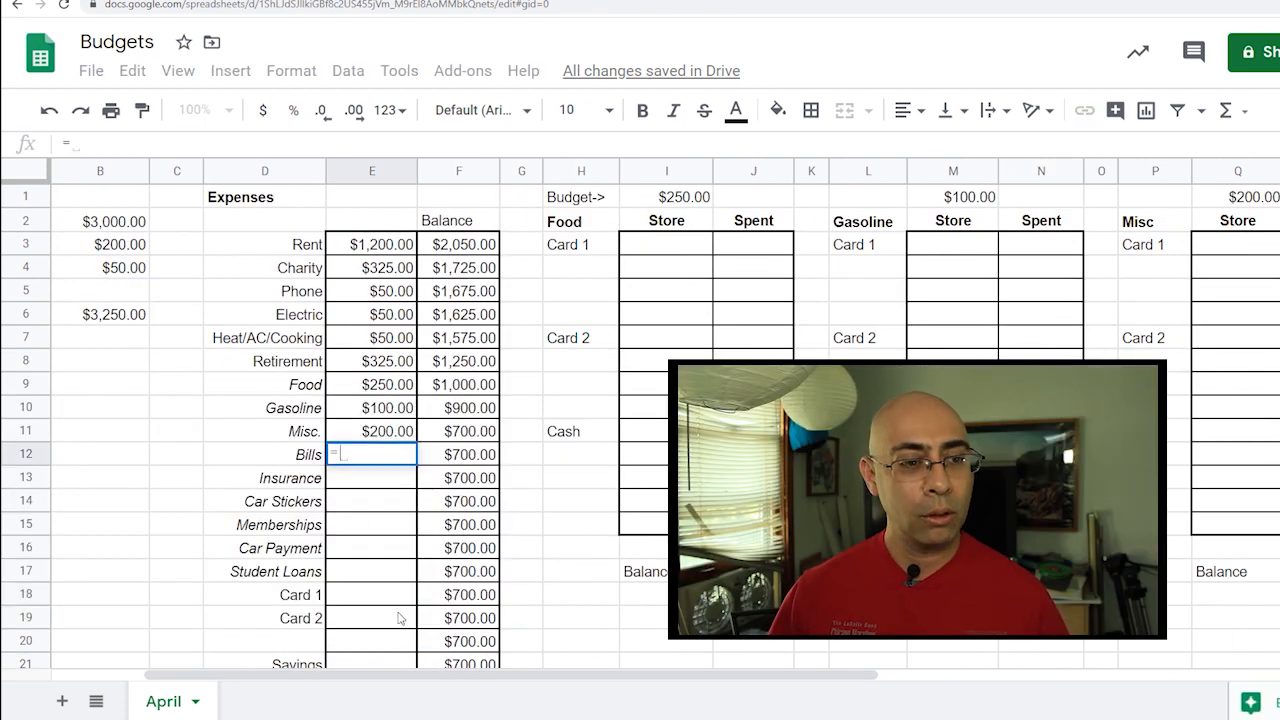
{"action": "left_click_drag", "start_coordinate": [449, 680], "coordinate": [778, 678]}
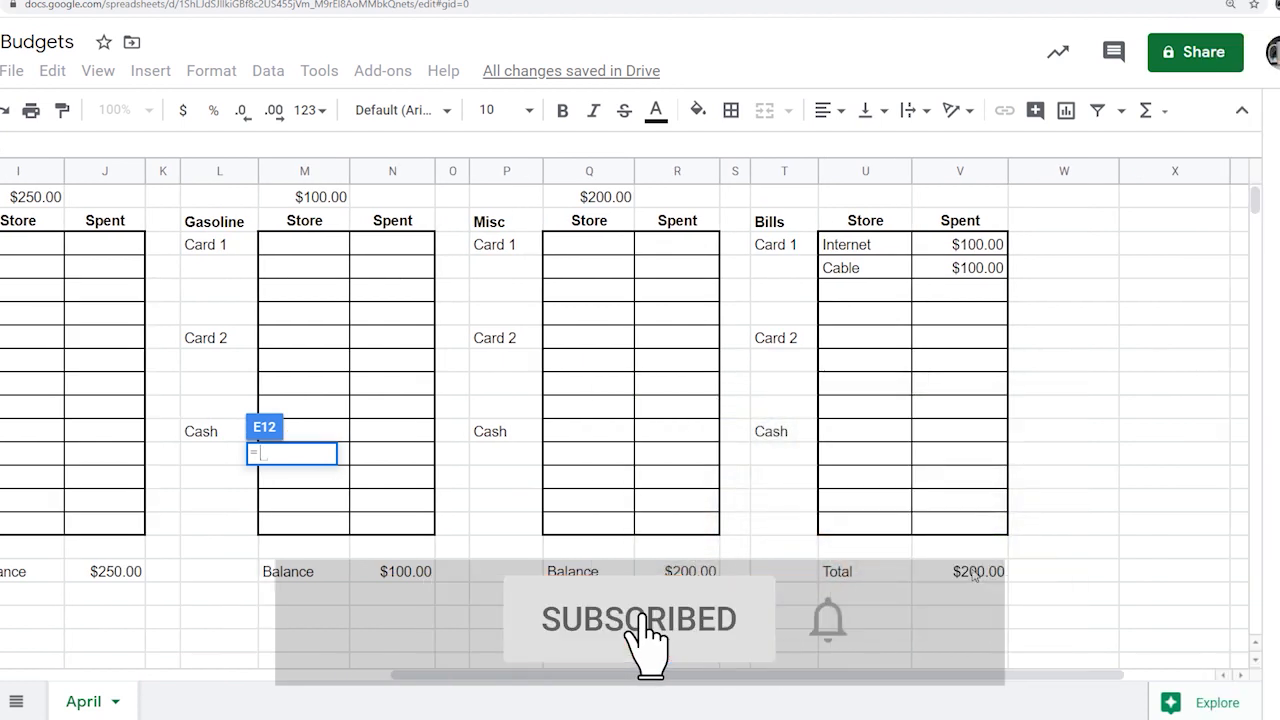
{"action": "left_click", "coordinate": [1054, 575]}
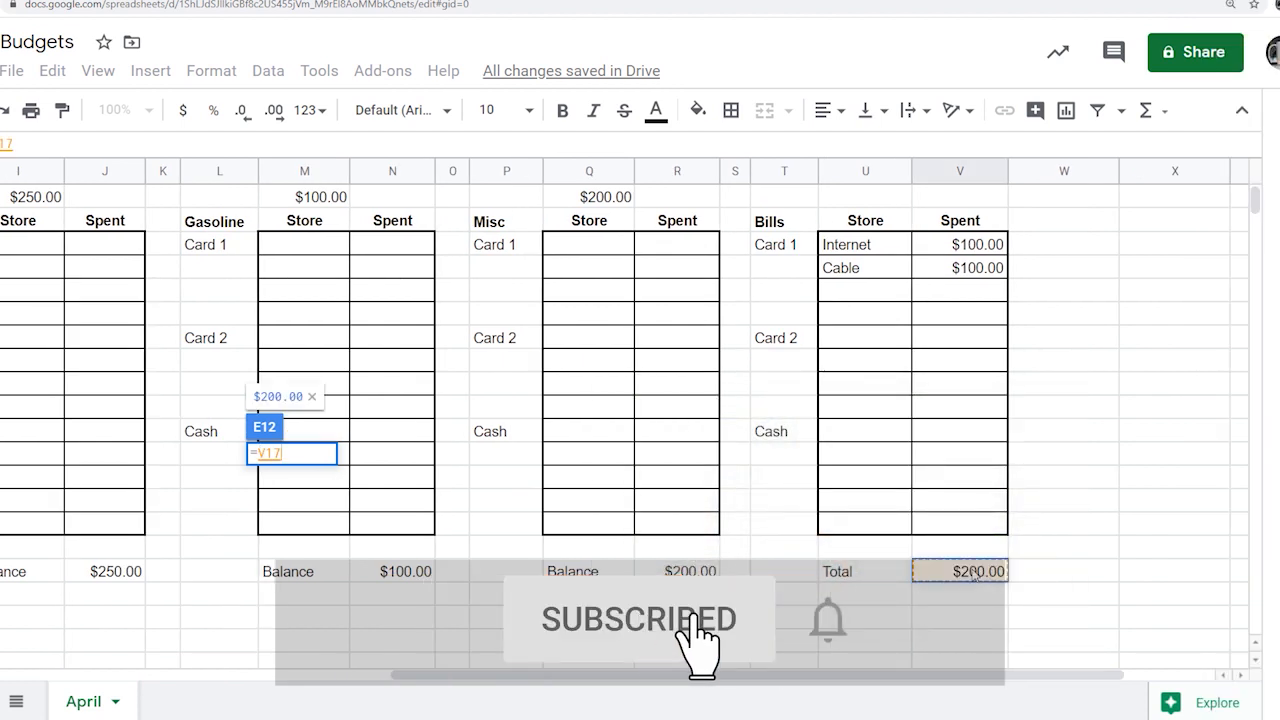
{"action": "key", "text": "Return"}
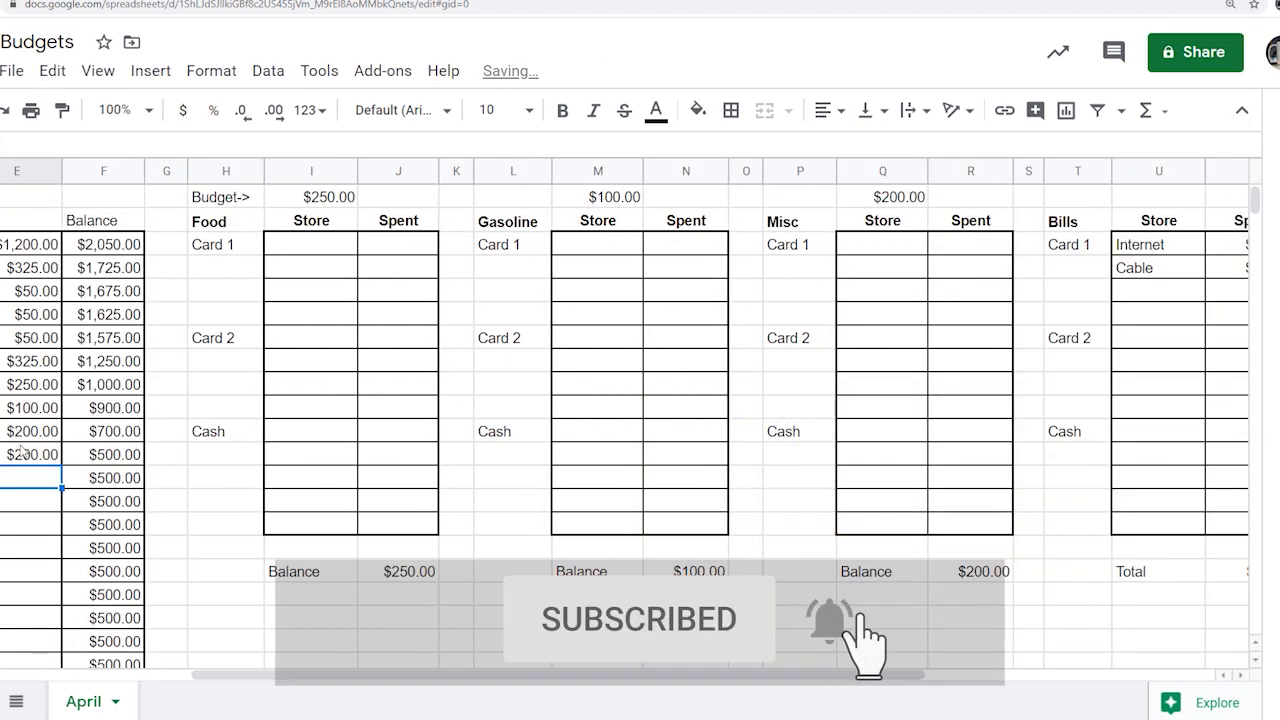
{"action": "left_click_drag", "start_coordinate": [311, 677], "coordinate": [229, 681]}
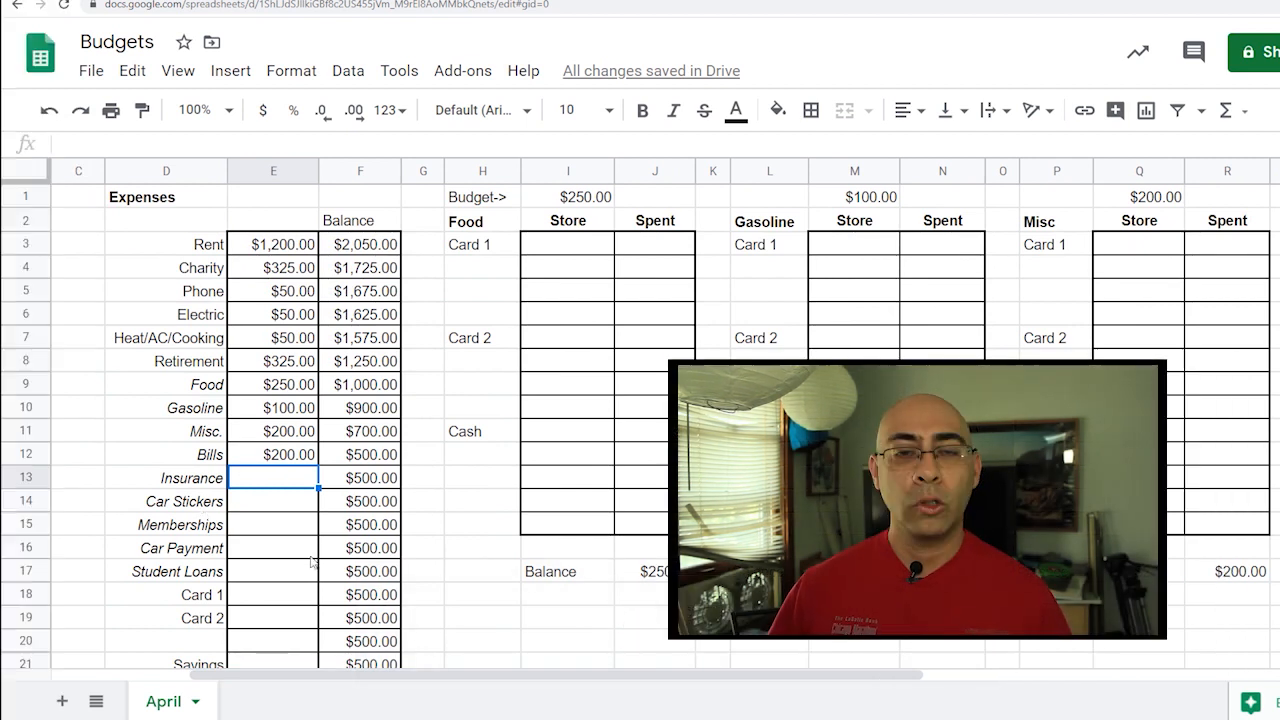
{"action": "left_click", "coordinate": [253, 498]}
{"action": "left_click", "coordinate": [256, 527]}
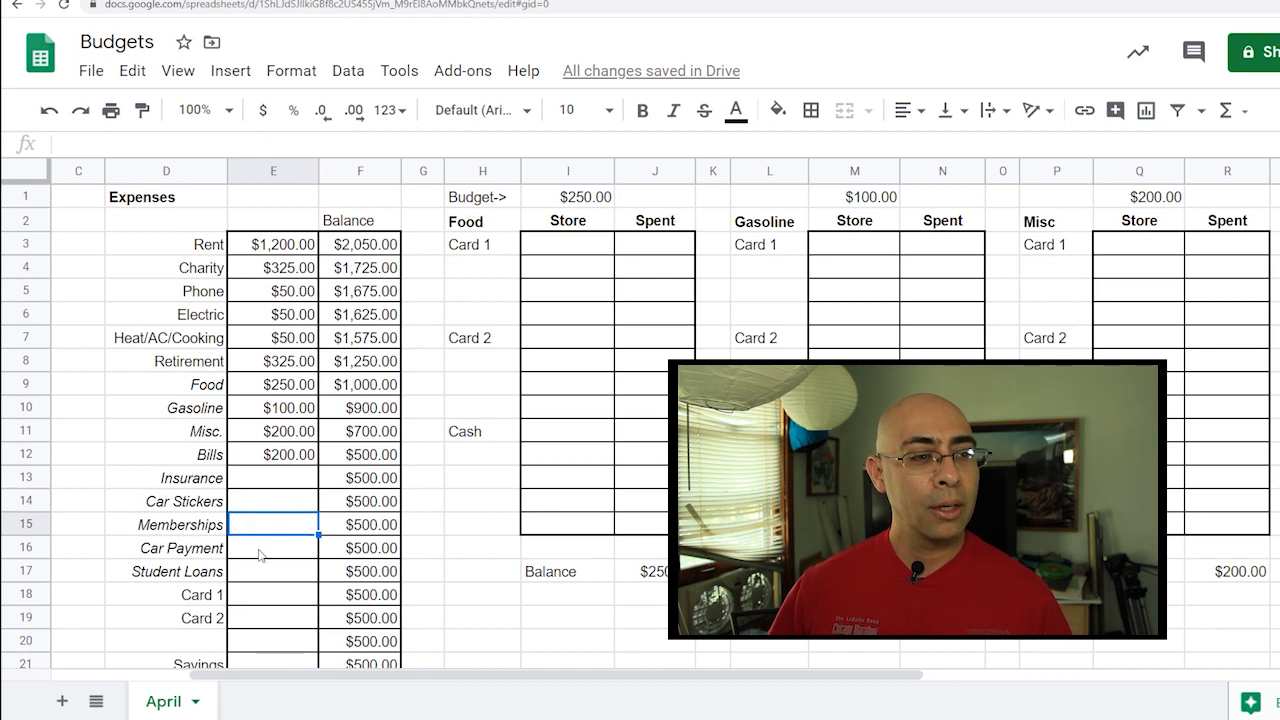
{"action": "left_click_drag", "start_coordinate": [253, 477], "coordinate": [260, 522]}
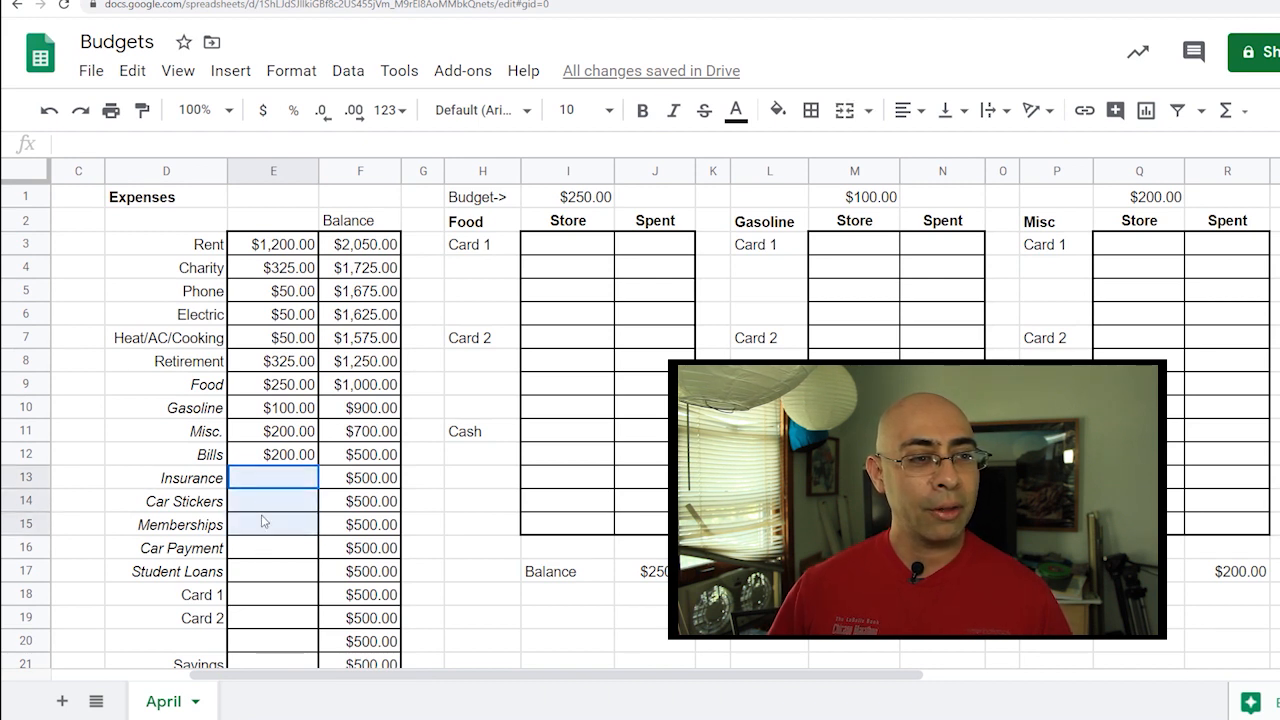
{"action": "left_click", "coordinate": [428, 520]}
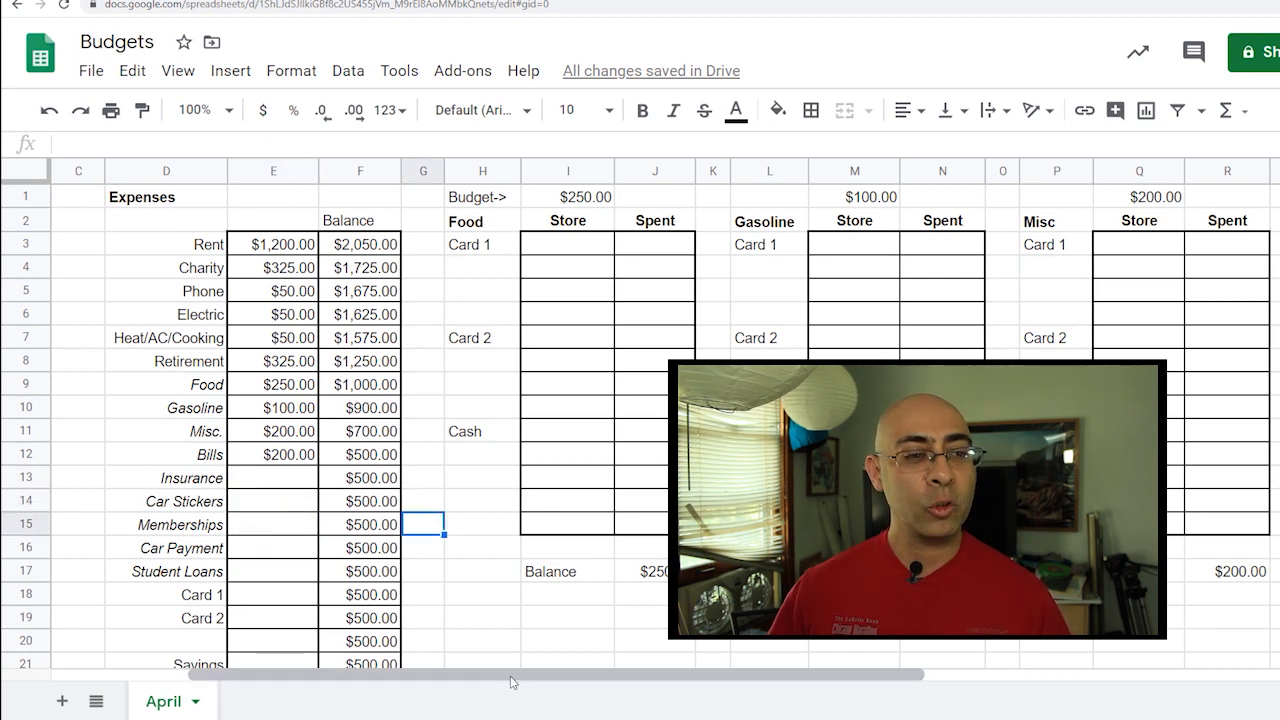
Narrow column W as a spacer and enter the heading Insurance in X2 with Auto beside it in Y2.
{"action": "left_click_drag", "start_coordinate": [514, 678], "coordinate": [990, 665]}
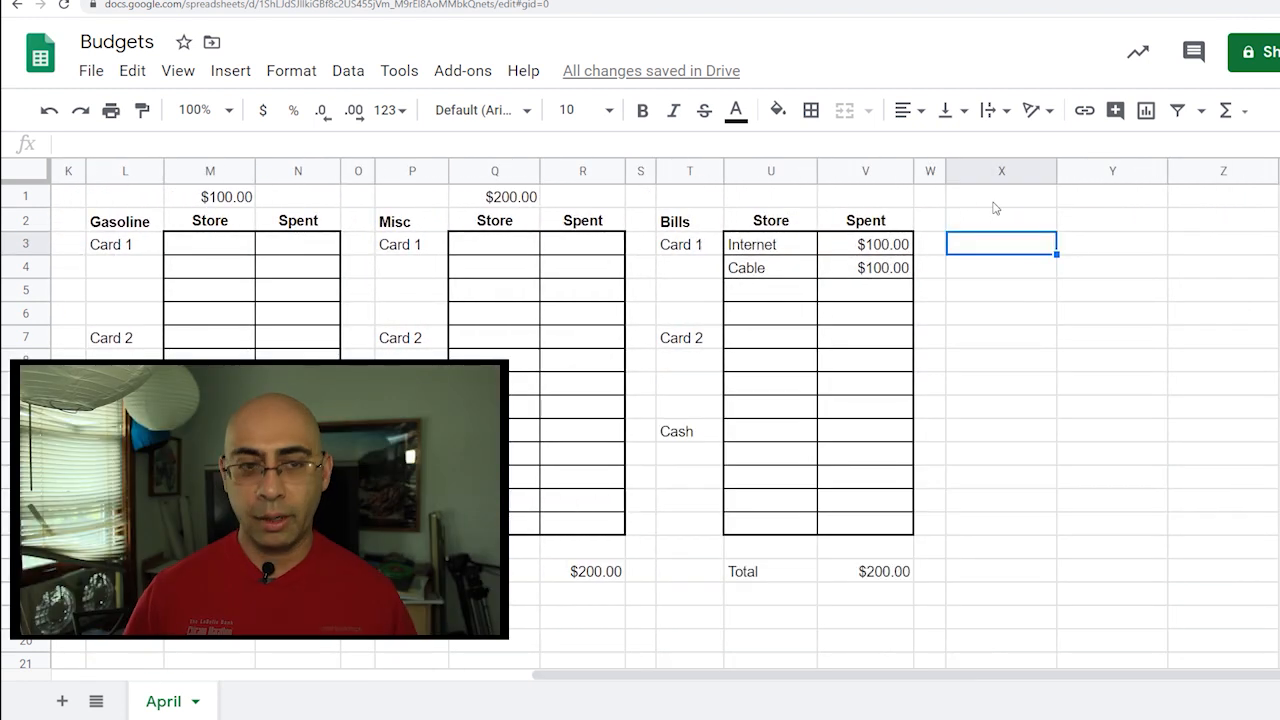
{"action": "left_click", "coordinate": [995, 210]}
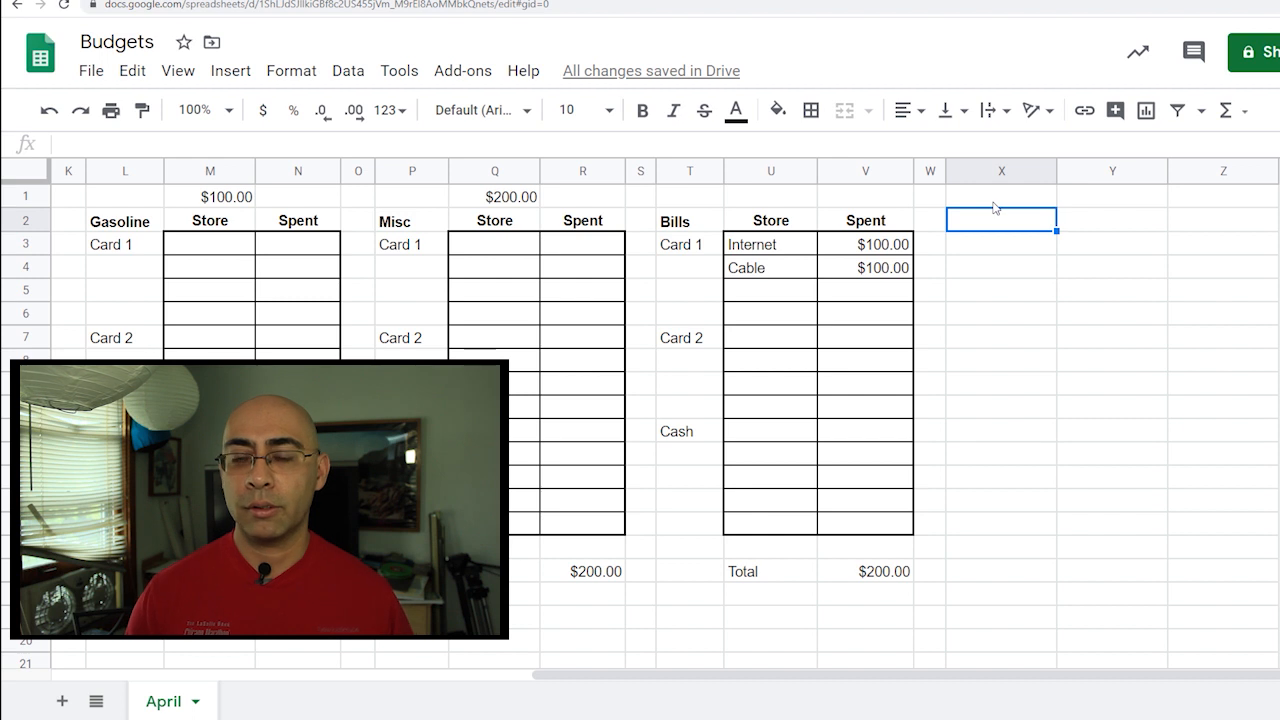
{"action": "type", "text": "Insurance"}
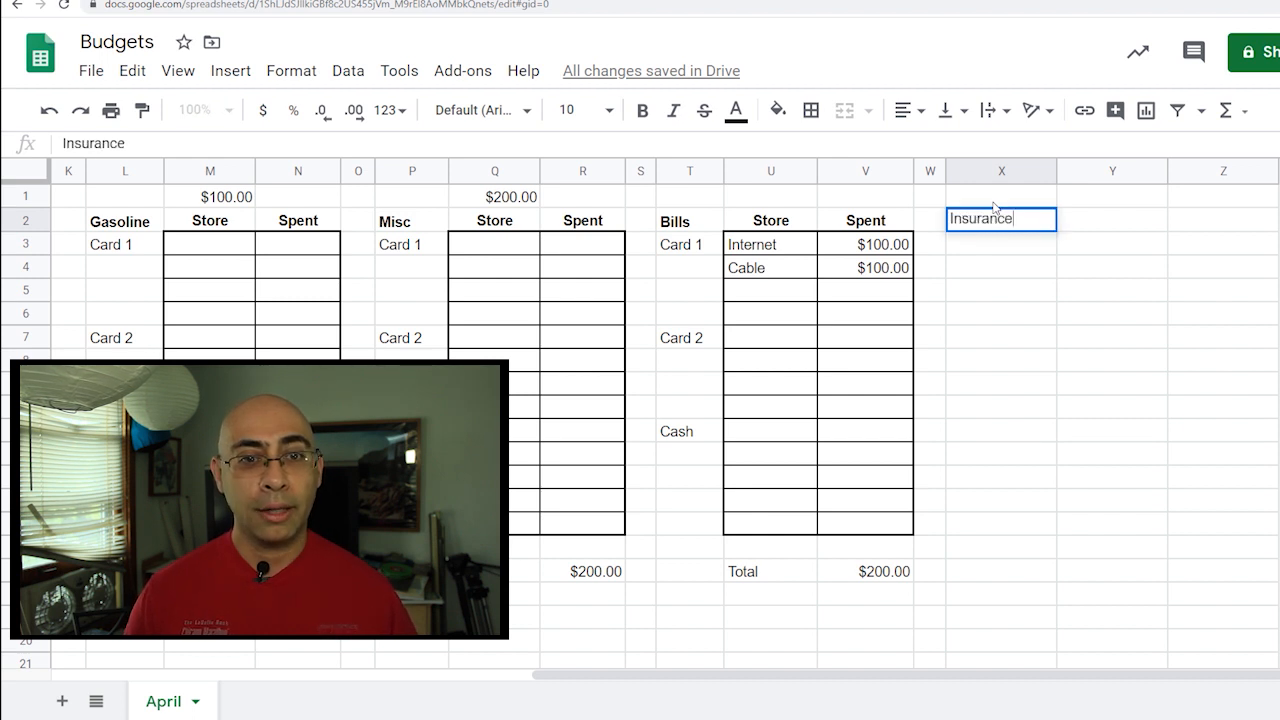
{"action": "key", "text": "Tab"}
{"action": "type", "text": "Au"}
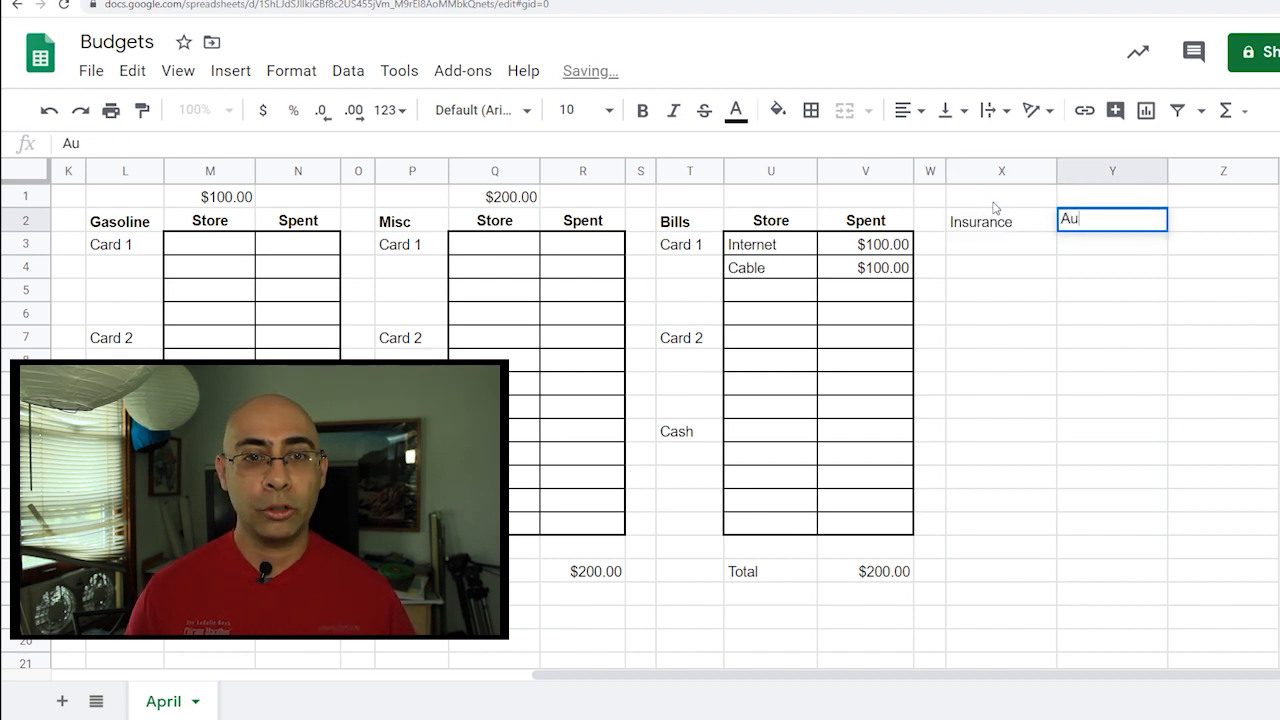
{"action": "type", "text": "to"}
{"action": "key", "text": "Return"}
{"action": "key", "text": "Right"}
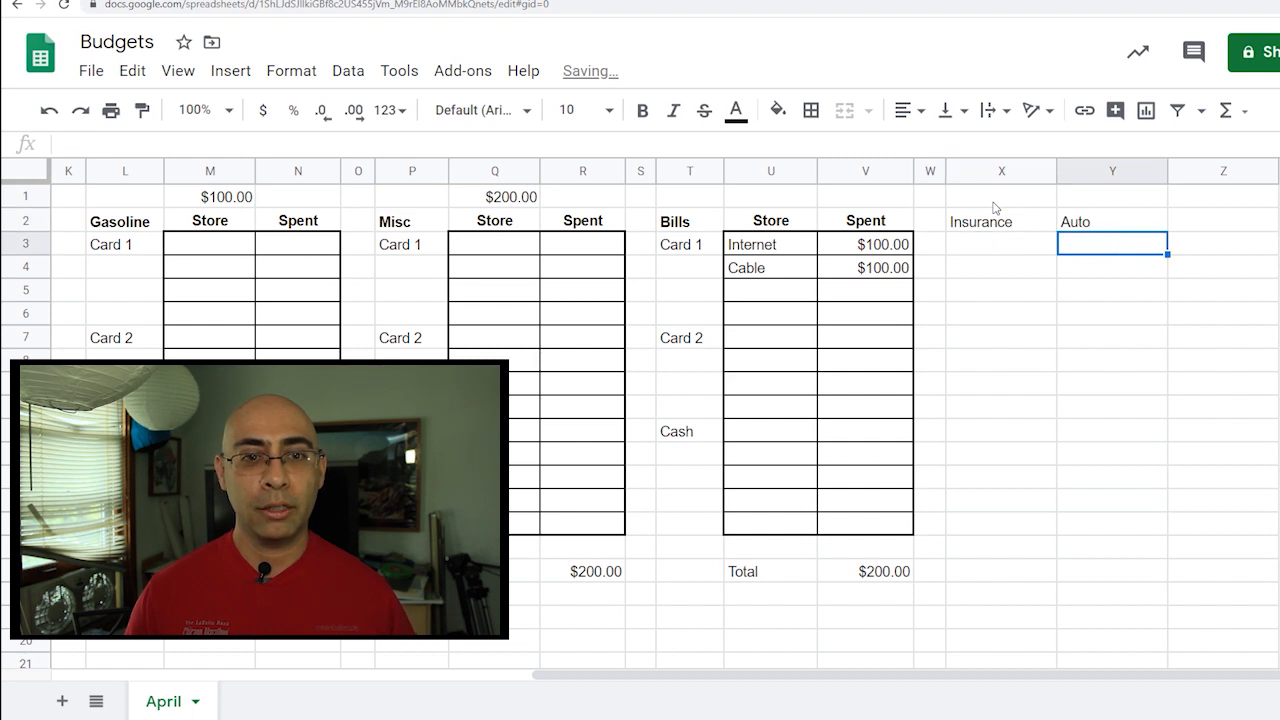
Add Disability in Y3 and Renters in Y4 to the list of insurance types.
{"action": "type", "text": "Disability"}
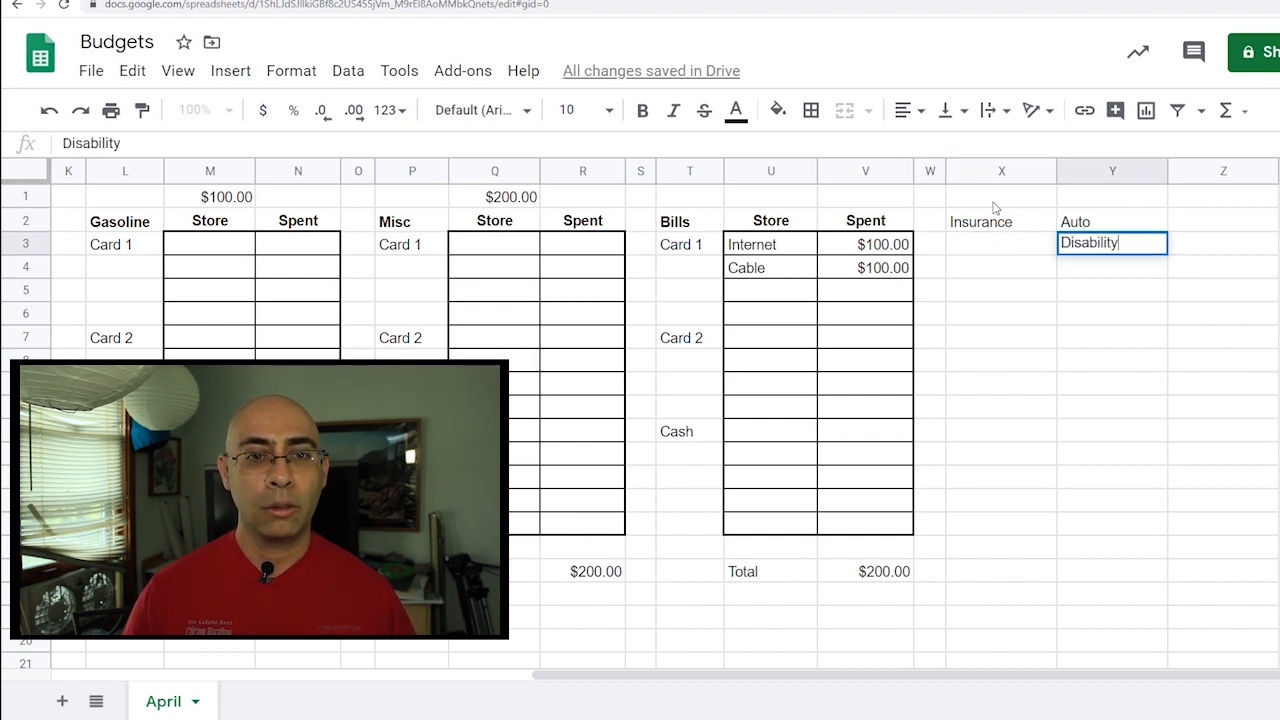
{"action": "key", "text": "Return"}
{"action": "key", "text": "Right"}
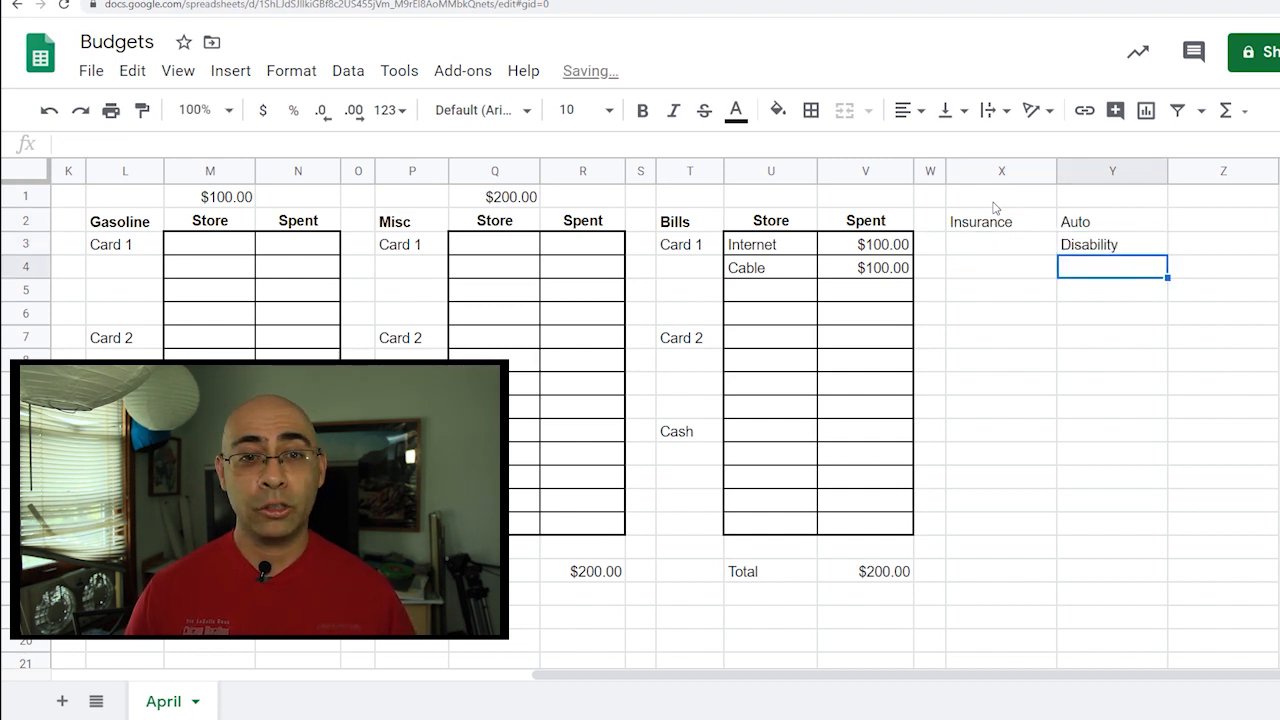
{"action": "type", "text": "Ren"}
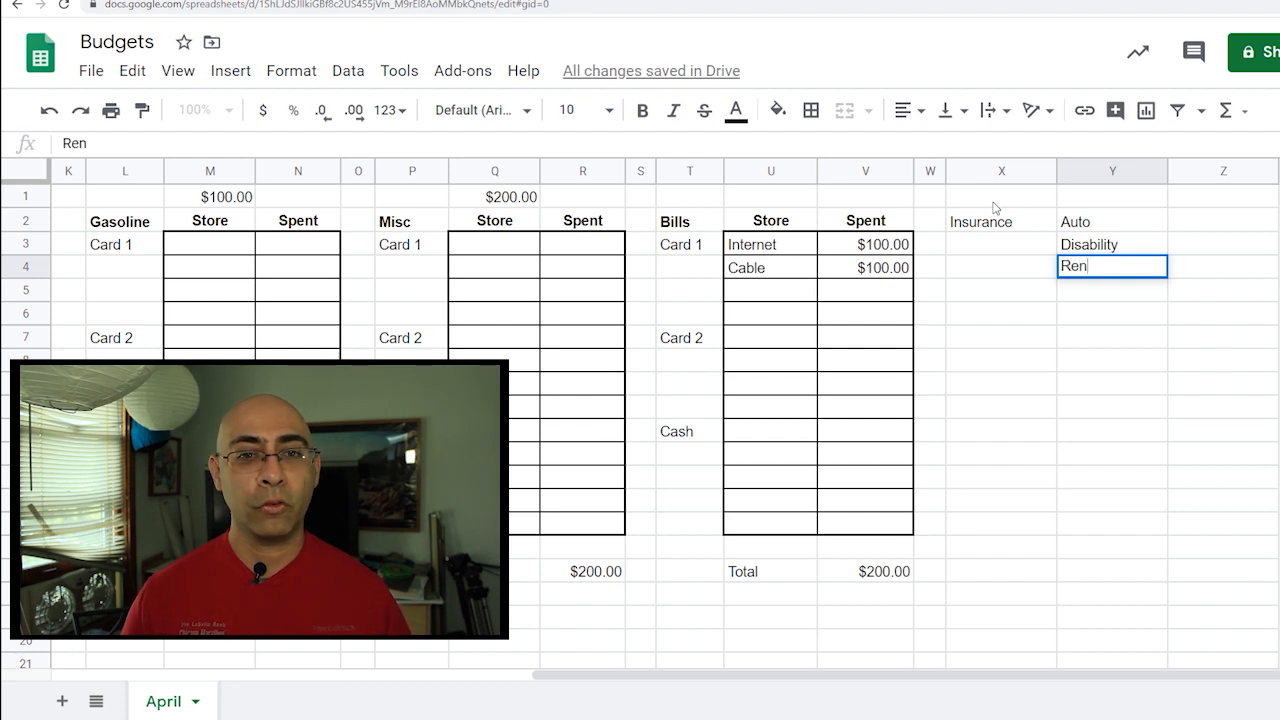
{"action": "type", "text": "ters"}
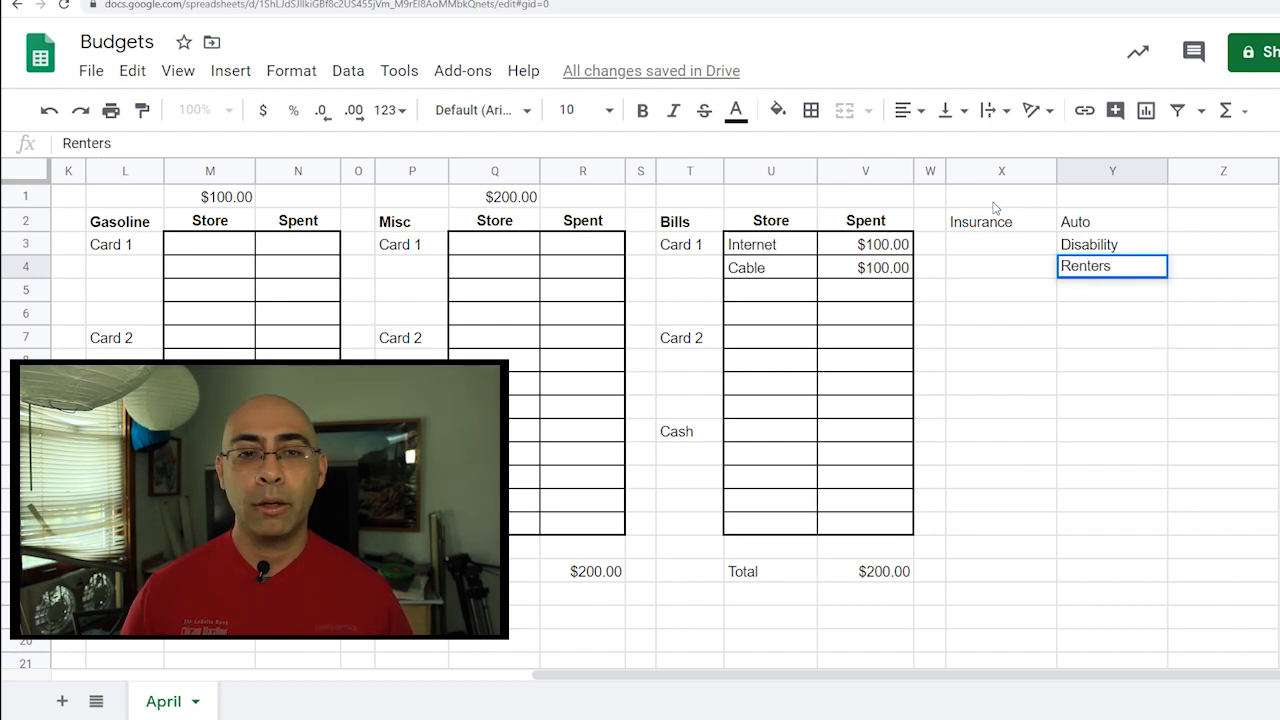
{"action": "key", "text": "Return"}
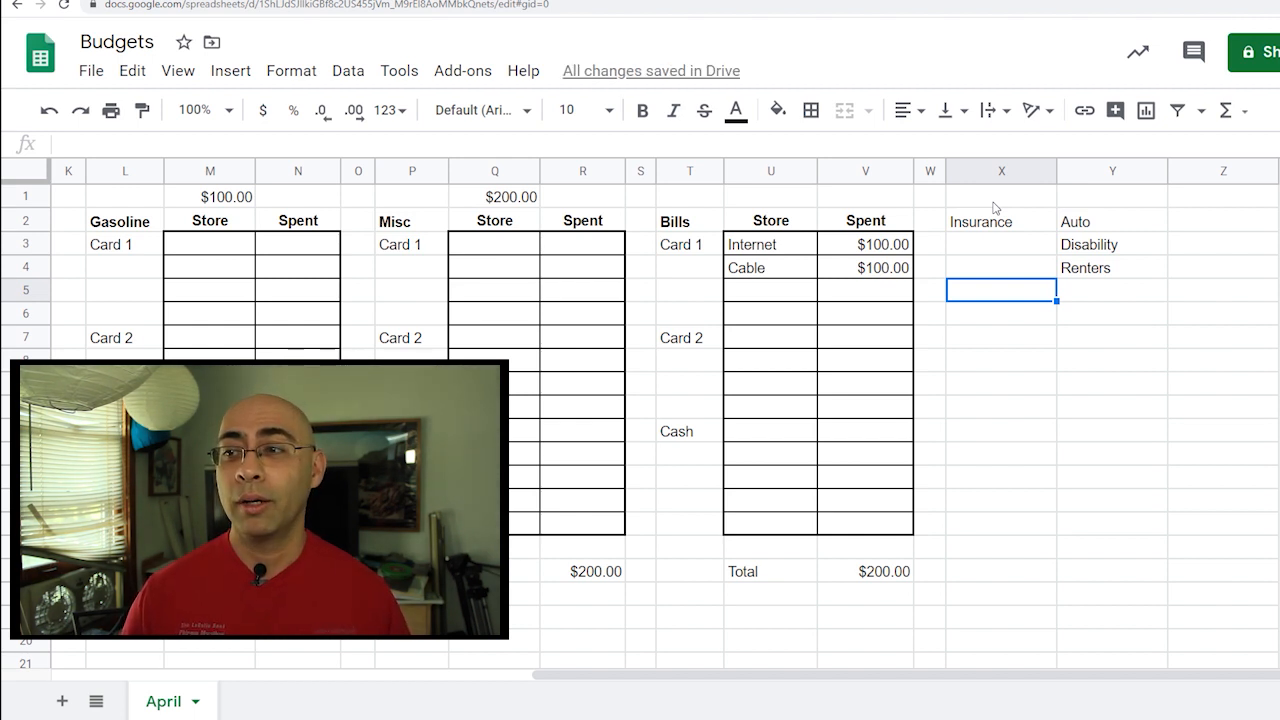
Add Medical in Y5 and ID Theft in Y6 to the list of insurance types.
{"action": "key", "text": "Tab"}
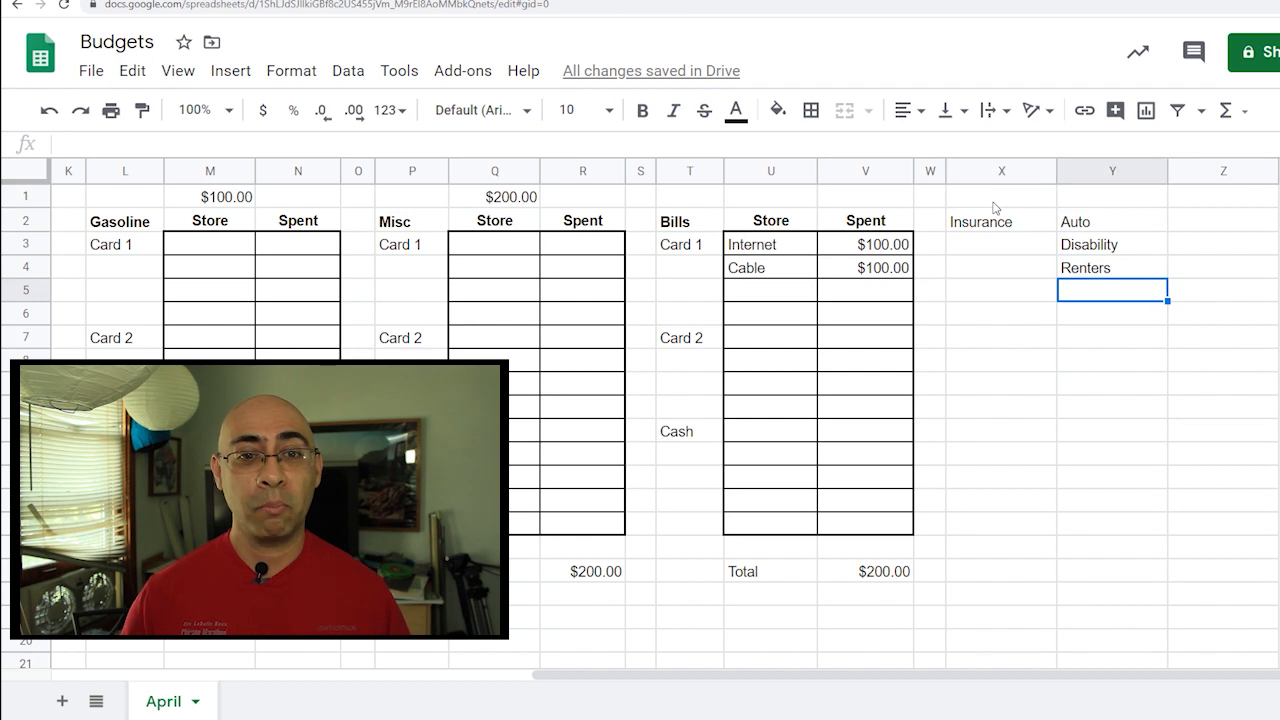
{"action": "type", "text": "Medical"}
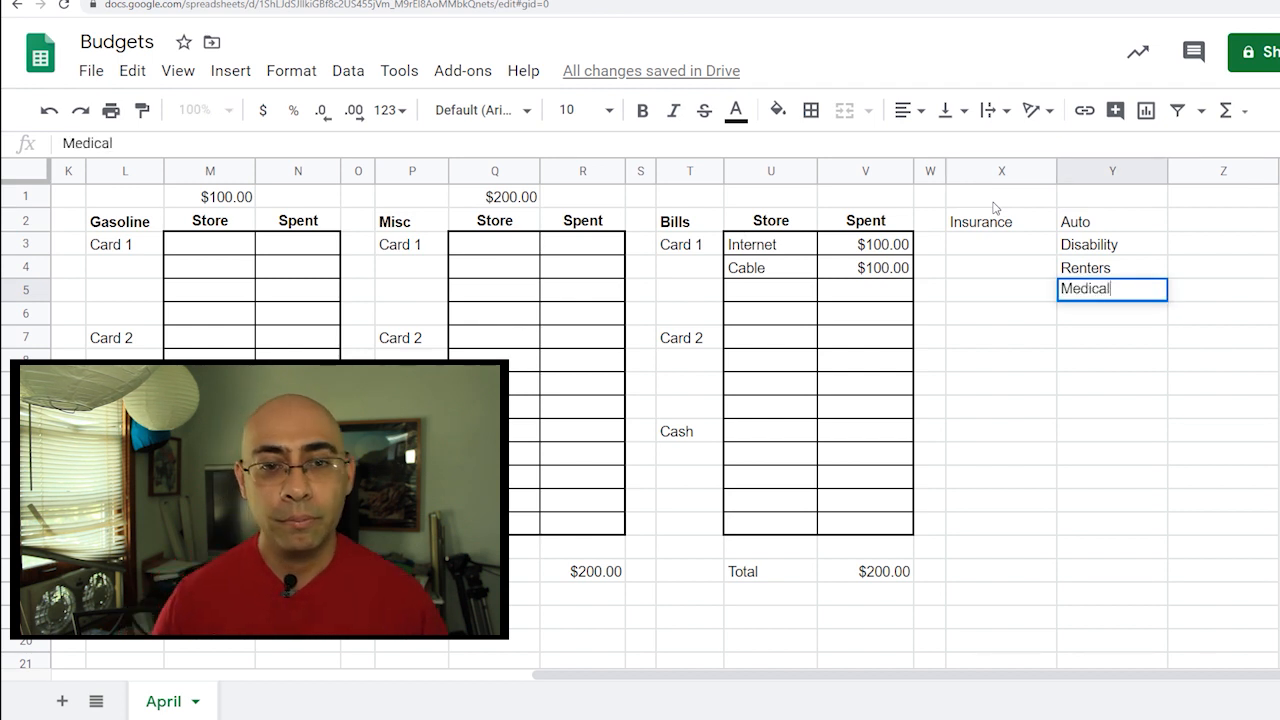
{"action": "key", "text": "Return"}
{"action": "key", "text": "Tab"}
{"action": "type", "text": "ID Th"}
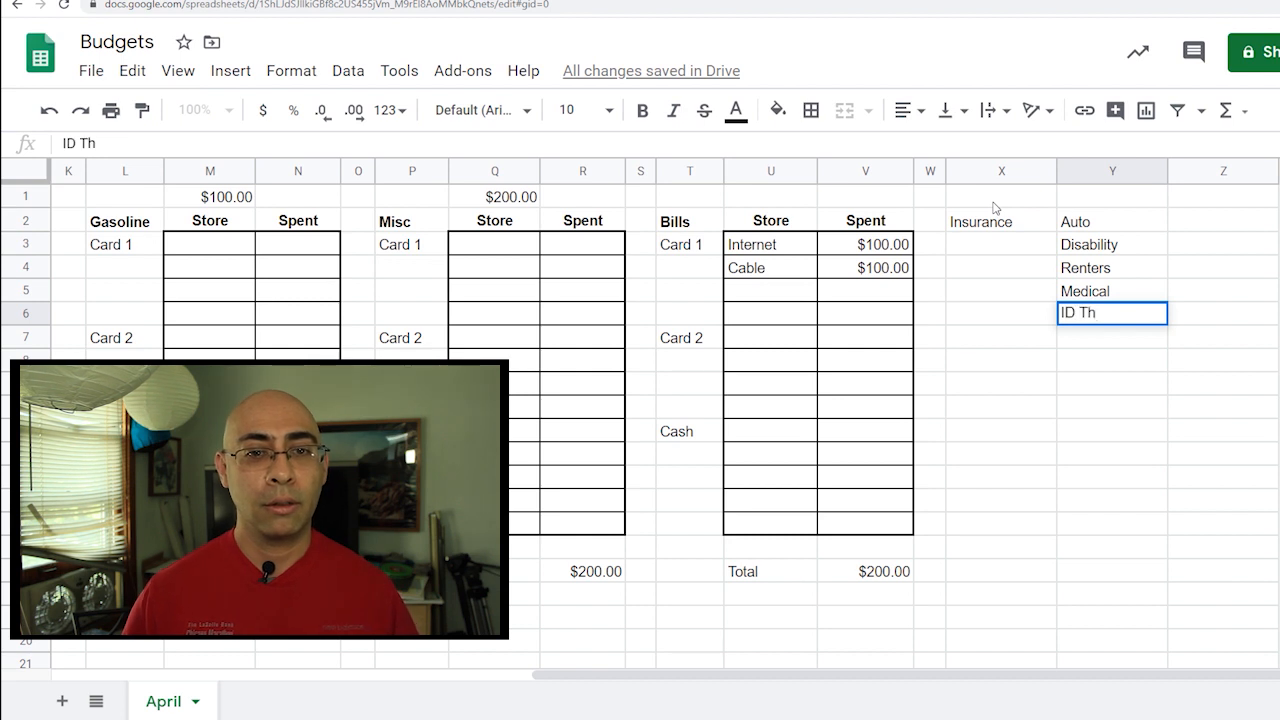
{"action": "type", "text": "eft"}
{"action": "key", "text": "Return"}
Enter the heading Car Stickers in X7, below the insurance list.
{"action": "type", "text": "Ca"}
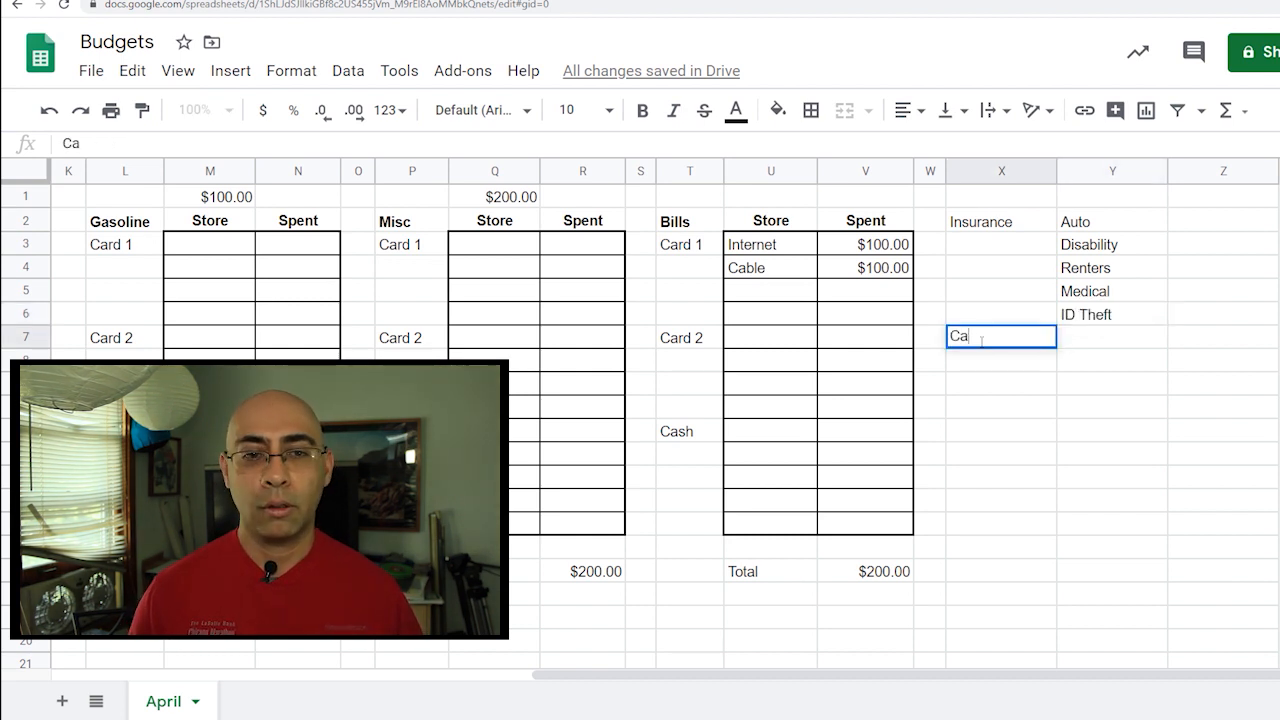
{"action": "type", "text": "r Stickers"}
{"action": "key", "text": "Tab"}
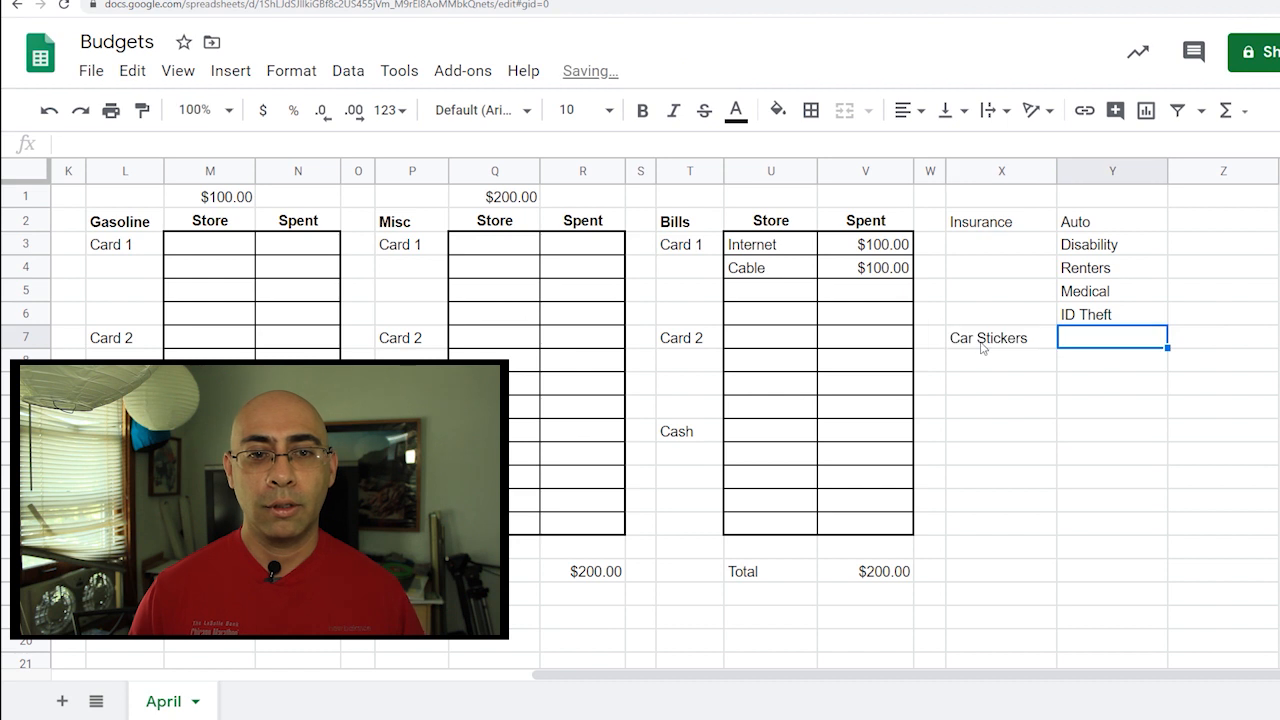
List City in Y7 and State in Y8 beside the Car Stickers heading.
{"action": "type", "text": "City"}
{"action": "key", "text": "Return"}
{"action": "key", "text": "Tab"}
{"action": "type", "text": "Stat"}
{"action": "key", "text": "Return"}
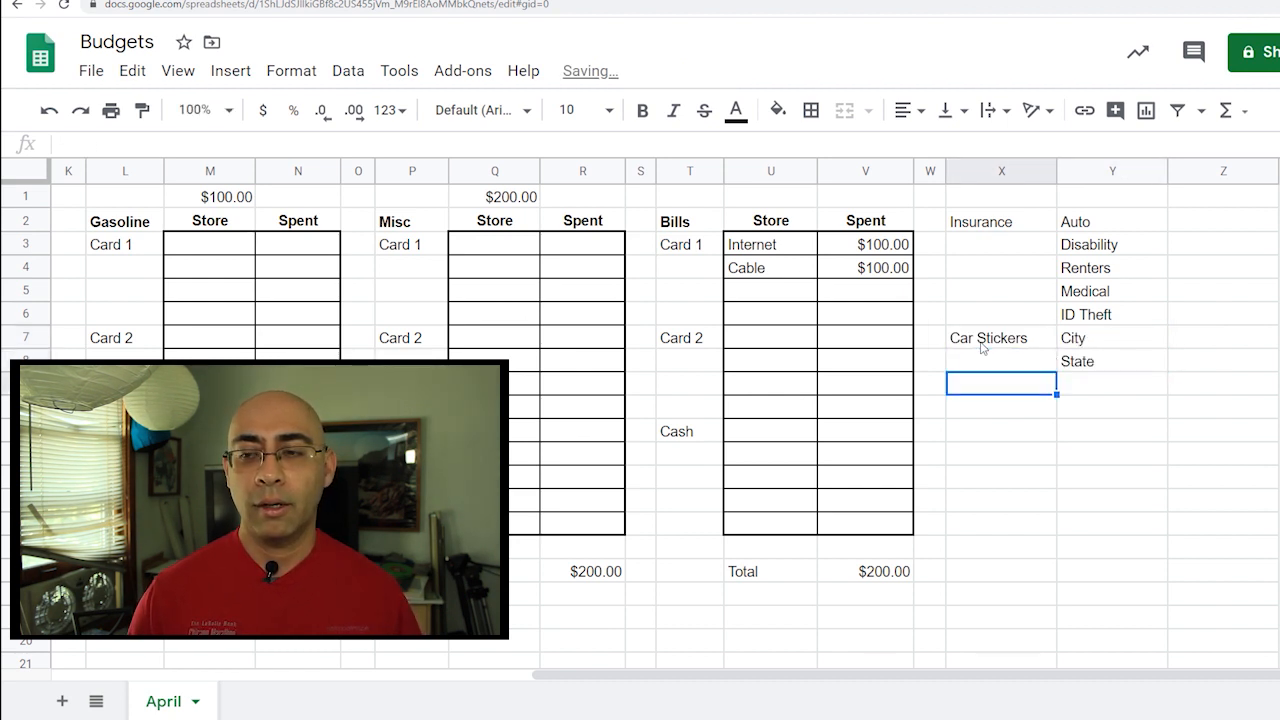
Enter the heading Memberships in X9, with Costco in Y9 and Amazon in Y10.
{"action": "type", "text": "Membe"}
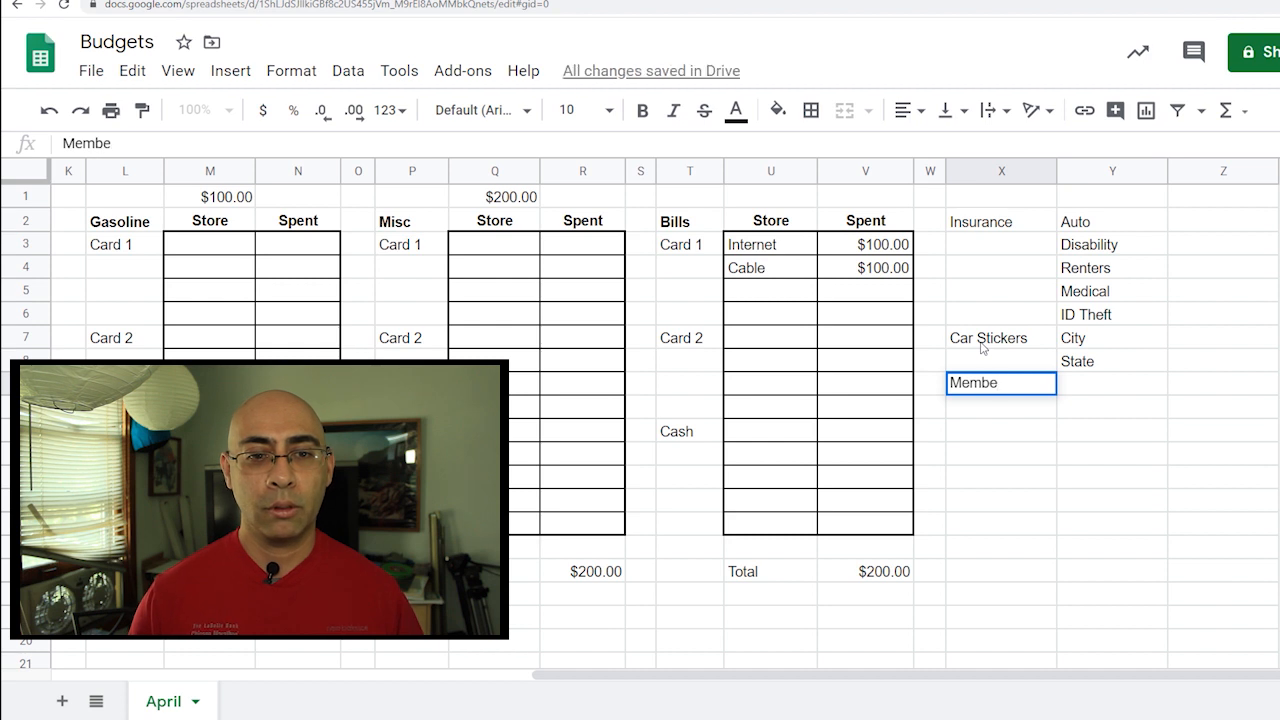
{"action": "type", "text": "rsiips"}
{"action": "key", "text": "Tab"}
{"action": "type", "text": "C"}
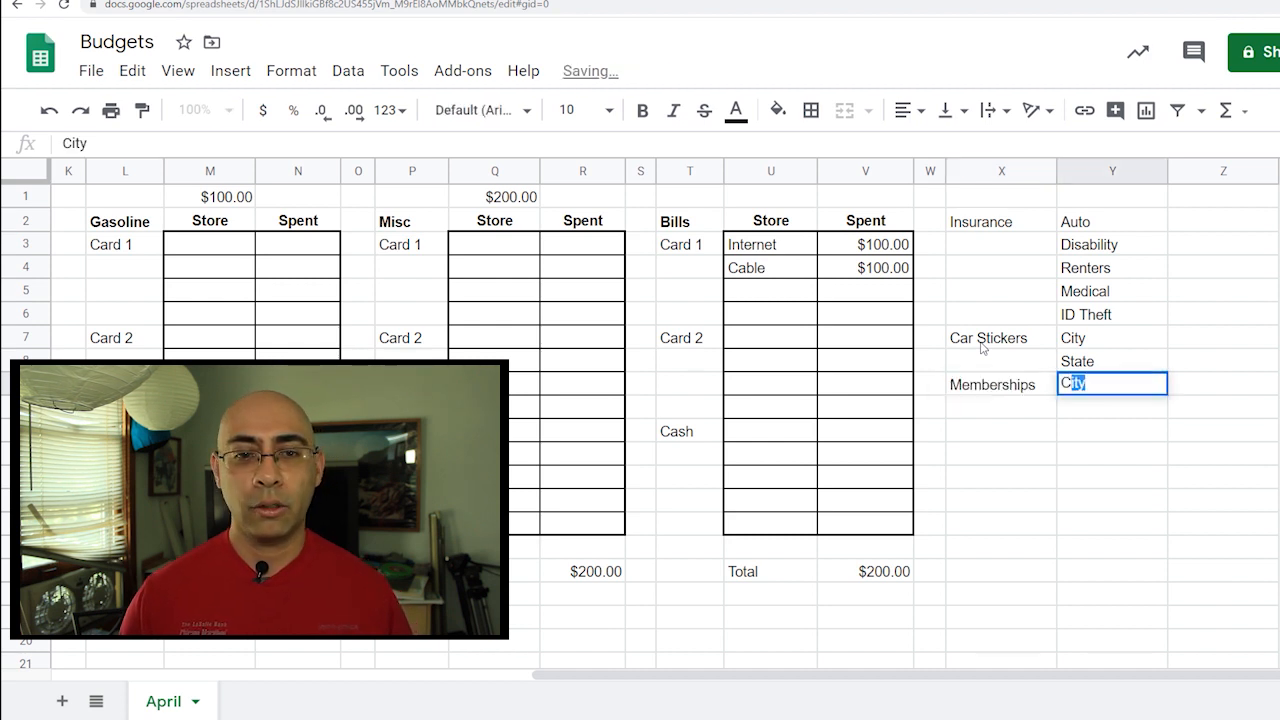
{"action": "type", "text": "ostc"}
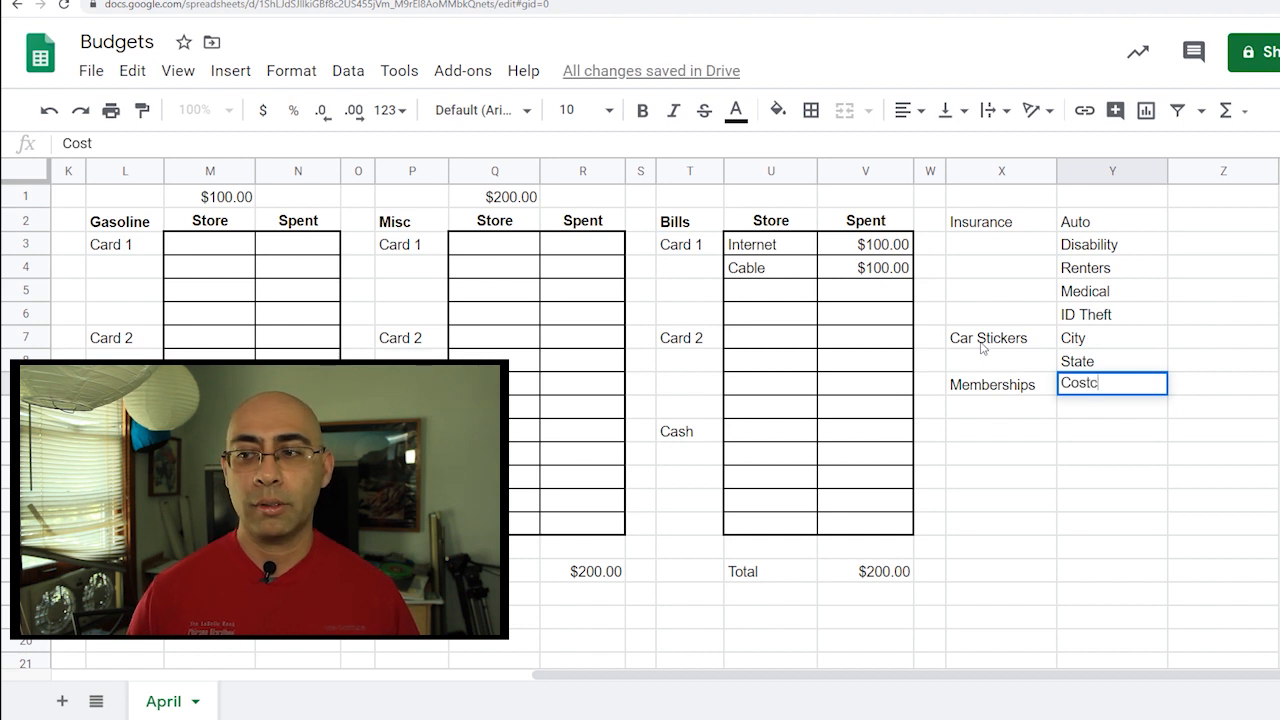
{"action": "type", "text": "o"}
{"action": "key", "text": "Return"}
{"action": "type", "text": "Amazo"}
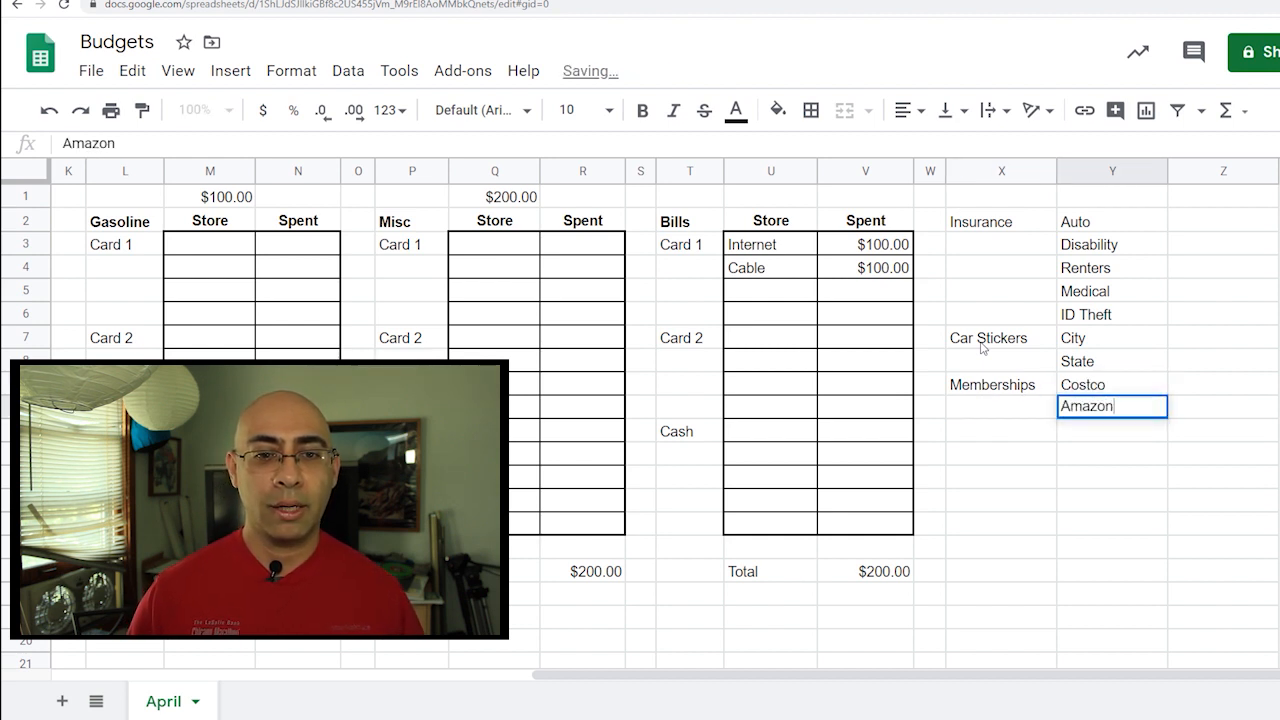
{"action": "type", "text": "n"}
{"action": "key", "text": "Return"}
Bold the headings in X2:X9 and narrow column Y to suit its labels.
{"action": "left_click_drag", "start_coordinate": [1000, 222], "coordinate": [995, 385]}
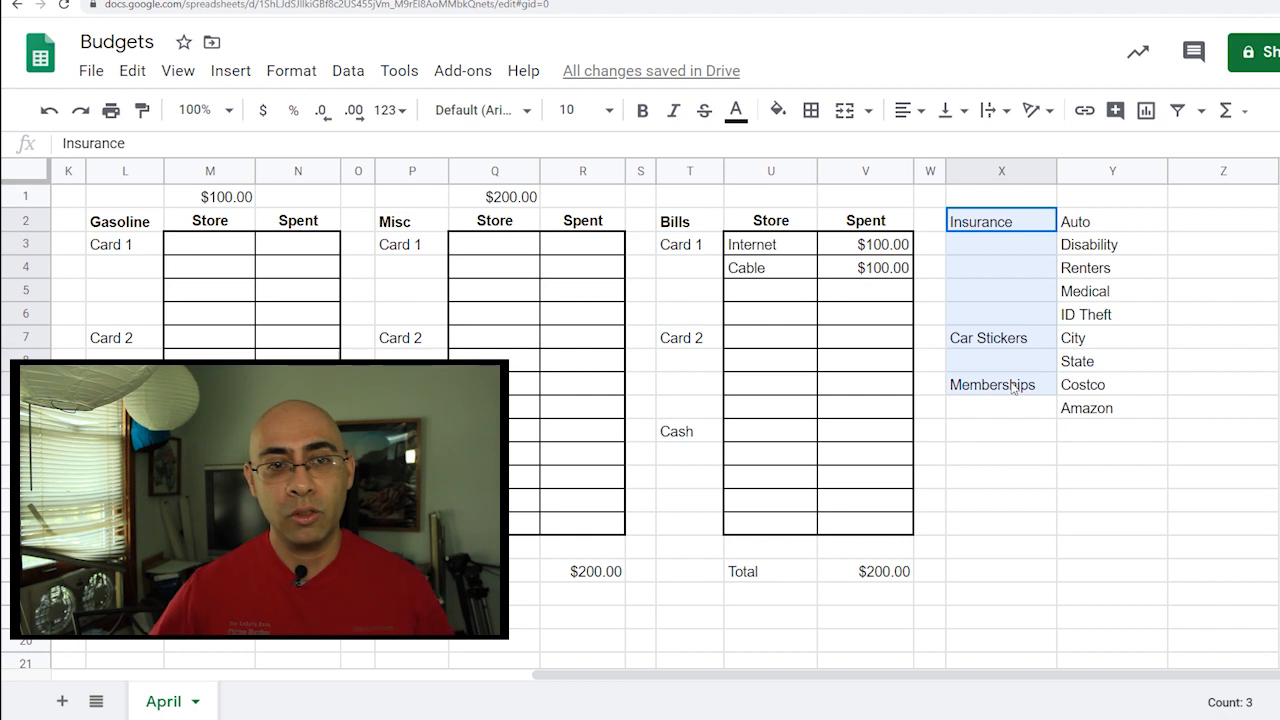
{"action": "left_click", "coordinate": [643, 110]}
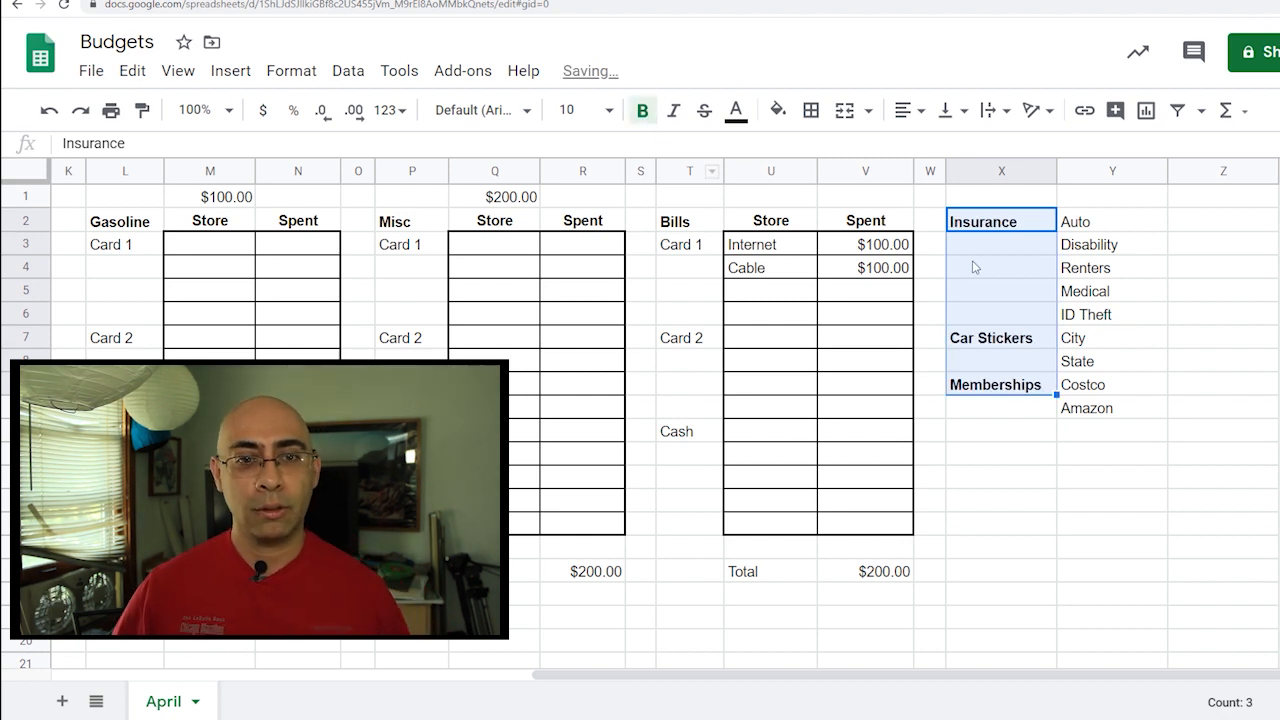
{"action": "left_click", "coordinate": [1077, 220]}
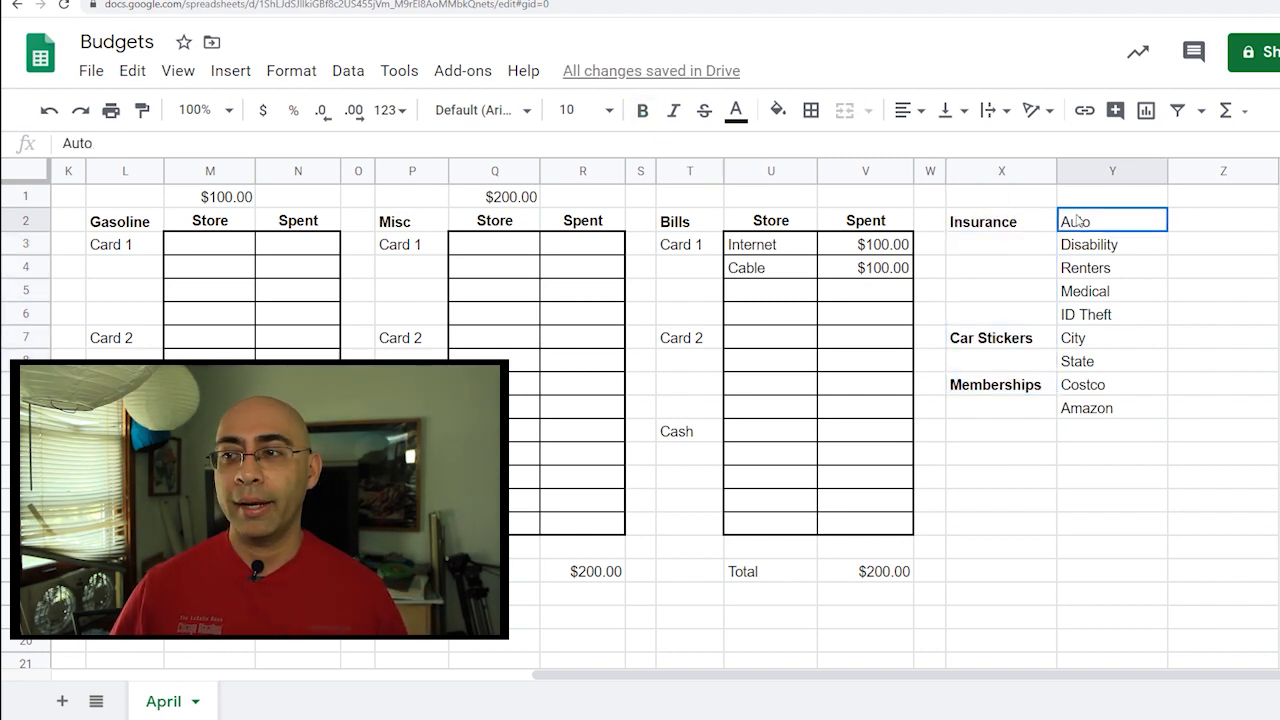
{"action": "left_click_drag", "start_coordinate": [1168, 172], "coordinate": [1140, 172]}
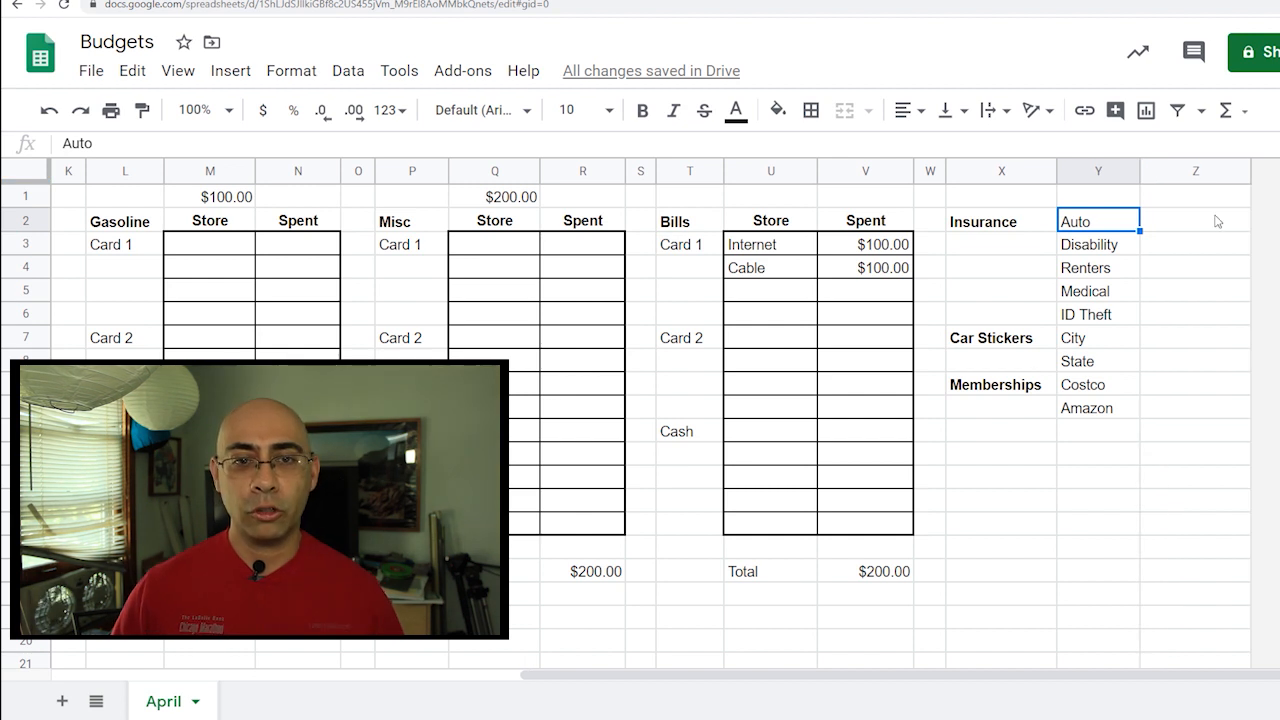
{"action": "left_click", "coordinate": [1021, 349]}
{"action": "left_click", "coordinate": [1035, 388]}
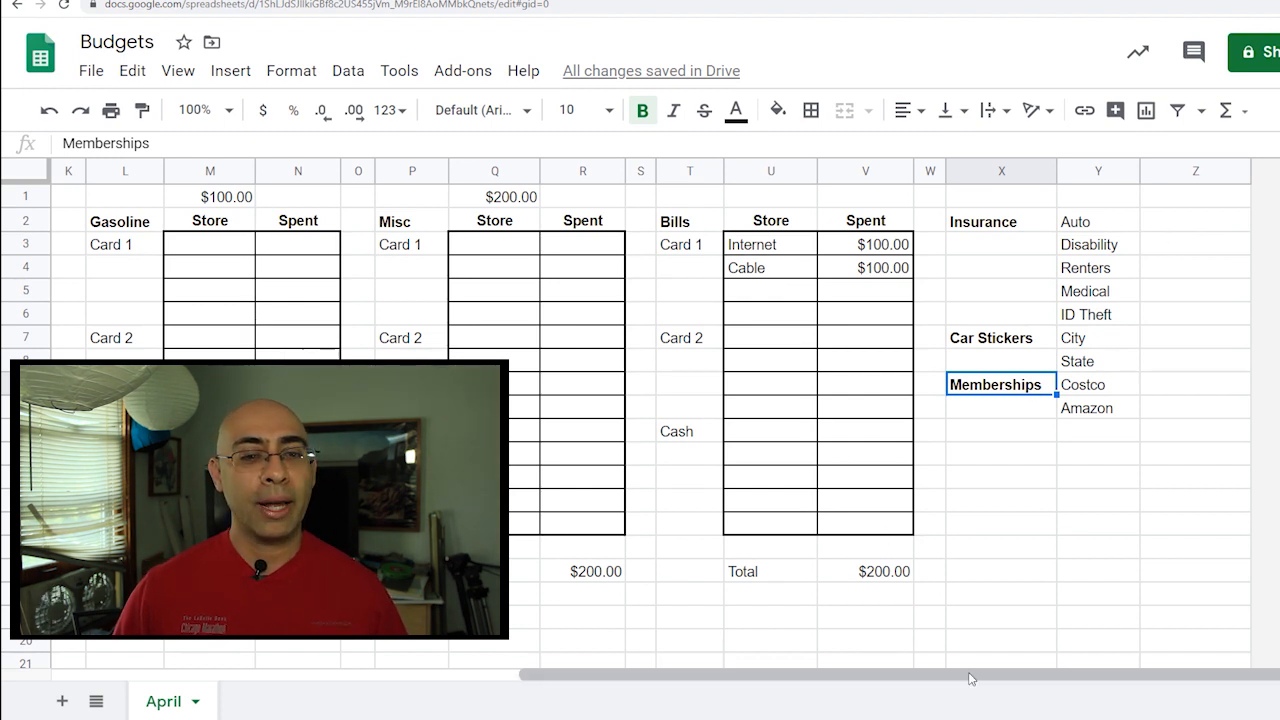
{"action": "left_click_drag", "start_coordinate": [970, 677], "coordinate": [637, 688]}
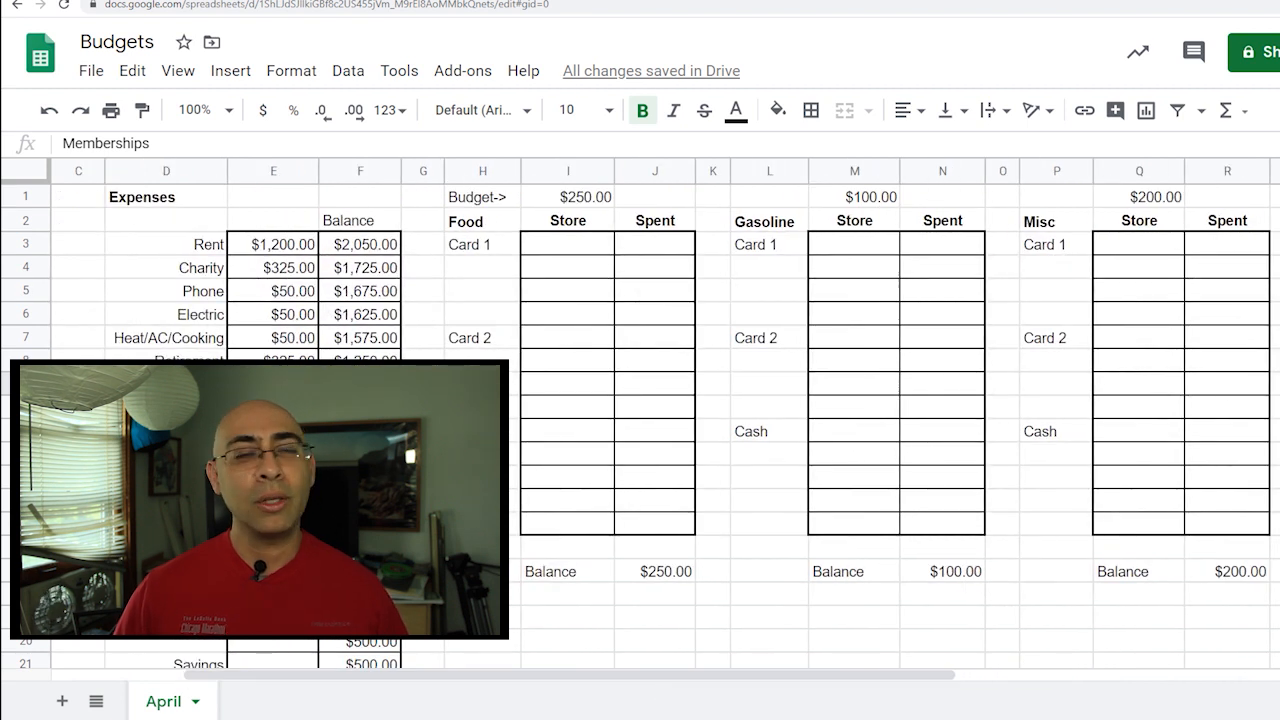
{"action": "left_click_drag", "start_coordinate": [545, 670], "coordinate": [998, 668]}
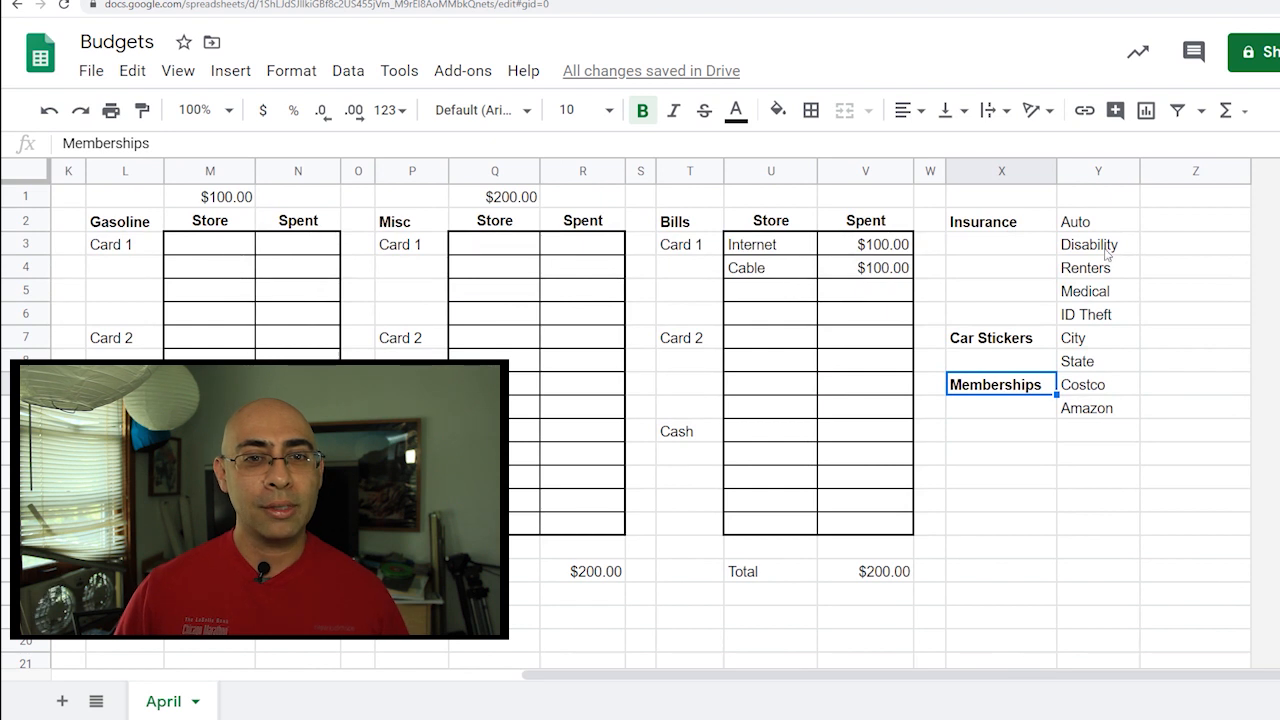
Enter the insurance amounts 1800 for Auto, 1200 for Disability and 250 for Renters in Z2:Z4.
{"action": "left_click", "coordinate": [1163, 229]}
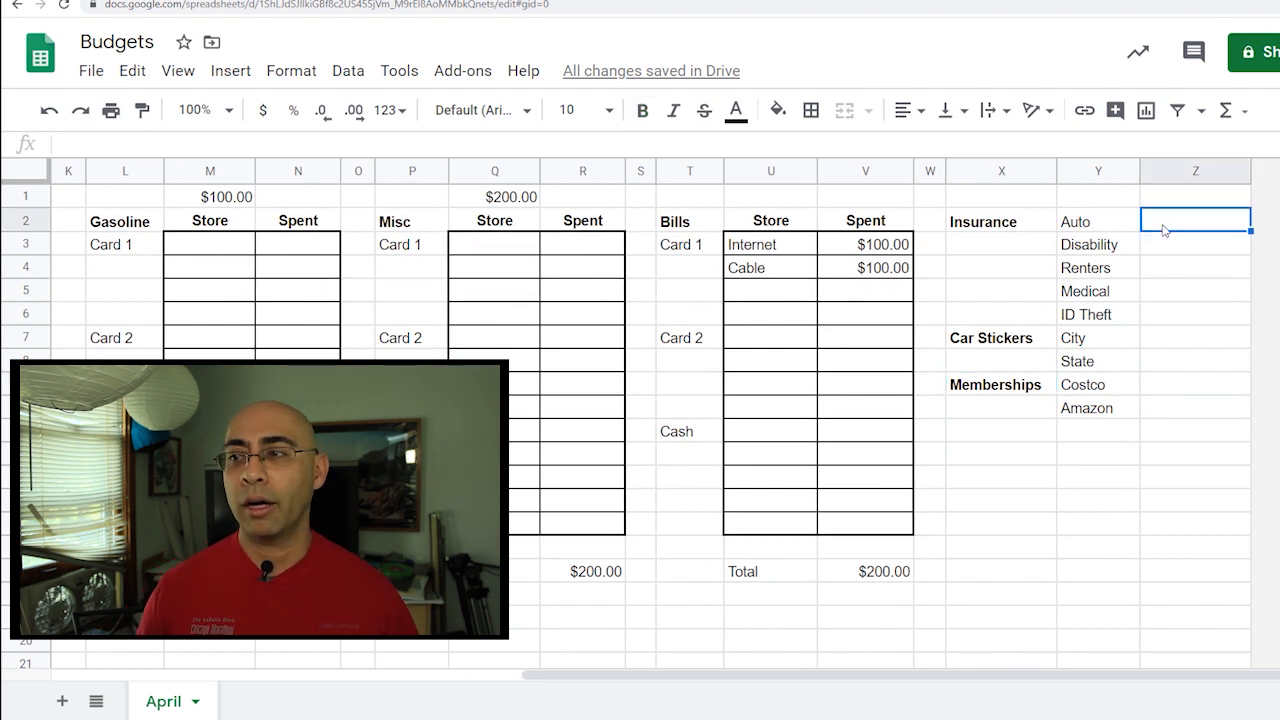
{"action": "type", "text": "1800"}
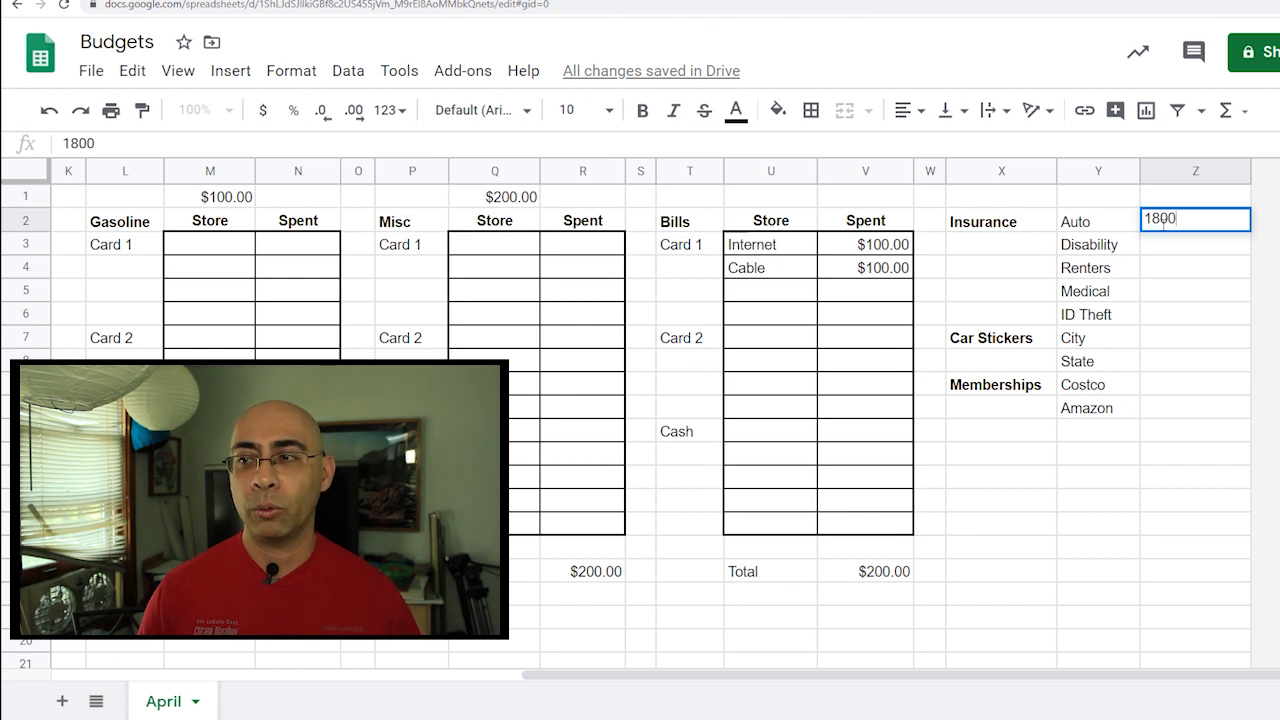
{"action": "key", "text": "Return"}
{"action": "type", "text": "1200"}
{"action": "key", "text": "Return"}
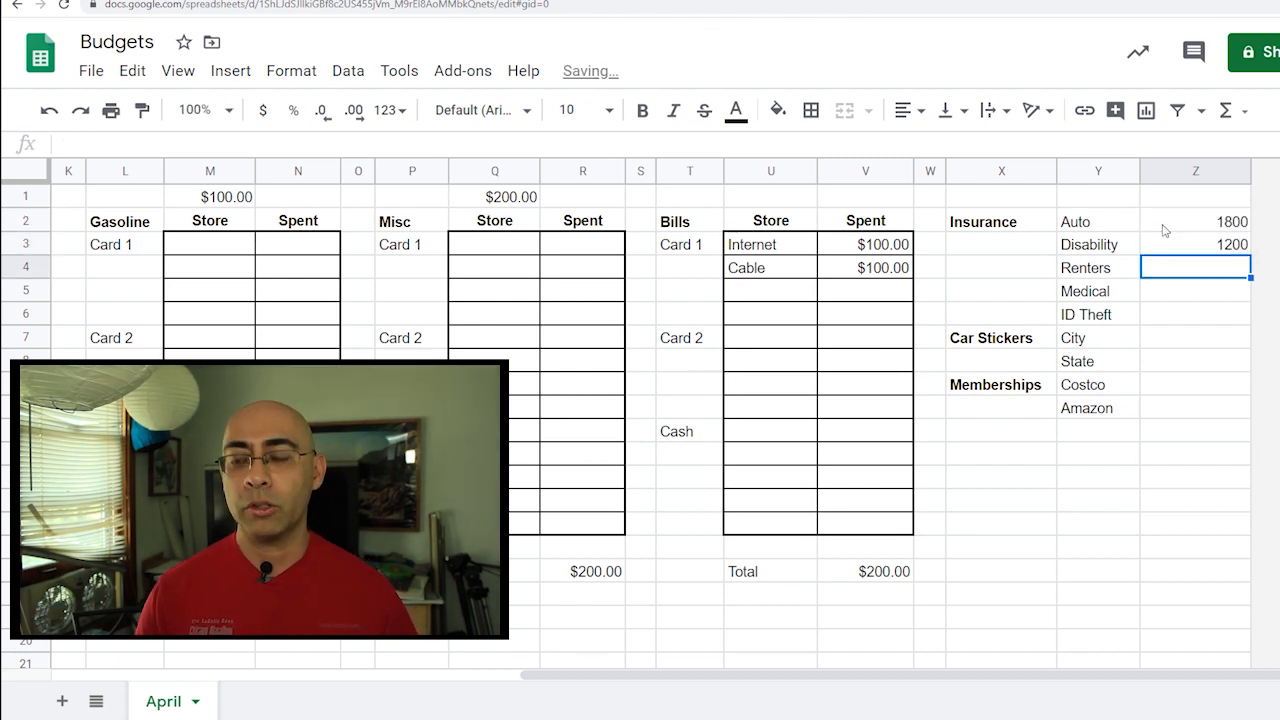
{"action": "type", "text": "250"}
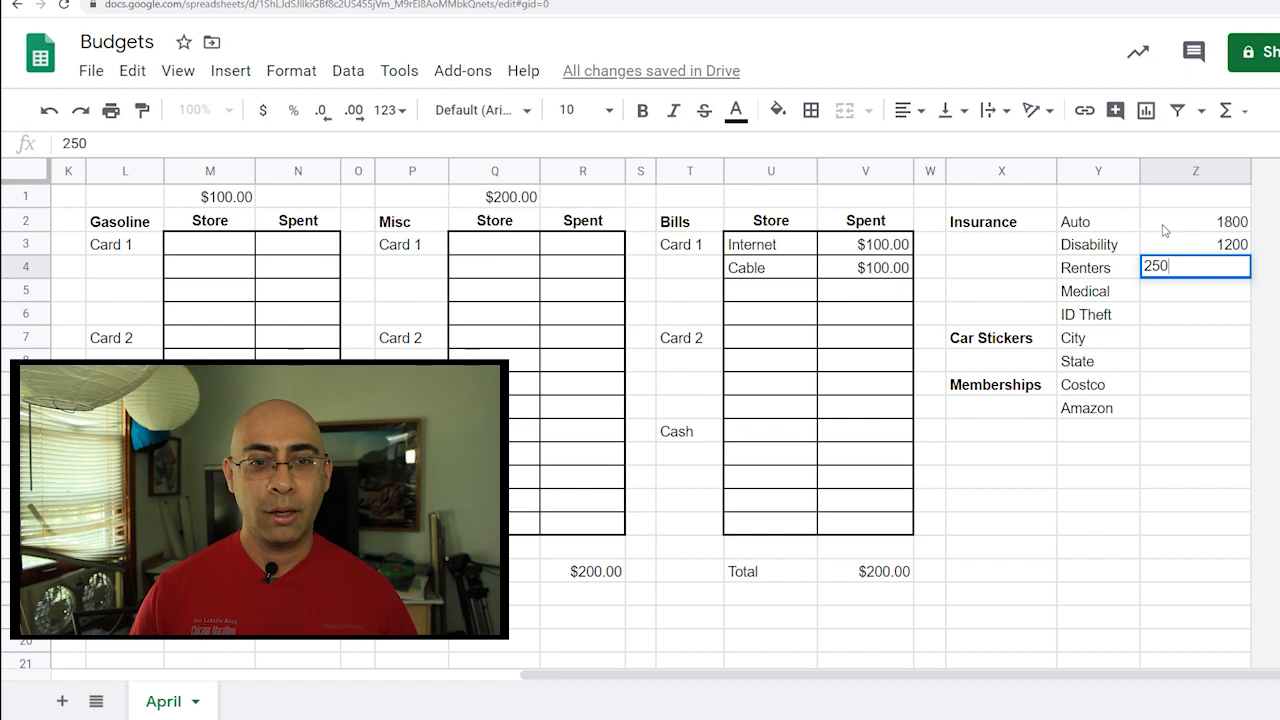
{"action": "key", "text": "Return"}
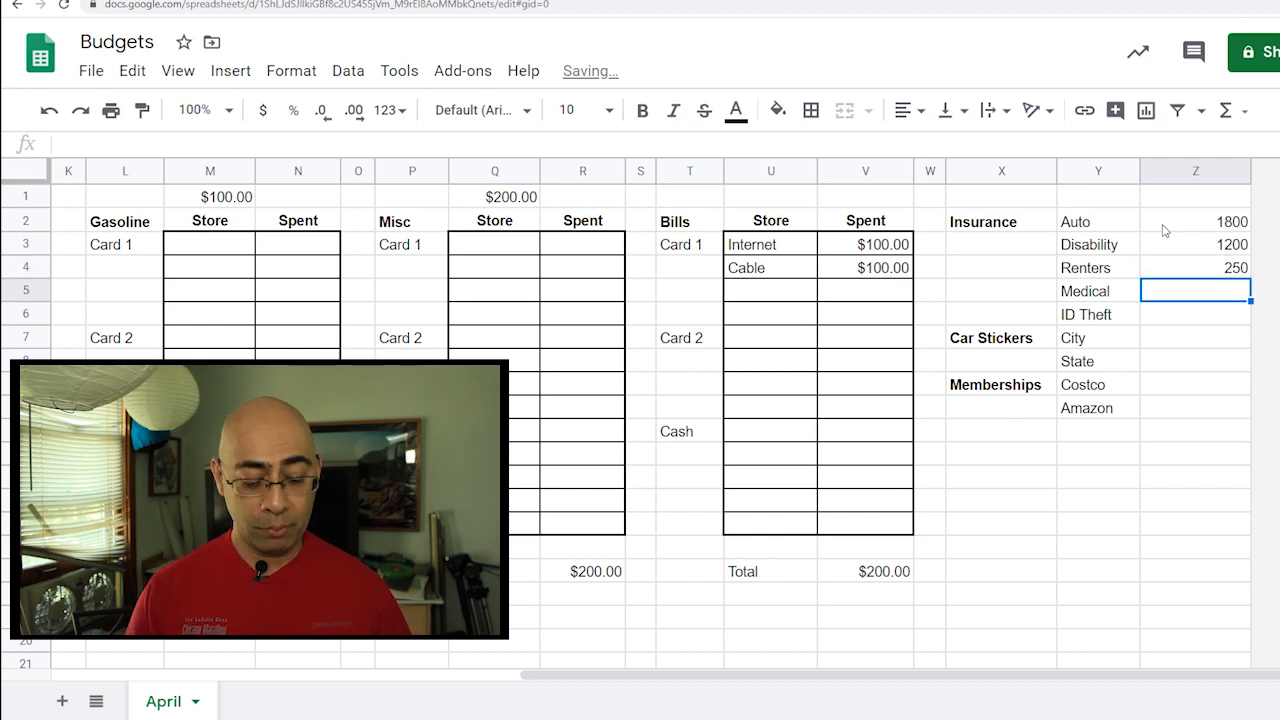
Enter 2000 for Medical in Z5 and 180 for ID Theft in Z6.
{"action": "type", "text": "2000"}
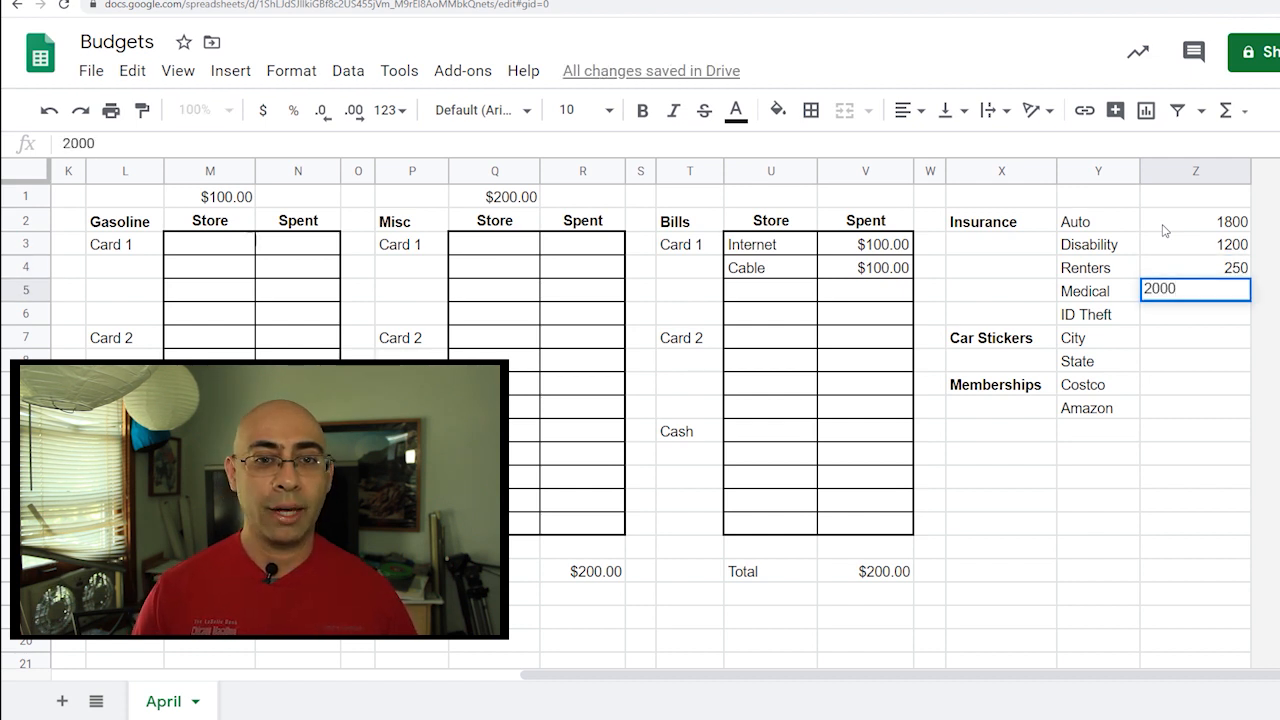
{"action": "key", "text": "Return"}
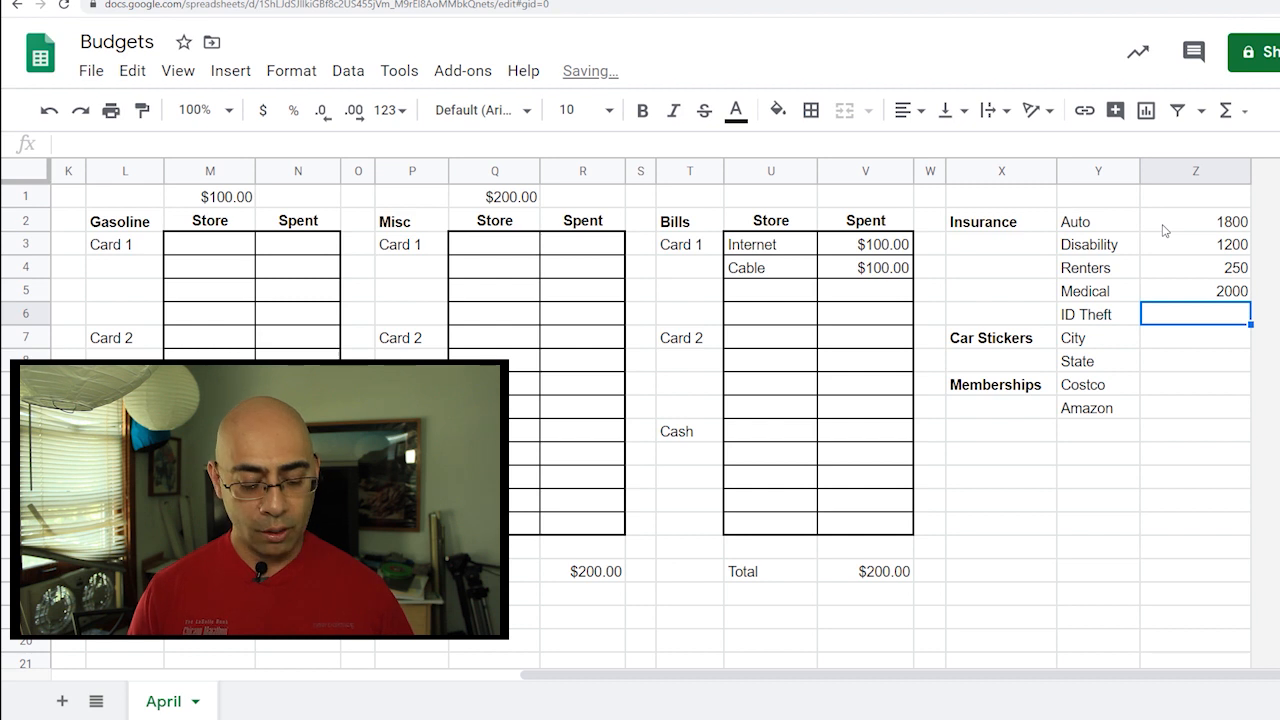
{"action": "type", "text": "1"}
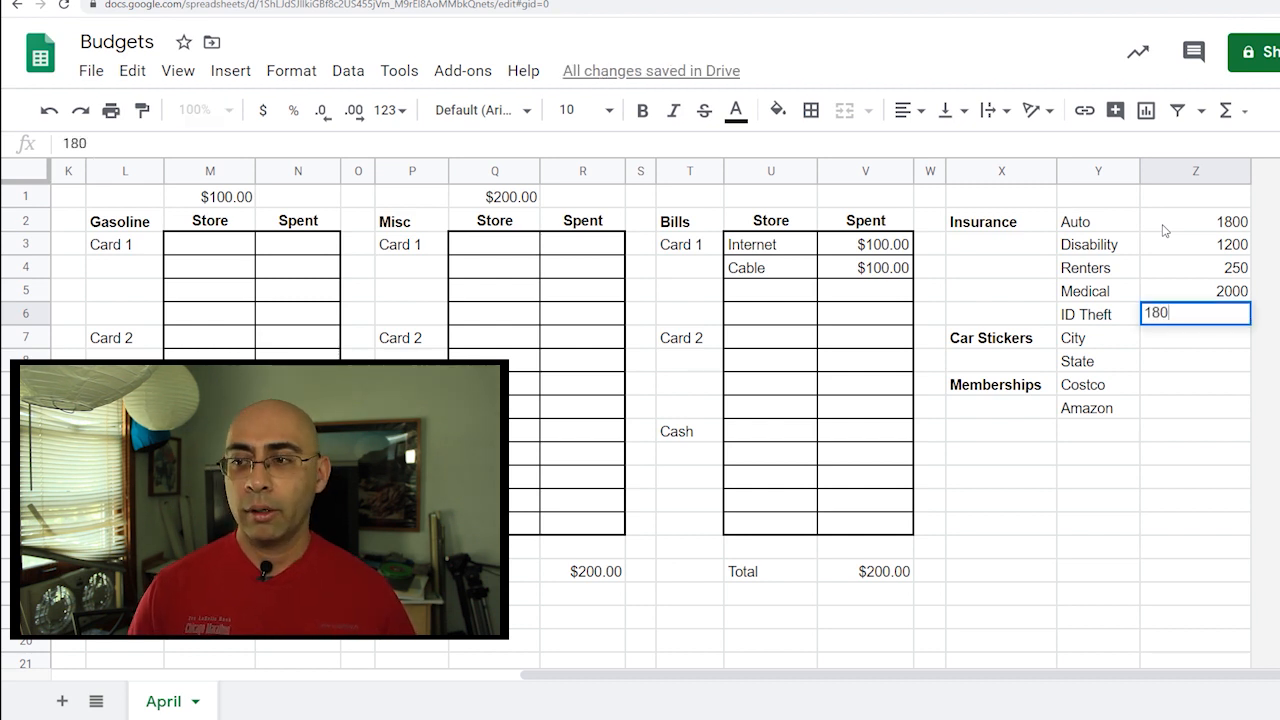
{"action": "type", "text": "80"}
{"action": "key", "text": "Return"}
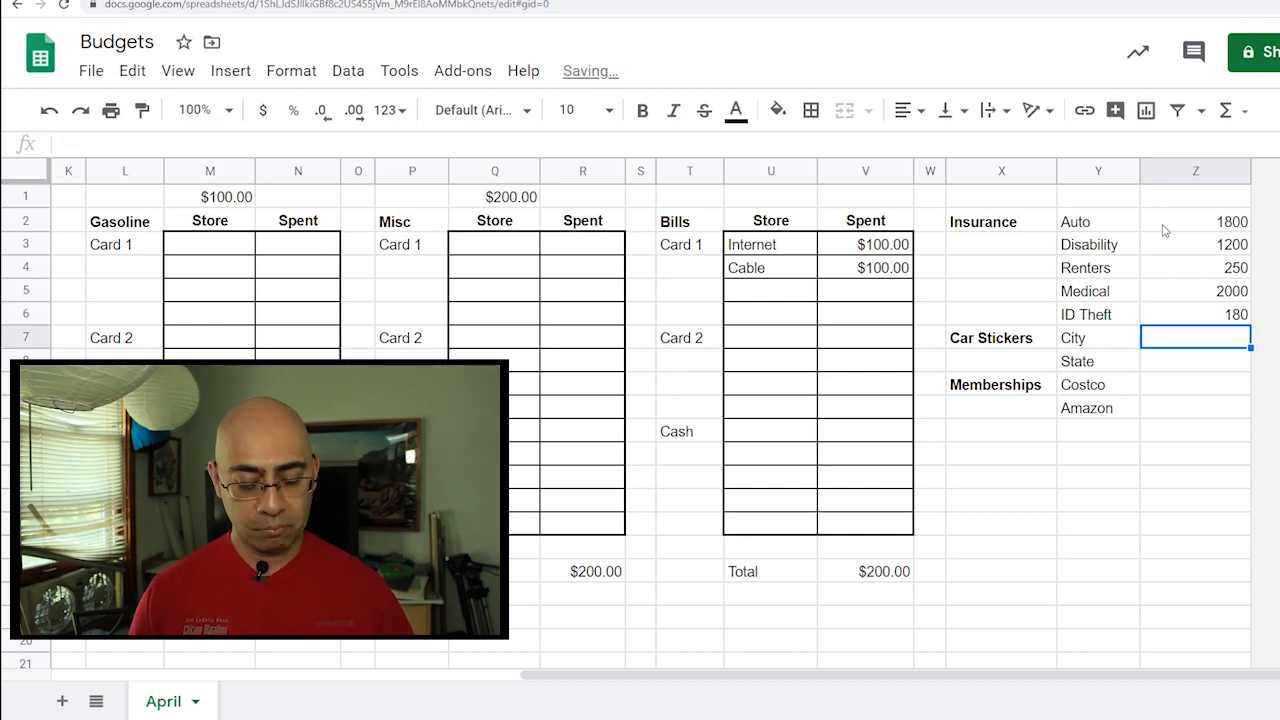
Enter the car sticker amounts 90 for City in Z7 and 100 for State in Z8.
{"action": "type", "text": "90"}
{"action": "key", "text": "Return"}
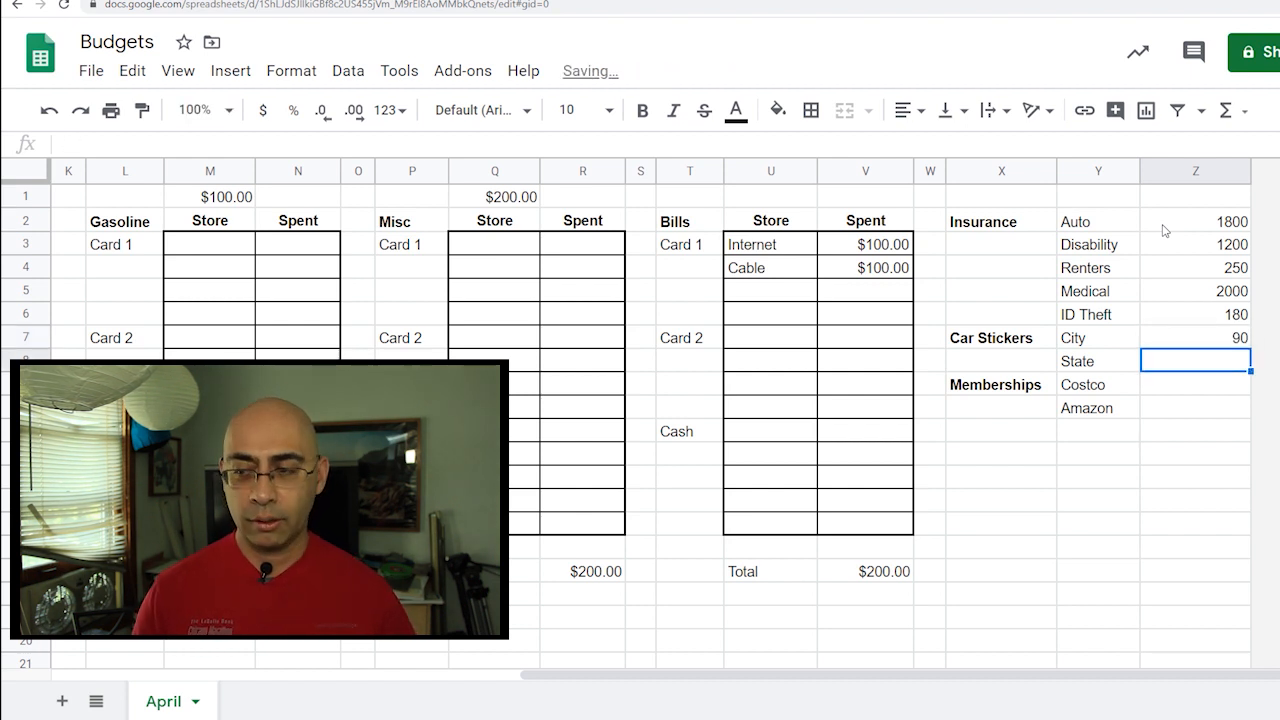
{"action": "type", "text": "100"}
{"action": "key", "text": "Return"}
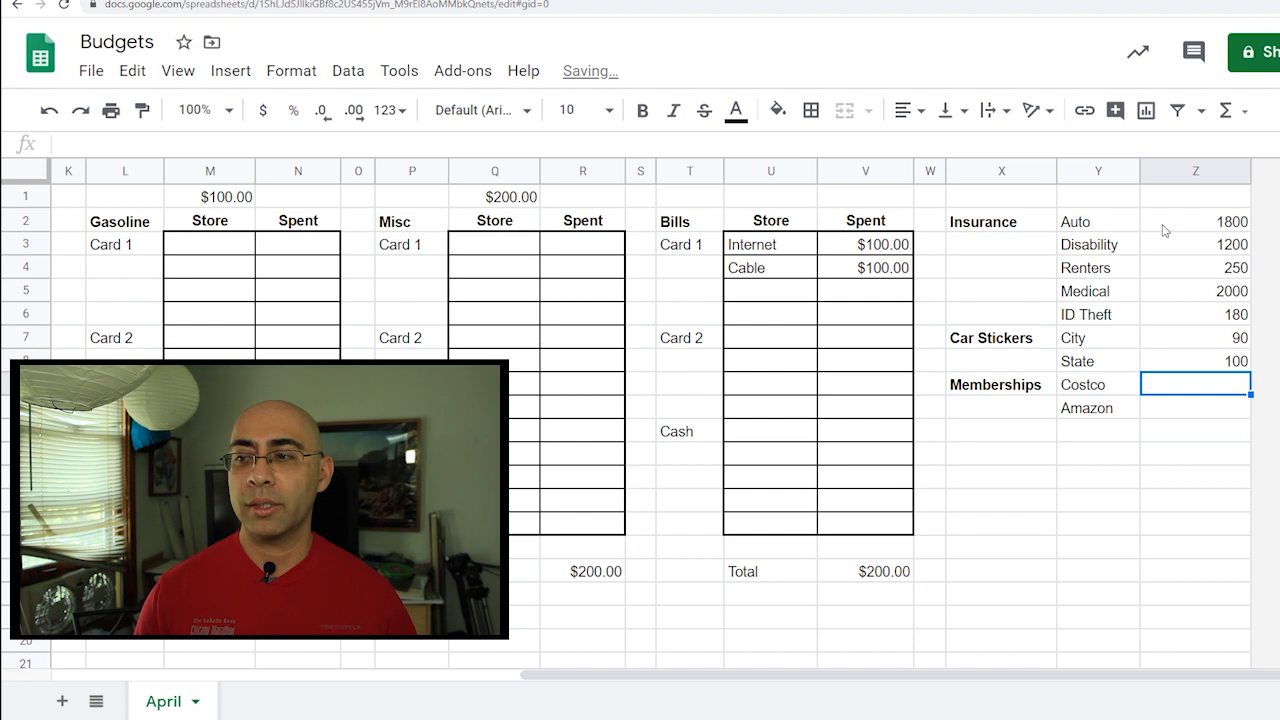
Enter the membership amounts 60 for Costco in Z9 and 120 for Amazon in Z10.
{"action": "type", "text": "60"}
{"action": "key", "text": "Return"}
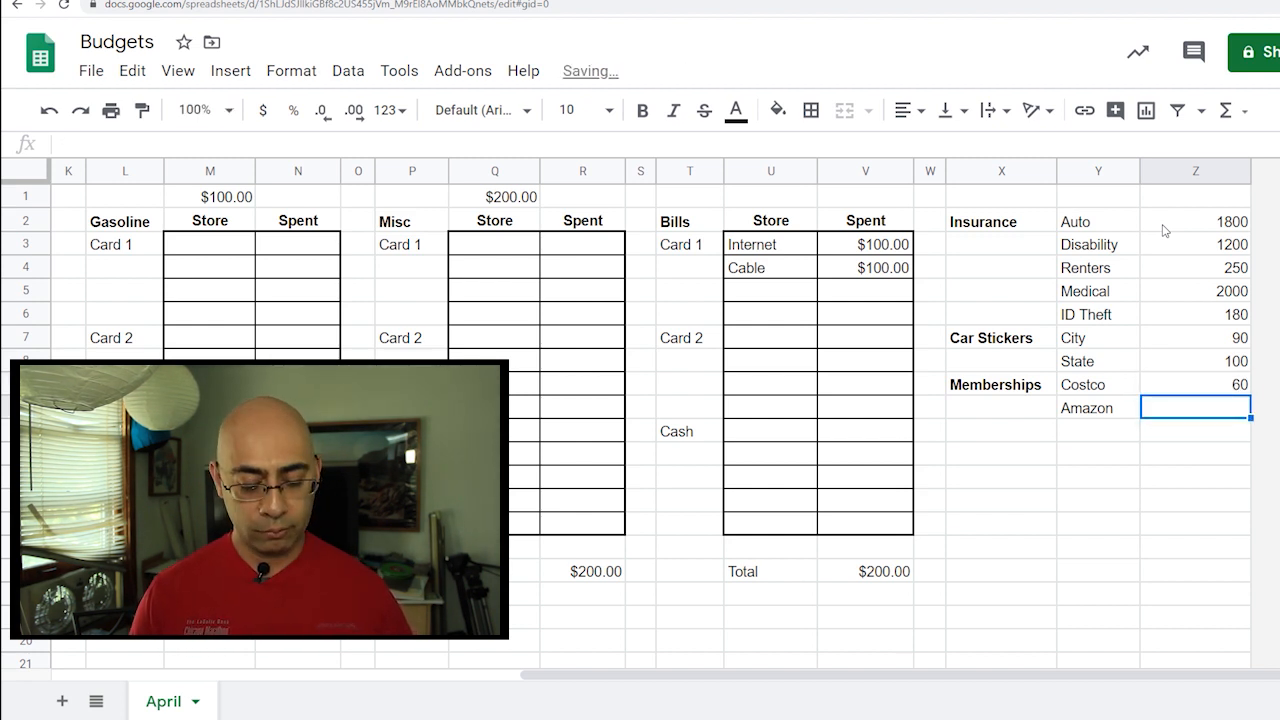
{"action": "type", "text": "120"}
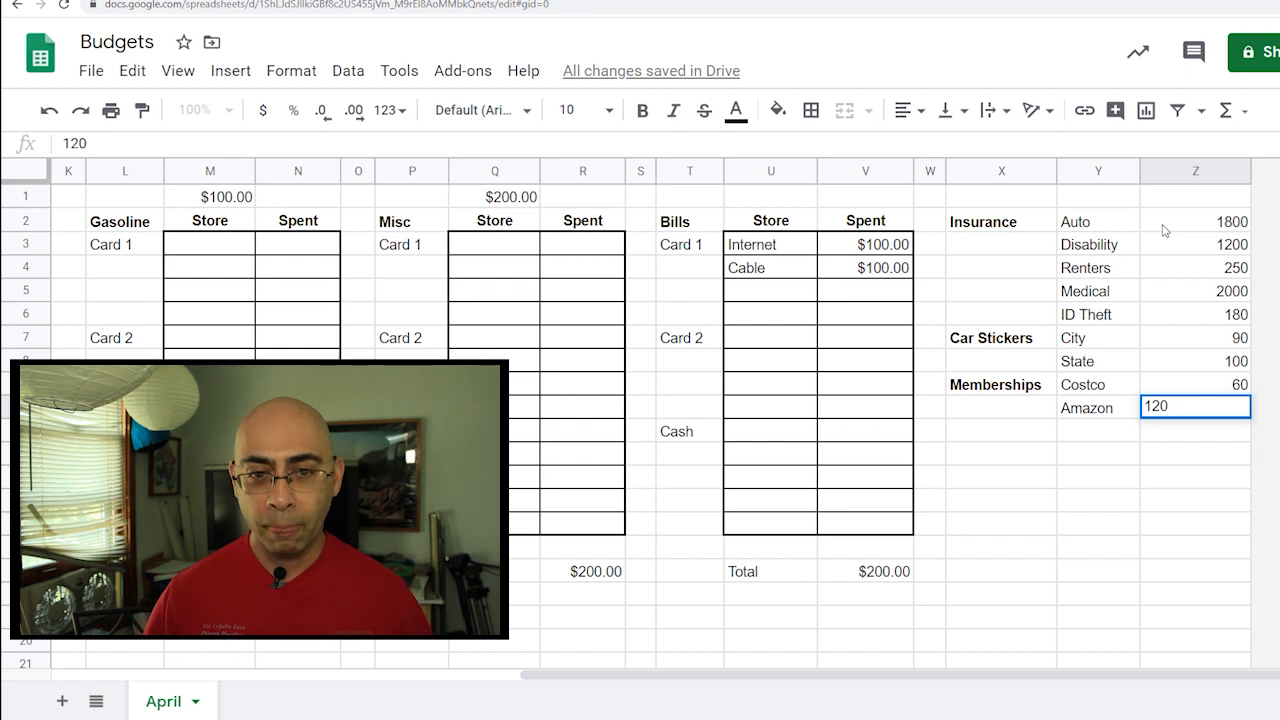
{"action": "key", "text": "Return"}
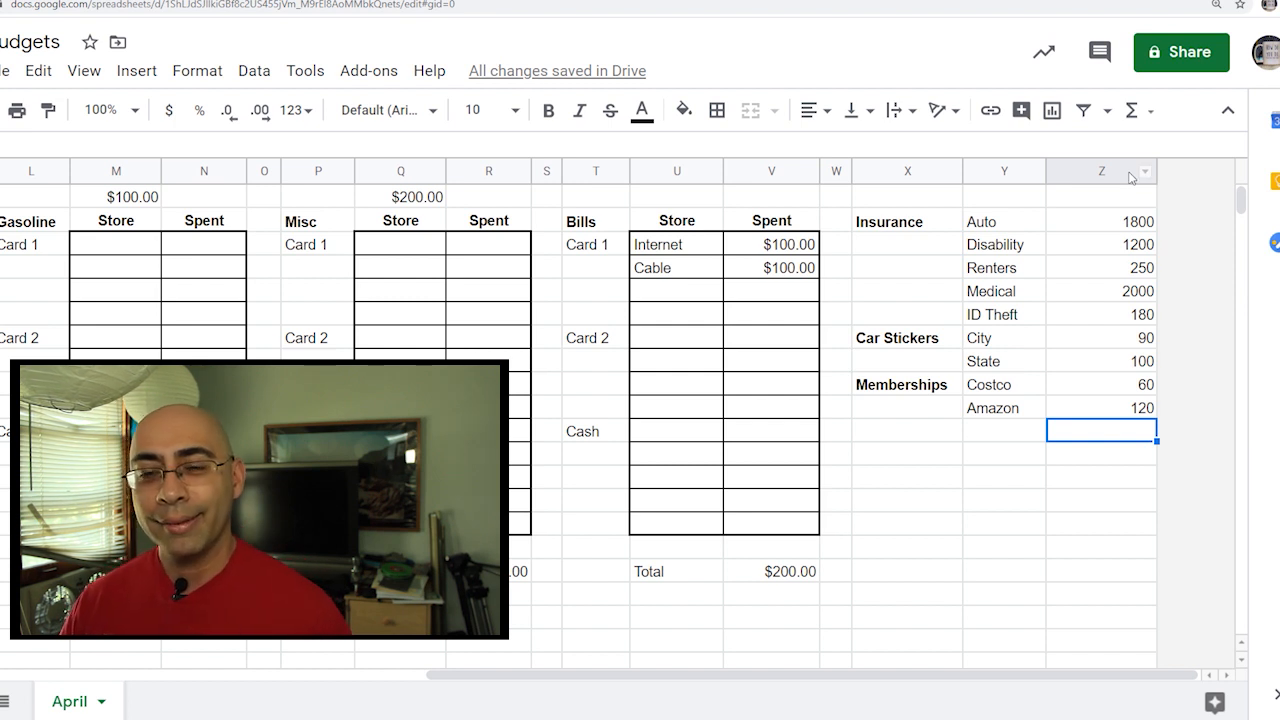
Insert one column to the right of column Z and format the amounts in Z2:Z10 as currency.
{"action": "left_click", "coordinate": [1145, 171]}
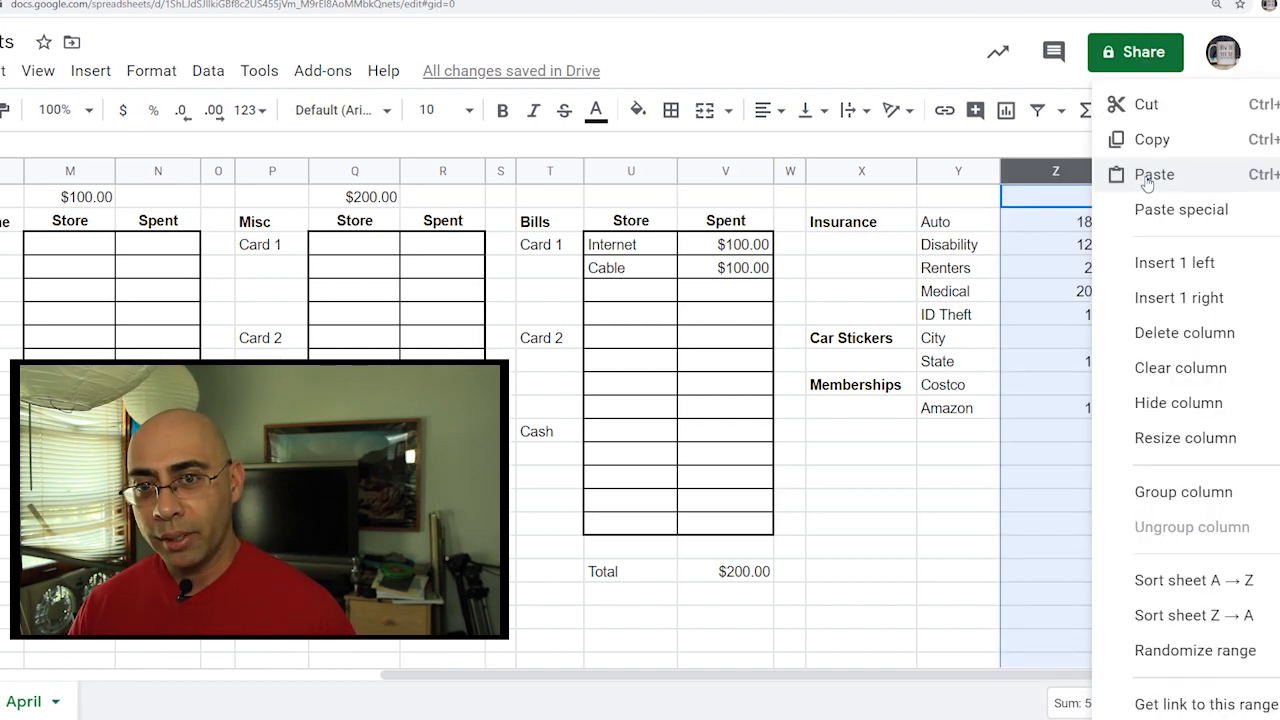
{"action": "left_click", "coordinate": [1205, 298]}
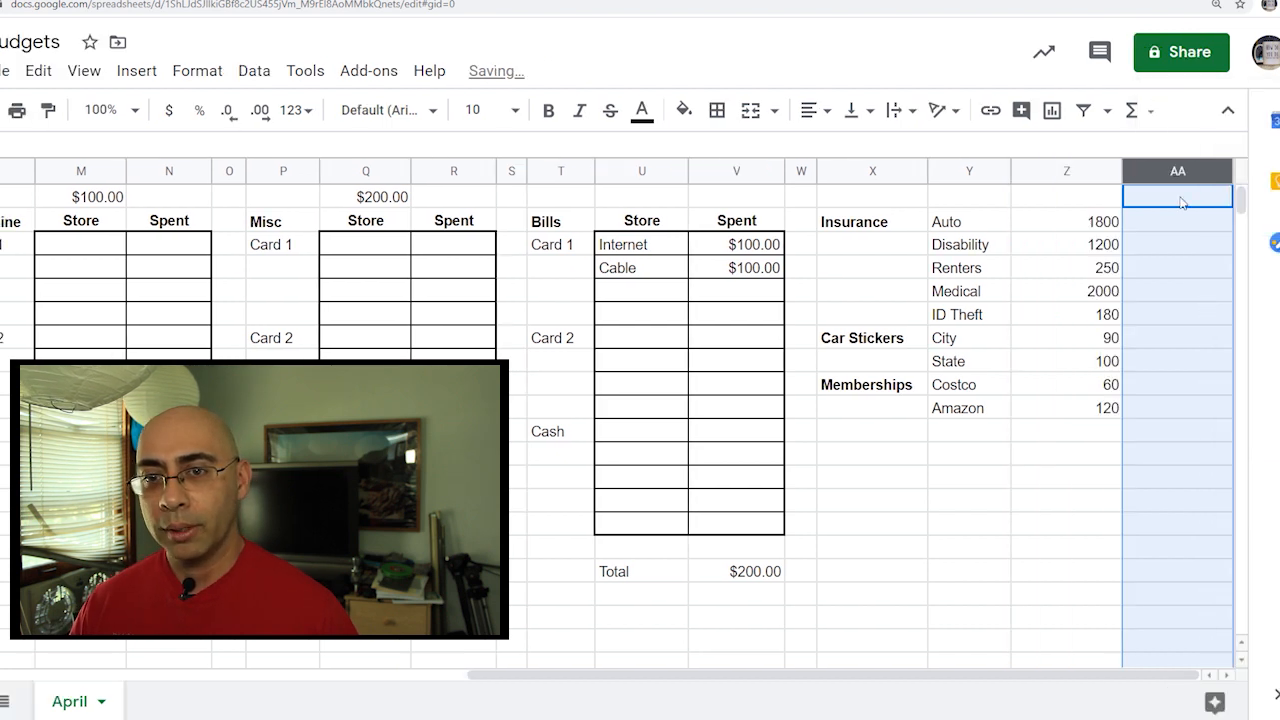
{"action": "left_click_drag", "start_coordinate": [1070, 222], "coordinate": [1097, 412]}
{"action": "left_click", "coordinate": [169, 110]}
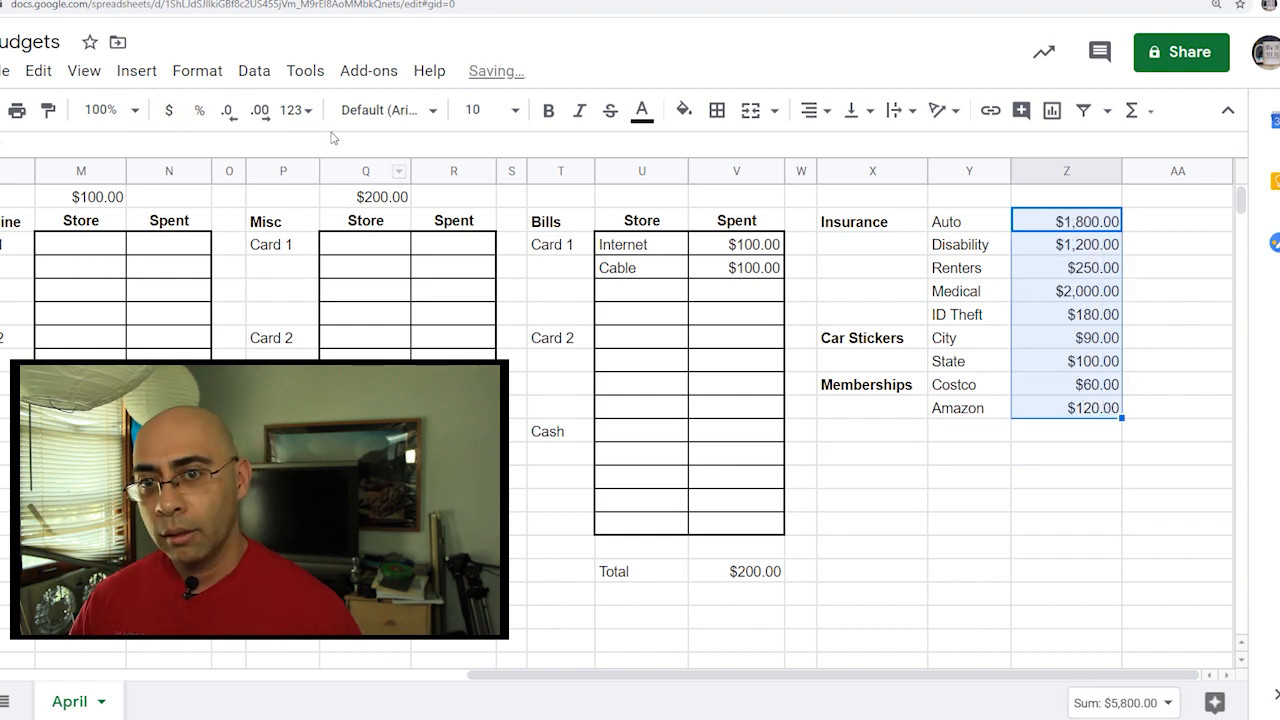
Add an outer border around Z2:AA10.
{"action": "left_click", "coordinate": [1155, 224]}
{"action": "left_click_drag", "start_coordinate": [1092, 221], "coordinate": [1184, 416]}
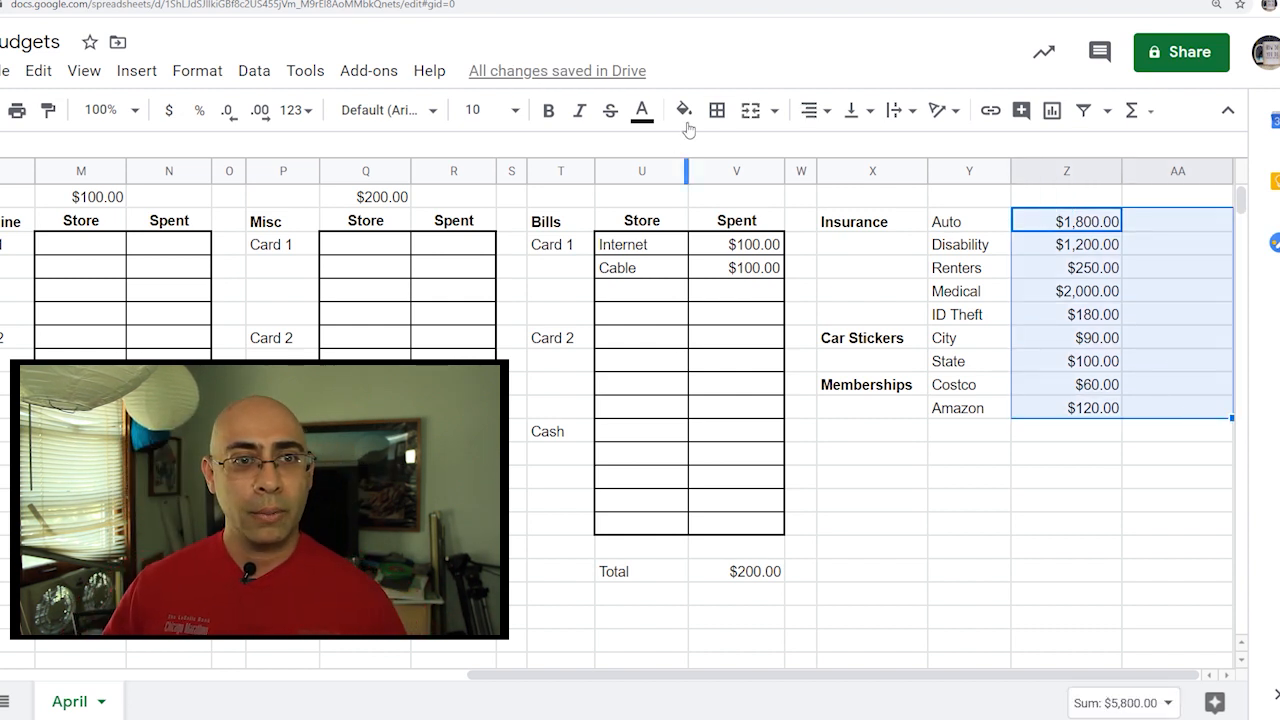
{"action": "left_click", "coordinate": [717, 110]}
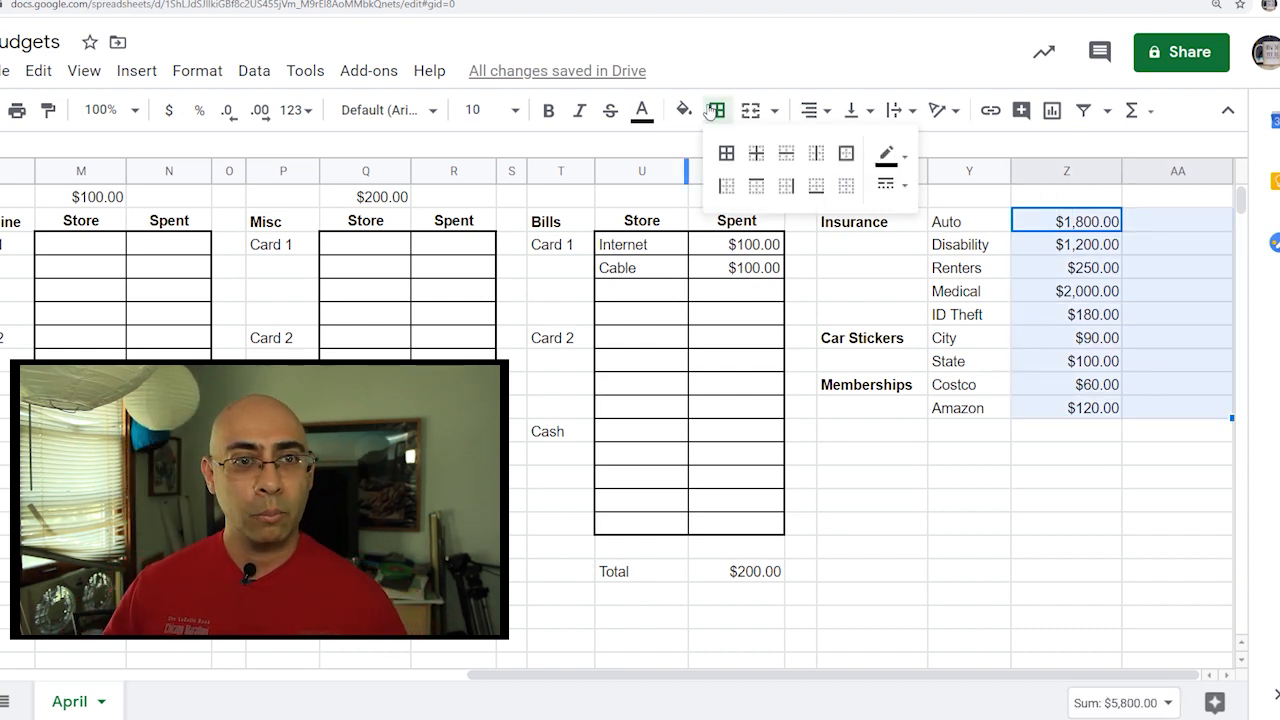
{"action": "left_click", "coordinate": [847, 154]}
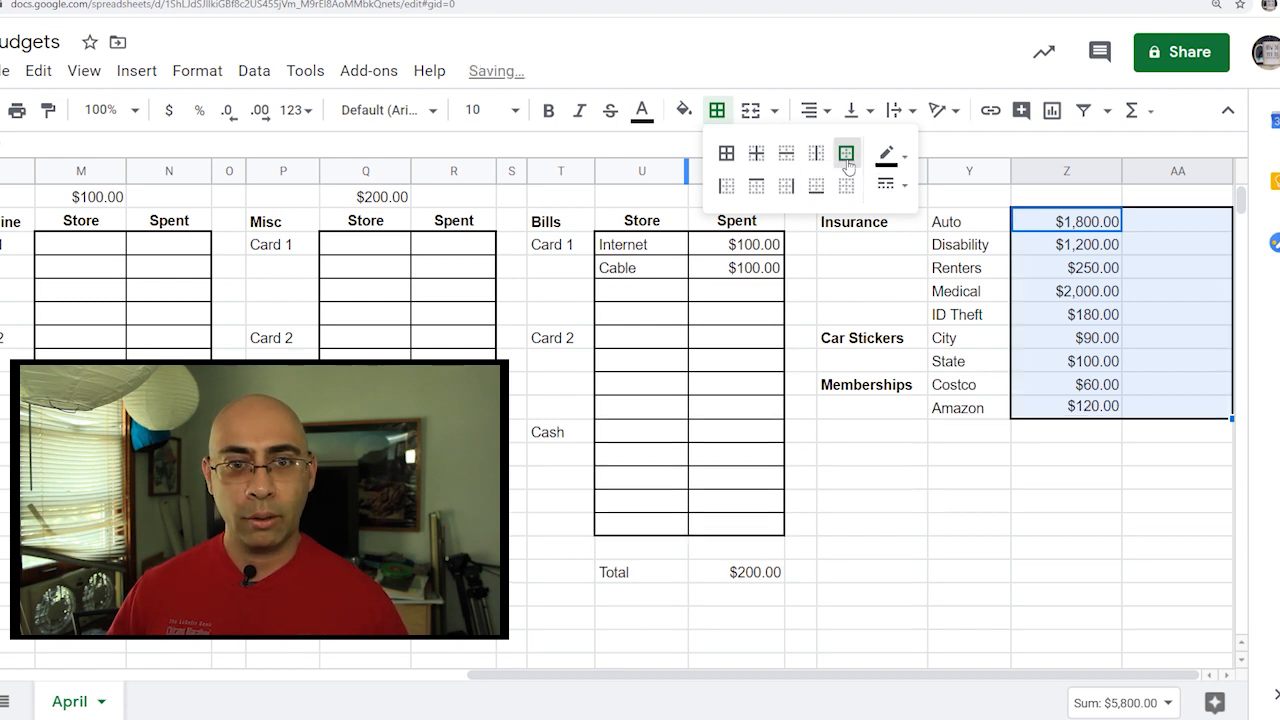
Add an outer border around the Car Stickers cells Z7:AA8 to separate the three categories.
{"action": "left_click", "coordinate": [1029, 340]}
{"action": "left_click_drag", "start_coordinate": [1029, 340], "coordinate": [1157, 366]}
{"action": "left_click", "coordinate": [716, 110]}
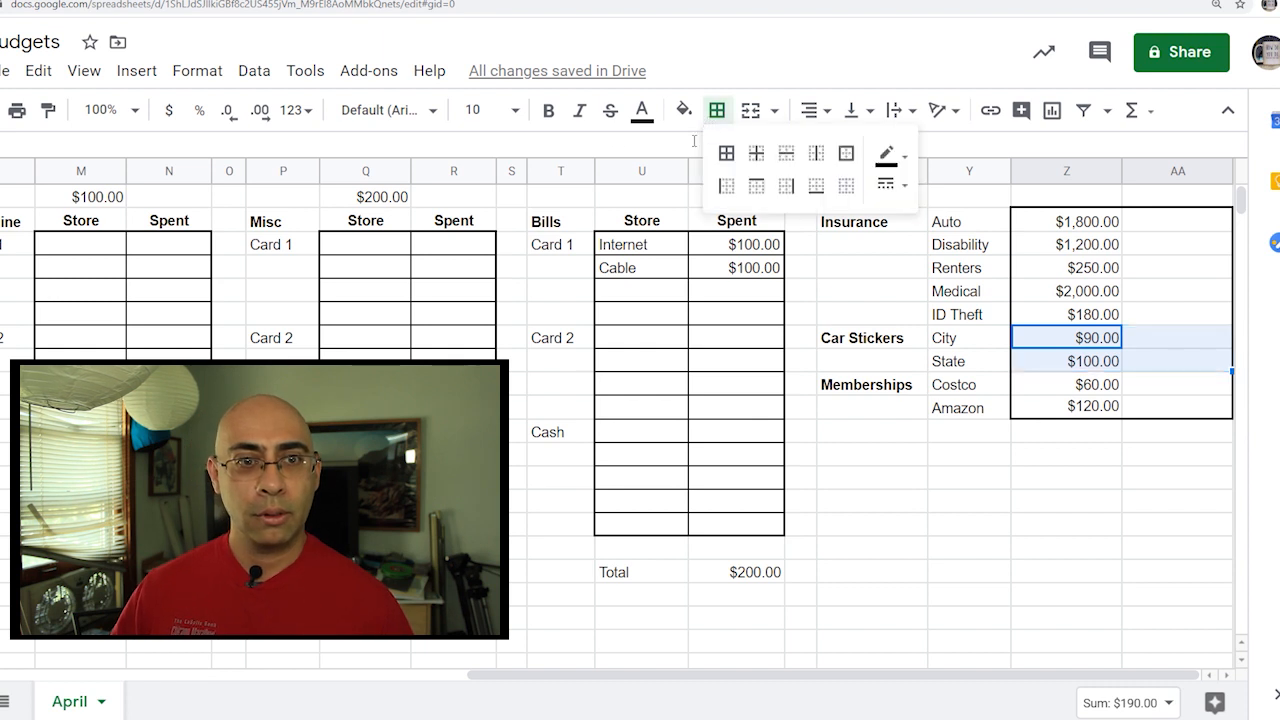
{"action": "left_click", "coordinate": [846, 153]}
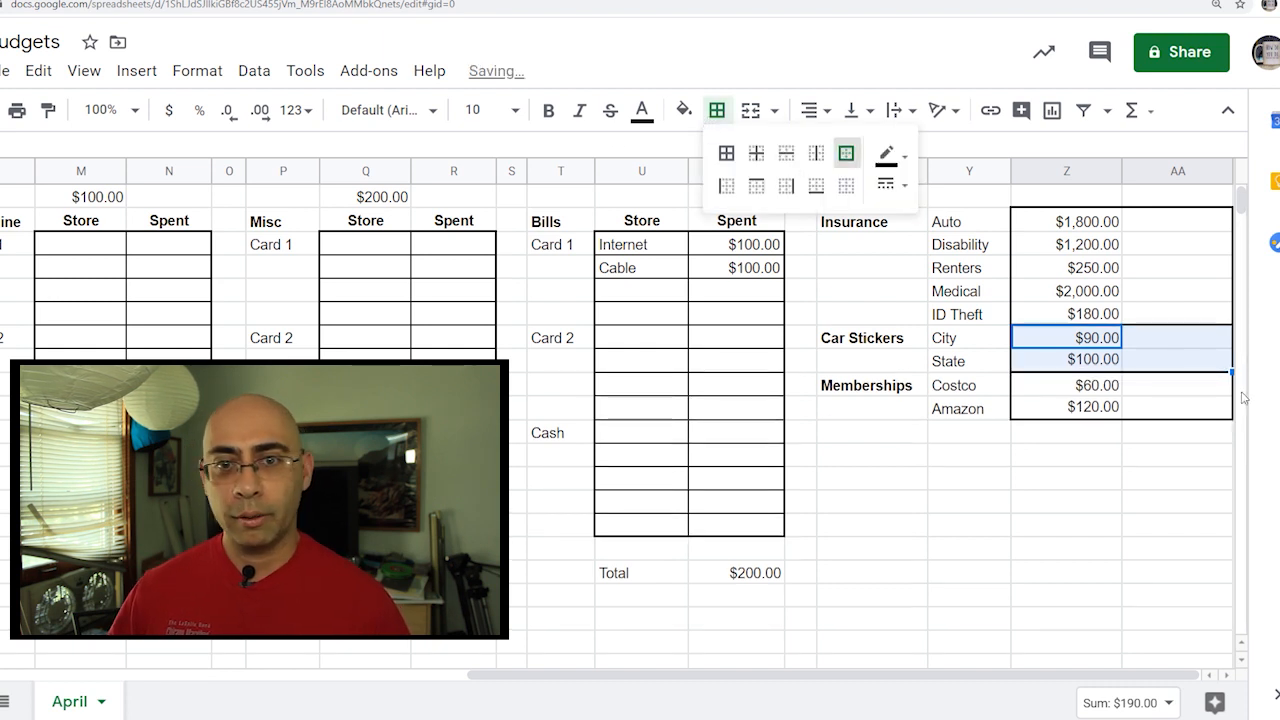
Add an outer border around the empty monthly column cells AA2:AA10.
{"action": "left_click", "coordinate": [1200, 360]}
{"action": "left_click_drag", "start_coordinate": [1180, 222], "coordinate": [1210, 418]}
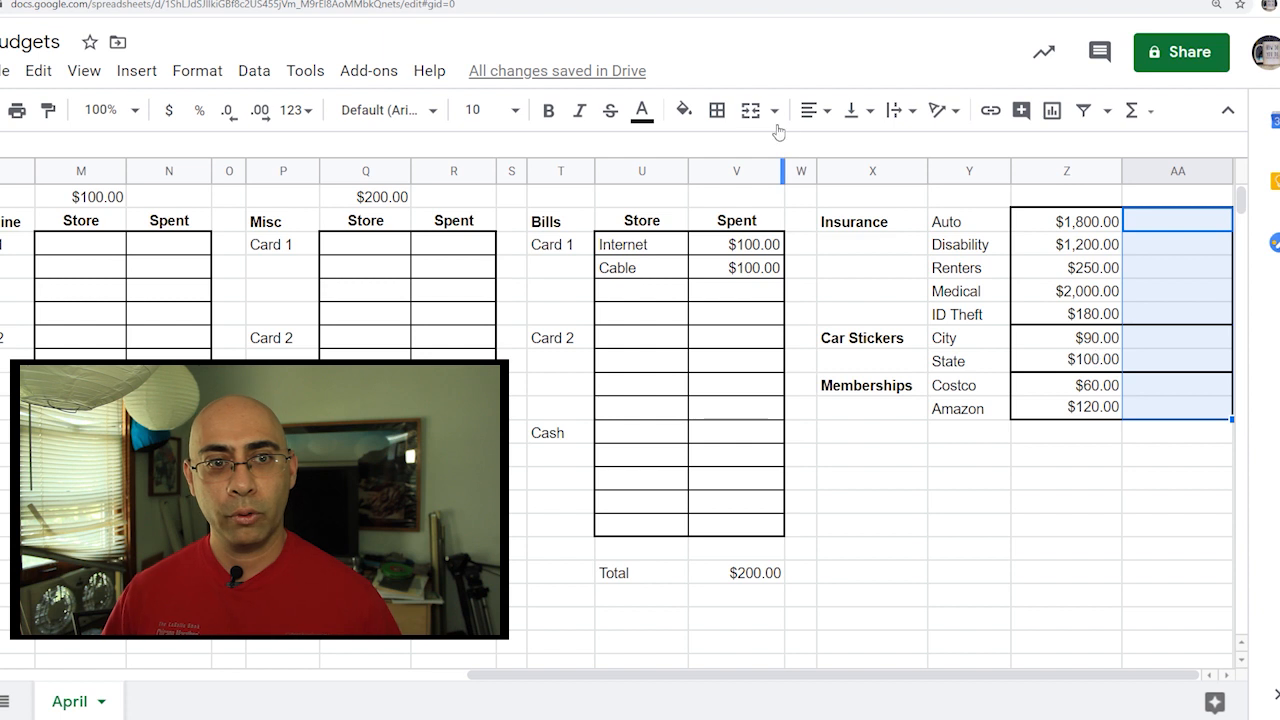
{"action": "left_click", "coordinate": [716, 110]}
{"action": "left_click", "coordinate": [846, 153]}
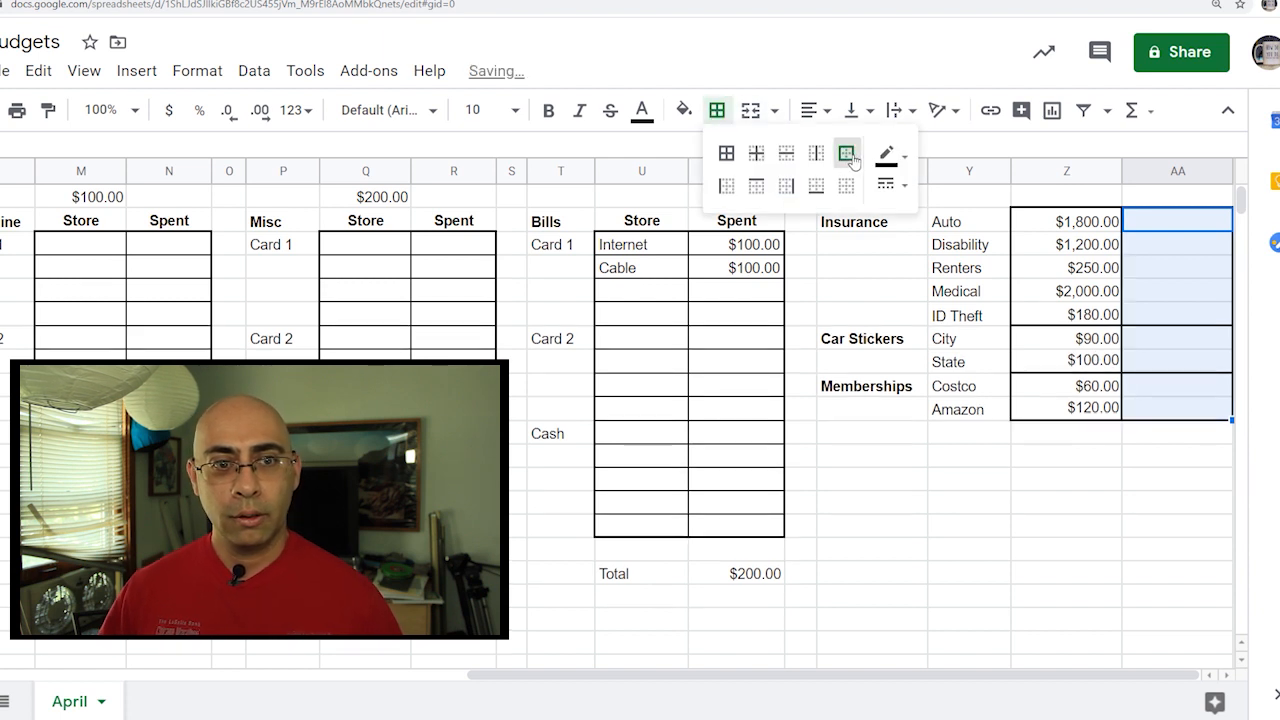
Enter the monthly share formula =Z2/12 in AA2 and fill it down through AA10.
{"action": "left_click", "coordinate": [1165, 225]}
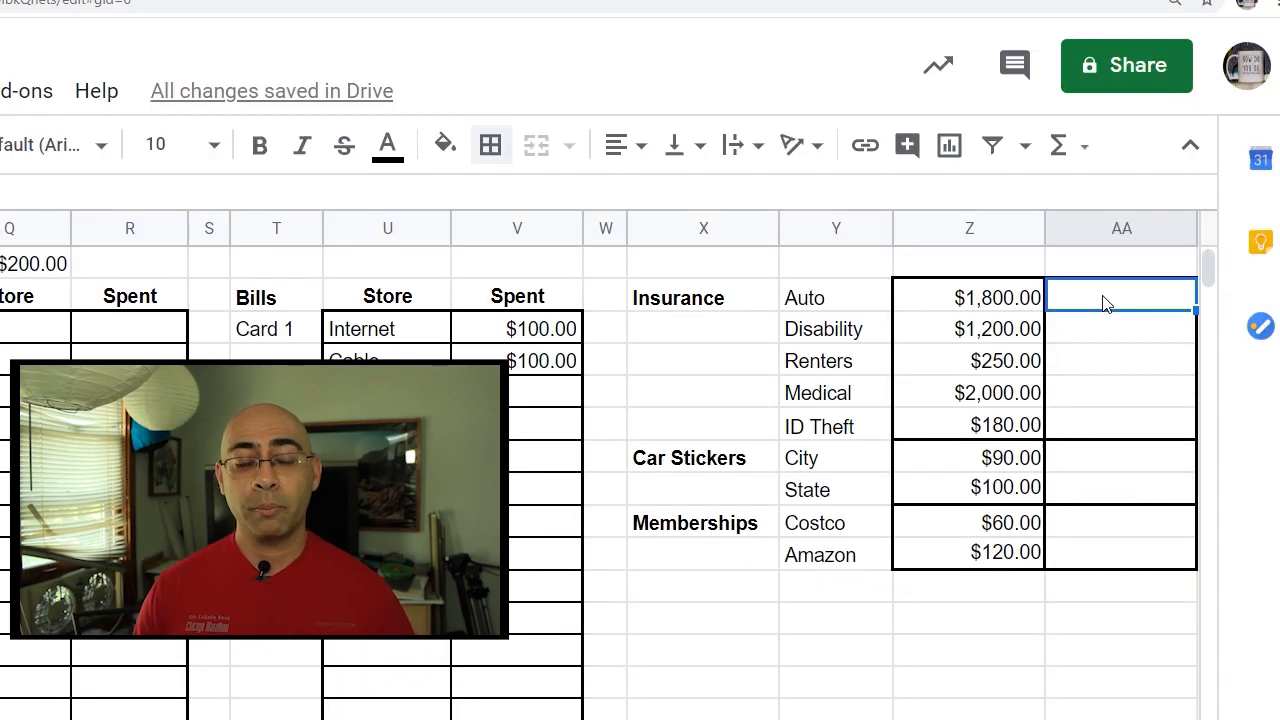
{"action": "type", "text": "="}
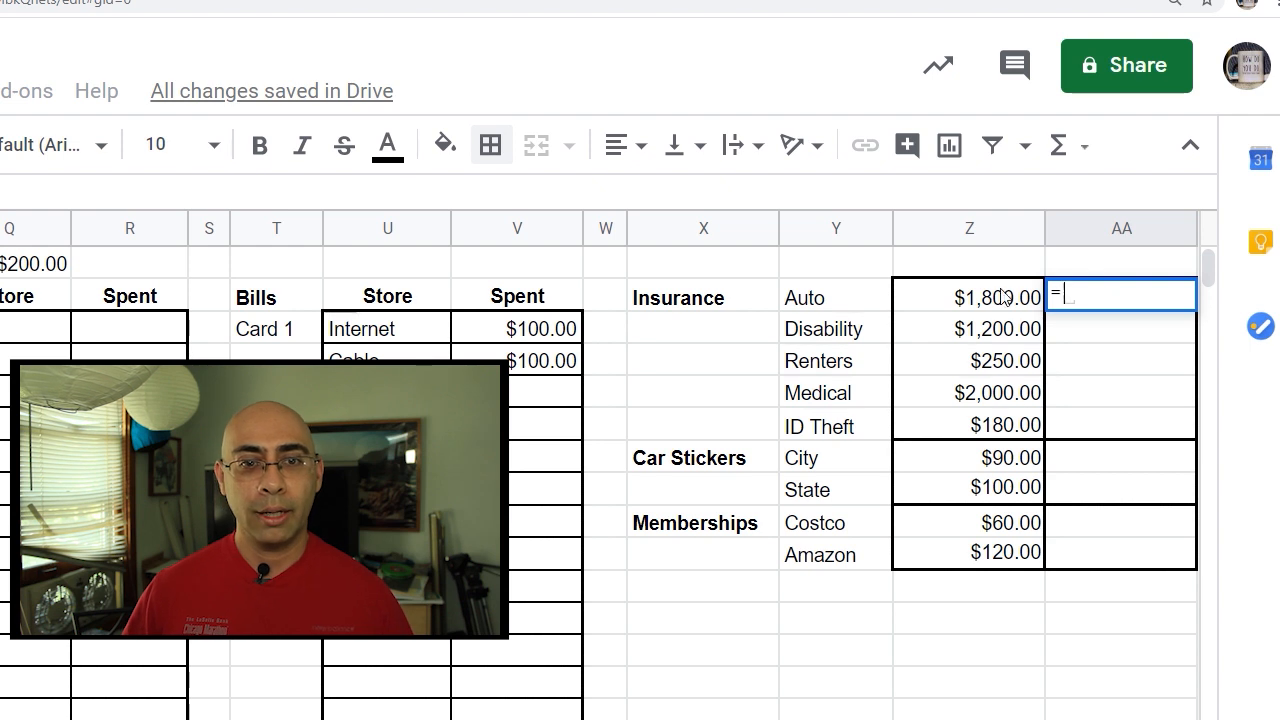
{"action": "left_click", "coordinate": [937, 304]}
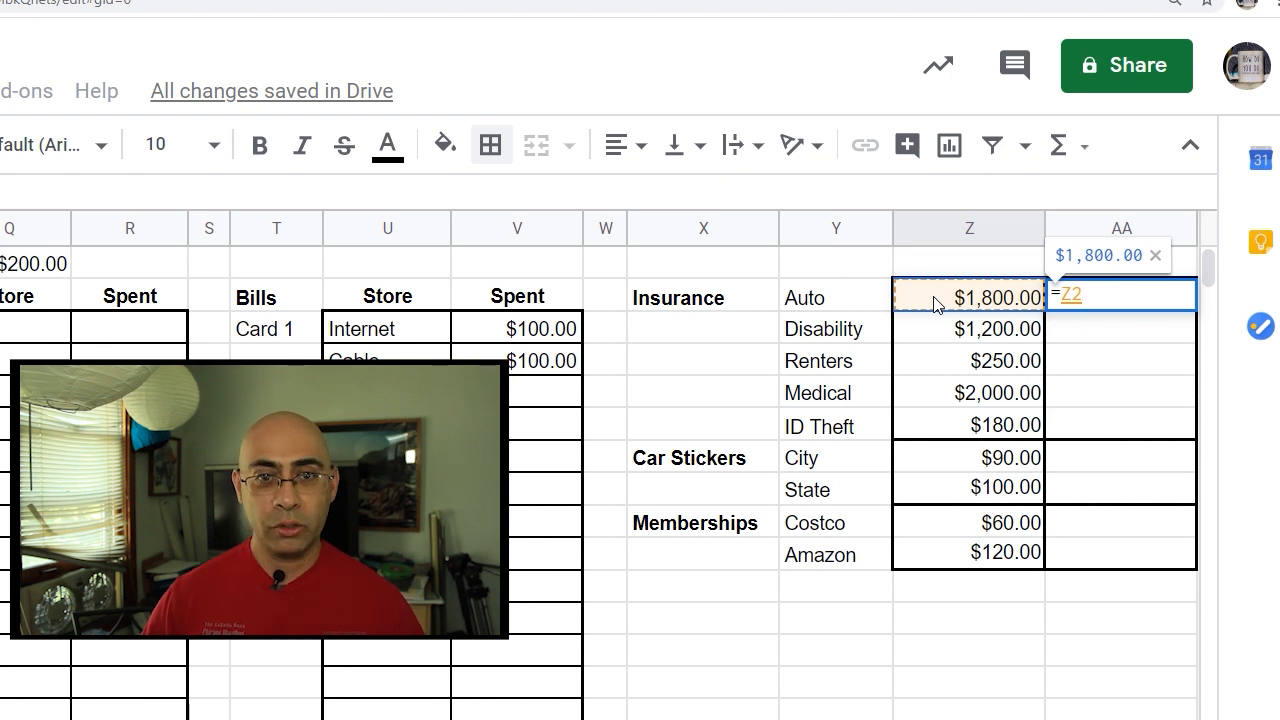
{"action": "type", "text": "/"}
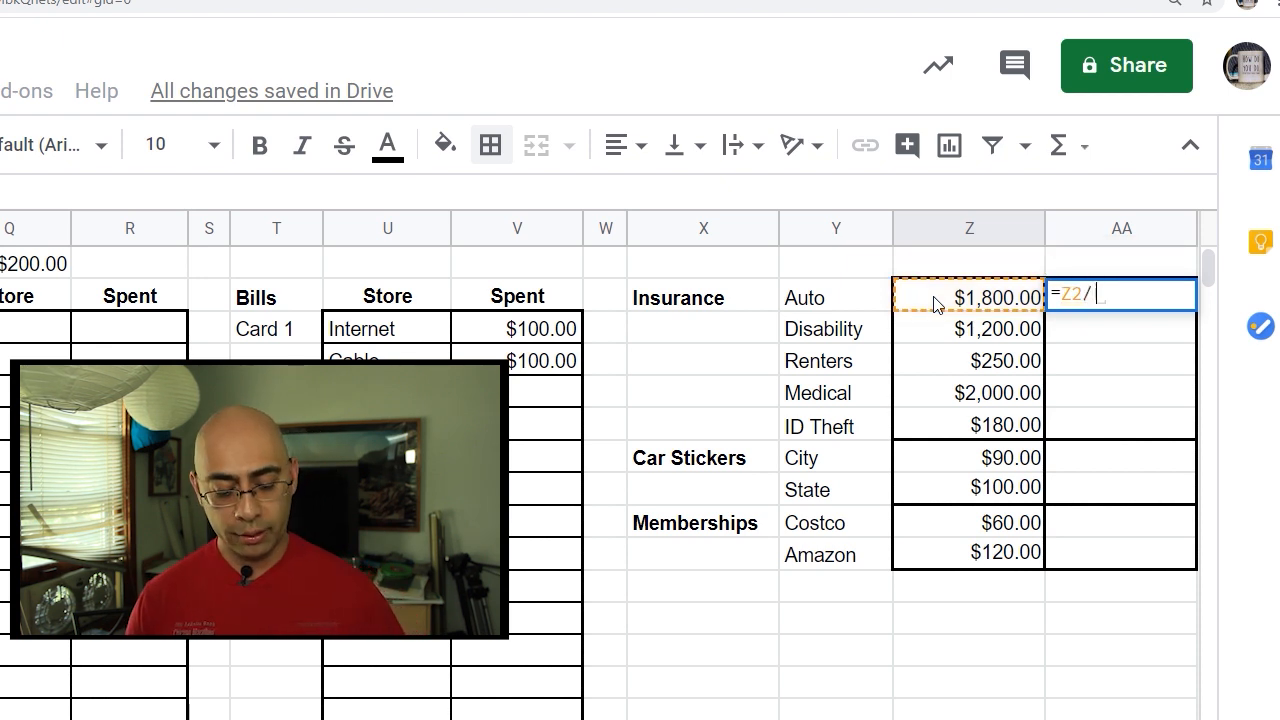
{"action": "type", "text": "12"}
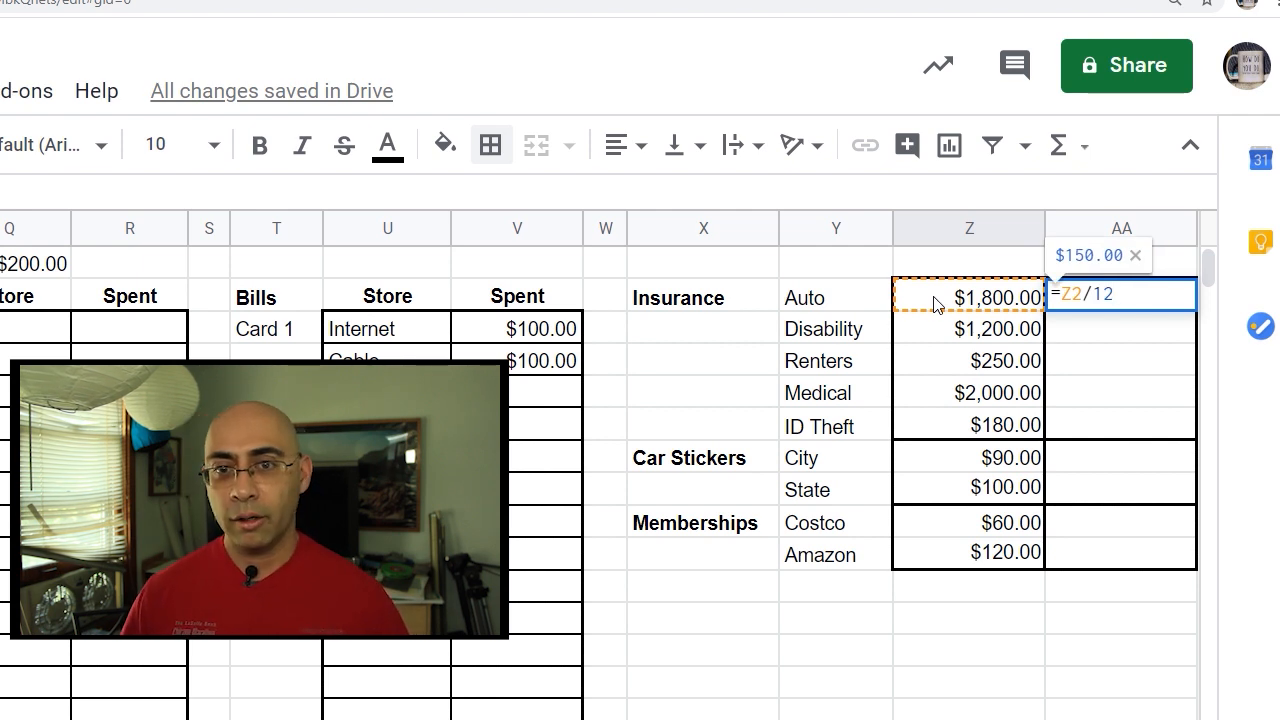
{"action": "key", "text": "Return"}
{"action": "left_click", "coordinate": [1105, 296]}
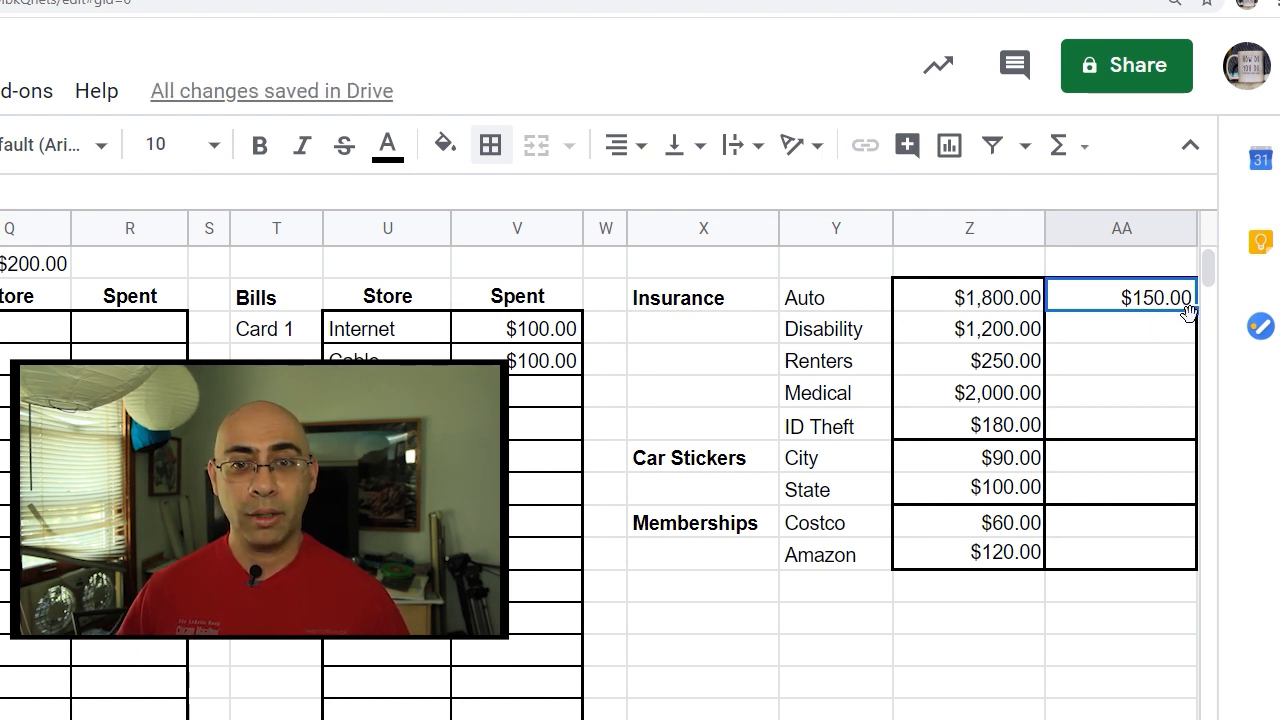
{"action": "left_click_drag", "start_coordinate": [1195, 309], "coordinate": [1192, 556]}
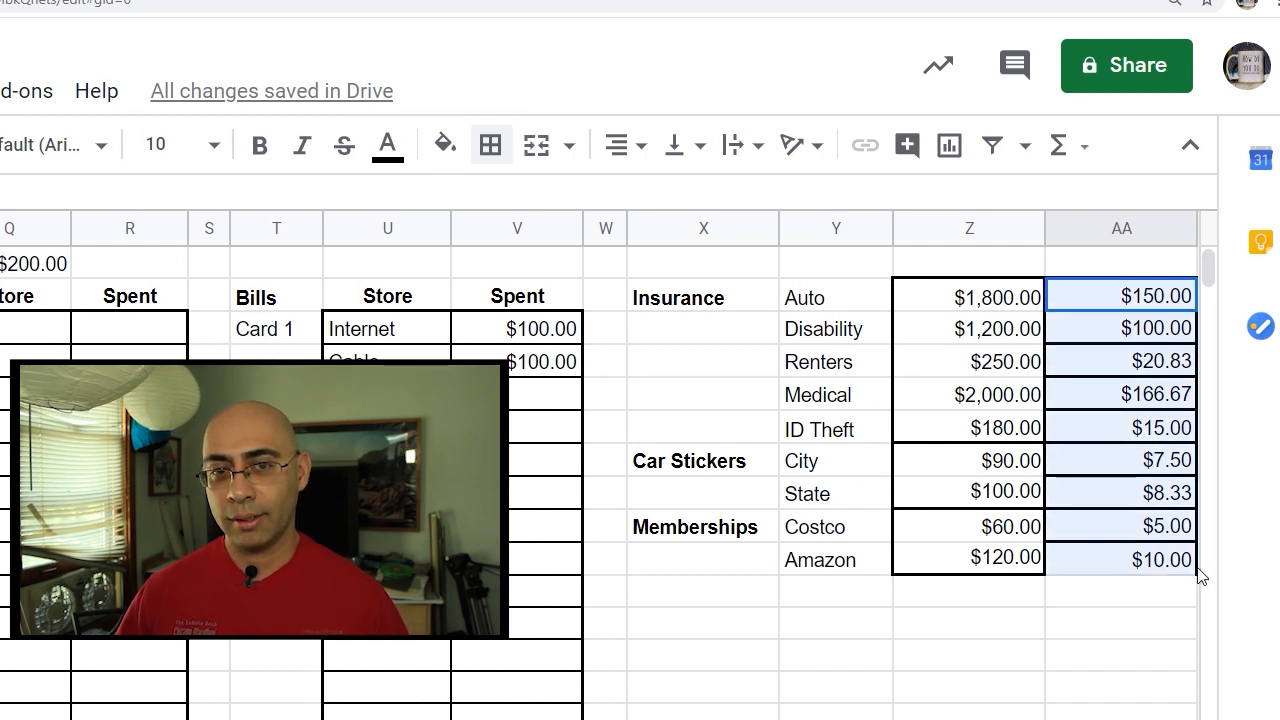
Clear all borders from AA2:AA10 and apply only an outer border to the range.
{"action": "left_click", "coordinate": [490, 146]}
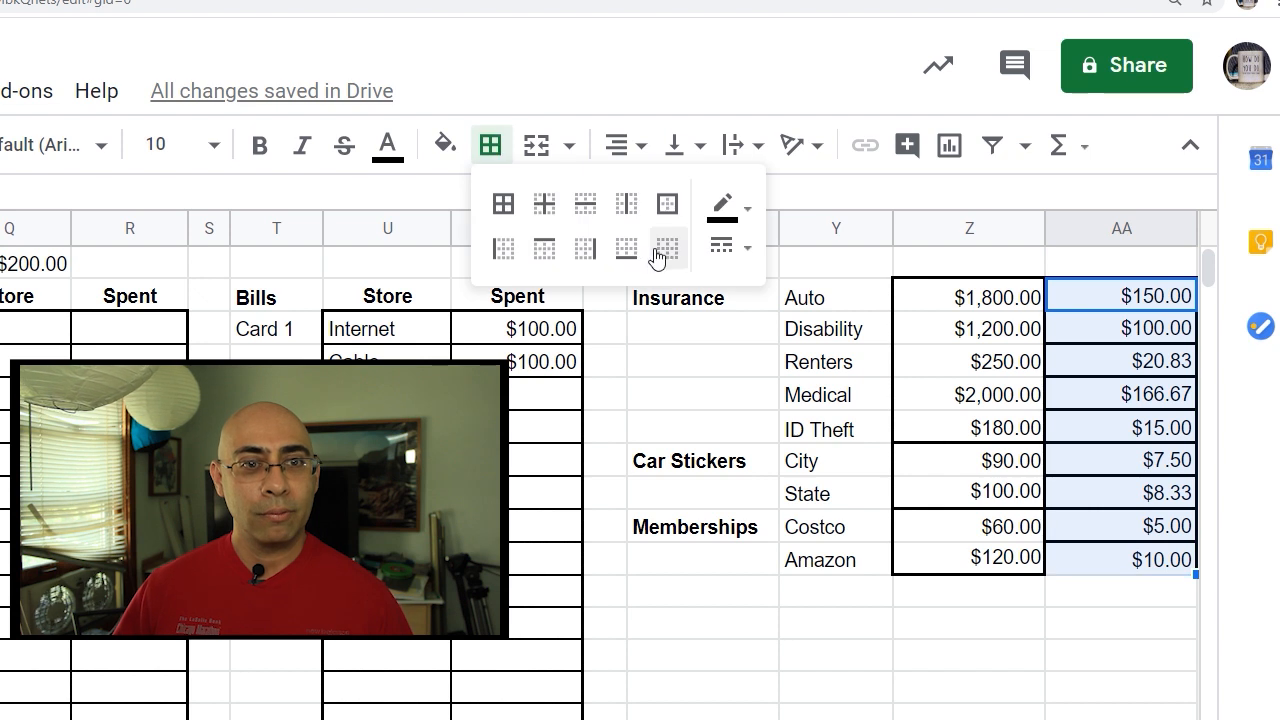
{"action": "left_click", "coordinate": [668, 248]}
{"action": "left_click", "coordinate": [491, 148]}
{"action": "left_click", "coordinate": [491, 148]}
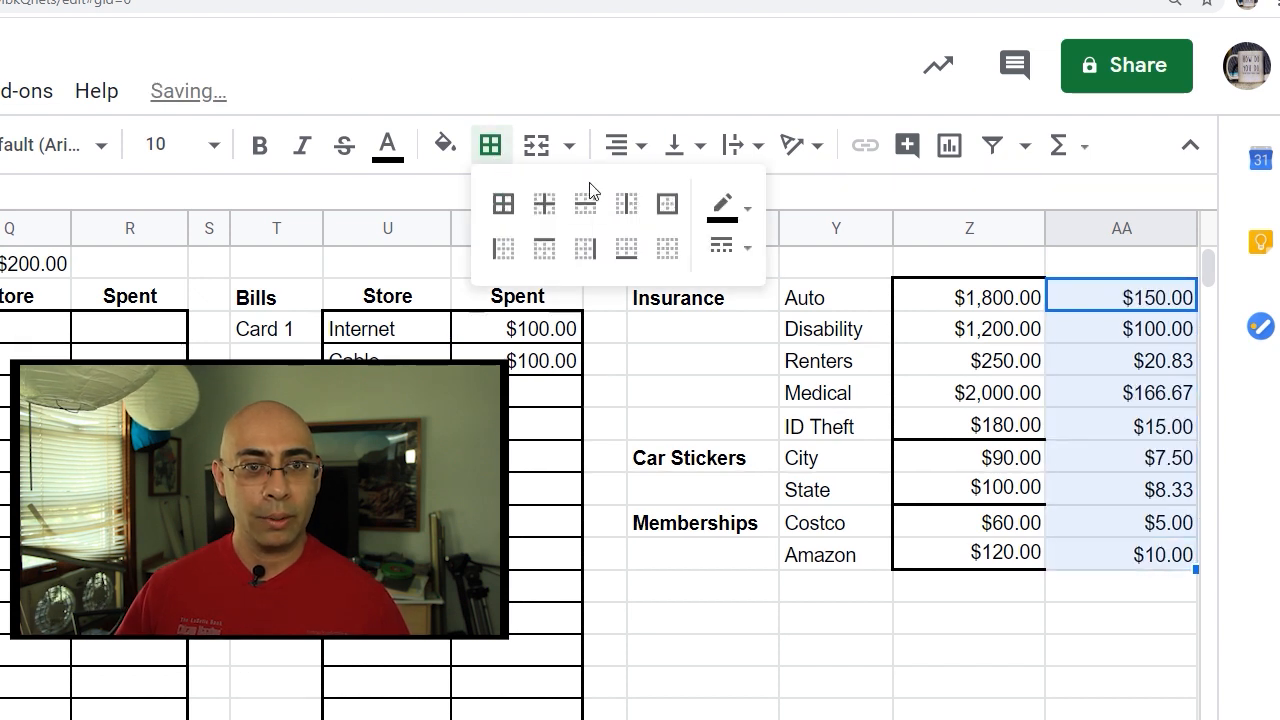
{"action": "left_click", "coordinate": [668, 205]}
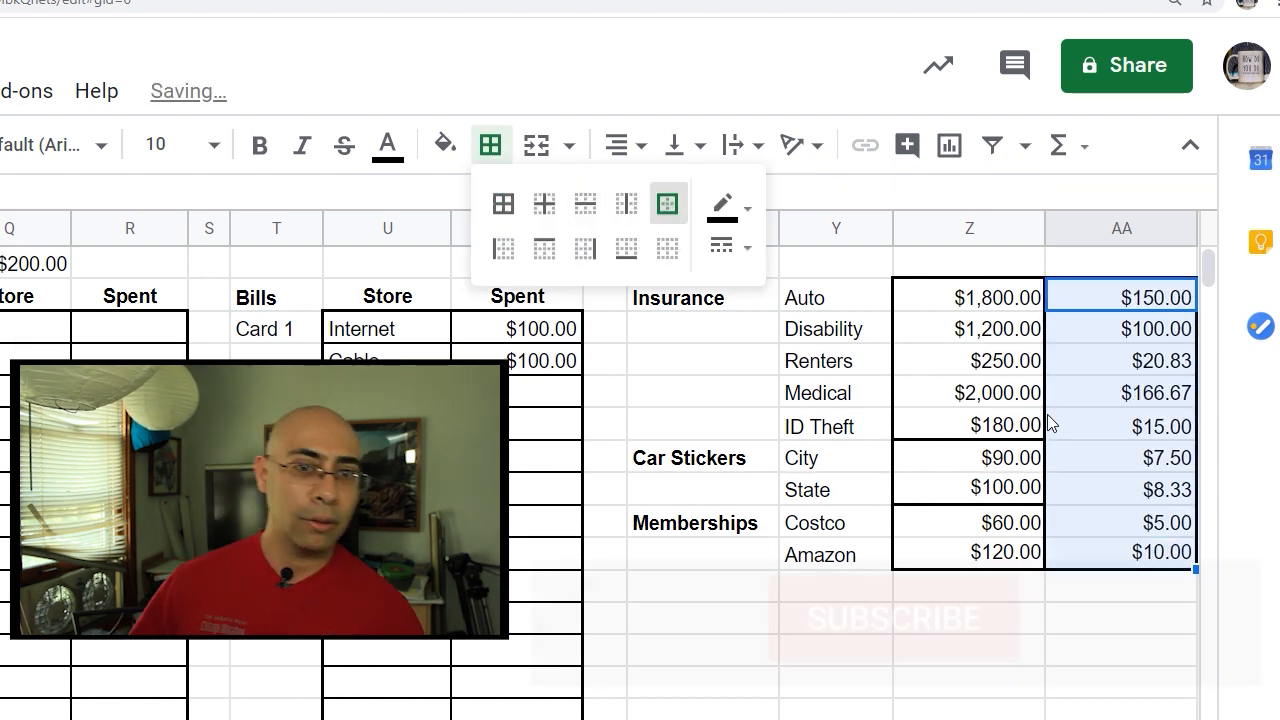
Add an outer border around the monthly Car Stickers cells AA7:AA8.
{"action": "left_click", "coordinate": [1045, 447]}
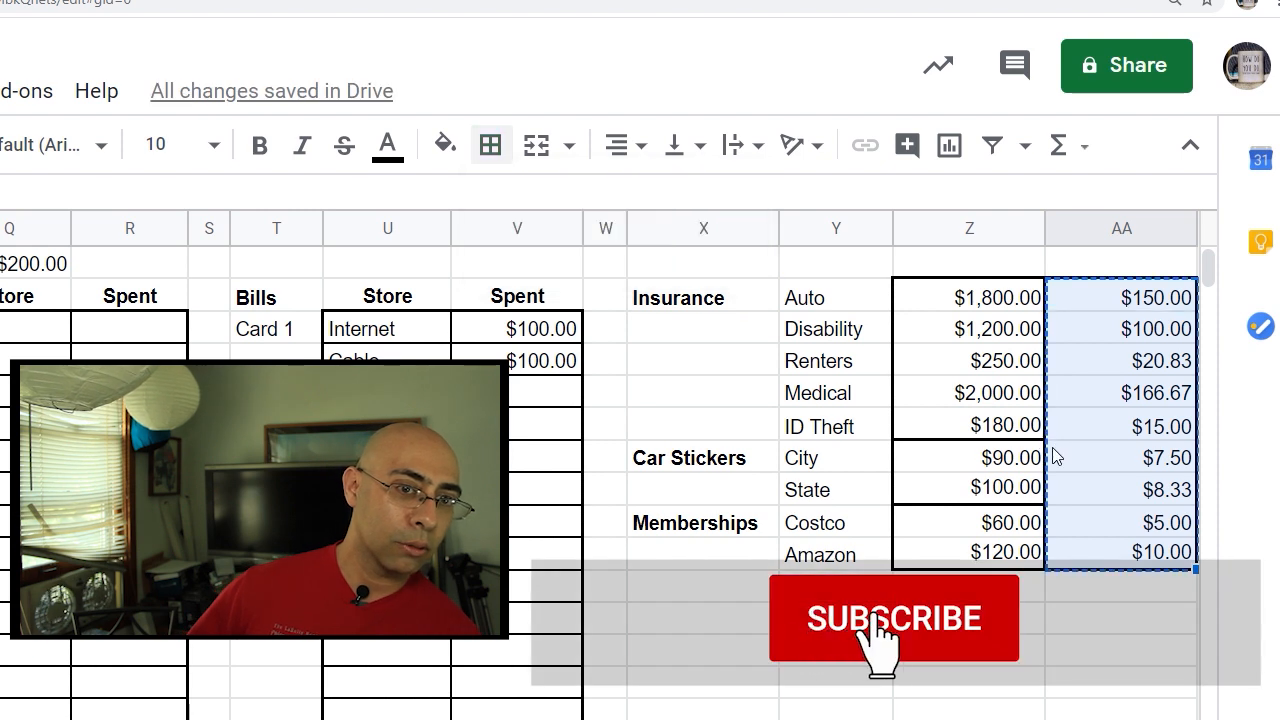
{"action": "left_click", "coordinate": [1059, 458]}
{"action": "left_click_drag", "start_coordinate": [1063, 460], "coordinate": [1120, 486]}
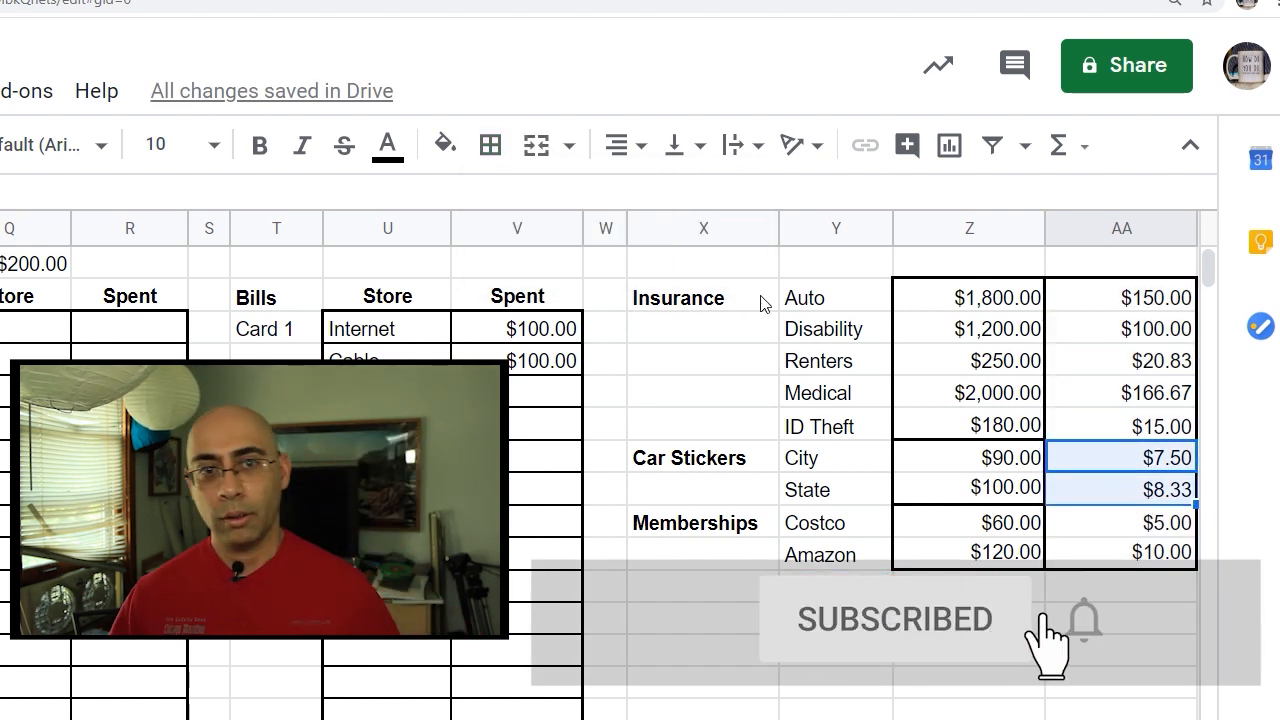
{"action": "left_click", "coordinate": [490, 145]}
{"action": "left_click", "coordinate": [668, 204]}
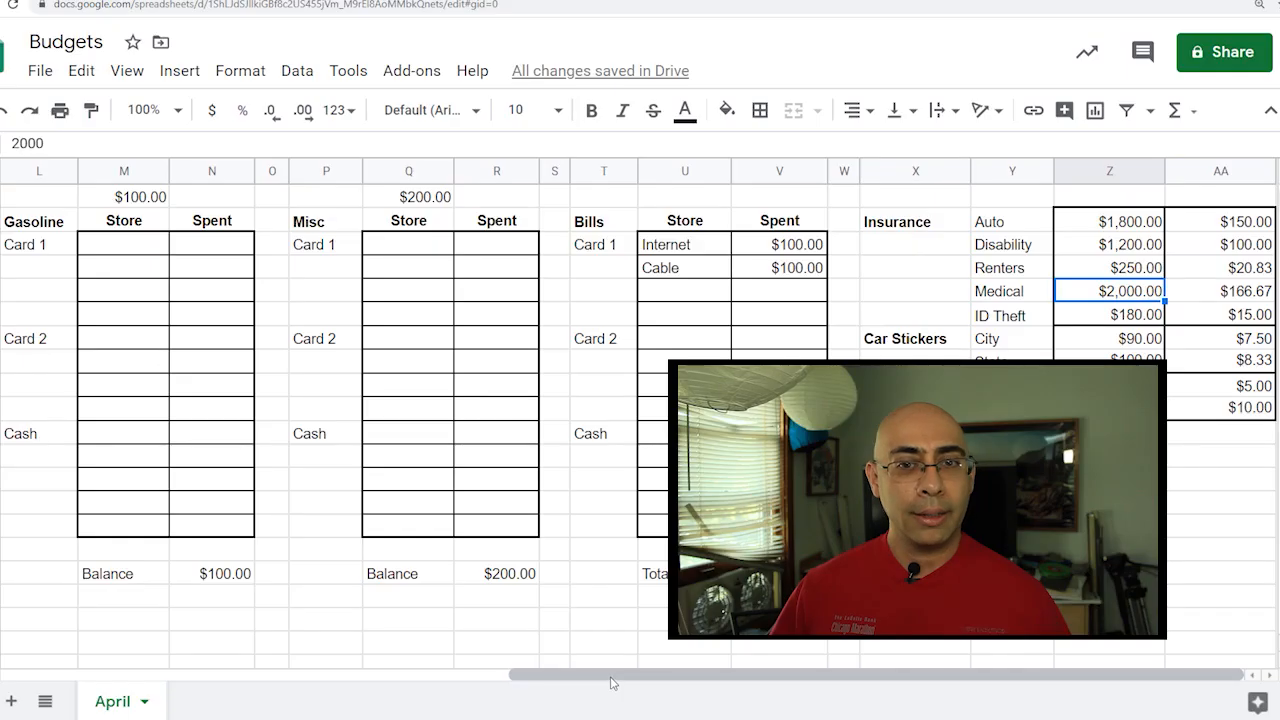
Enter =sum(AA2:AA6) in E13 to total the monthly insurance amounts in the Insurance expense row.
{"action": "left_click_drag", "start_coordinate": [609, 686], "coordinate": [214, 677]}
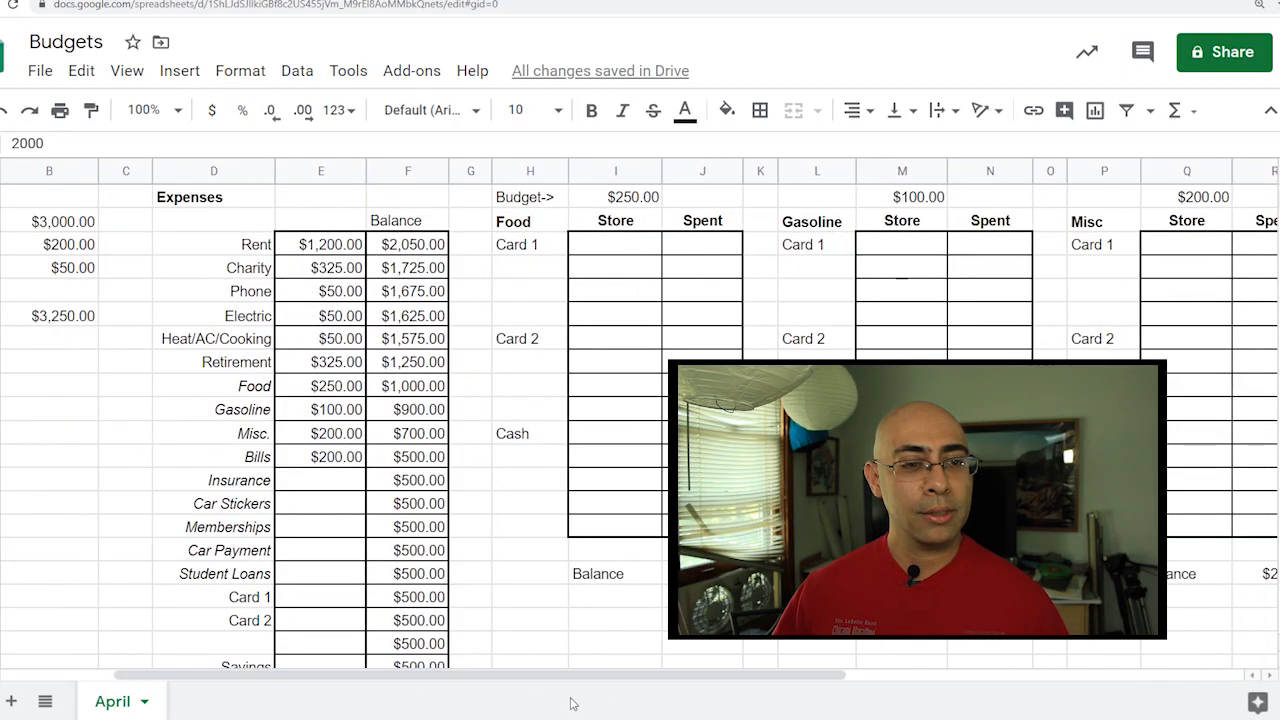
{"action": "left_click_drag", "start_coordinate": [570, 682], "coordinate": [968, 680]}
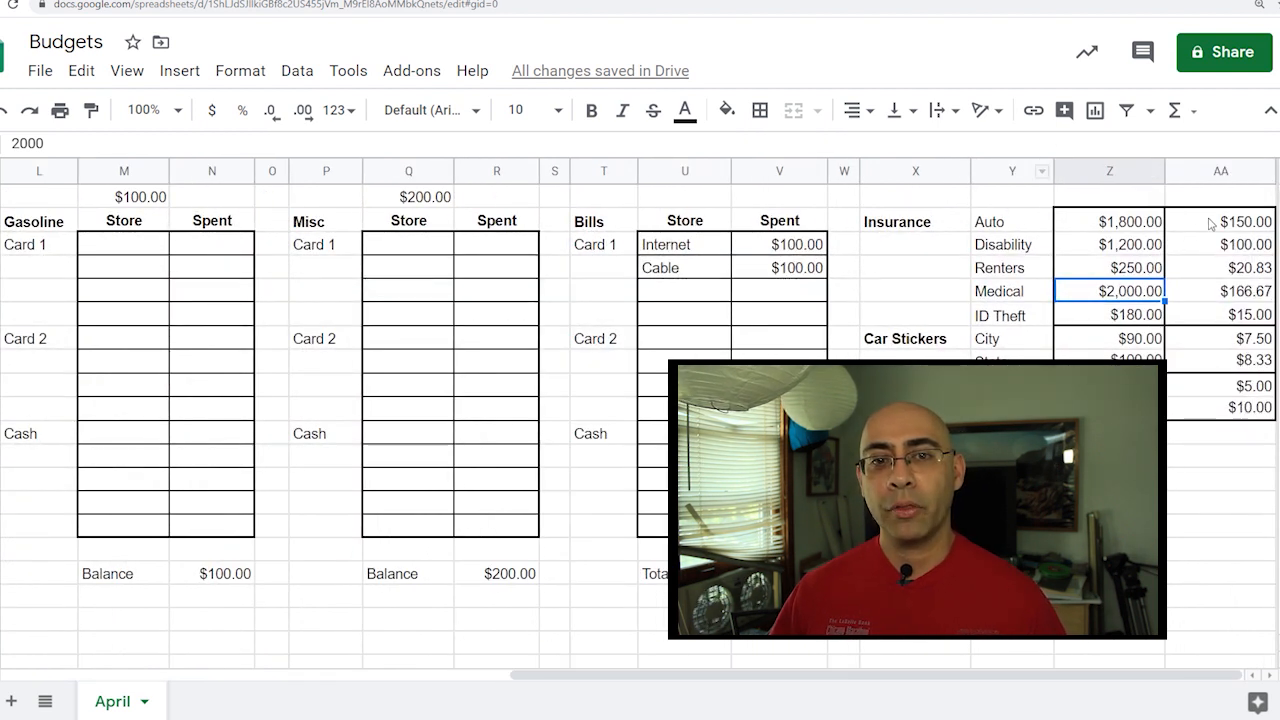
{"action": "left_click_drag", "start_coordinate": [1228, 222], "coordinate": [1228, 314]}
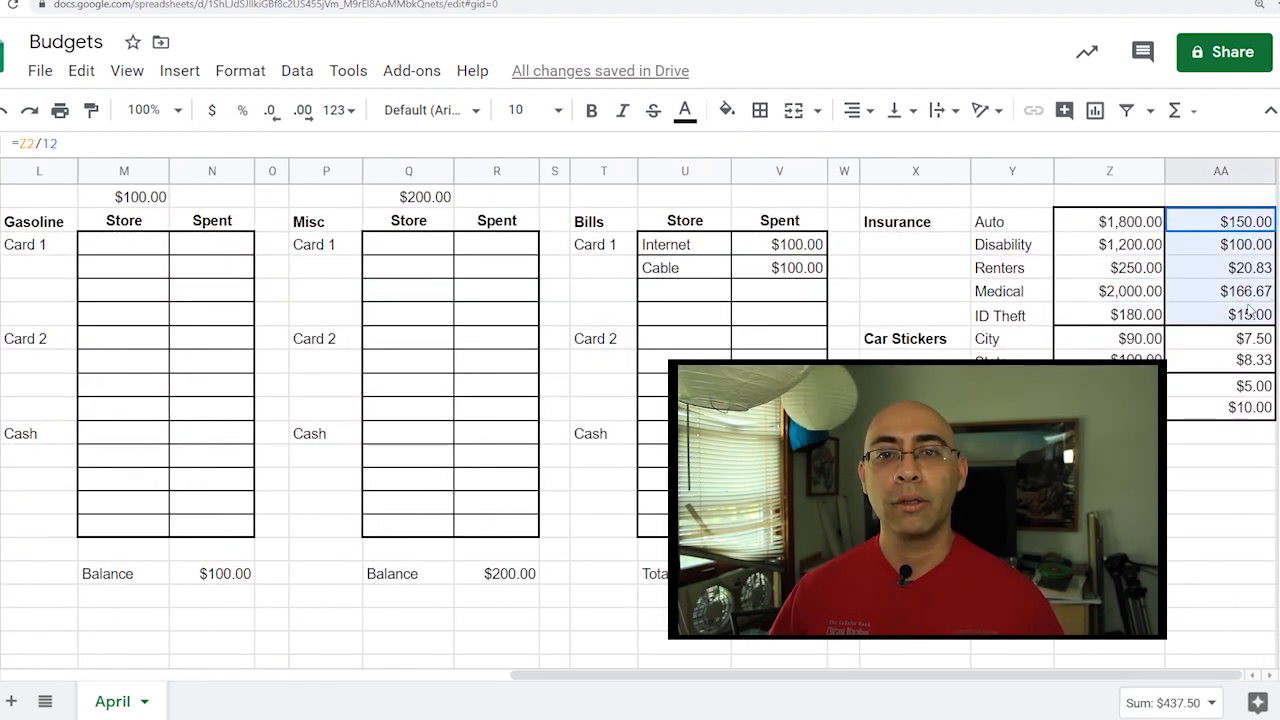
{"action": "left_click_drag", "start_coordinate": [632, 677], "coordinate": [126, 694]}
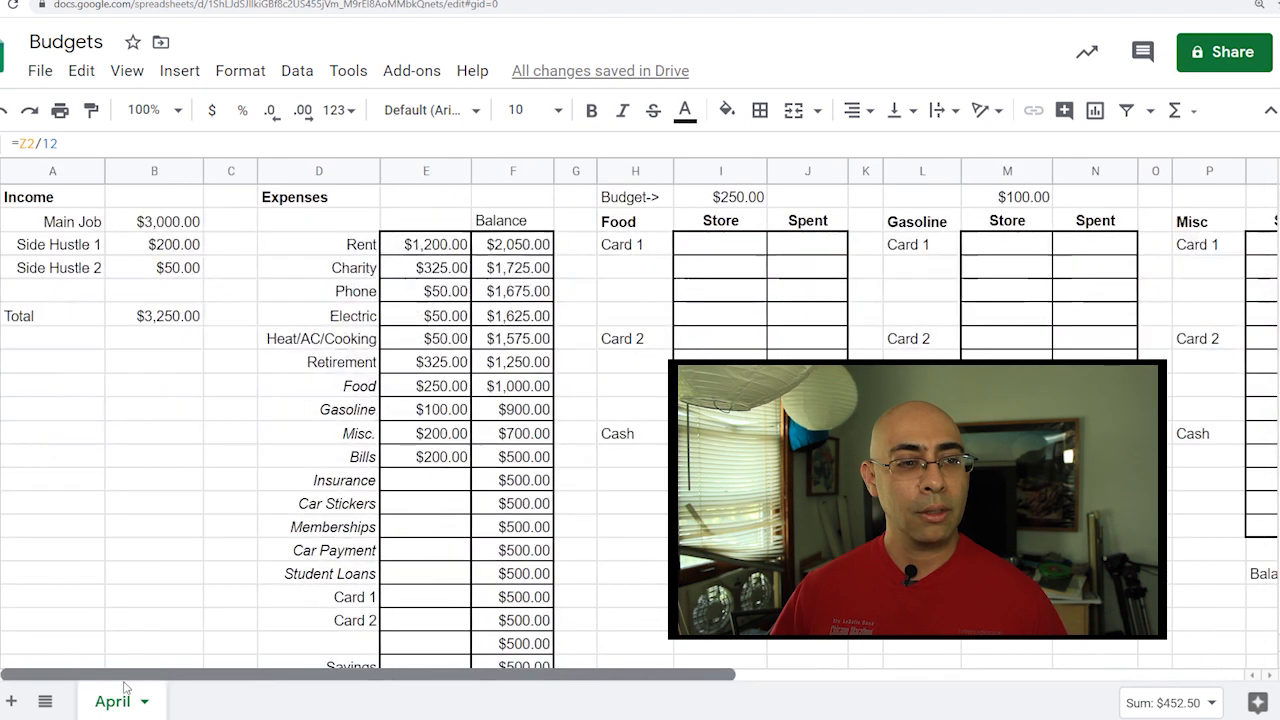
{"action": "left_click", "coordinate": [426, 480]}
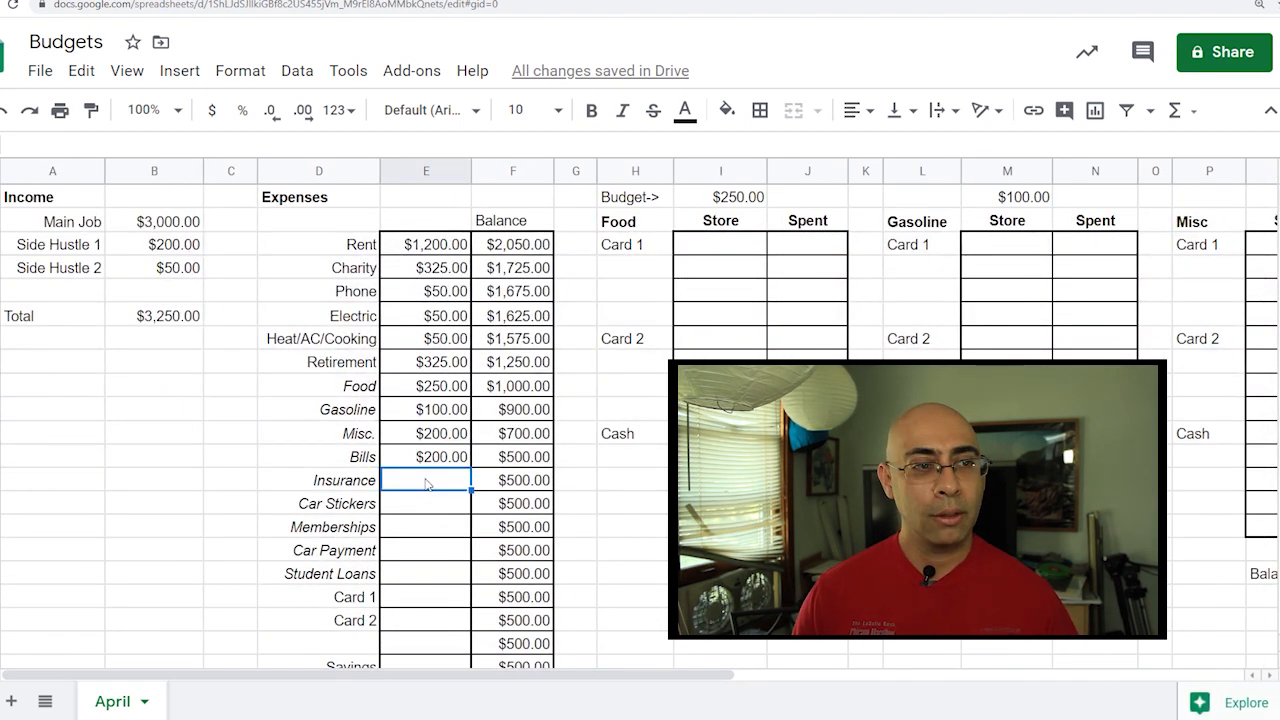
{"action": "type", "text": "=sum("}
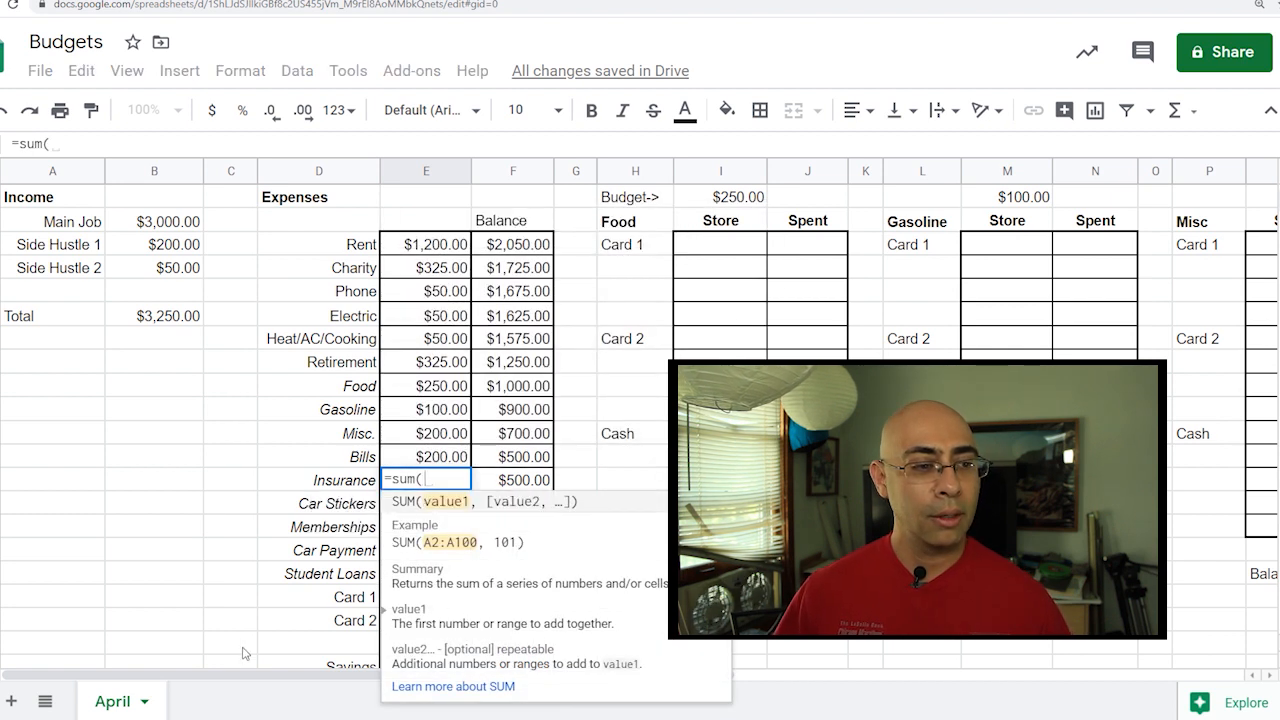
{"action": "left_click_drag", "start_coordinate": [225, 675], "coordinate": [716, 654]}
{"action": "left_click_drag", "start_coordinate": [1227, 222], "coordinate": [1253, 316]}
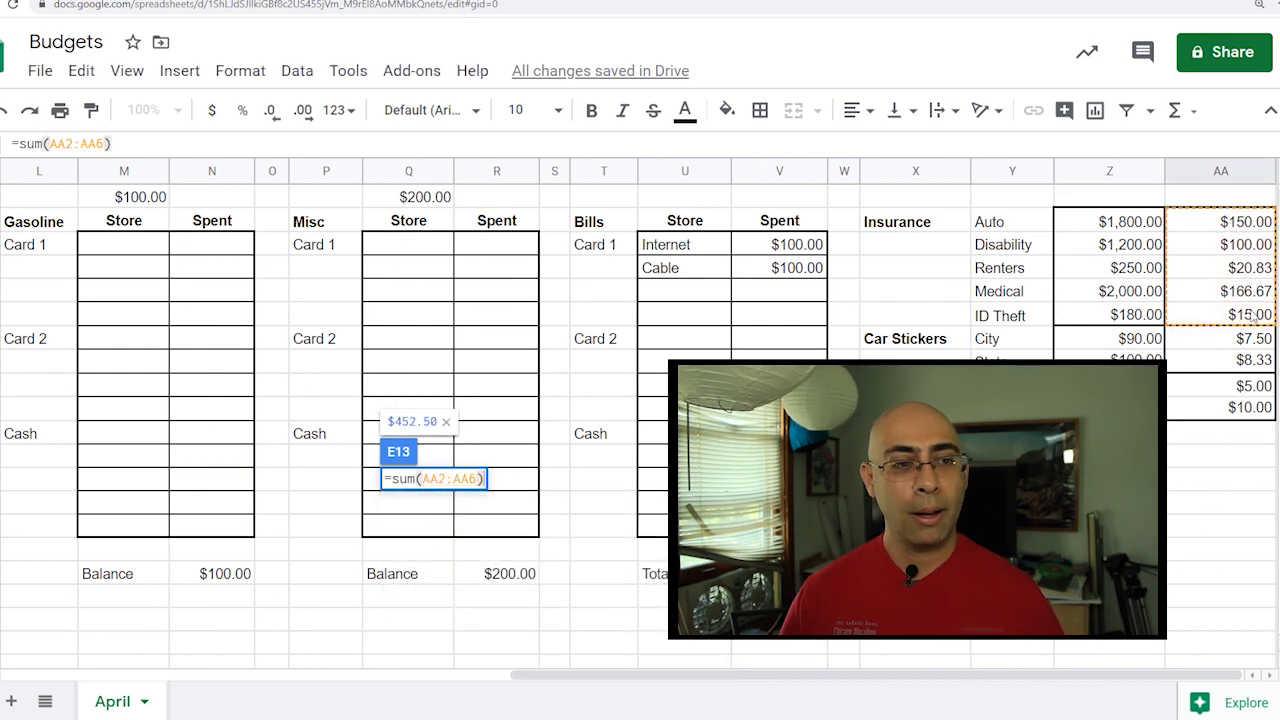
{"action": "key", "text": "Return"}
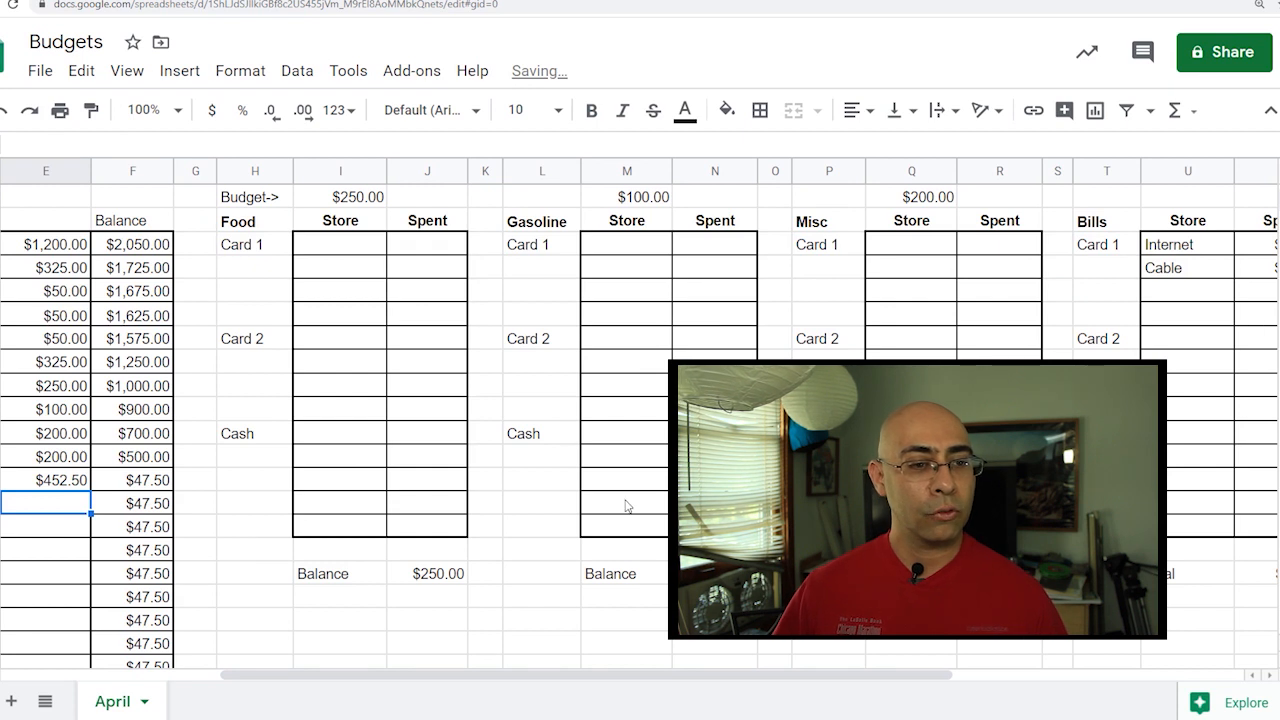
Enter a SUM formula over AA7:AA8 in E14 for the Car Stickers expense row.
{"action": "left_click_drag", "start_coordinate": [577, 684], "coordinate": [427, 684]}
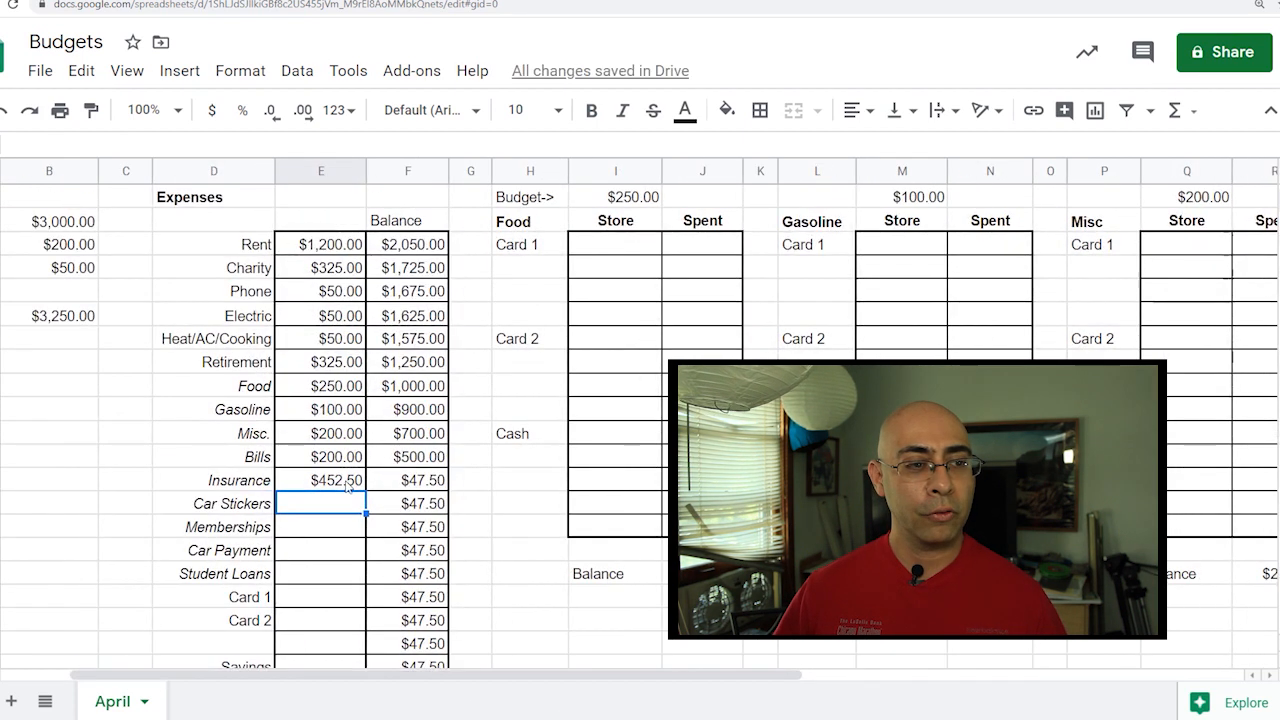
{"action": "type", "text": "="}
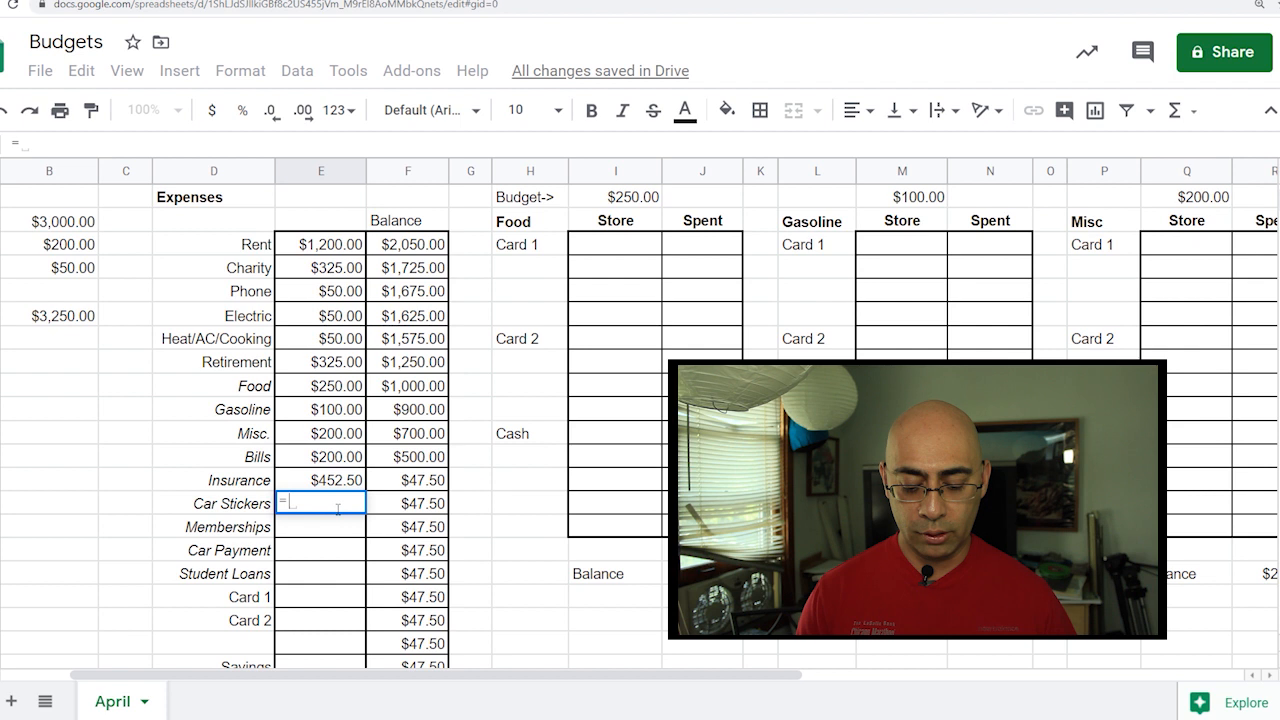
{"action": "type", "text": "sum("}
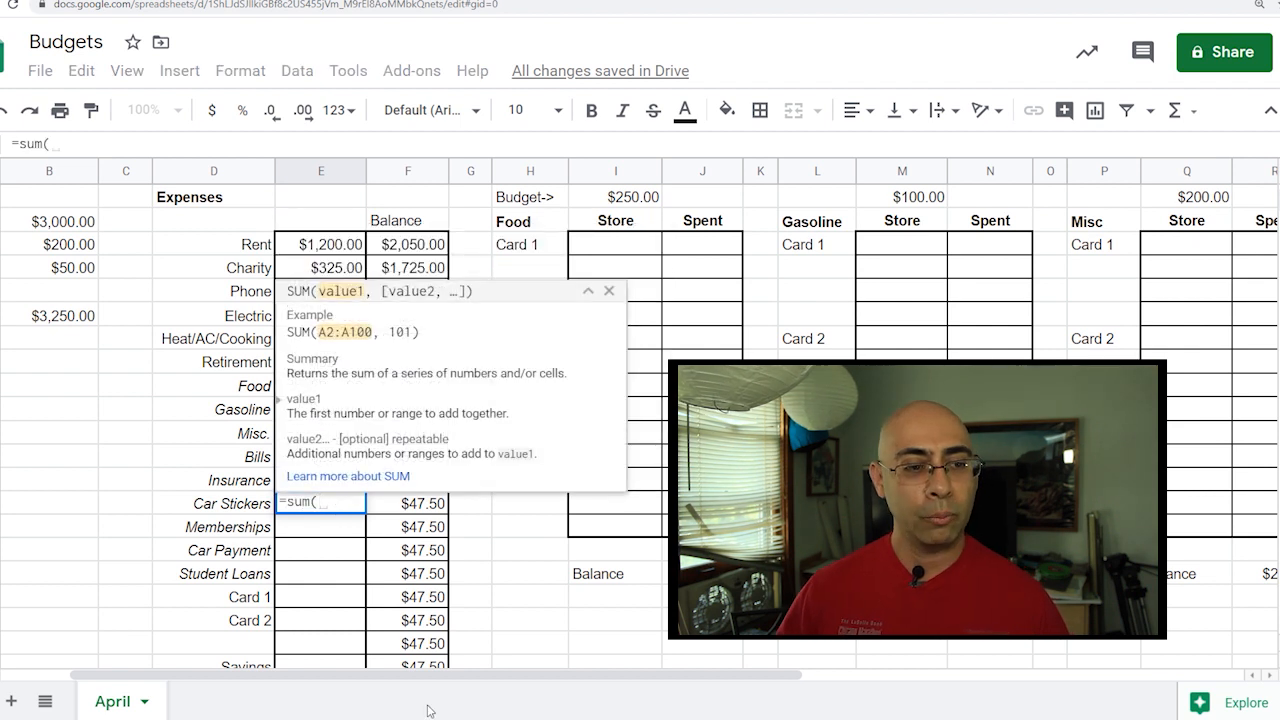
{"action": "left_click_drag", "start_coordinate": [437, 678], "coordinate": [880, 640]}
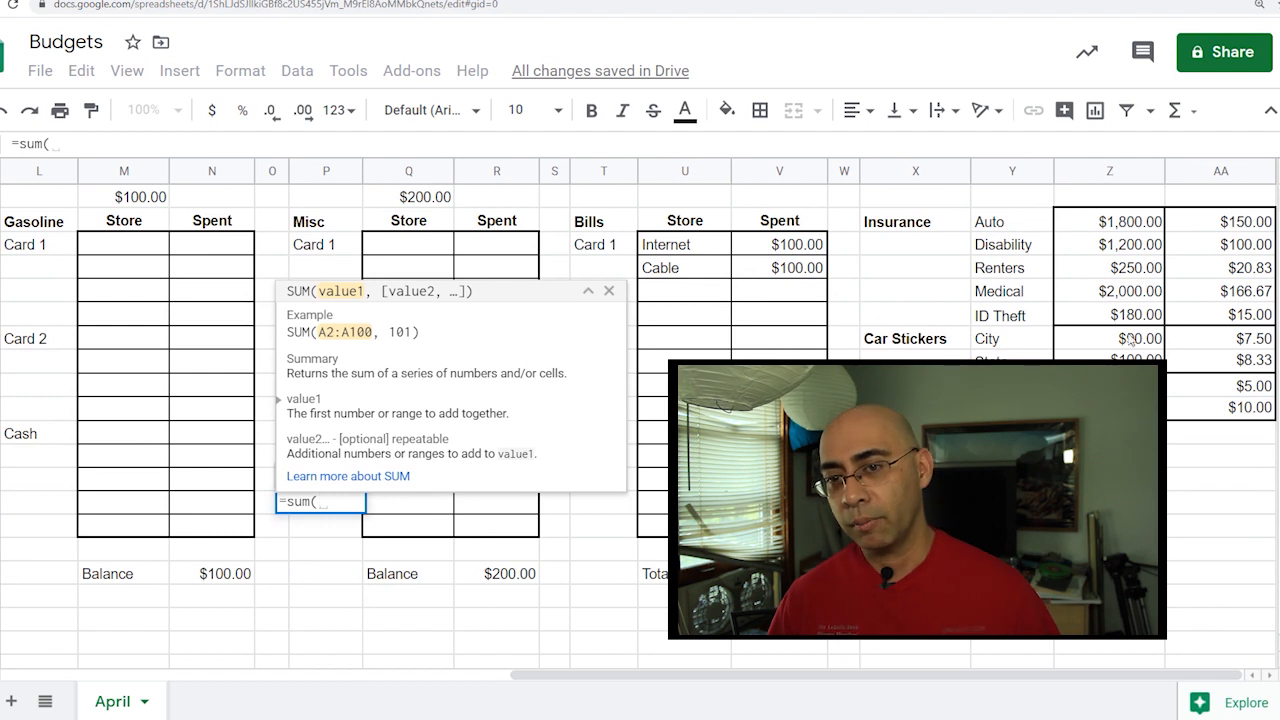
{"action": "left_click_drag", "start_coordinate": [1238, 341], "coordinate": [1242, 365]}
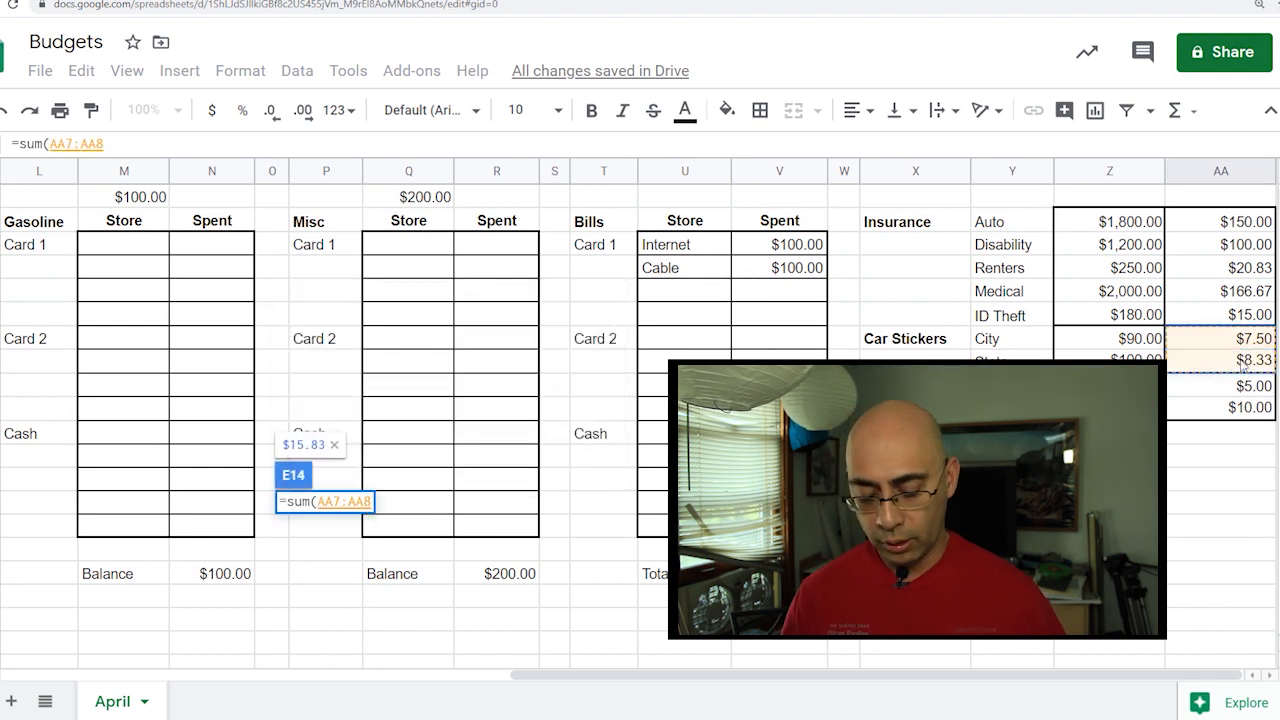
{"action": "key", "text": "Return"}
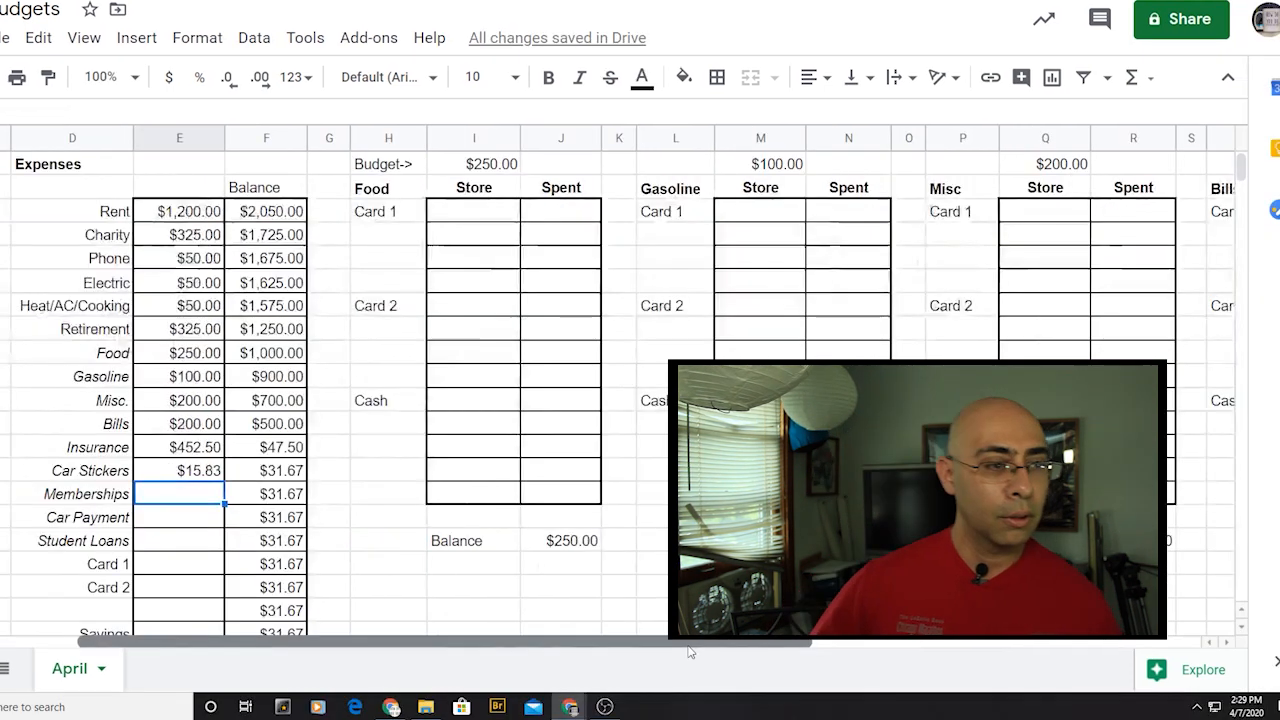
Enter a SUM formula over AA9:AA10 in E15 for the Memberships expense row.
{"action": "key", "text": "ctrl+c"}
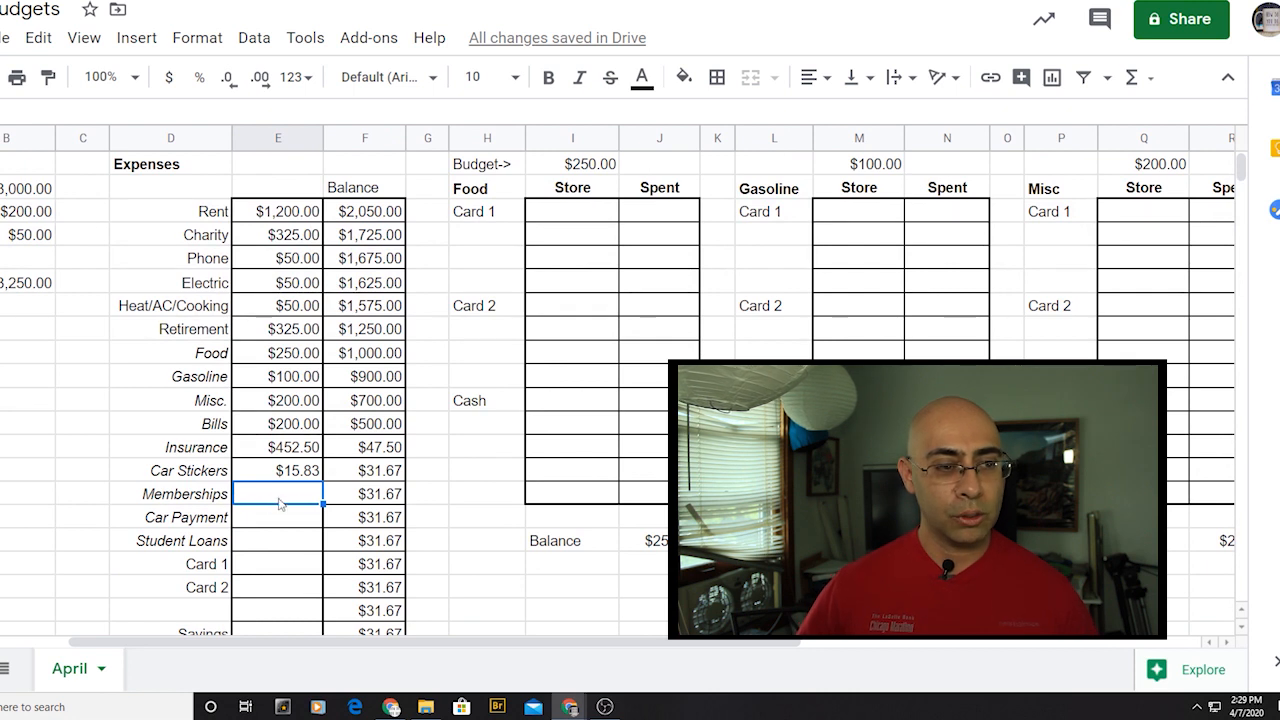
{"action": "type", "text": "=sum("}
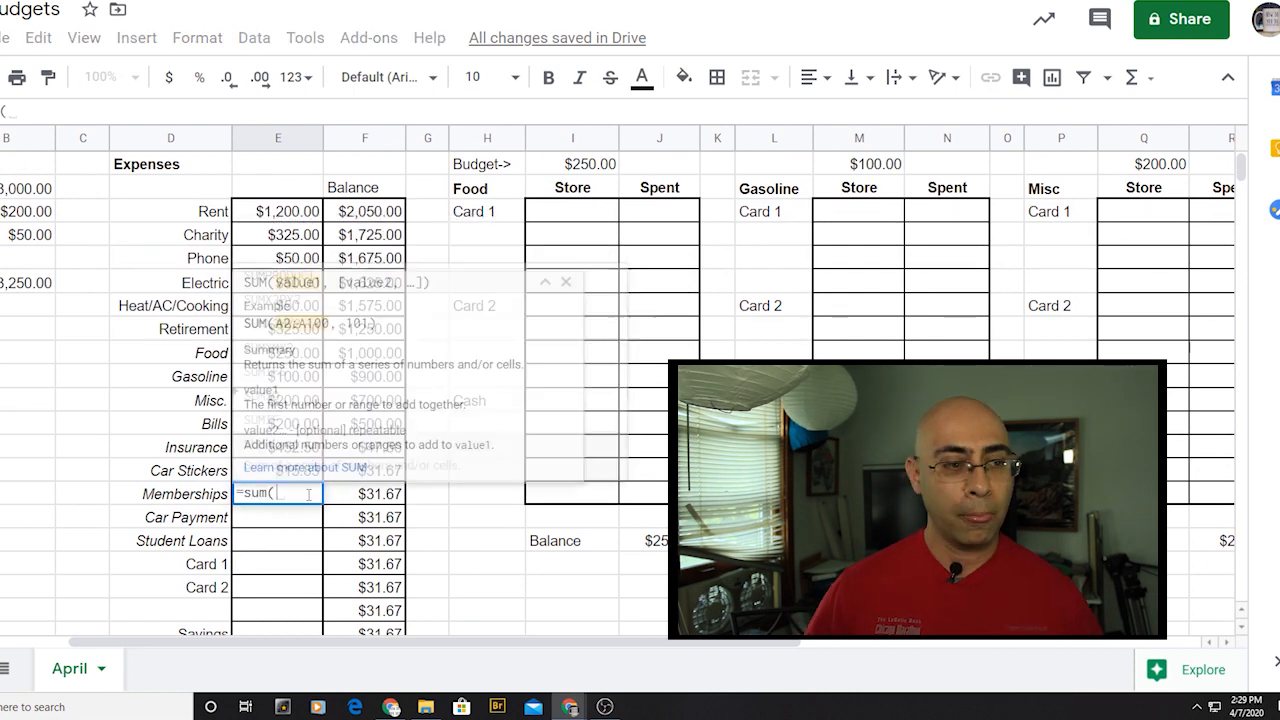
{"action": "left_click_drag", "start_coordinate": [397, 641], "coordinate": [795, 641]}
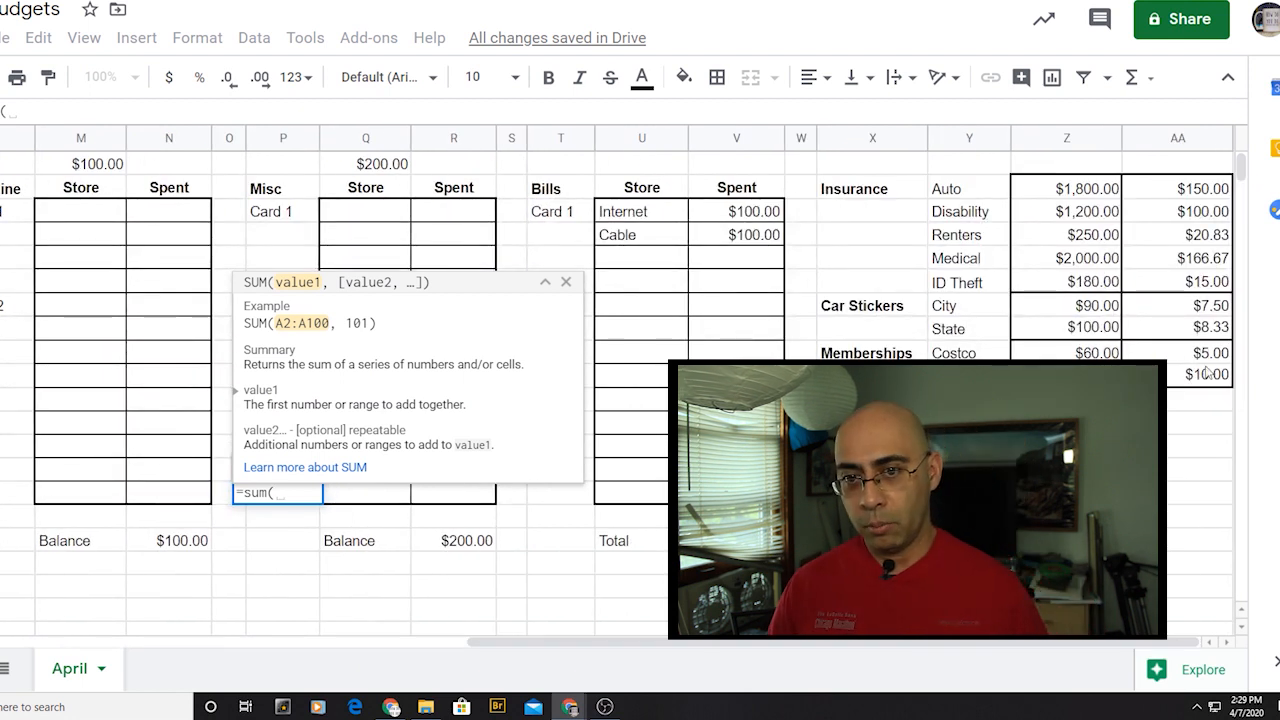
{"action": "left_click_drag", "start_coordinate": [1205, 354], "coordinate": [1216, 383]}
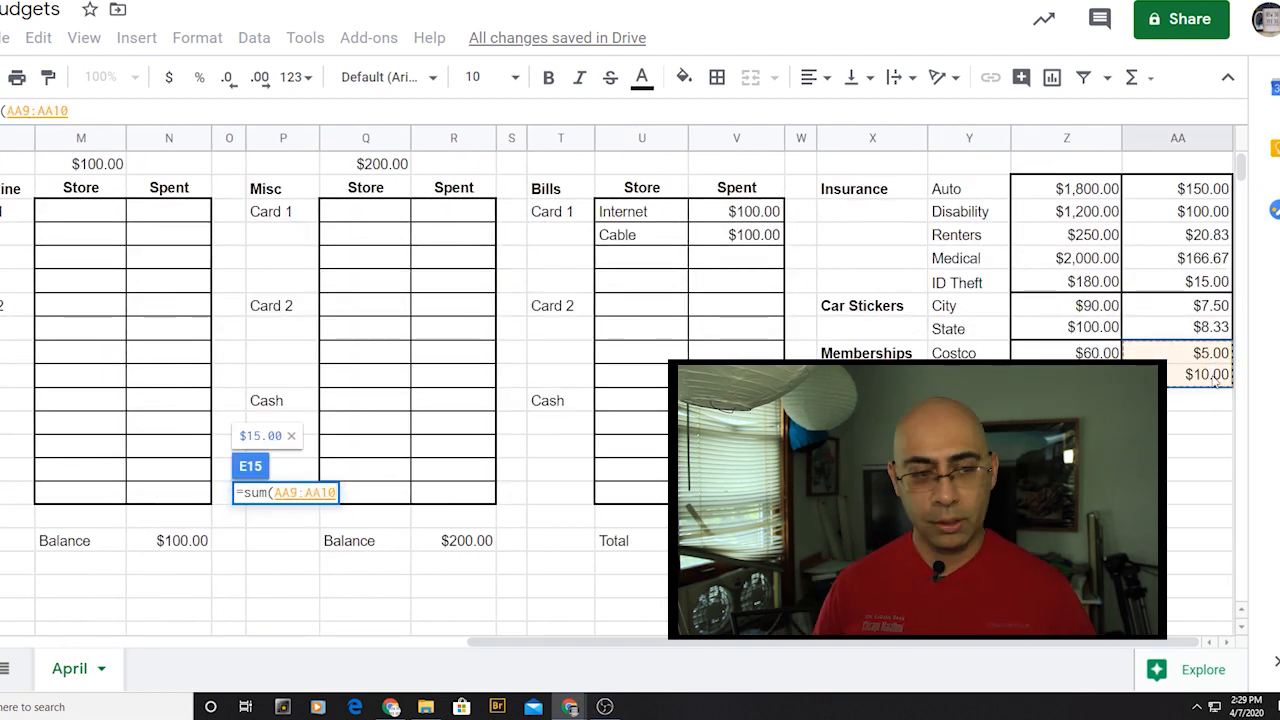
{"action": "key", "text": "Return"}
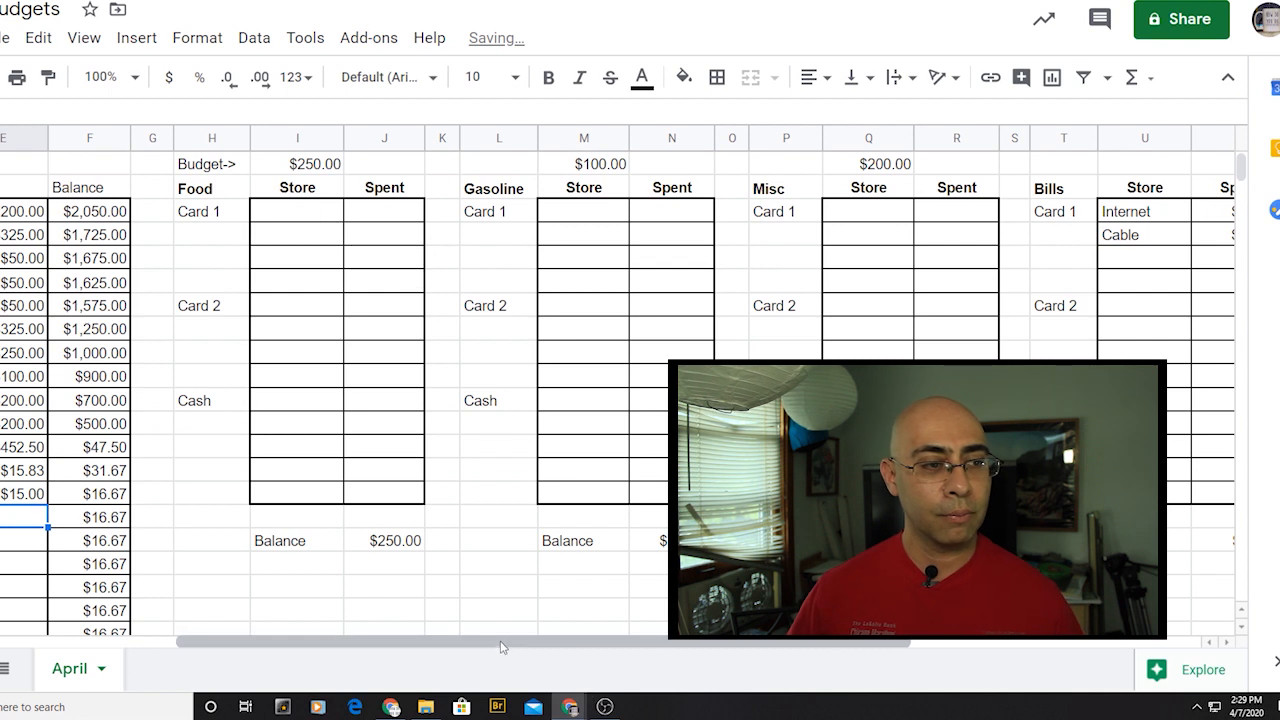
{"action": "left_click_drag", "start_coordinate": [577, 641], "coordinate": [275, 645]}
{"action": "left_click", "coordinate": [402, 494]}
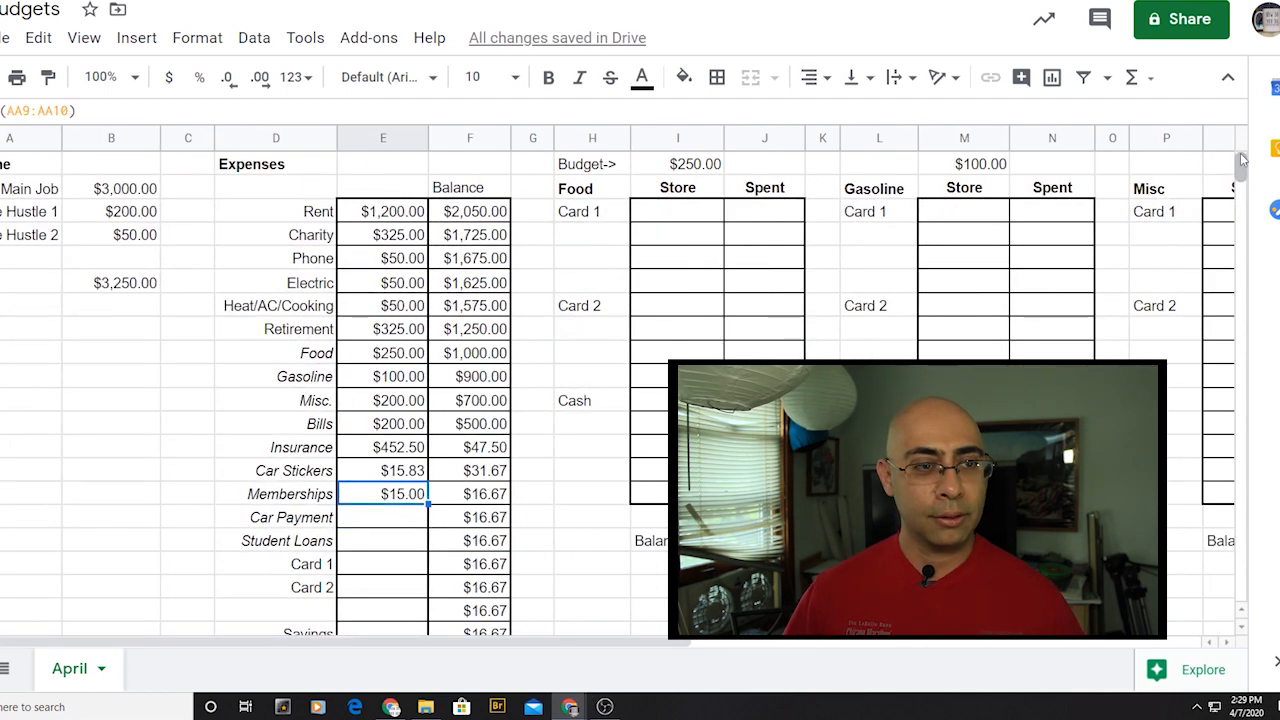
Enter =F20 in the Savings expense cell E21 so savings takes the balance from the row above.
{"action": "left_click", "coordinate": [391, 519]}
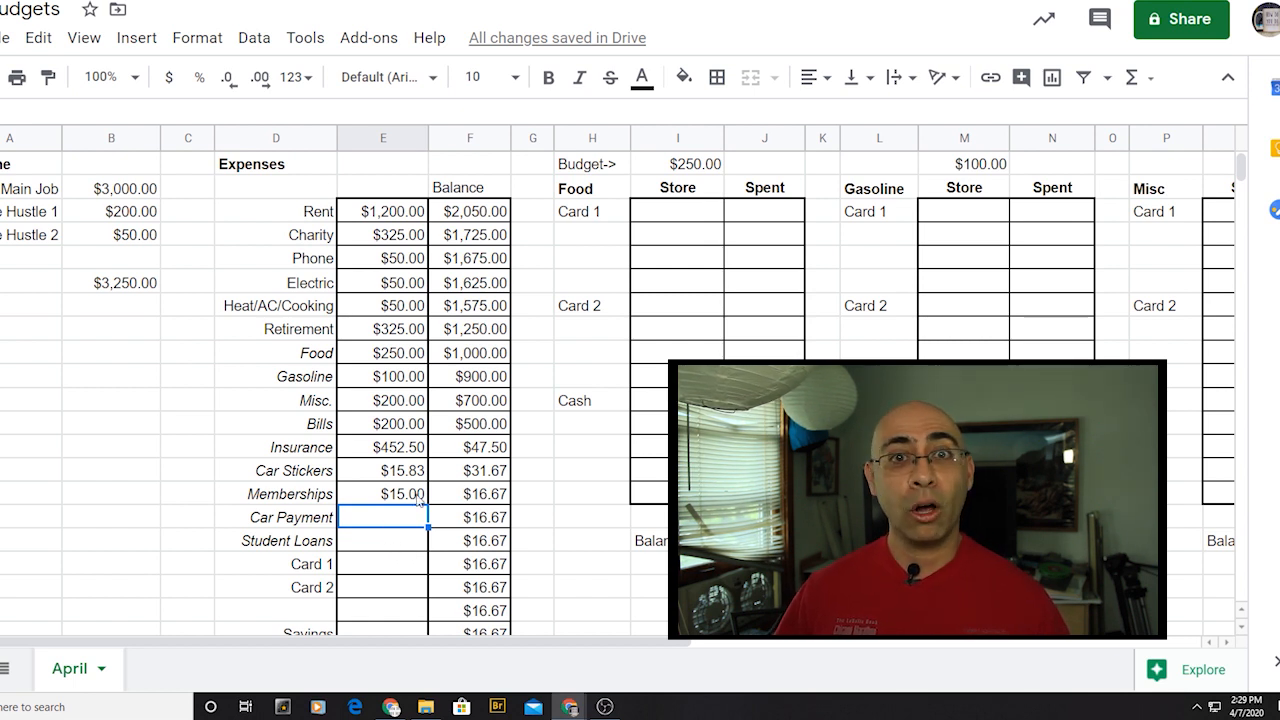
{"action": "mouse_move", "coordinate": [1241, 165]}
{"action": "left_mouse_down"}
{"action": "mouse_move", "coordinate": [1240, 182]}
{"action": "mouse_move", "coordinate": [1241, 170]}
{"action": "left_mouse_up"}
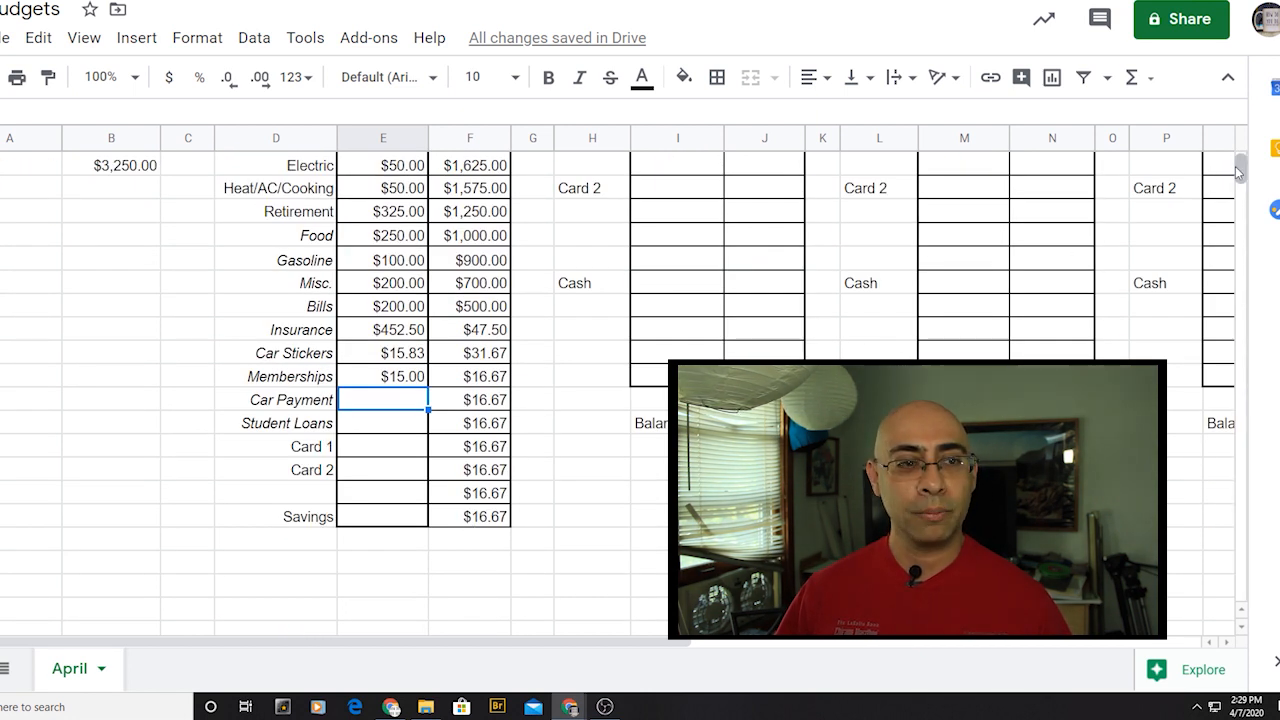
{"action": "left_click_drag", "start_coordinate": [1240, 173], "coordinate": [1240, 164]}
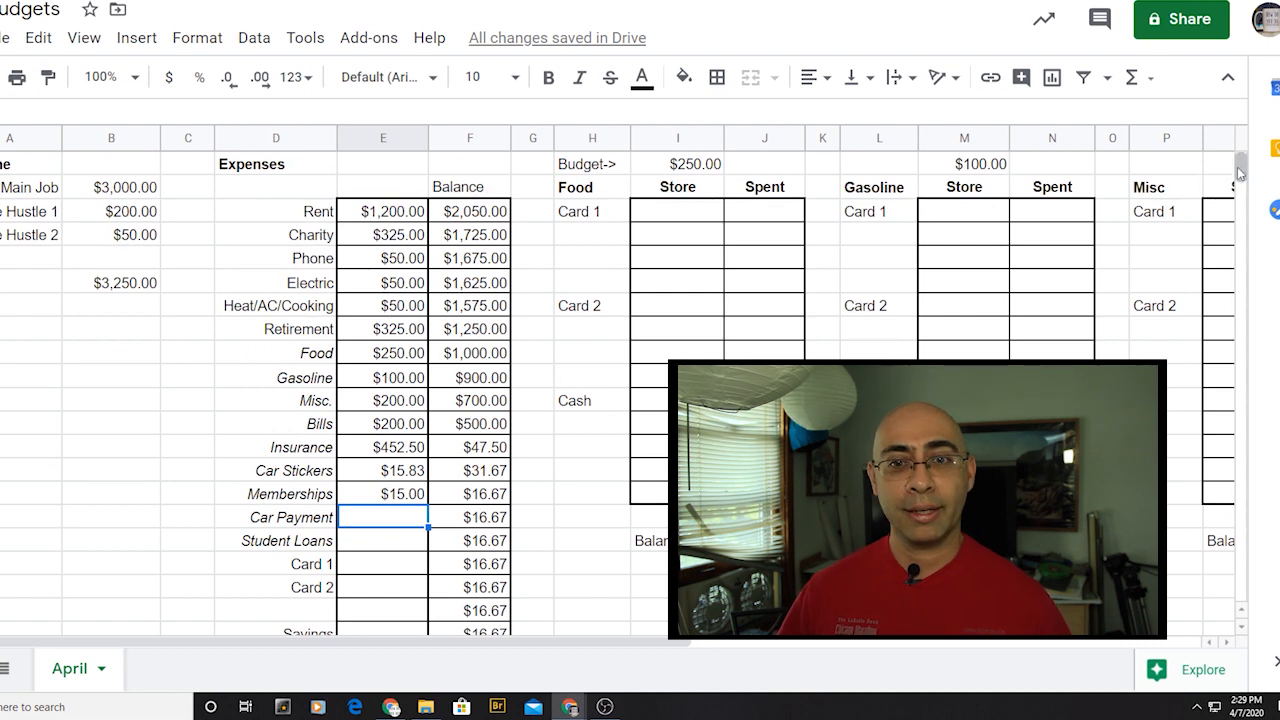
{"action": "left_click_drag", "start_coordinate": [1241, 166], "coordinate": [1246, 172]}
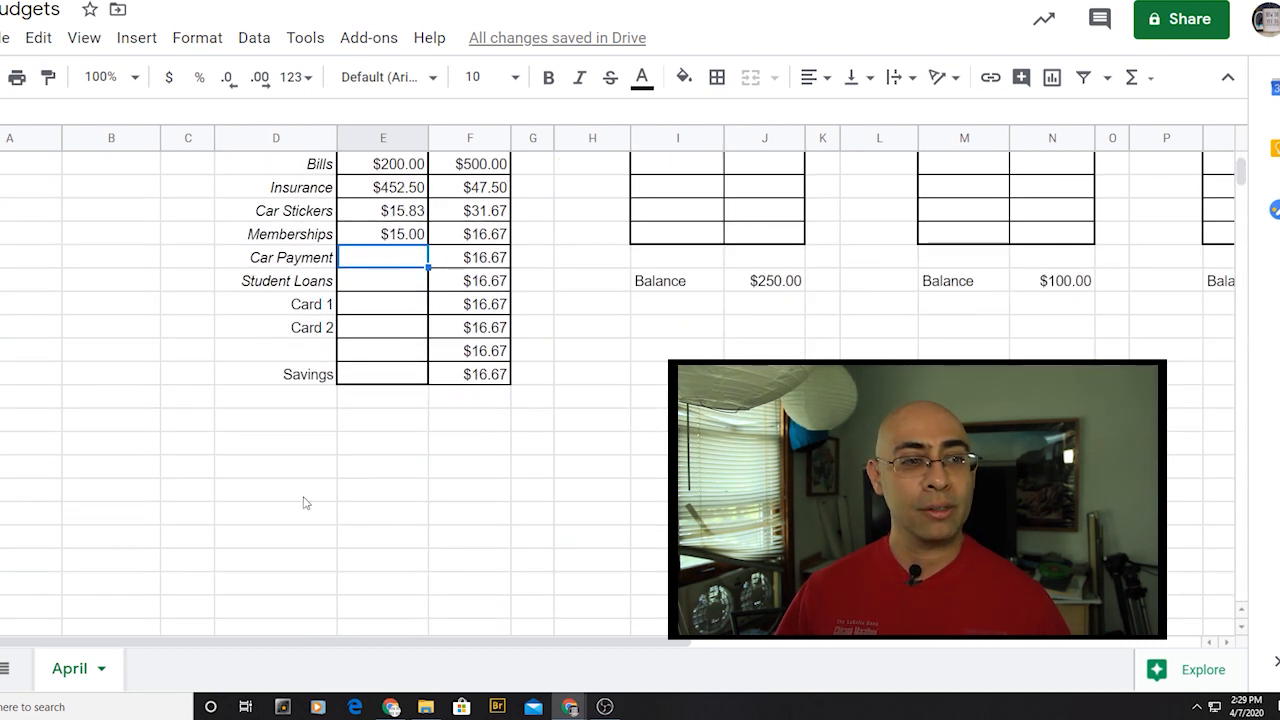
{"action": "left_click", "coordinate": [352, 375]}
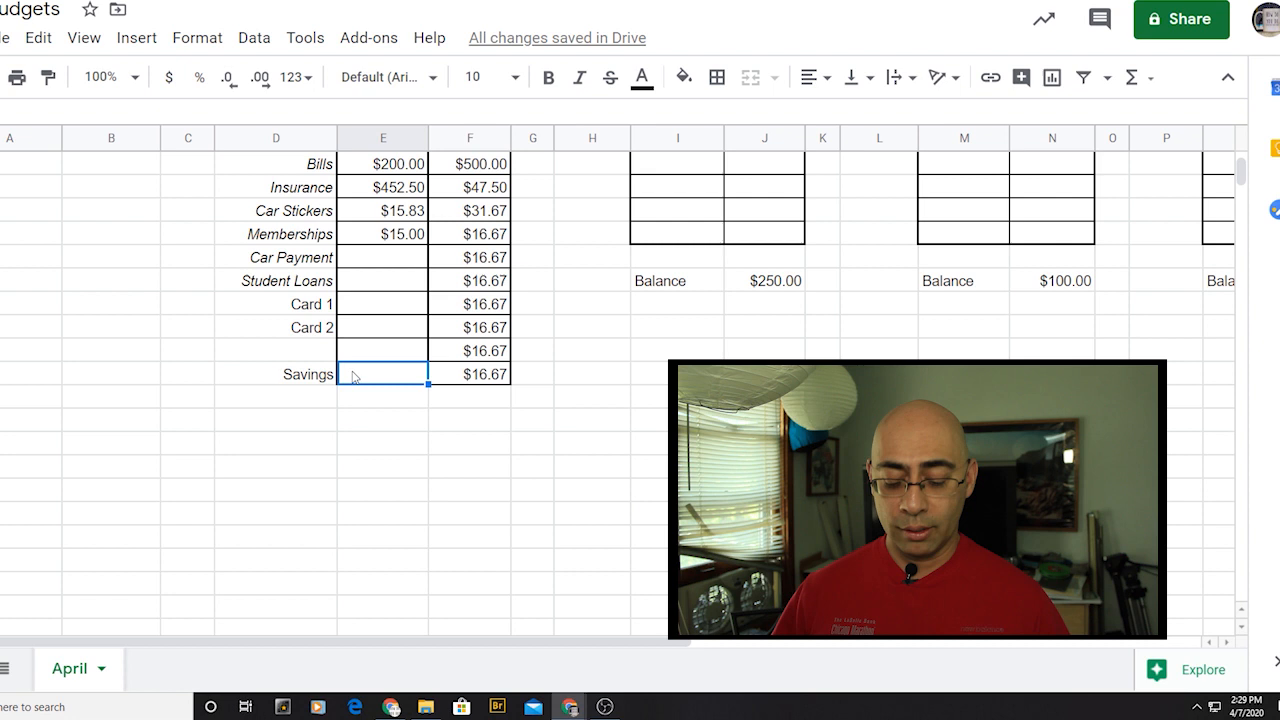
{"action": "type", "text": "="}
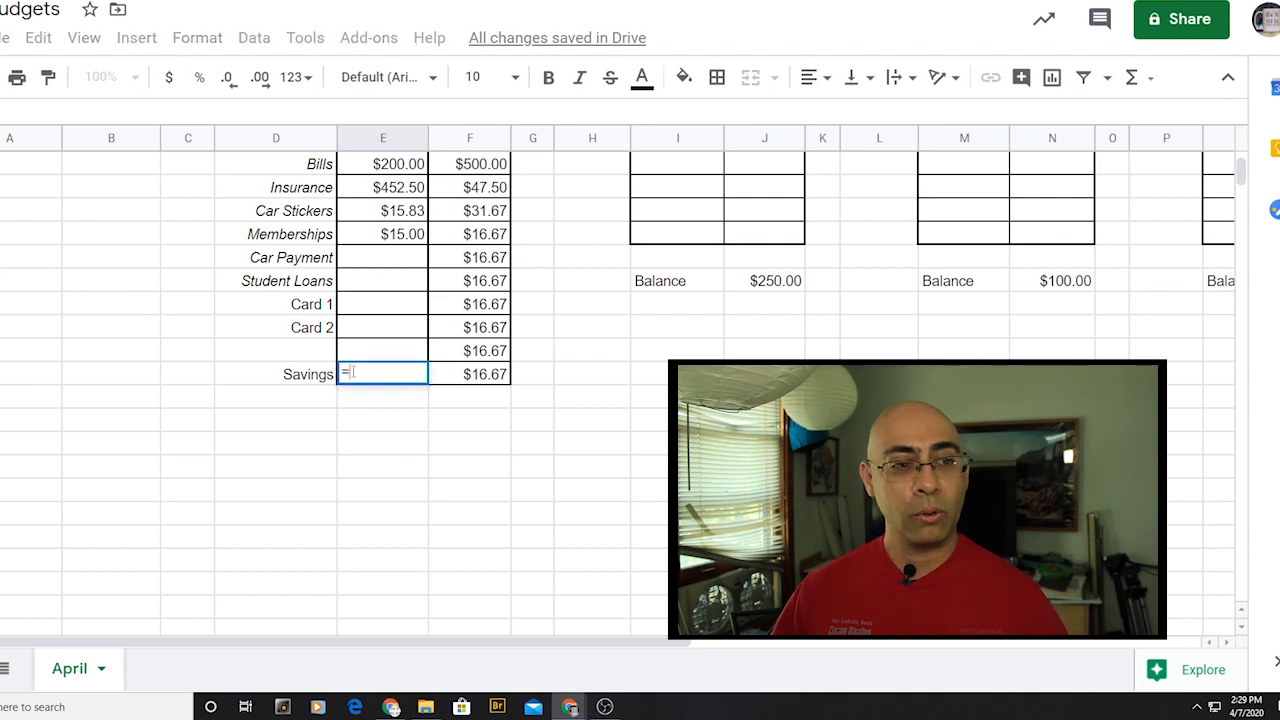
{"action": "left_click", "coordinate": [484, 354]}
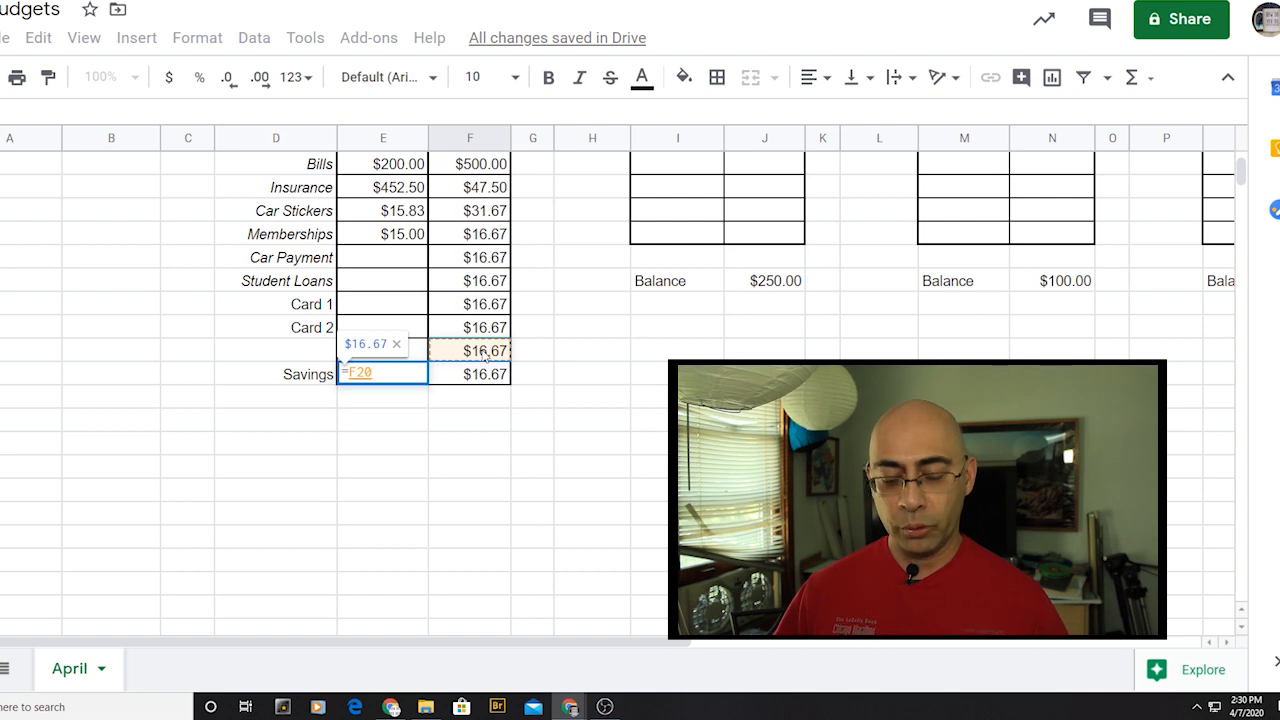
{"action": "key", "text": "Return"}
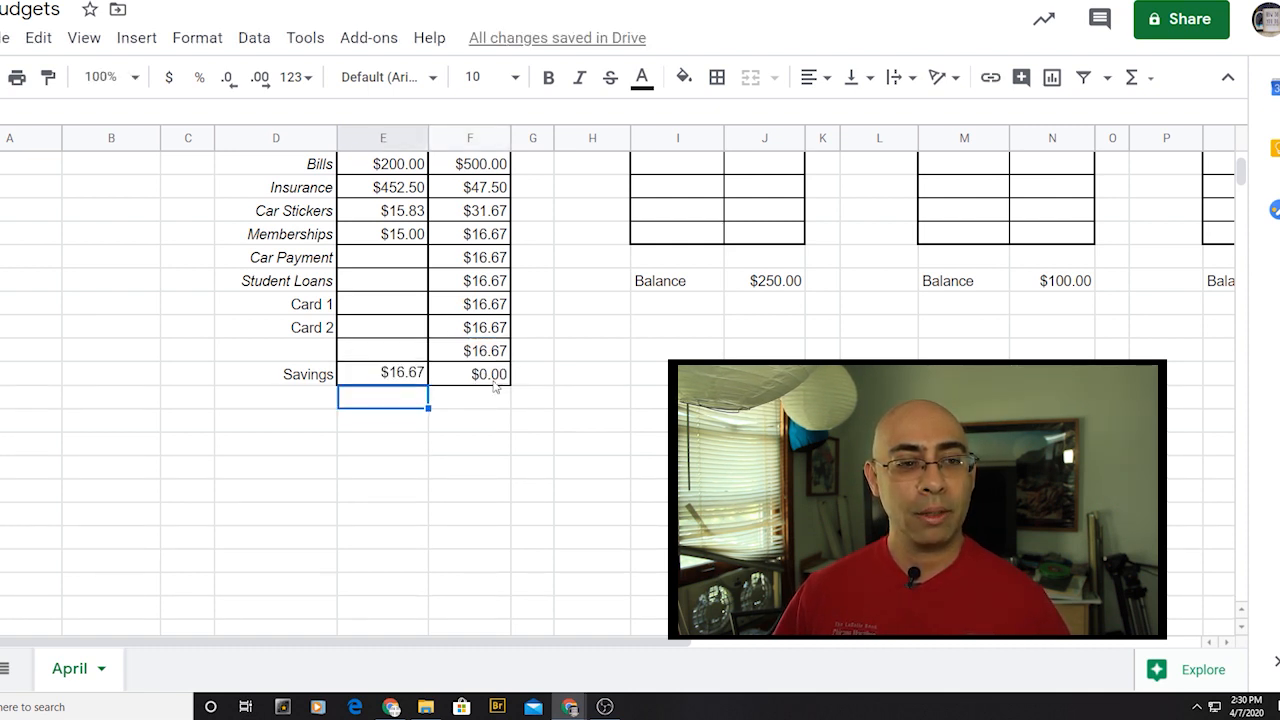
Review the Savings balance and the Retirement, Insurance, Car Stickers and Memberships amounts in the expense list.
{"action": "left_click", "coordinate": [492, 378]}
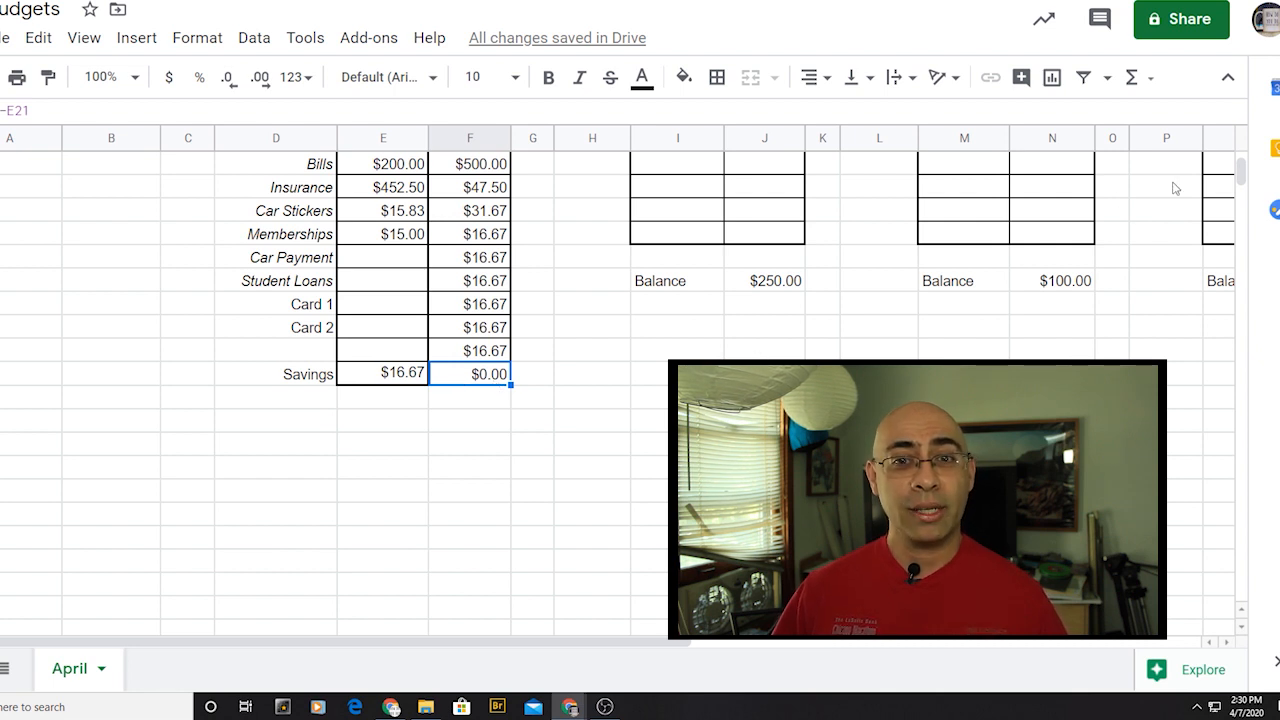
{"action": "left_click_drag", "start_coordinate": [1241, 170], "coordinate": [1240, 150]}
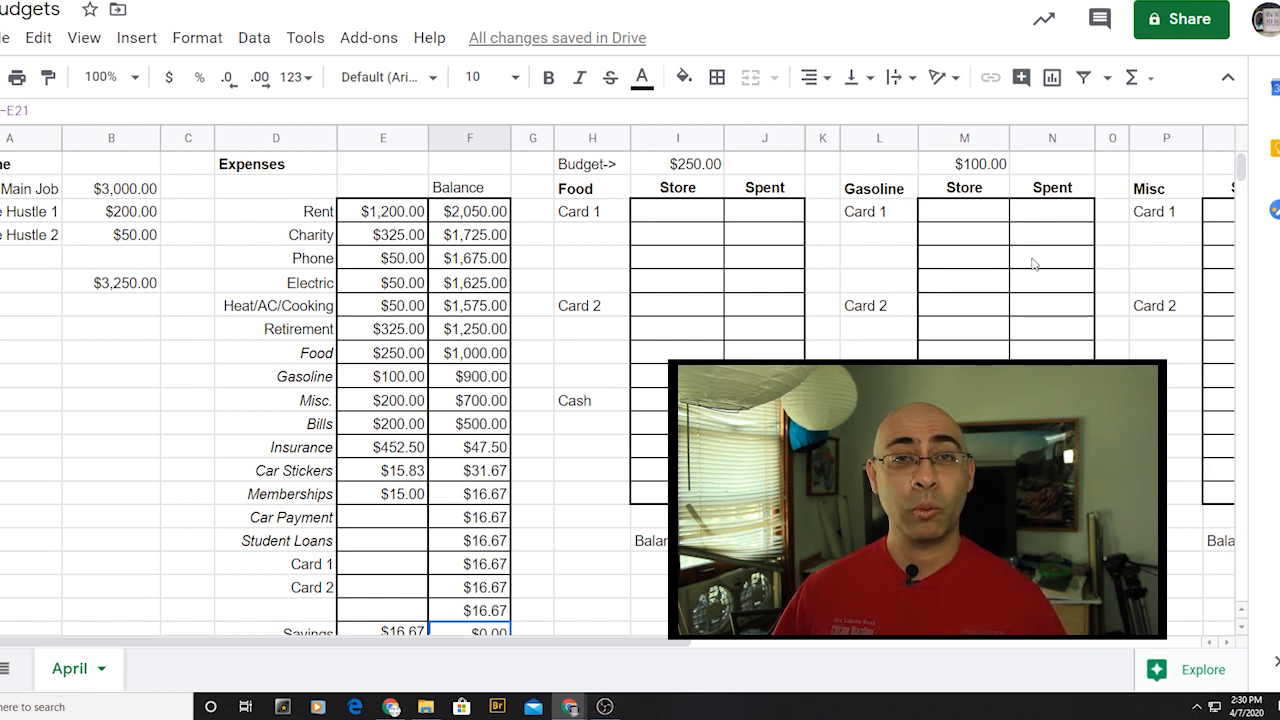
{"action": "left_click", "coordinate": [396, 329]}
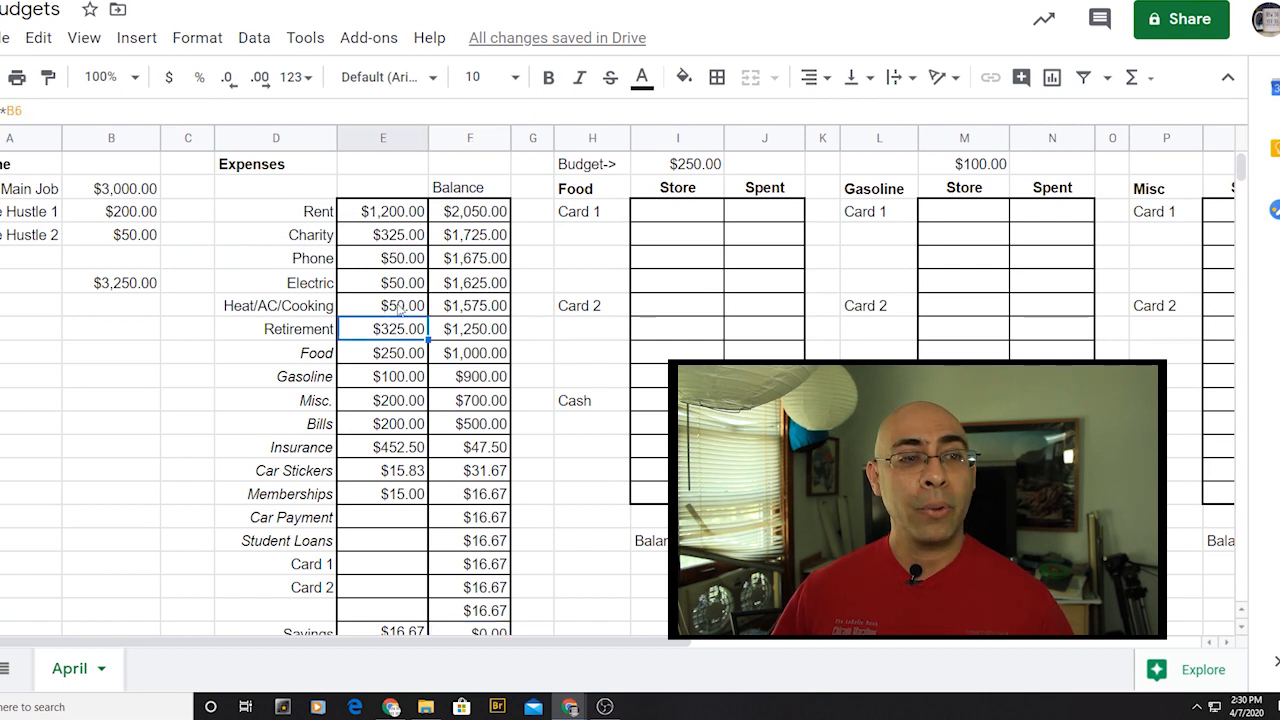
{"action": "left_click", "coordinate": [414, 455]}
{"action": "left_click", "coordinate": [410, 474]}
{"action": "left_click", "coordinate": [410, 497]}
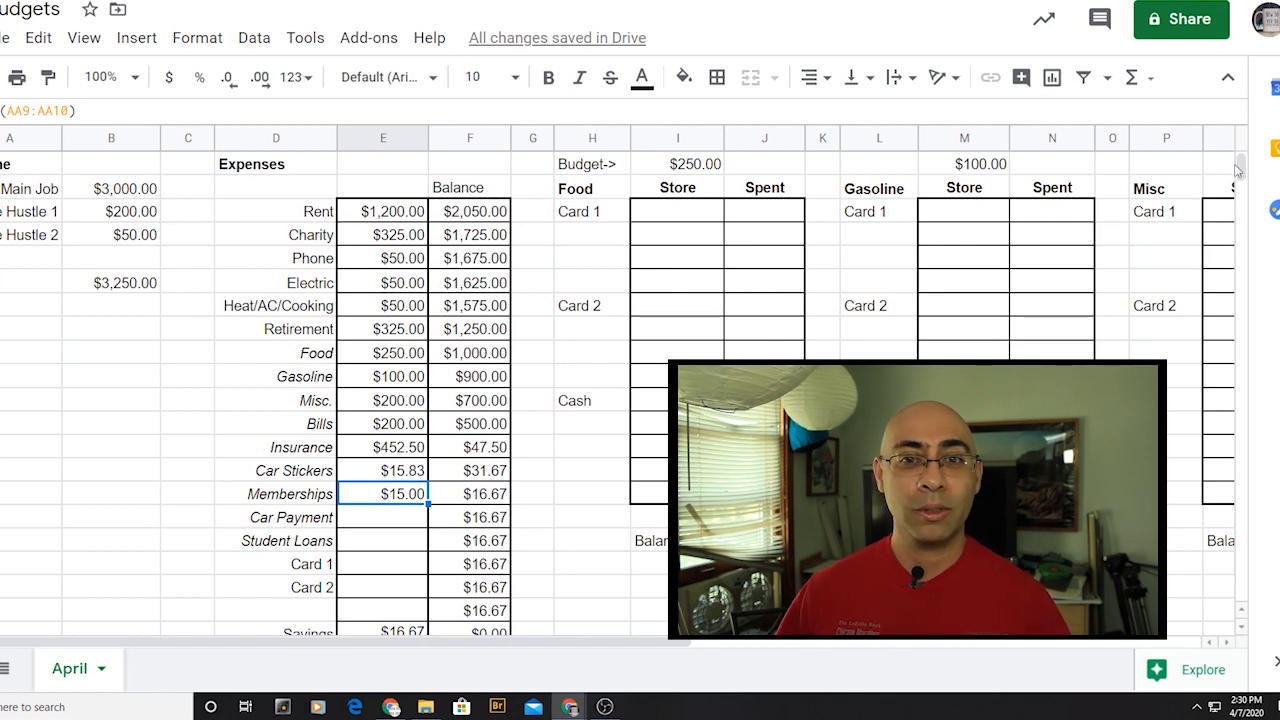
{"action": "left_click_drag", "start_coordinate": [1240, 168], "coordinate": [1240, 172]}
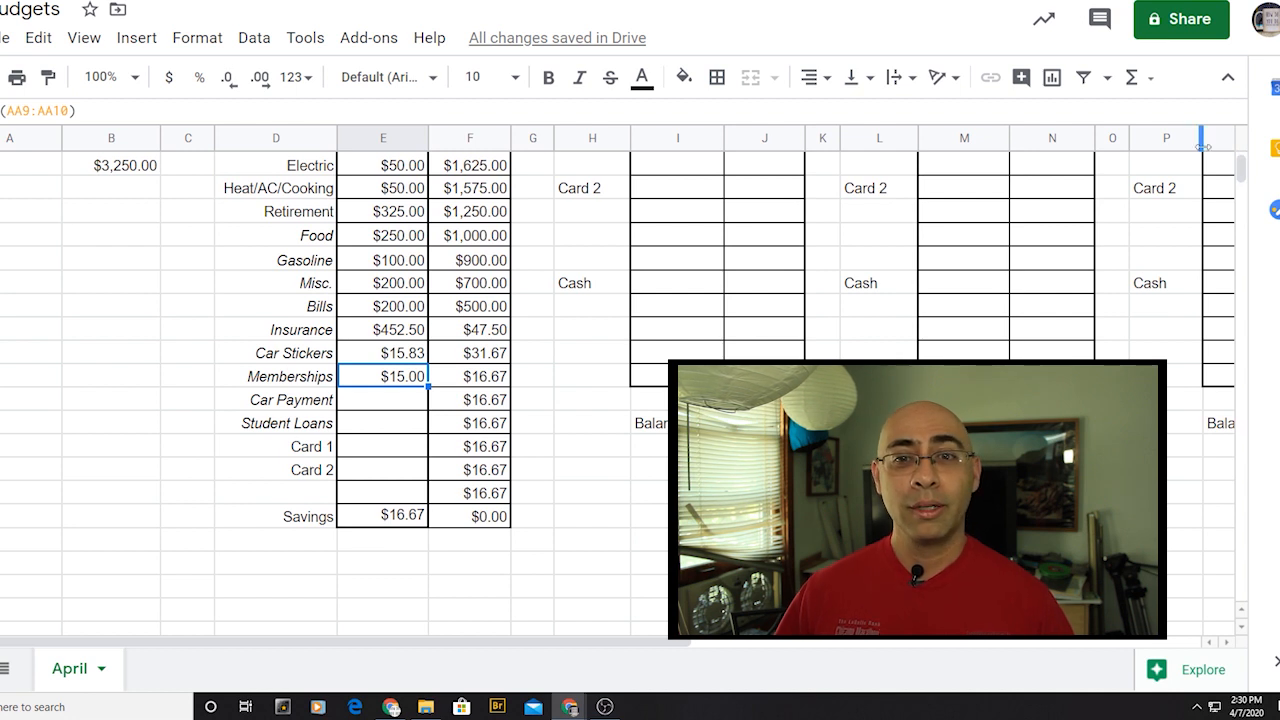
{"action": "left_click_drag", "start_coordinate": [1243, 173], "coordinate": [1243, 167]}
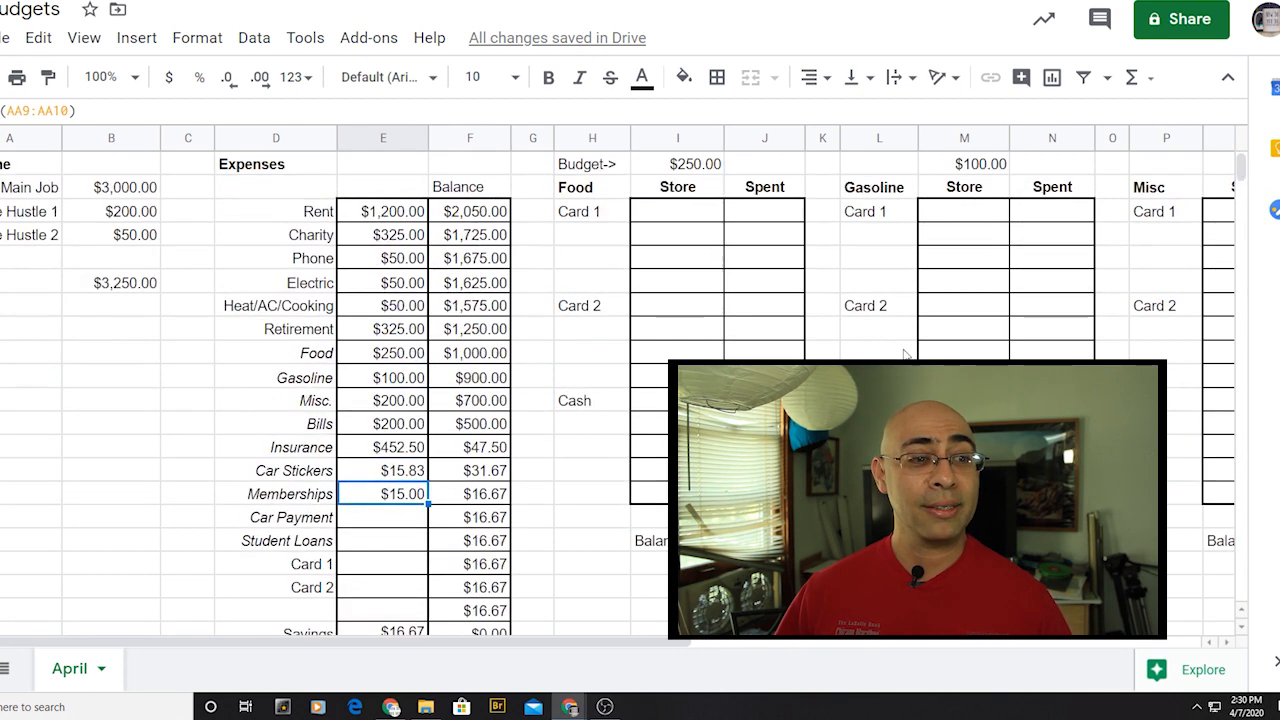
Clear the Car Payment, Student Loans, Card 1 and Card 2 labels from the expense list in D16:D19.
{"action": "left_click", "coordinate": [281, 517]}
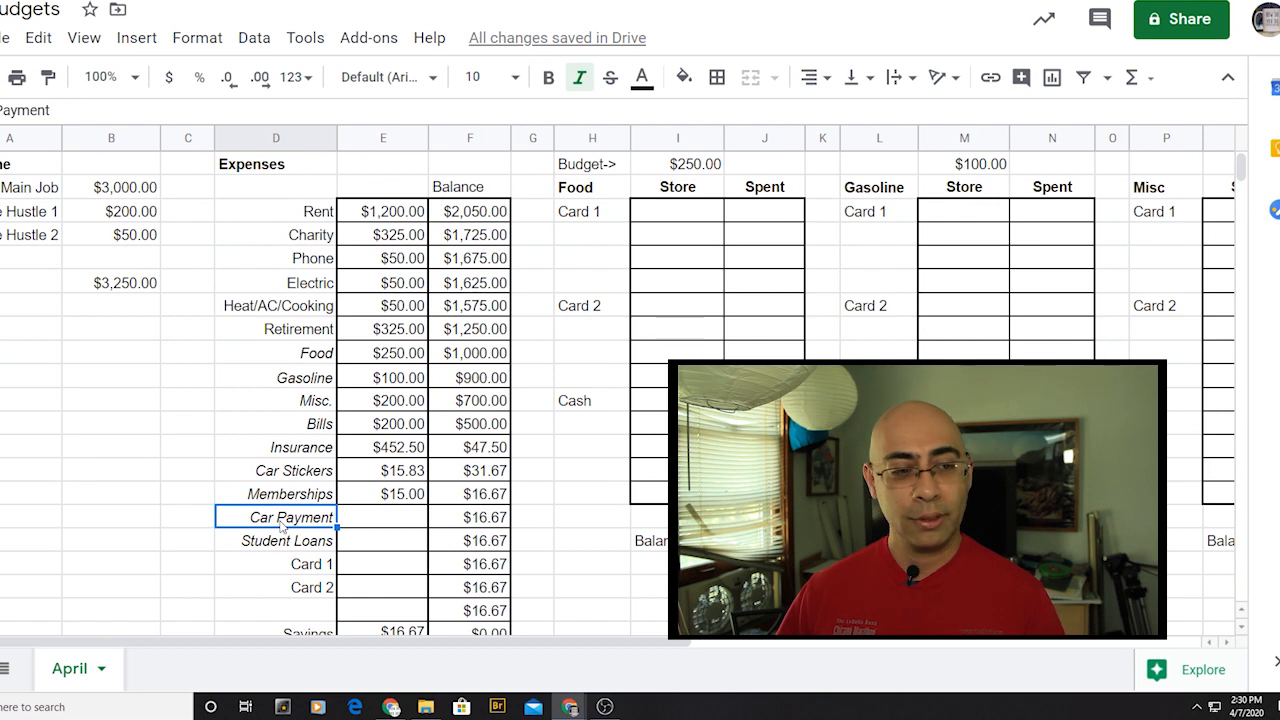
{"action": "key", "text": "Delete"}
{"action": "left_click", "coordinate": [290, 541]}
{"action": "key", "text": "Delete"}
{"action": "left_click", "coordinate": [300, 564]}
{"action": "key", "text": "Delete"}
{"action": "left_click", "coordinate": [312, 587]}
{"action": "key", "text": "Delete"}
Add an expense label reading Emergency Fund in D16 below Memberships.
{"action": "left_click", "coordinate": [300, 528]}
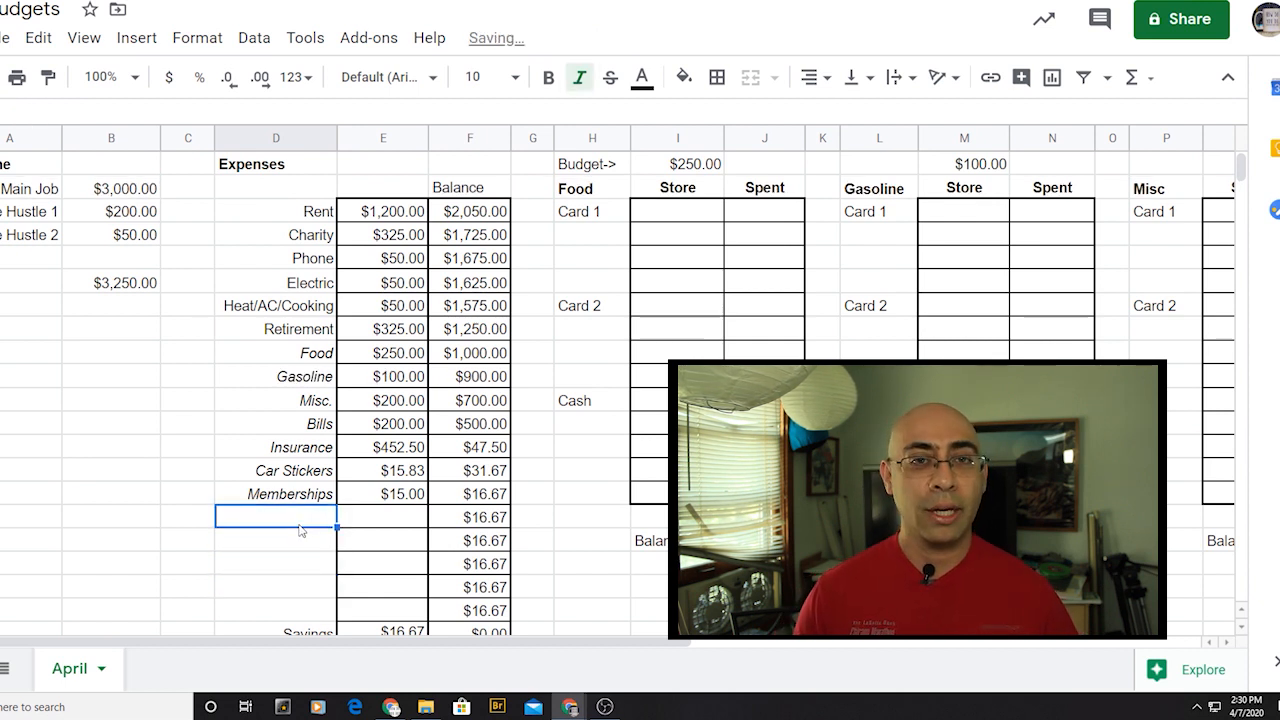
{"action": "type", "text": "Emer"}
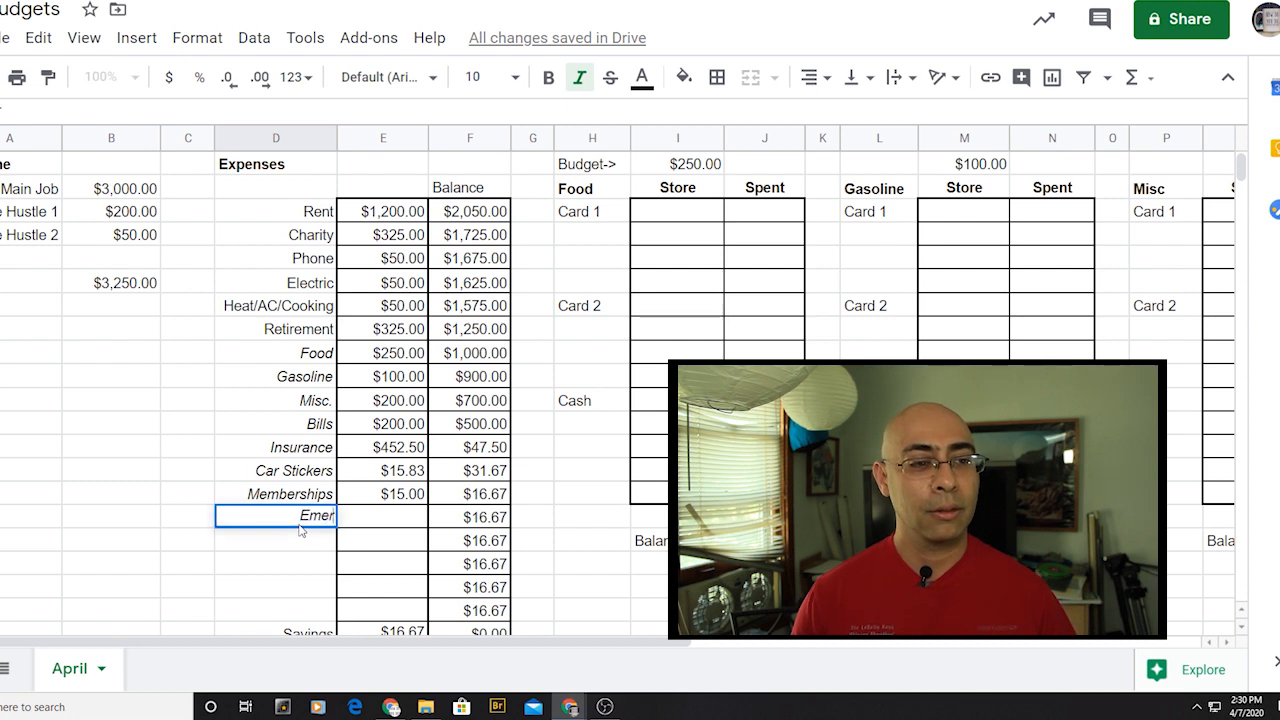
{"action": "type", "text": "gency Fund"}
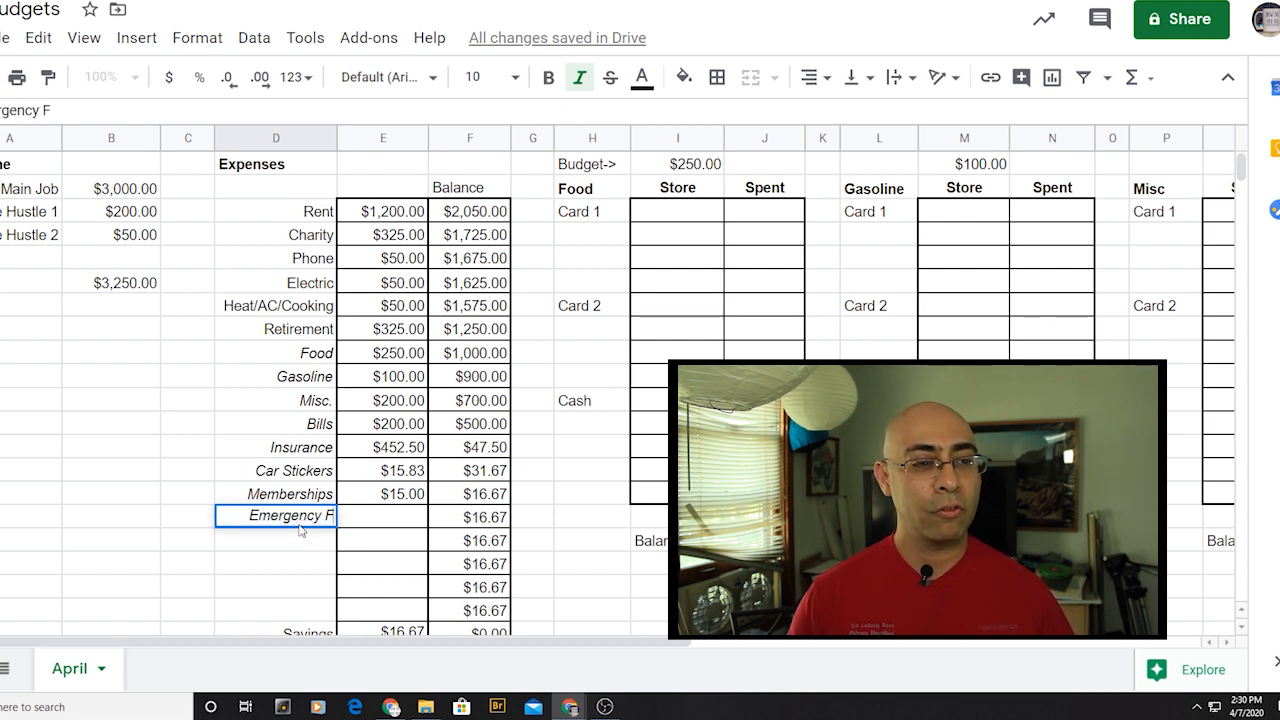
{"action": "key", "text": "Tab"}
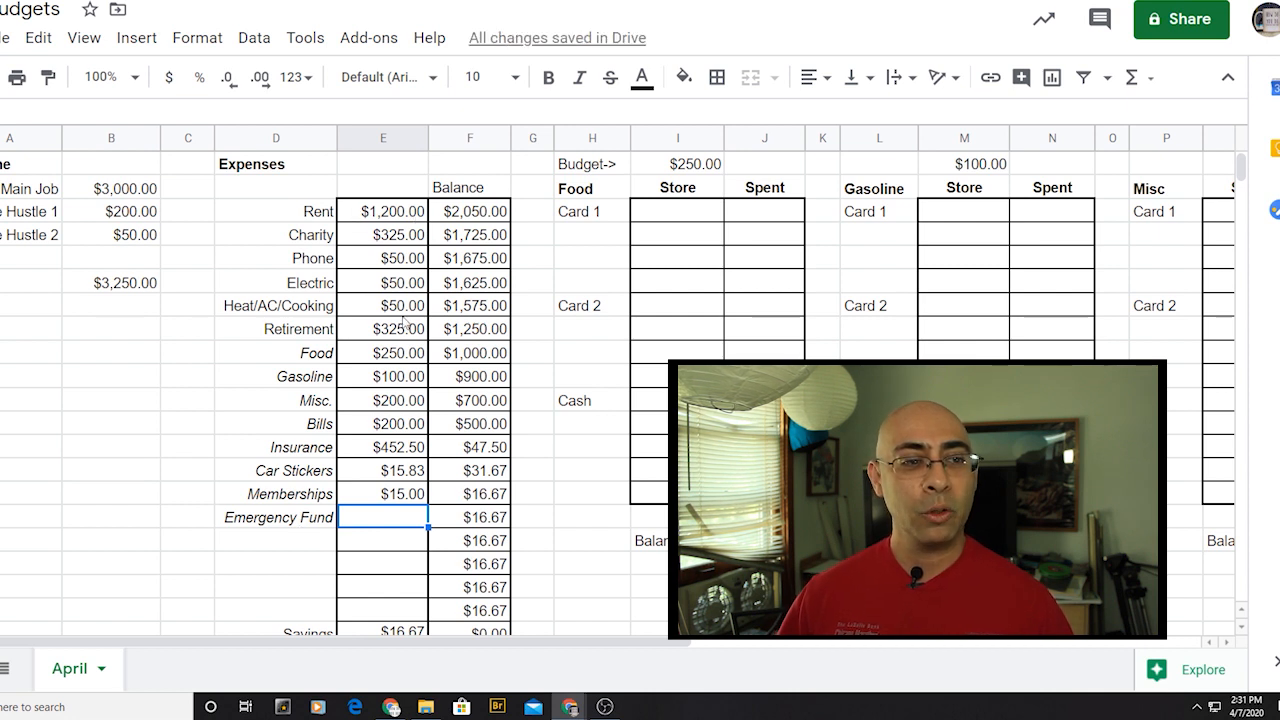
Set the Food budget in I1 to 200 and the Gasoline budget in M1 to 80.
{"action": "left_click", "coordinate": [692, 166]}
{"action": "type", "text": "200"}
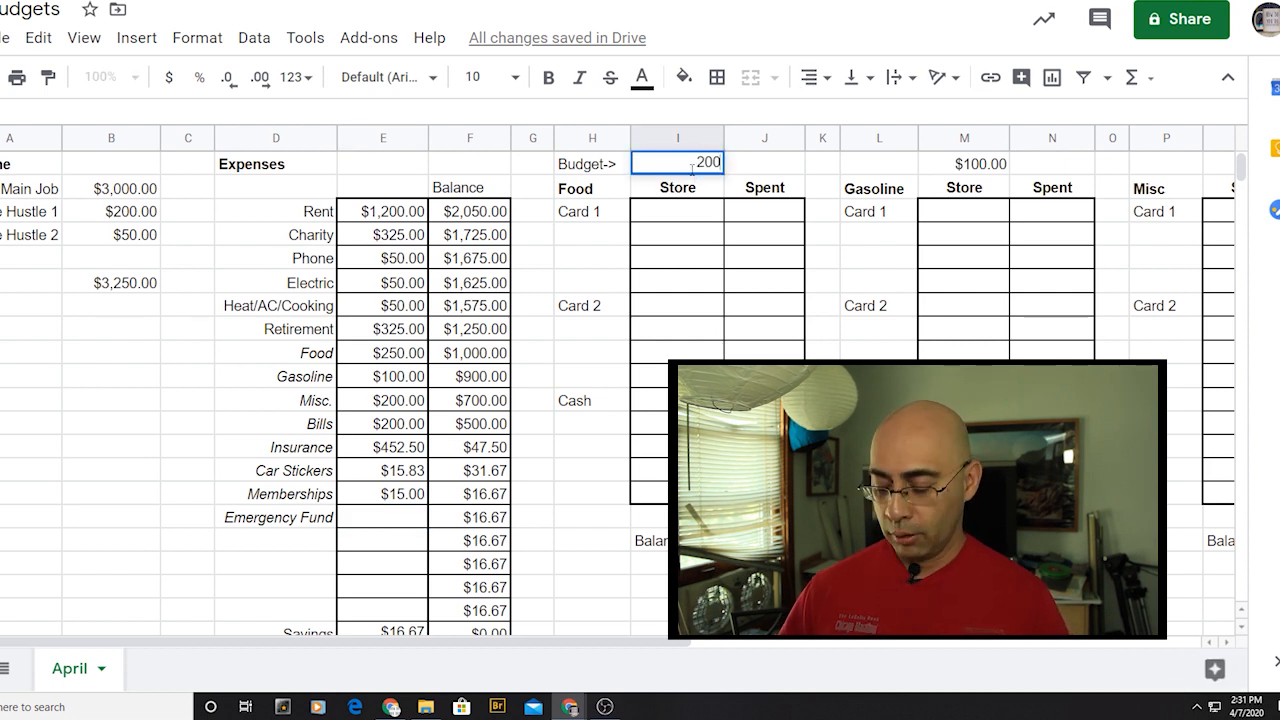
{"action": "key", "text": "Return"}
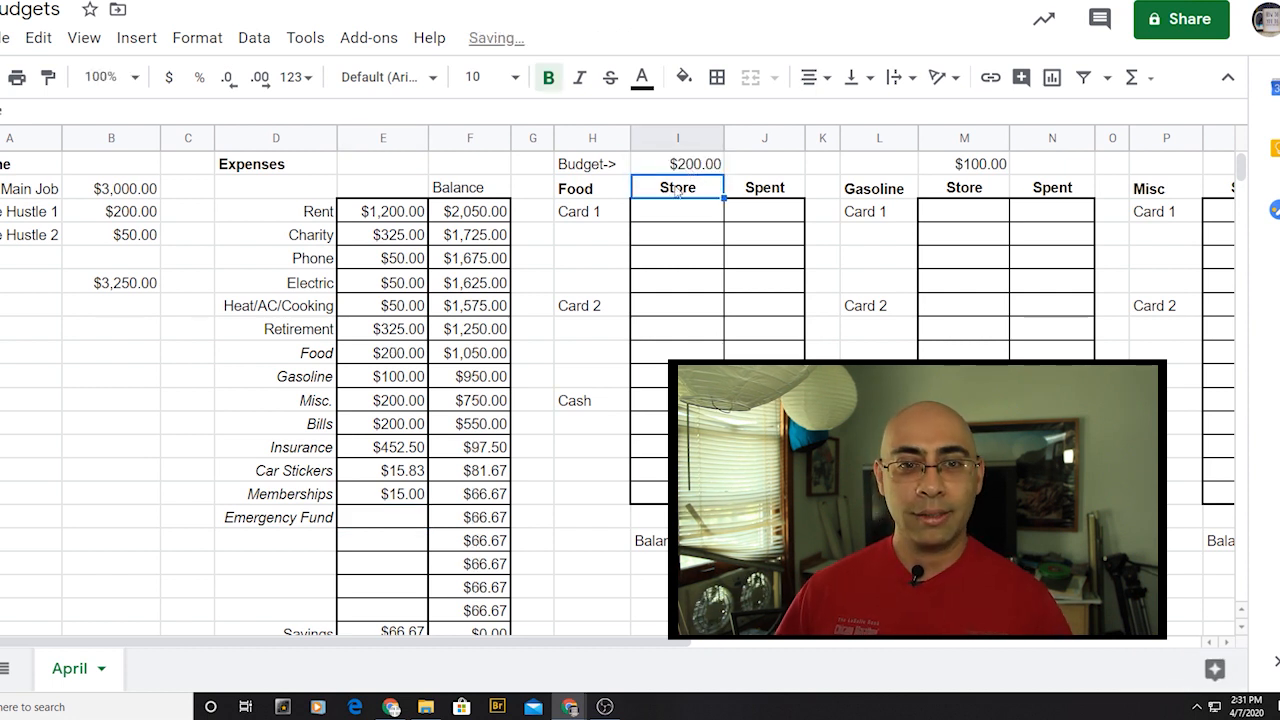
{"action": "left_click", "coordinate": [974, 168]}
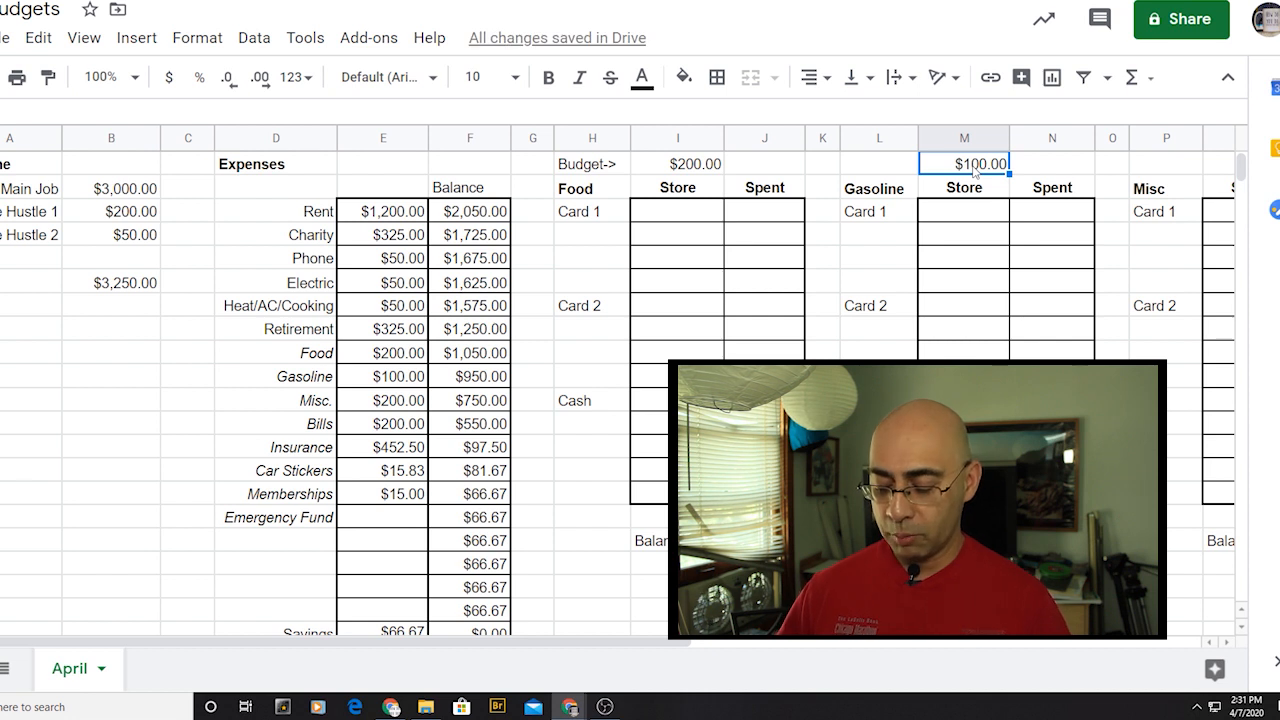
{"action": "type", "text": "80"}
{"action": "key", "text": "Return"}
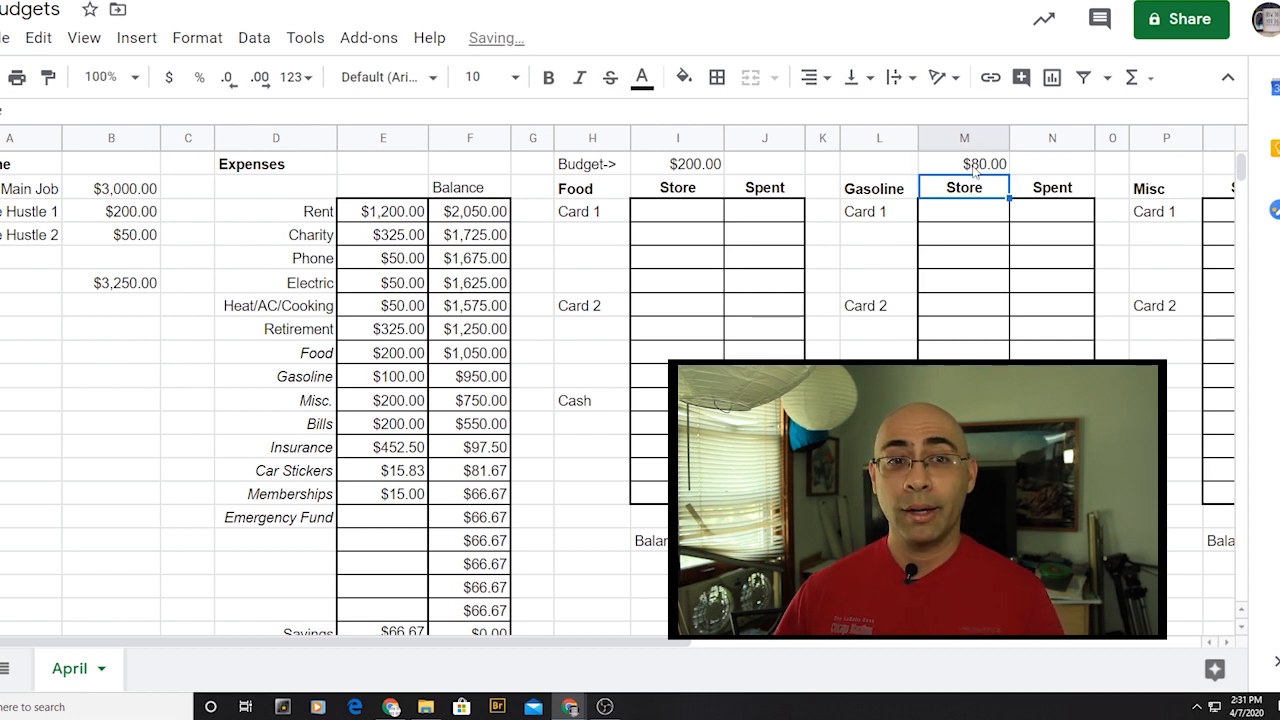
Set the Misc budget in Q1 to 100.
{"action": "left_click_drag", "start_coordinate": [676, 649], "coordinate": [866, 649]}
{"action": "left_click", "coordinate": [885, 160]}
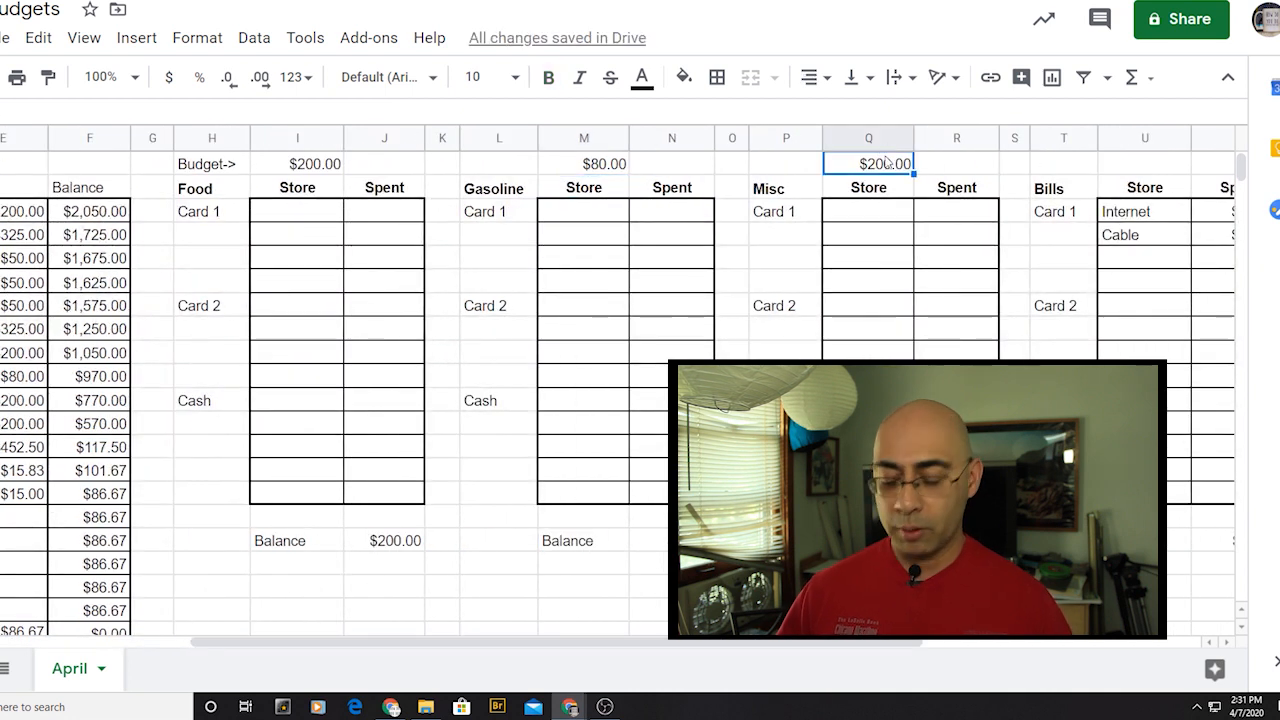
{"action": "type", "text": "100"}
{"action": "key", "text": "Return"}
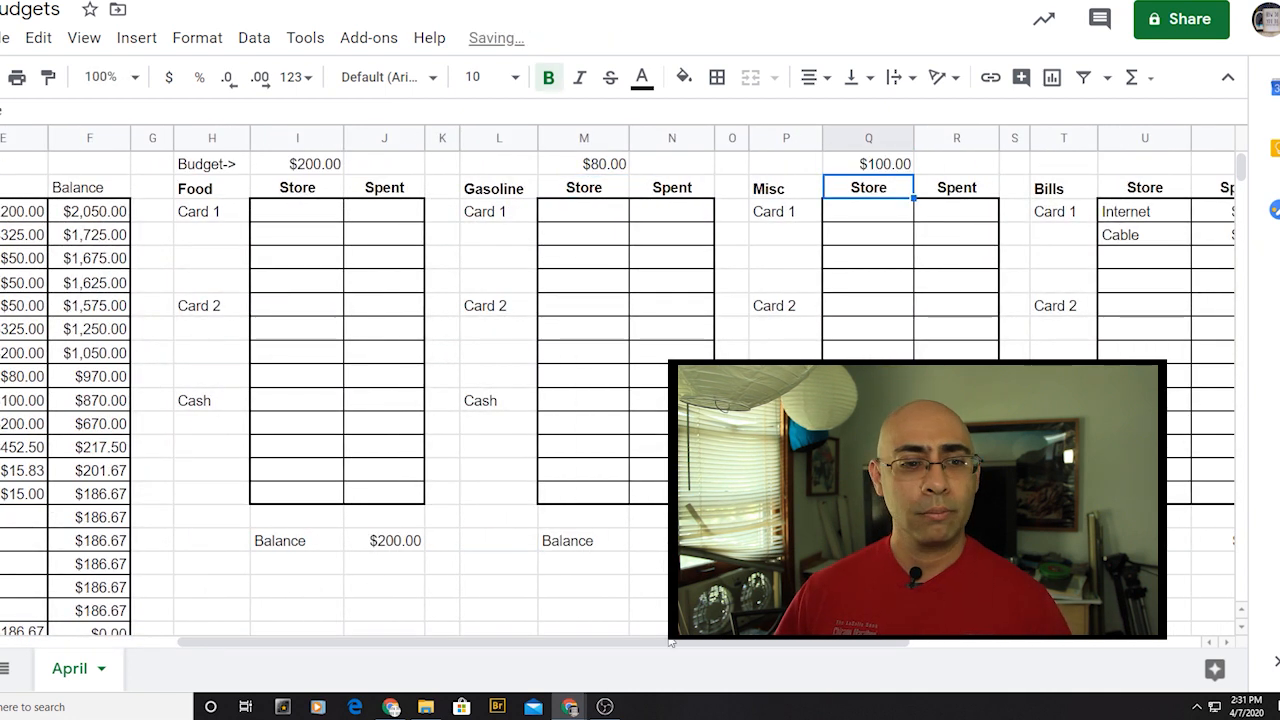
Enter =F15 in E16 so the Emergency Fund takes the balance left after Memberships.
{"action": "left_click_drag", "start_coordinate": [676, 641], "coordinate": [500, 675]}
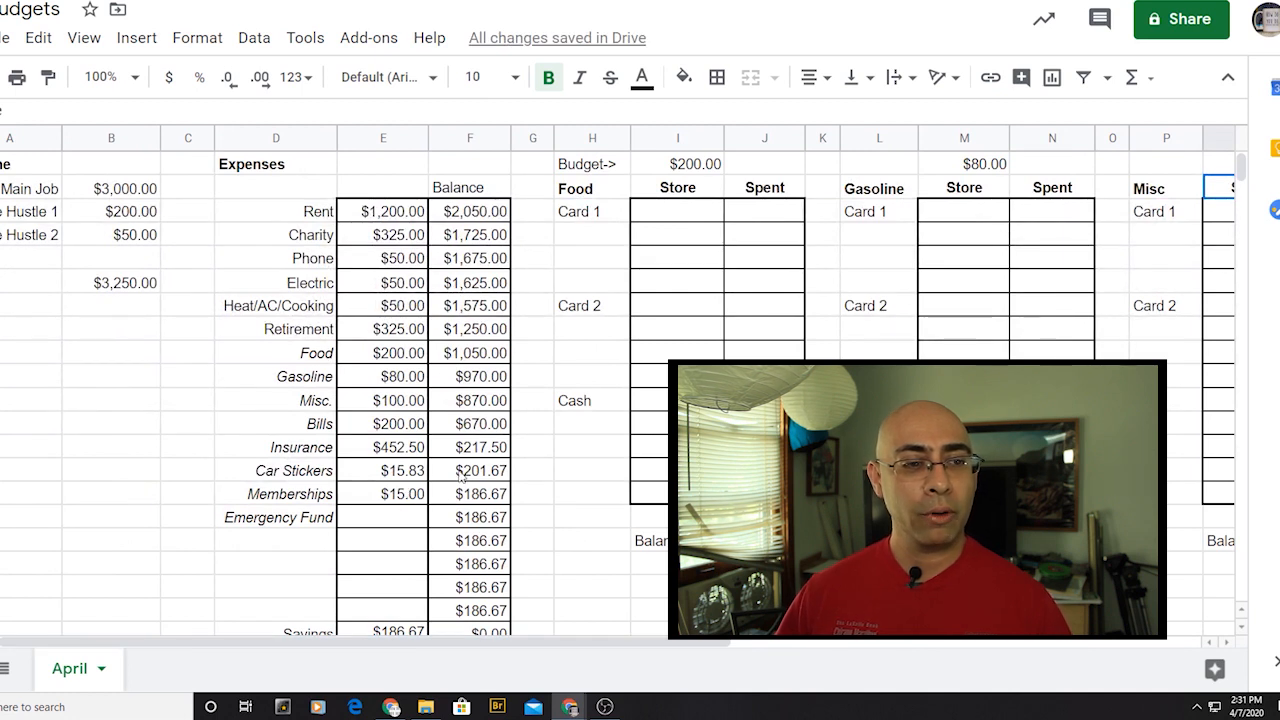
{"action": "left_click", "coordinate": [488, 495]}
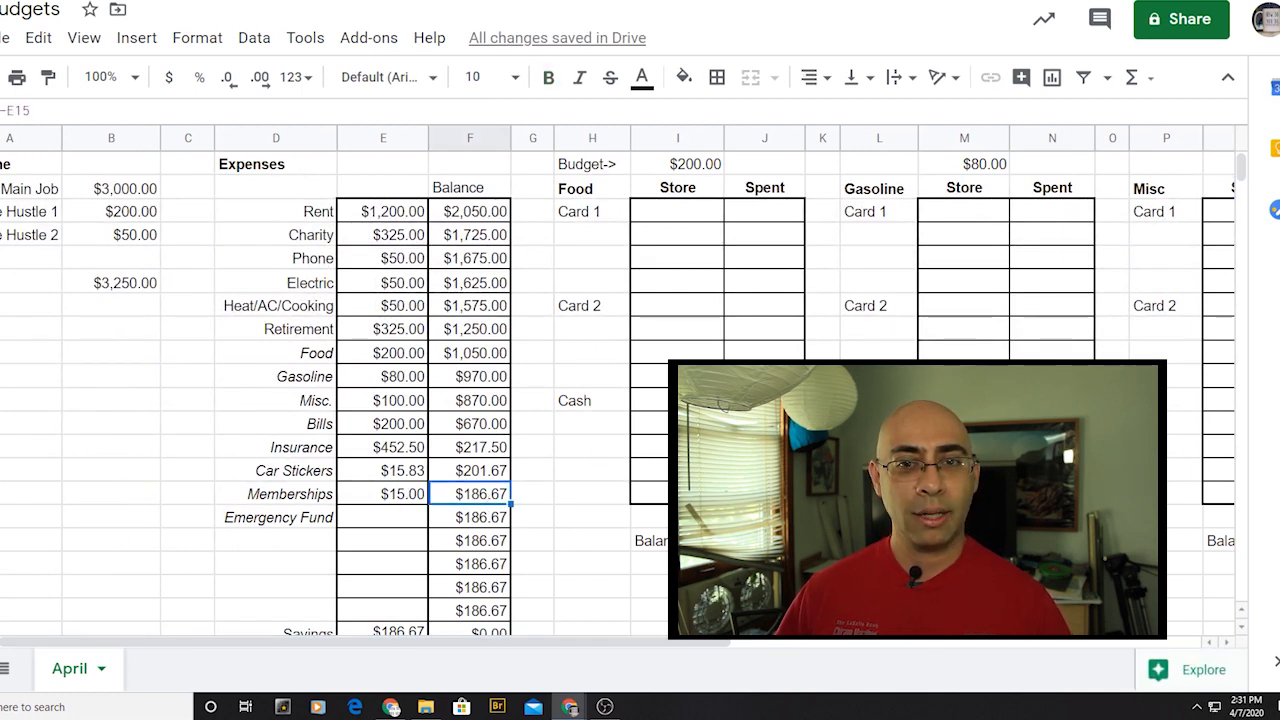
{"action": "scroll", "coordinate": [1240, 168], "scroll_direction": "down", "scroll_amount": 1}
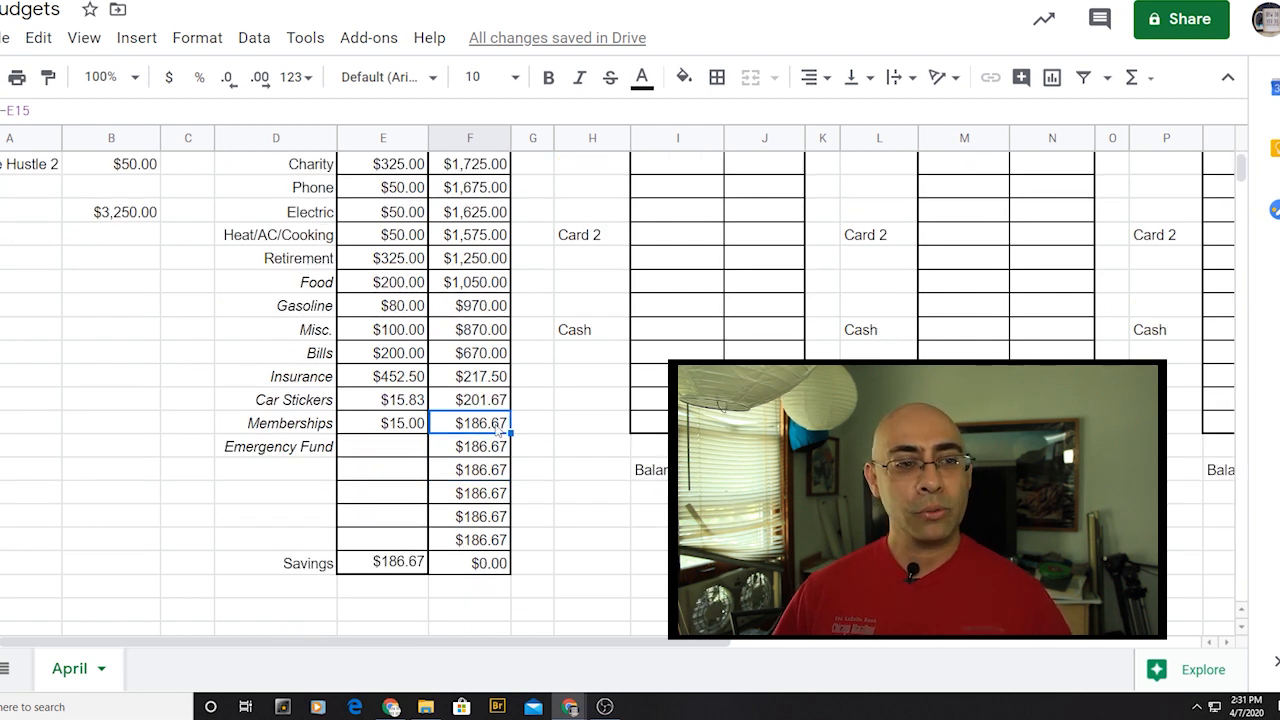
{"action": "left_click", "coordinate": [390, 451]}
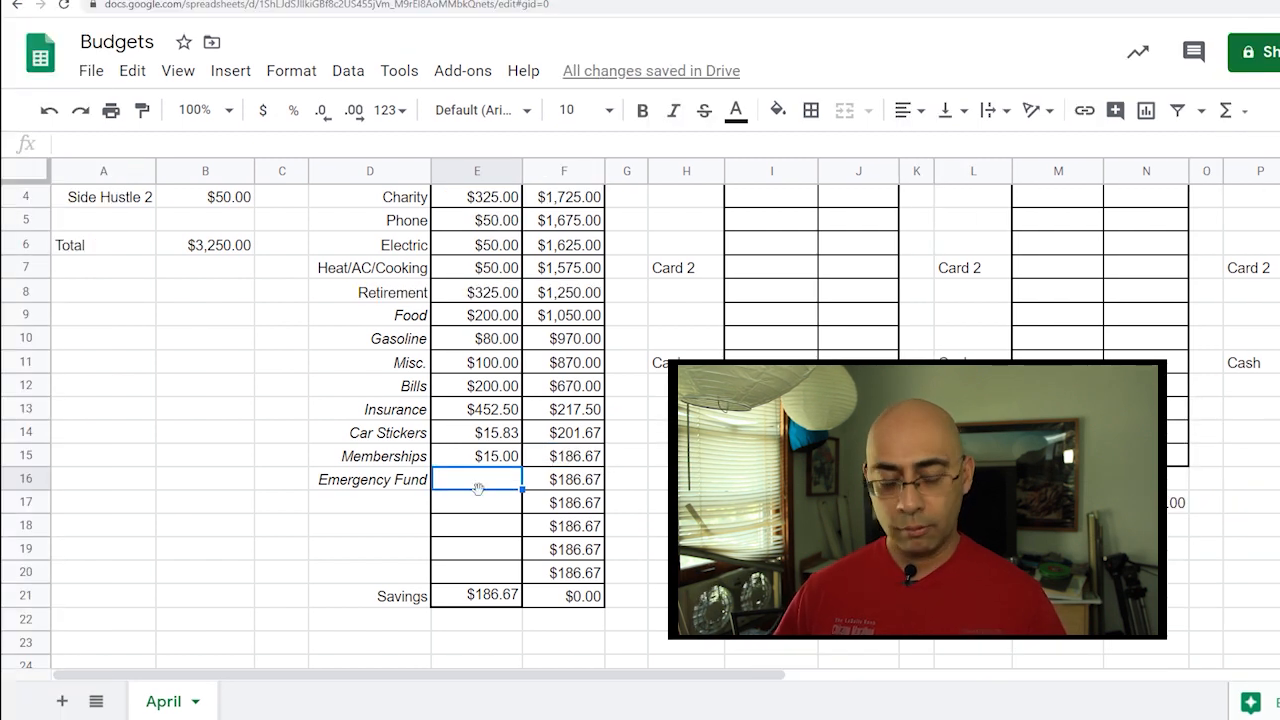
{"action": "type", "text": "="}
{"action": "left_click", "coordinate": [563, 460]}
{"action": "key", "text": "Return"}
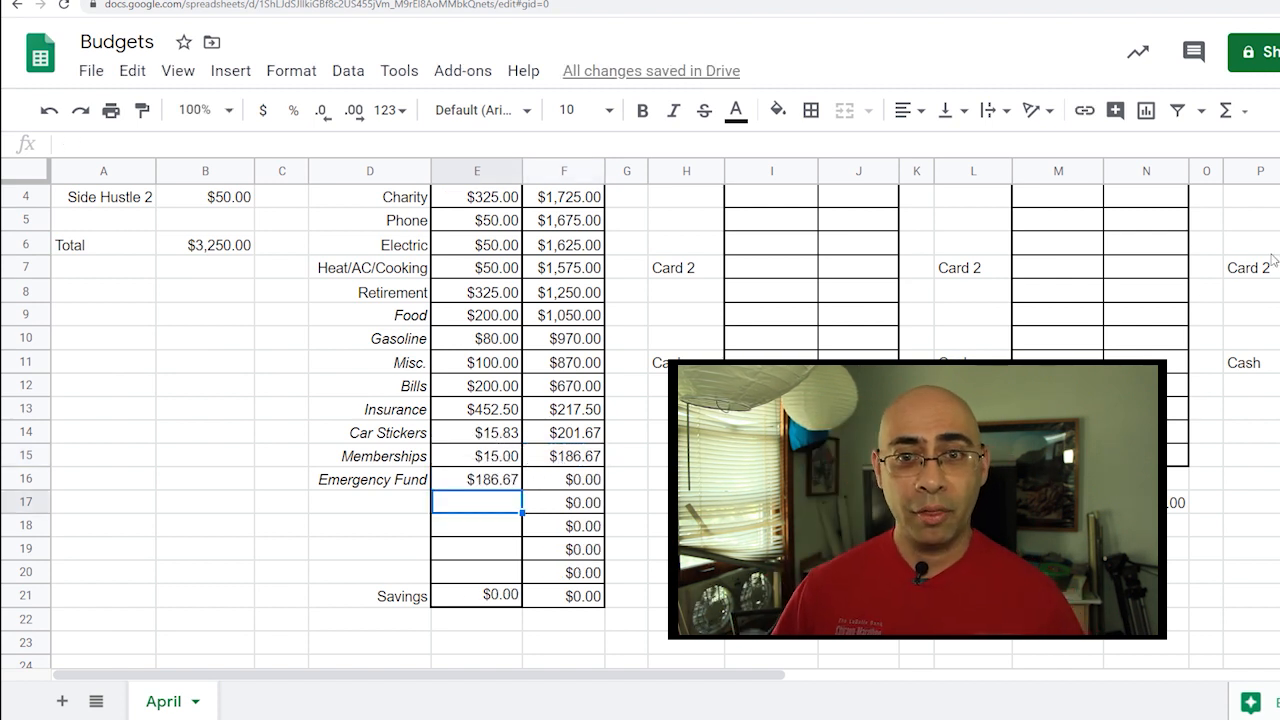
Set the Rent expense in E3 to 900.
{"action": "scroll", "coordinate": [640, 420], "scroll_direction": "up", "scroll_amount": 1}
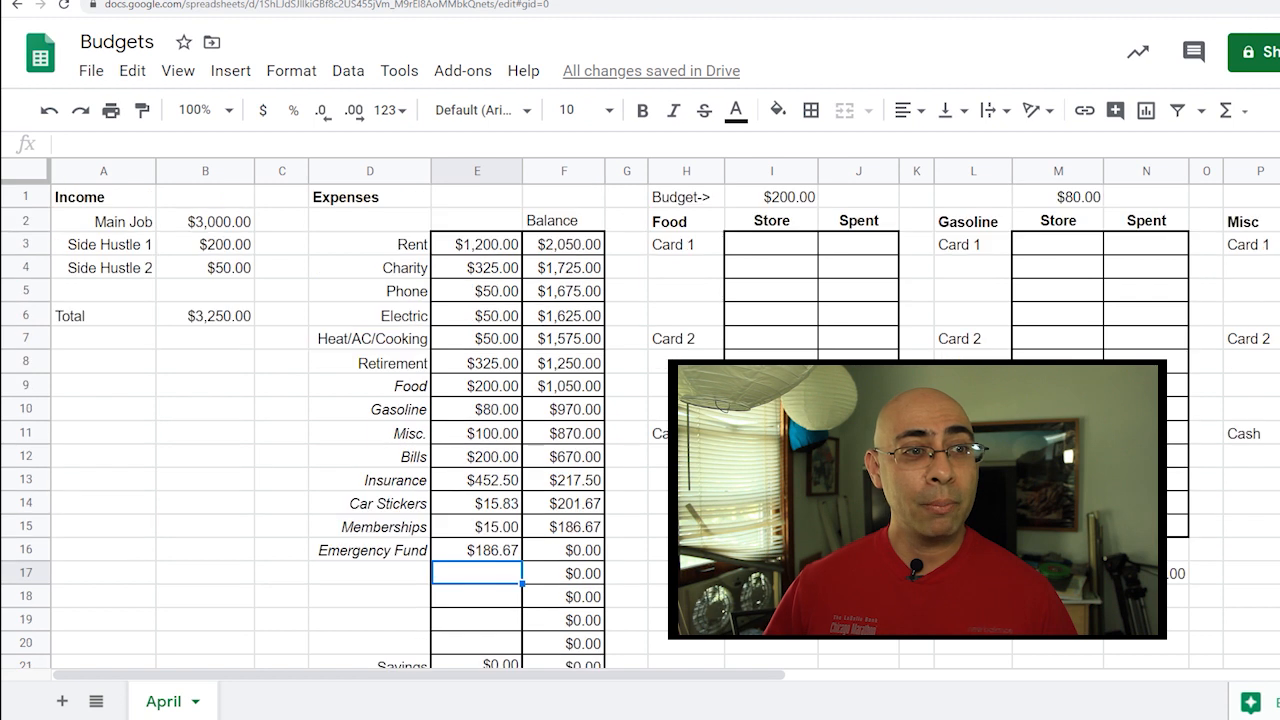
{"action": "left_click", "coordinate": [498, 251]}
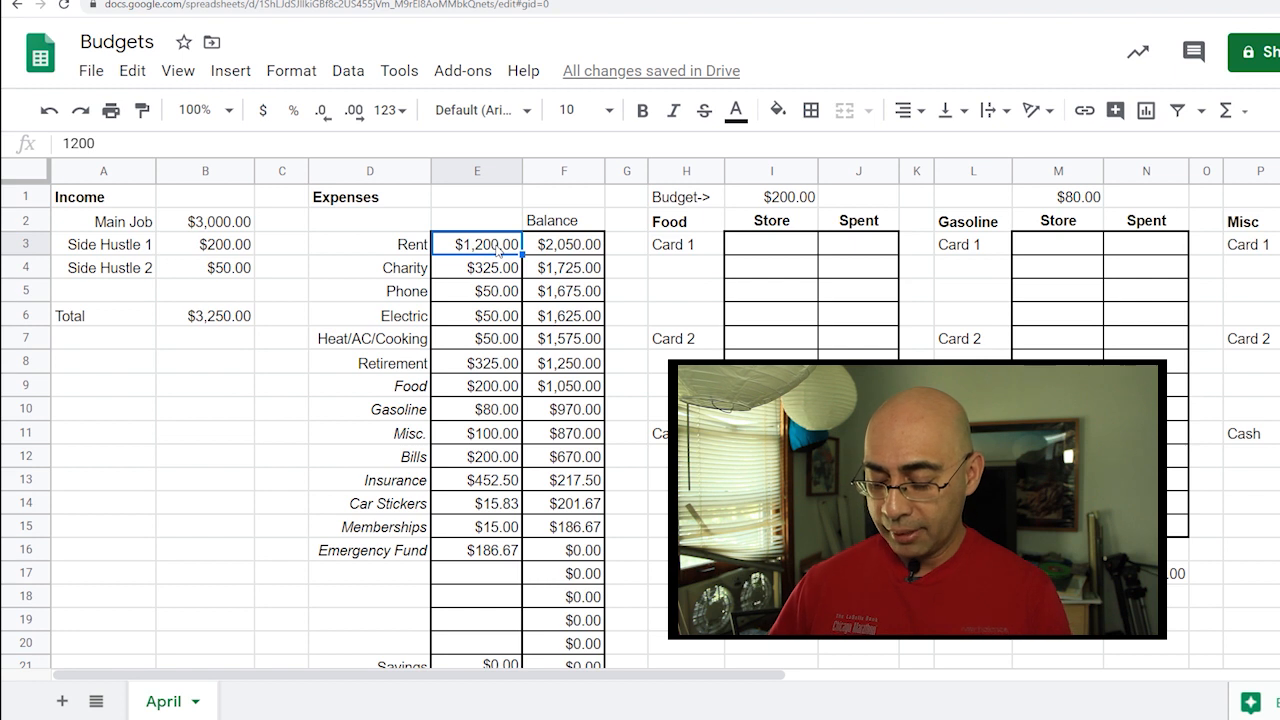
{"action": "type", "text": "900"}
{"action": "key", "text": "Return"}
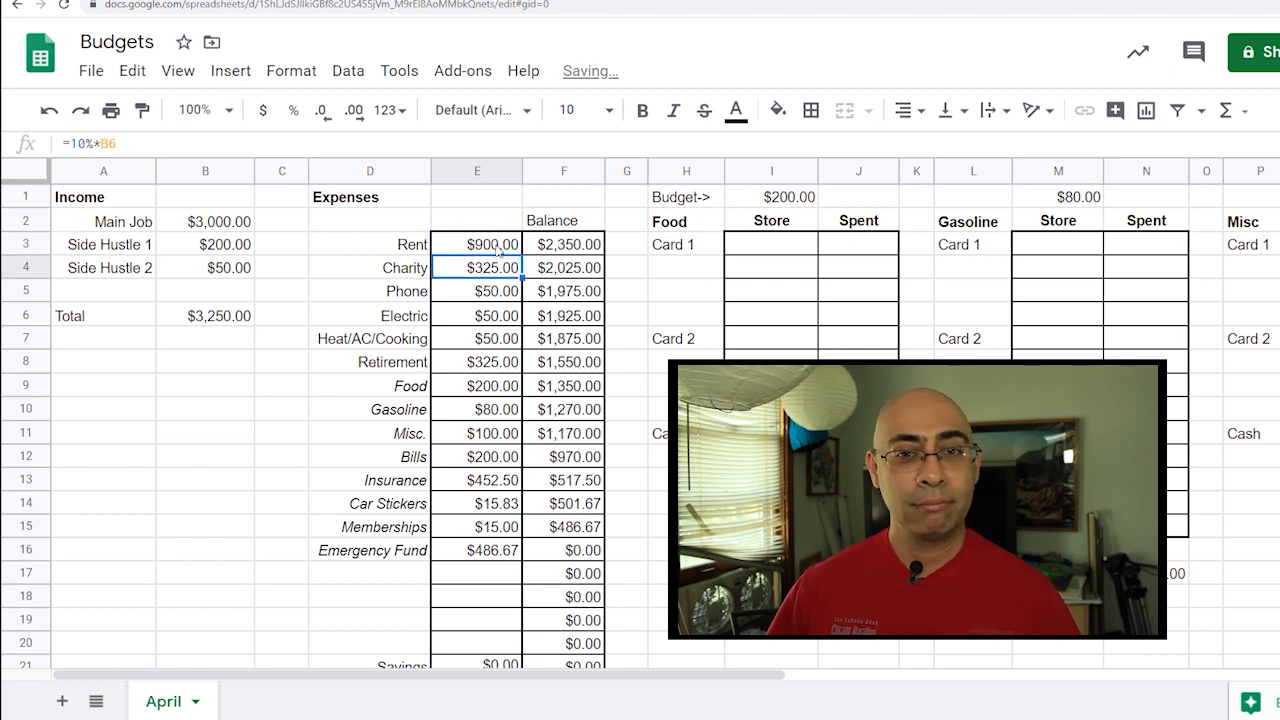
Check the Emergency Fund and Savings amounts against the changed rent, and inspect the Side Hustle 2 income.
{"action": "scroll", "coordinate": [540, 566], "scroll_direction": "down", "scroll_amount": 4}
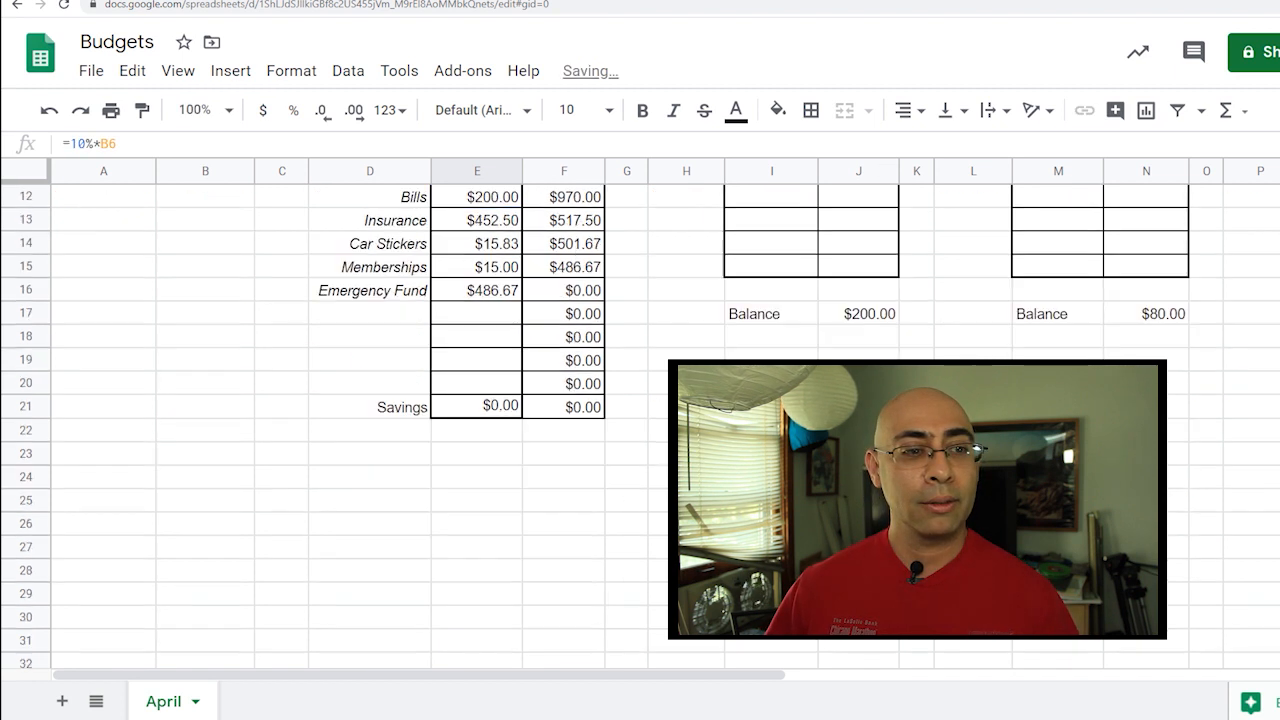
{"action": "scroll", "coordinate": [540, 566], "scroll_direction": "up", "scroll_amount": 3}
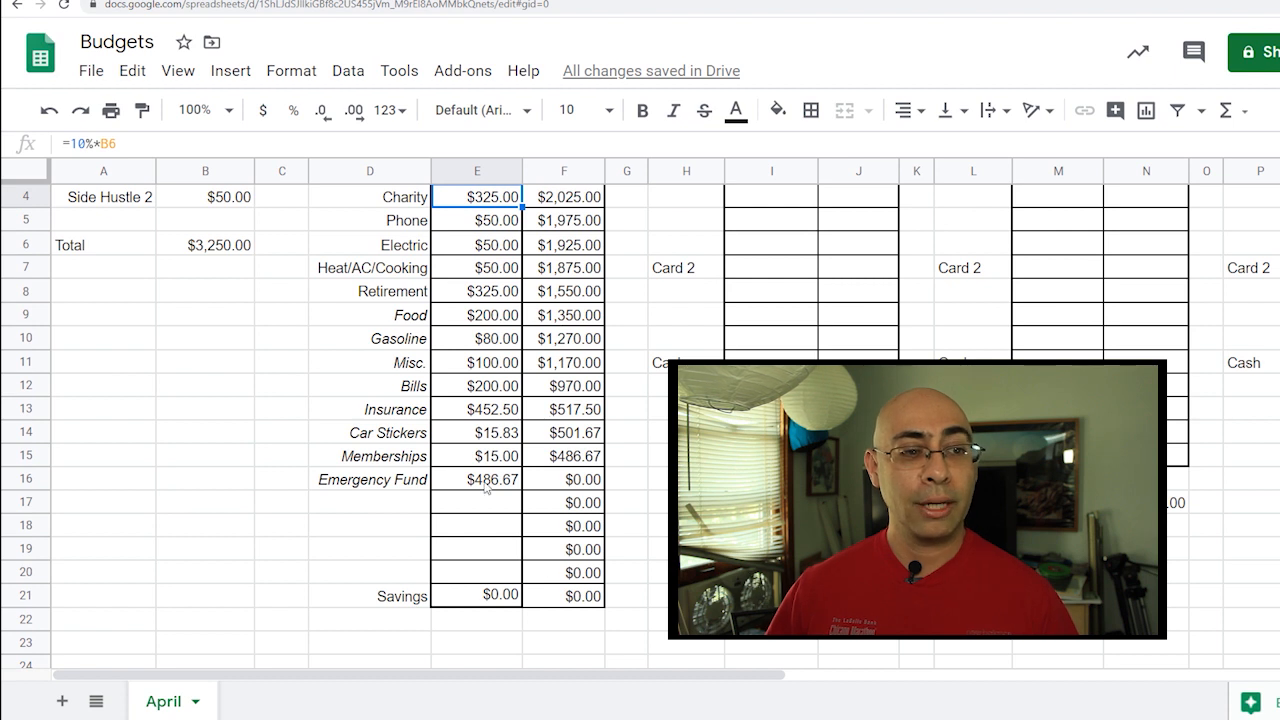
{"action": "left_click", "coordinate": [485, 487]}
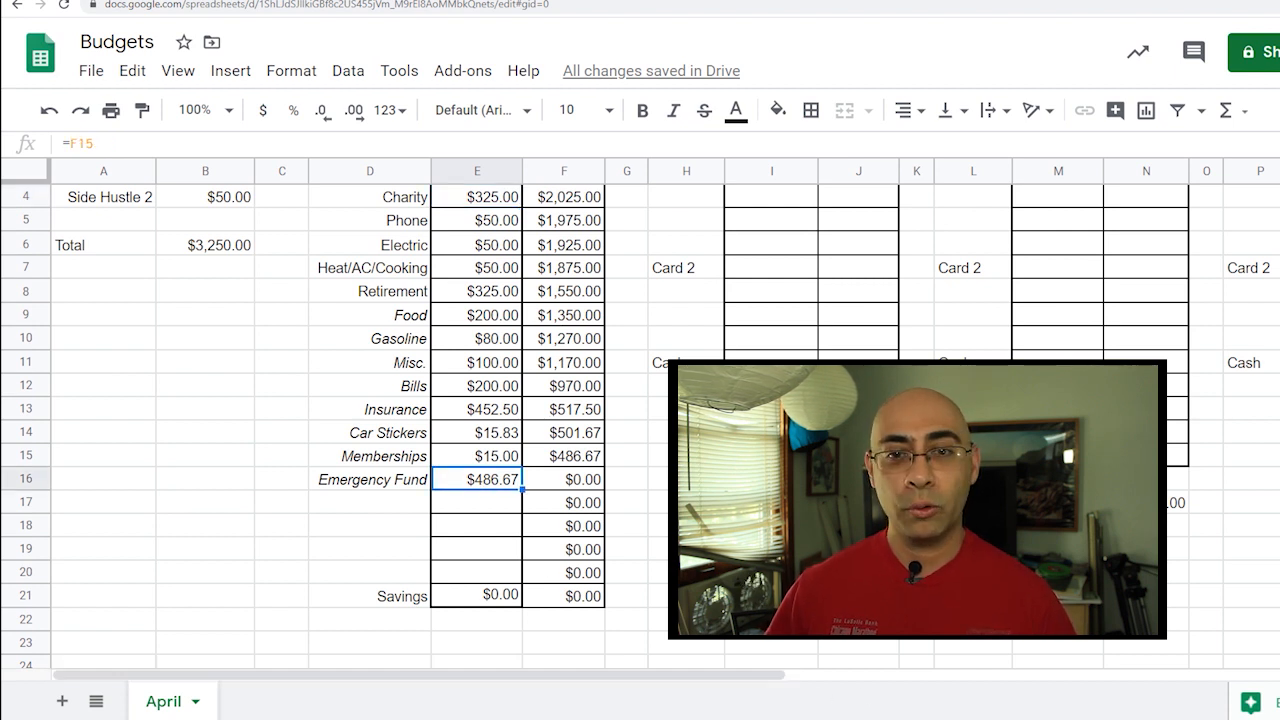
{"action": "scroll", "coordinate": [226, 380], "scroll_direction": "up", "scroll_amount": 2}
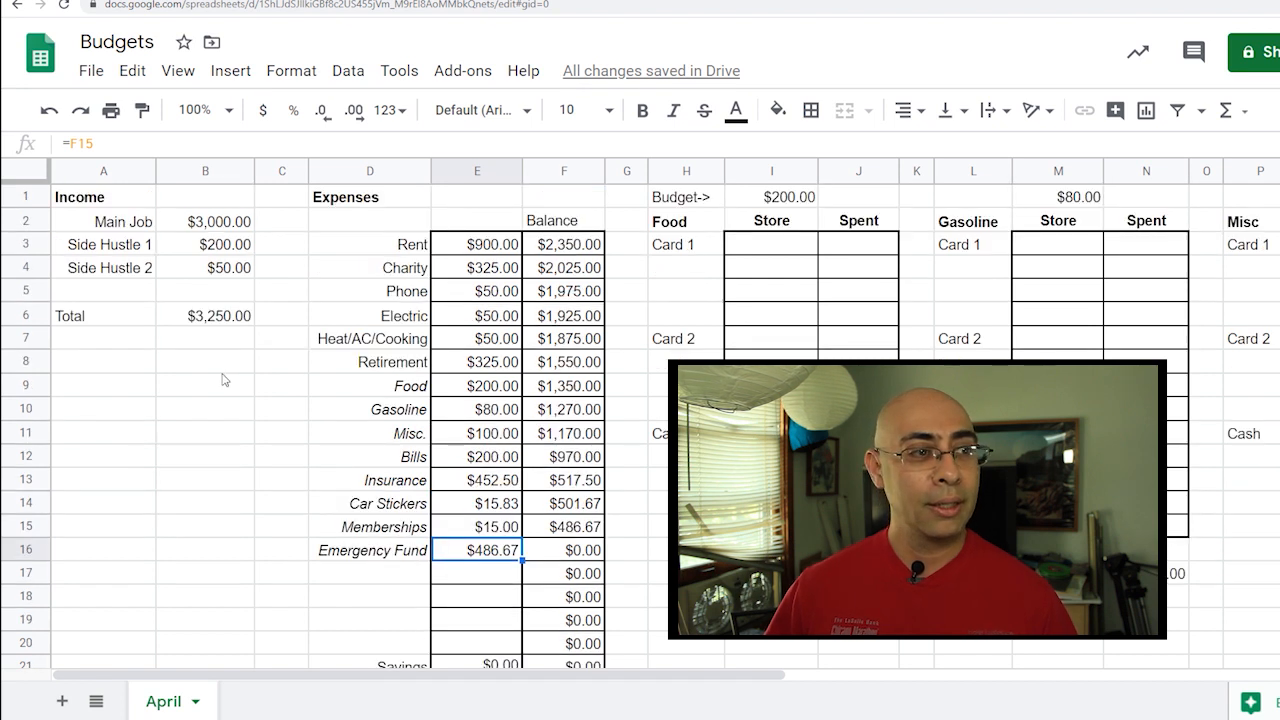
{"action": "left_click", "coordinate": [212, 268]}
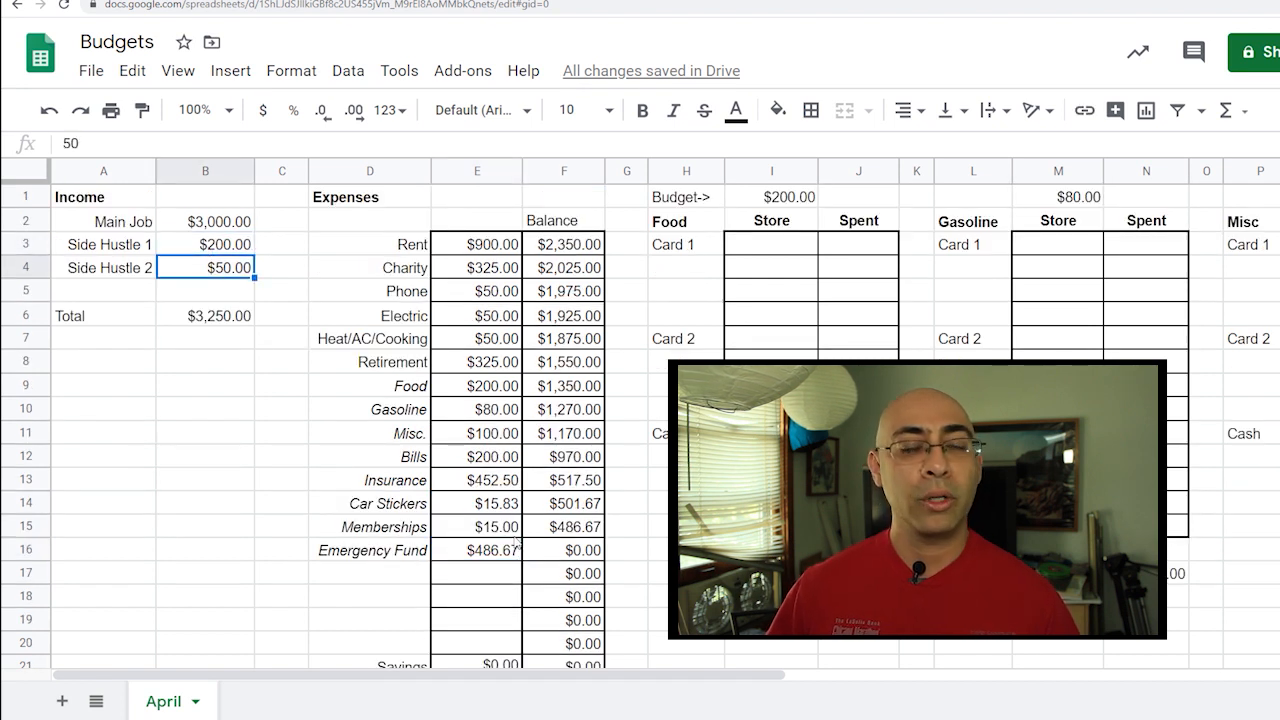